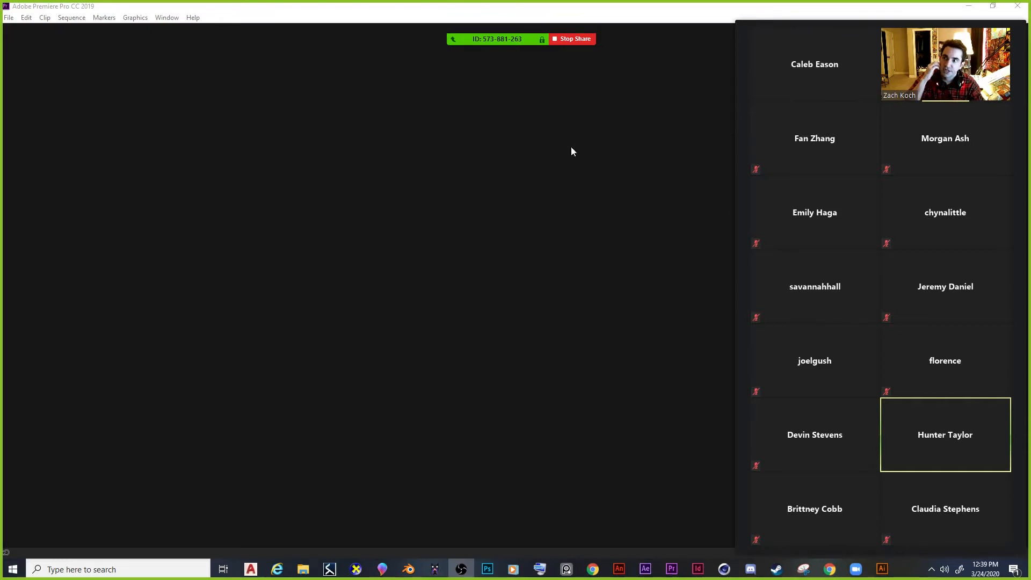
Create a new project named DigitalDemo in the F:\Finale GIFS\Video Work location.
left_click(10, 22)
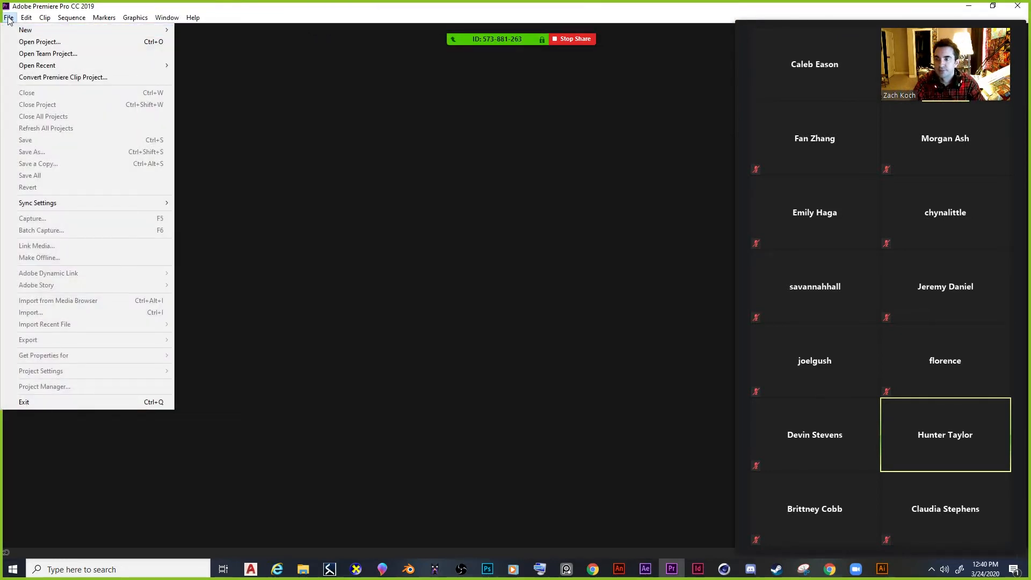
left_click(8, 20)
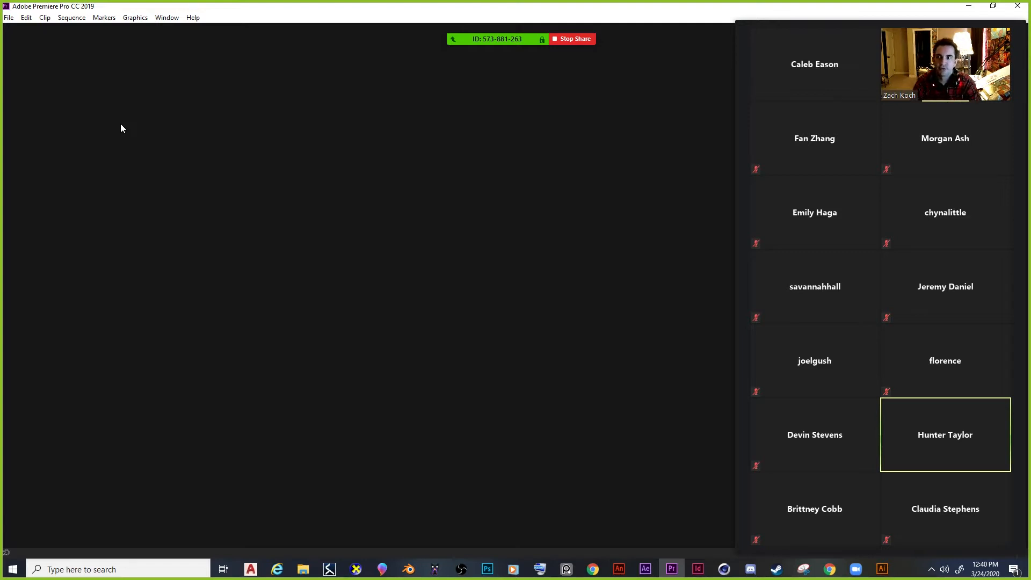
left_click(8, 18)
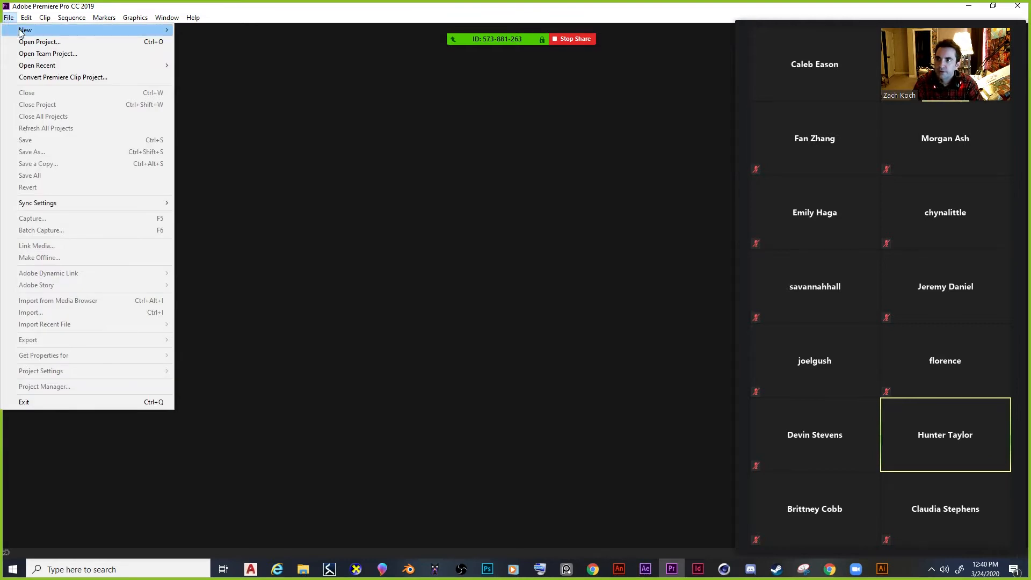
mouse_move(24, 31)
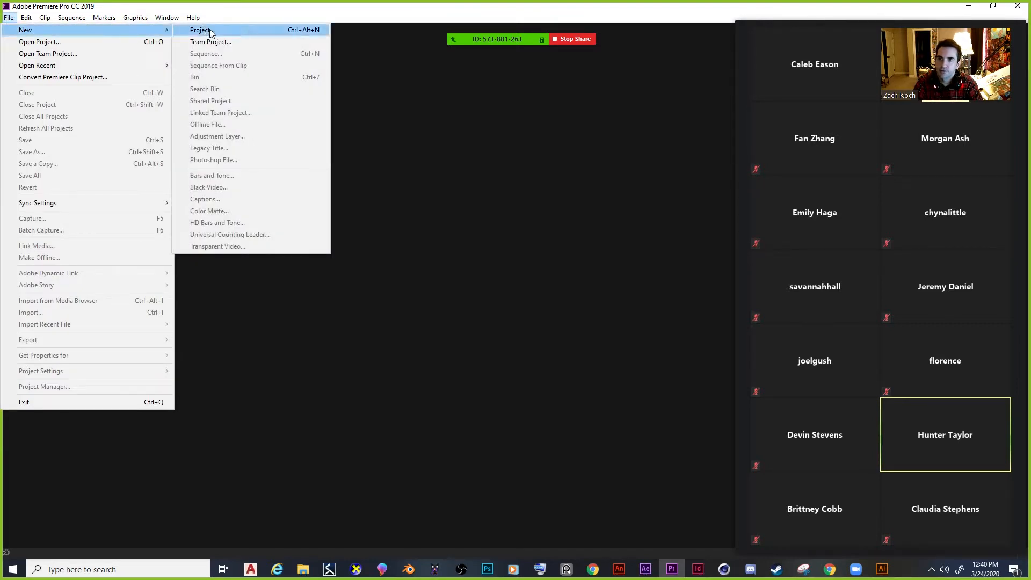
left_click(240, 29)
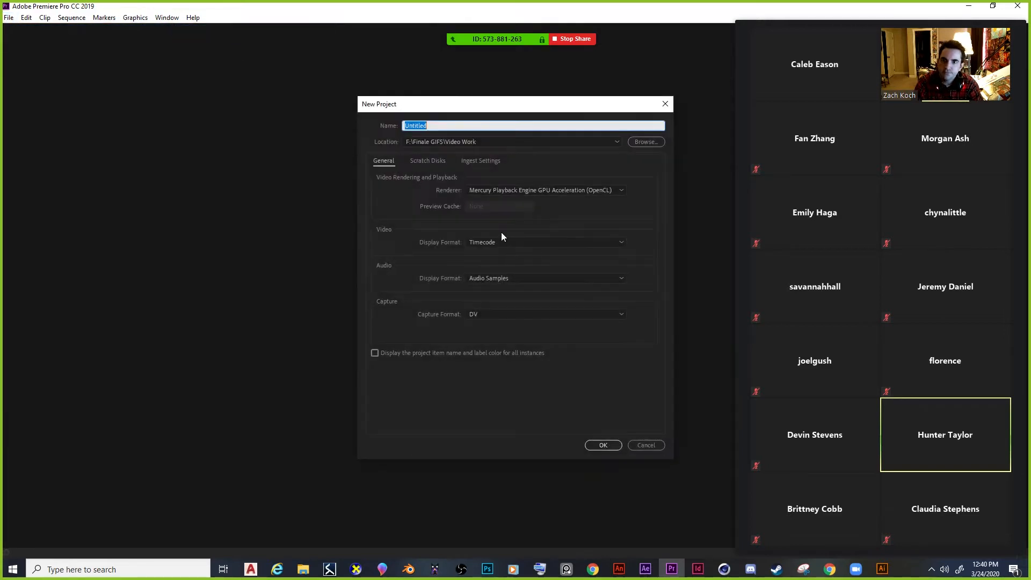
left_click_drag(463, 108, 321, 148)
left_click(410, 138)
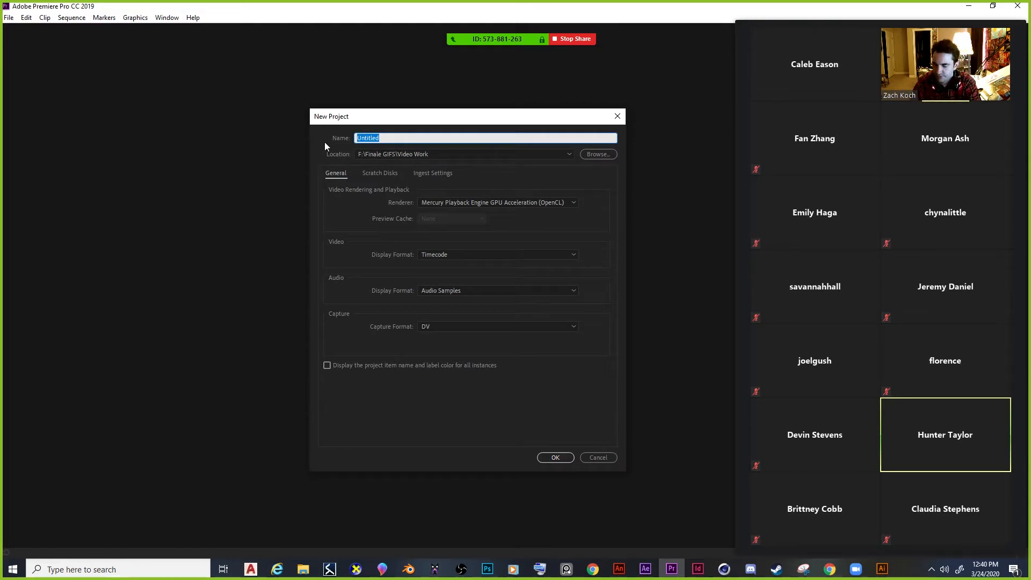
type("Demo")
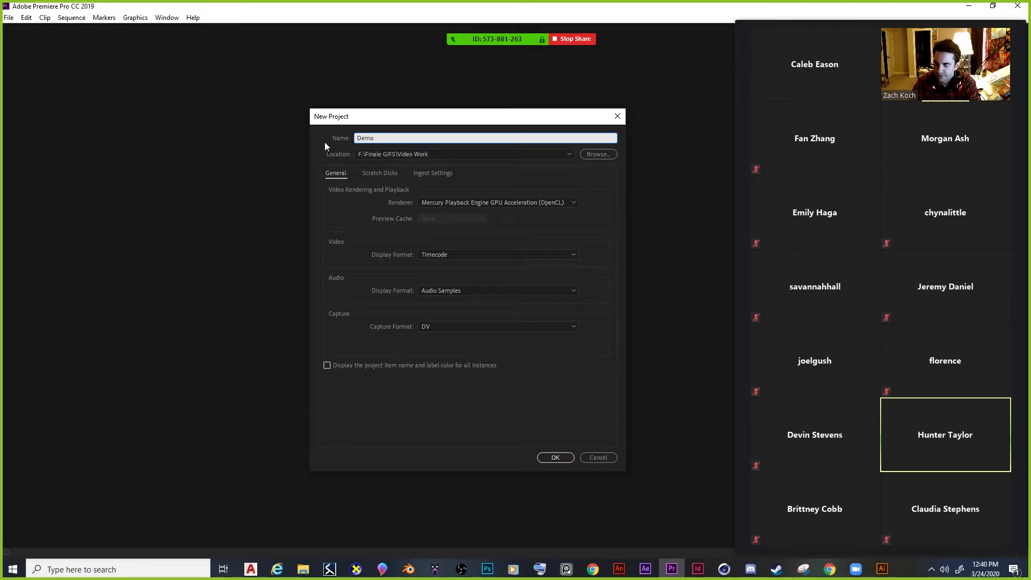
key("BackSpace")
key("BackSpace")
key("BackSpace")
type("igitalDemo")
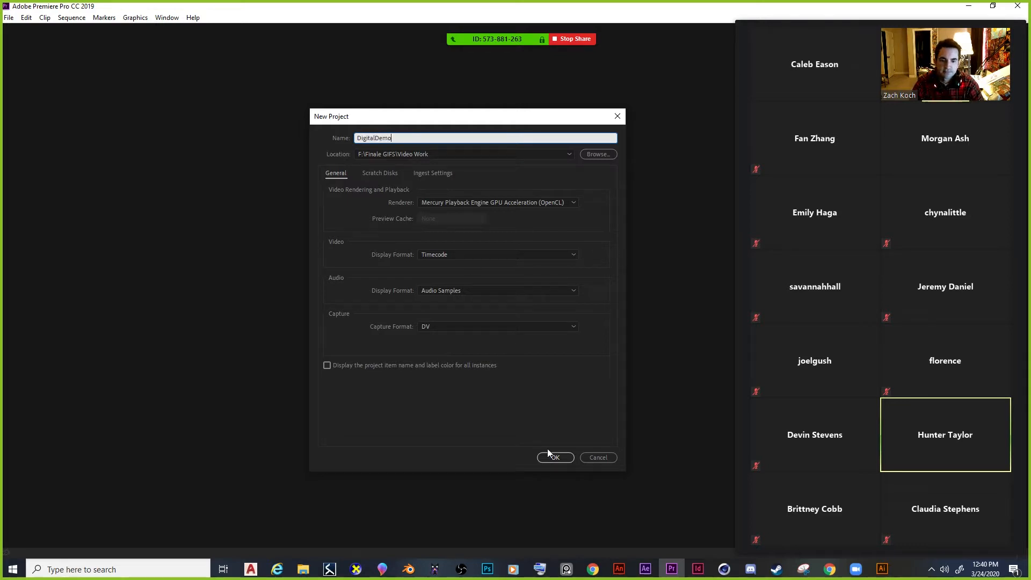
left_click(561, 460)
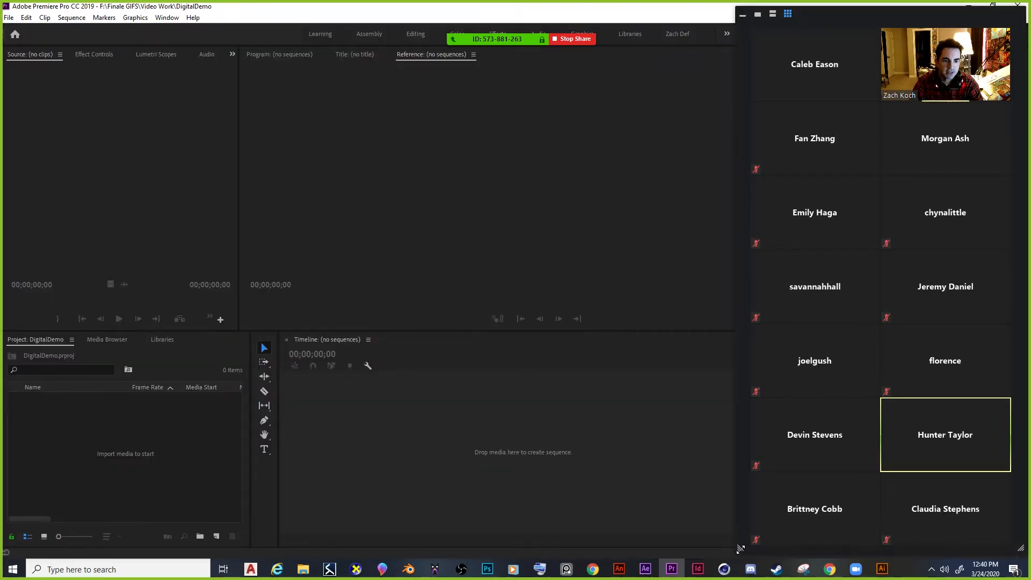
Shrink the meeting's participant video window to two thumbnails and move it over the Reference monitor, clear of the Effects panel.
left_click_drag(741, 548, 899, 114)
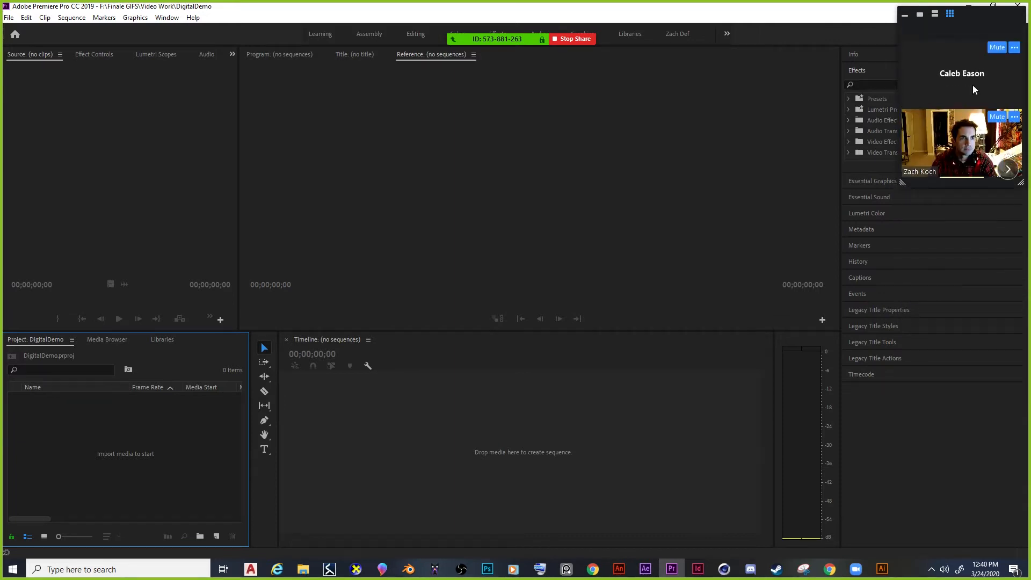
left_click(934, 13)
left_click(919, 14)
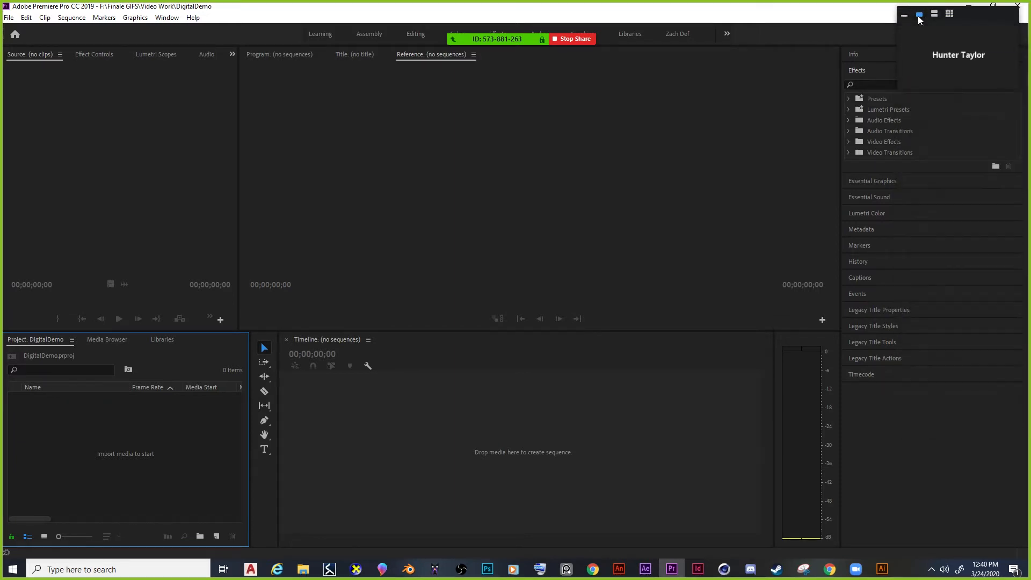
left_click(904, 15)
left_click(919, 14)
left_click_drag(899, 82, 854, 82)
left_click(906, 14)
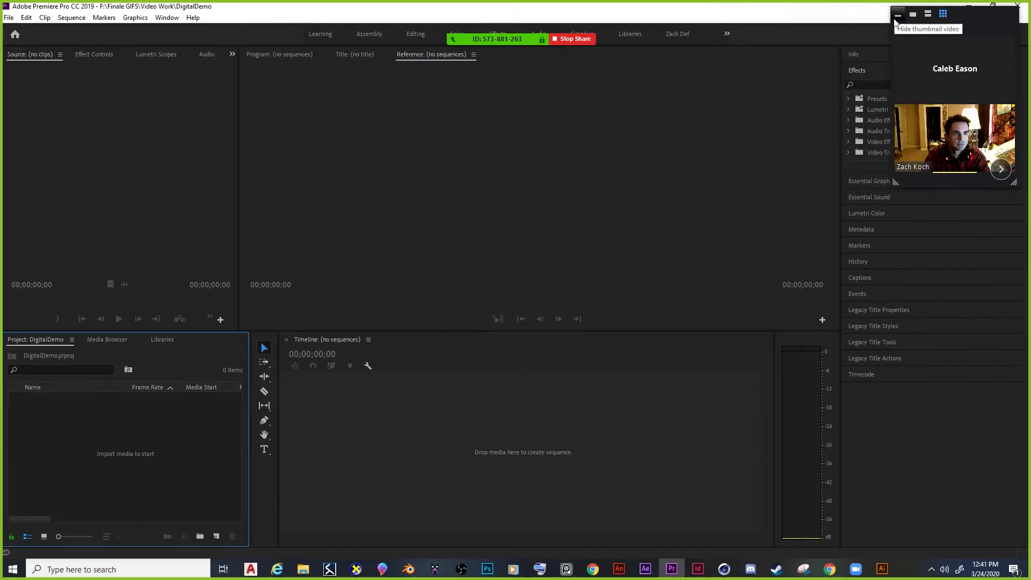
left_click_drag(968, 18, 770, 76)
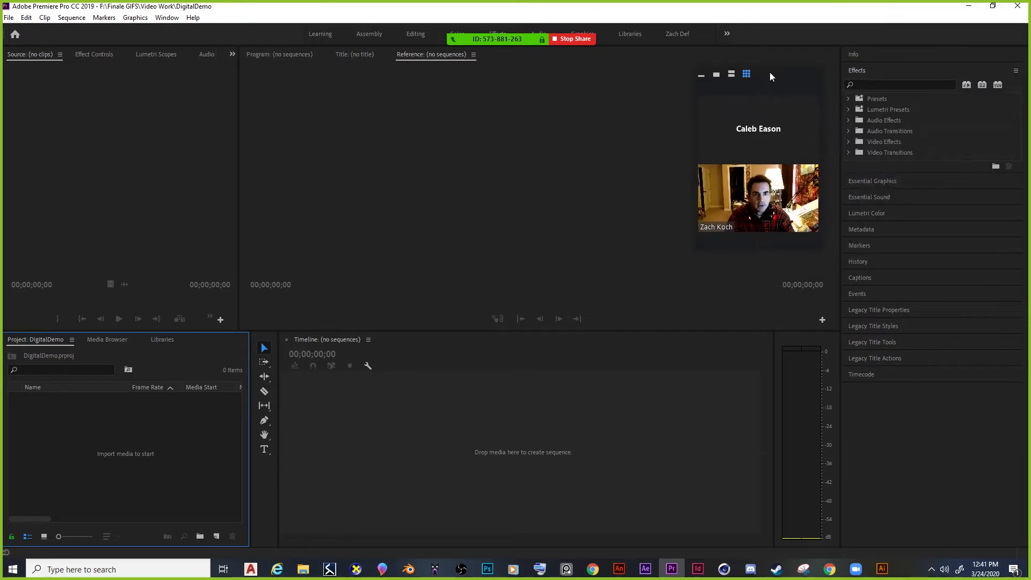
Make the Project and Timeline panels slightly taller by raising the divider below the monitors.
left_click(113, 156)
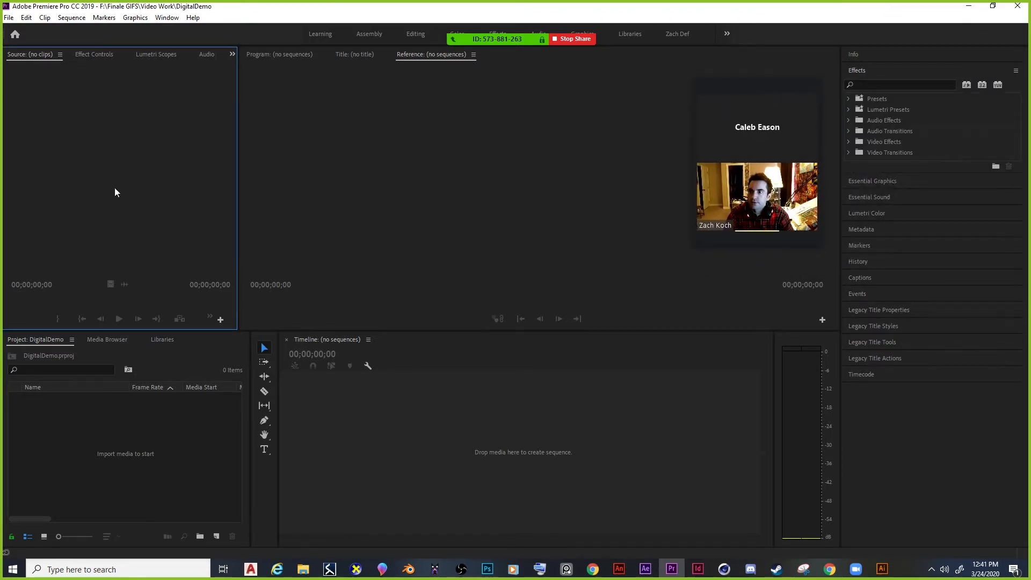
left_click(128, 436)
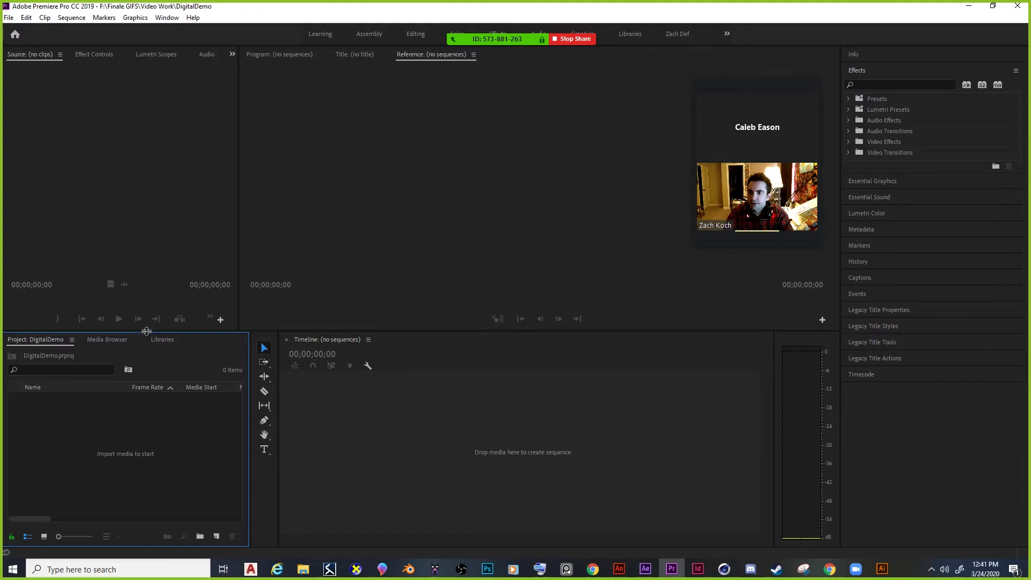
mouse_move(146, 330)
left_mouse_down()
mouse_move(146, 264)
mouse_move(146, 315)
left_mouse_up()
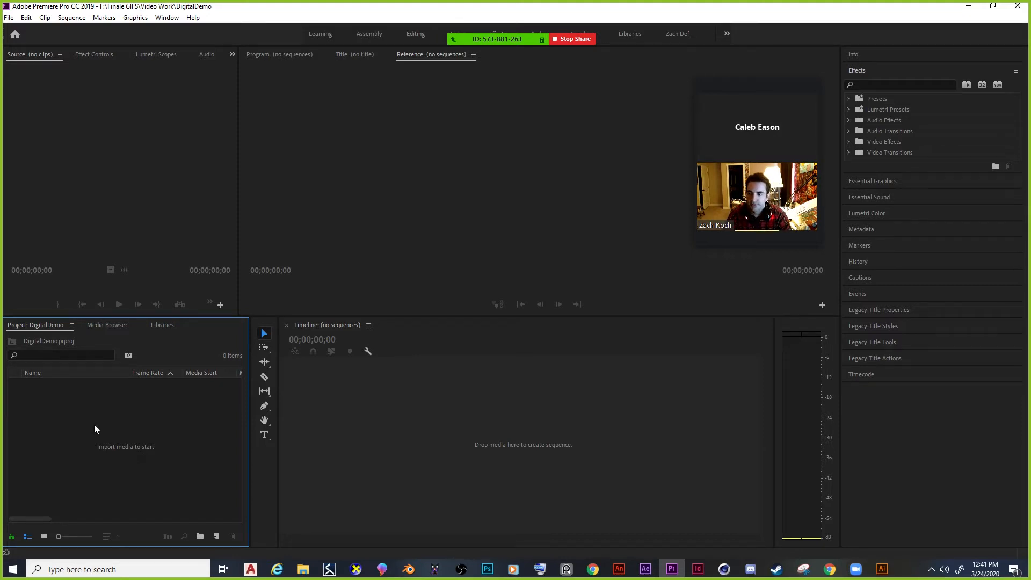
left_click(397, 404)
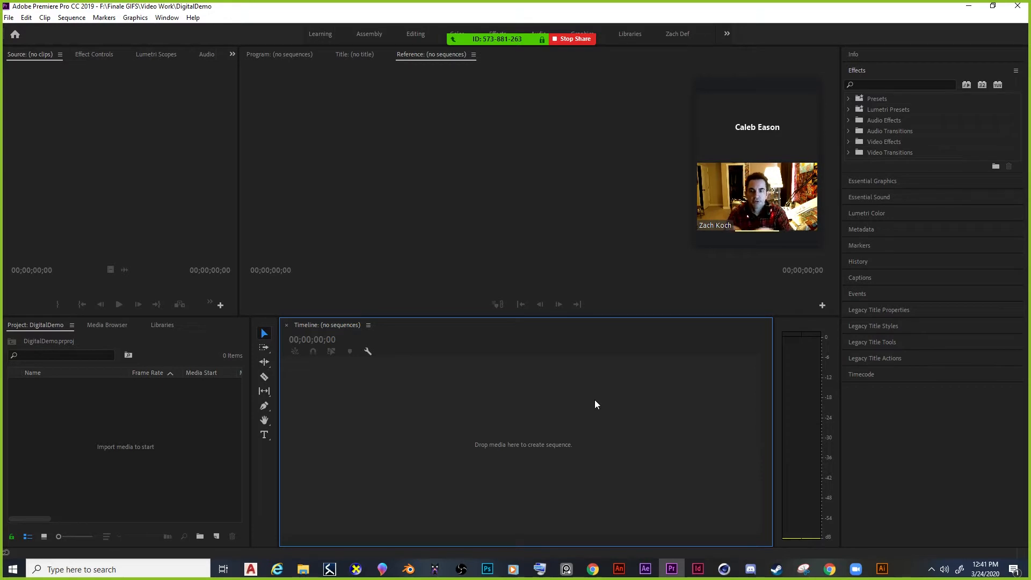
left_click(469, 197)
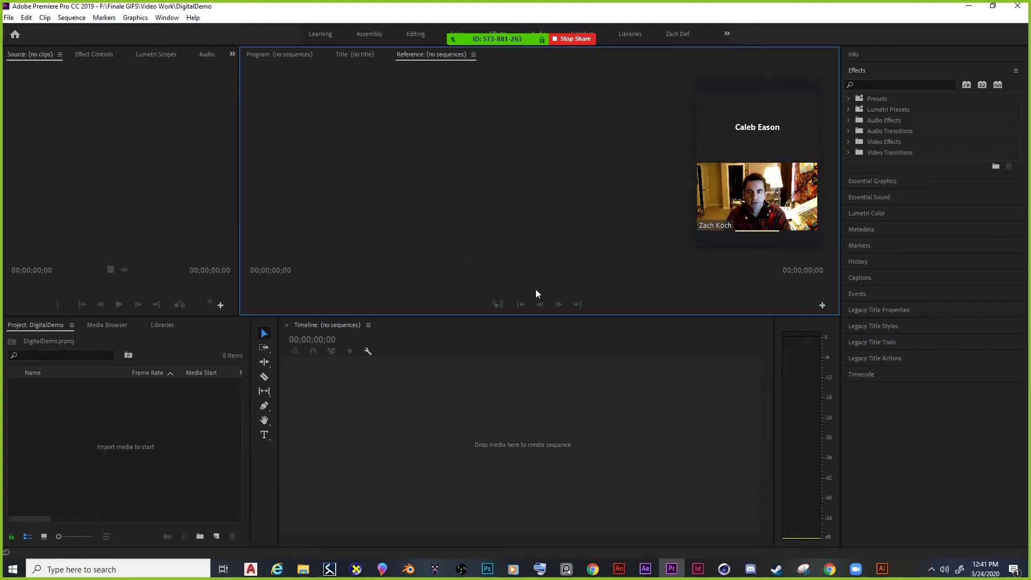
left_click(99, 219)
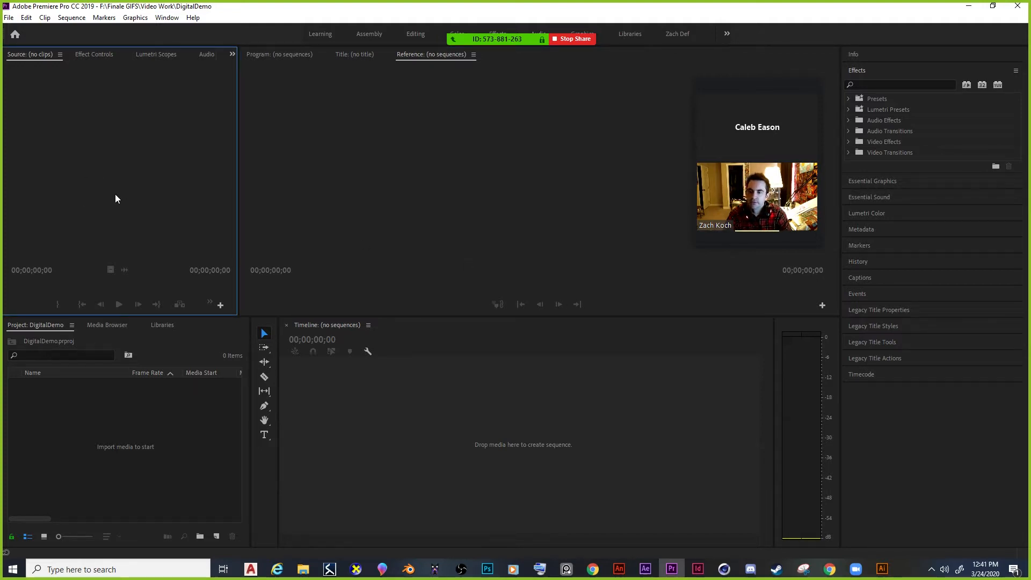
left_click(122, 457)
left_click(136, 145)
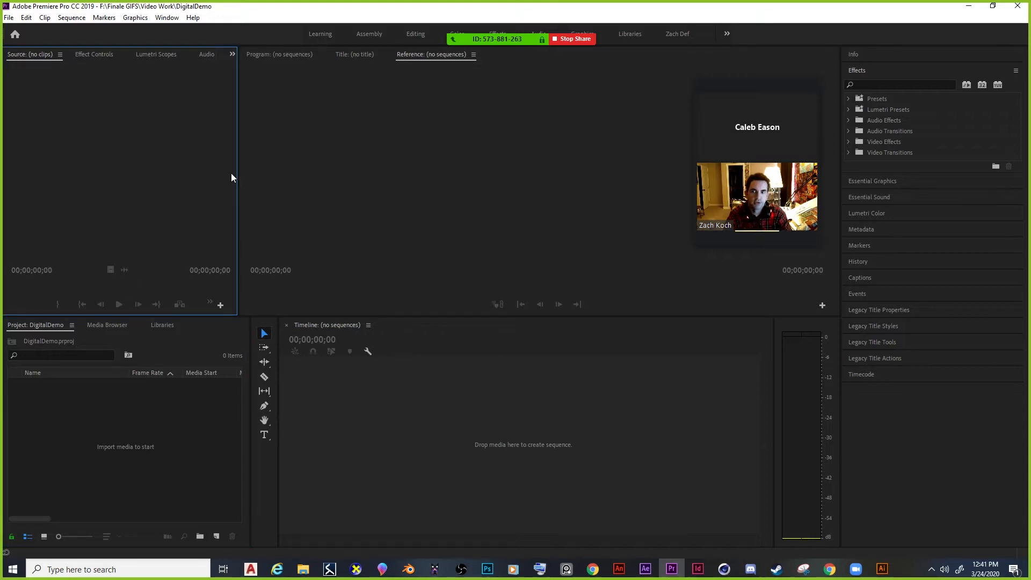
Switch to the assets folder in File Explorer, and arrange its smaller window and the meeting video window so the Project panel stays visible.
left_click(308, 573)
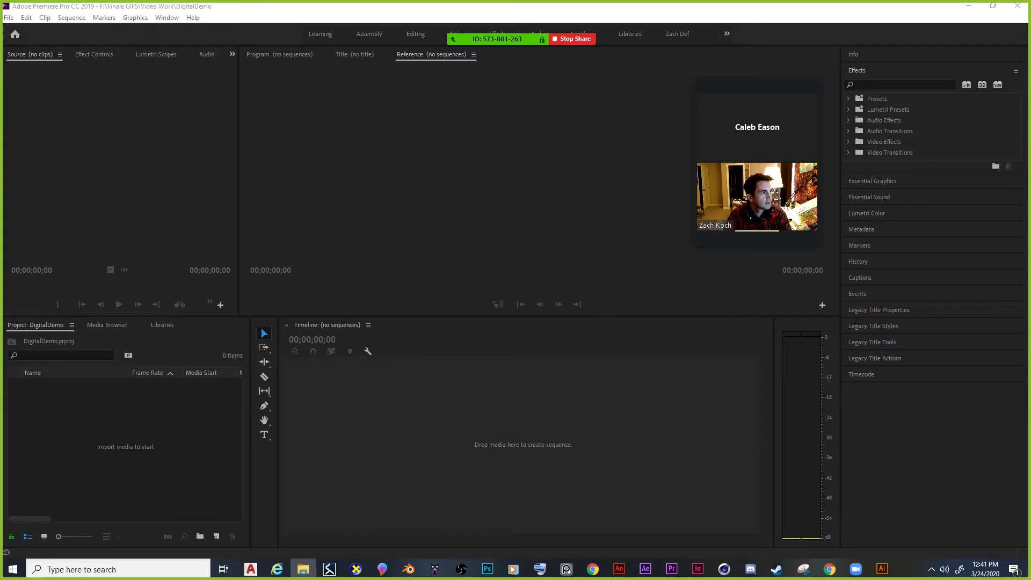
left_click_drag(1030, 121, 626, 117)
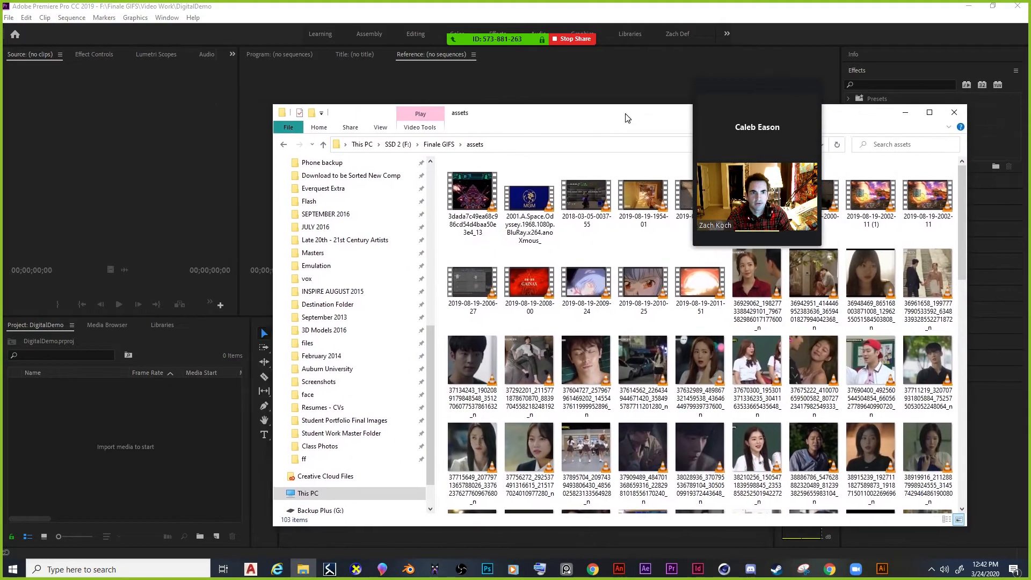
left_click(812, 57)
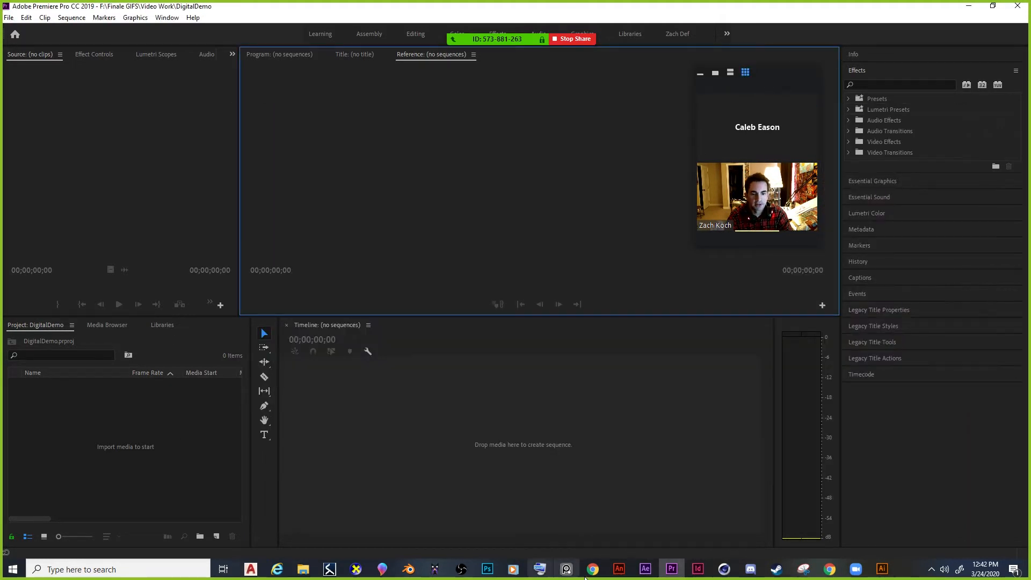
left_click(303, 569)
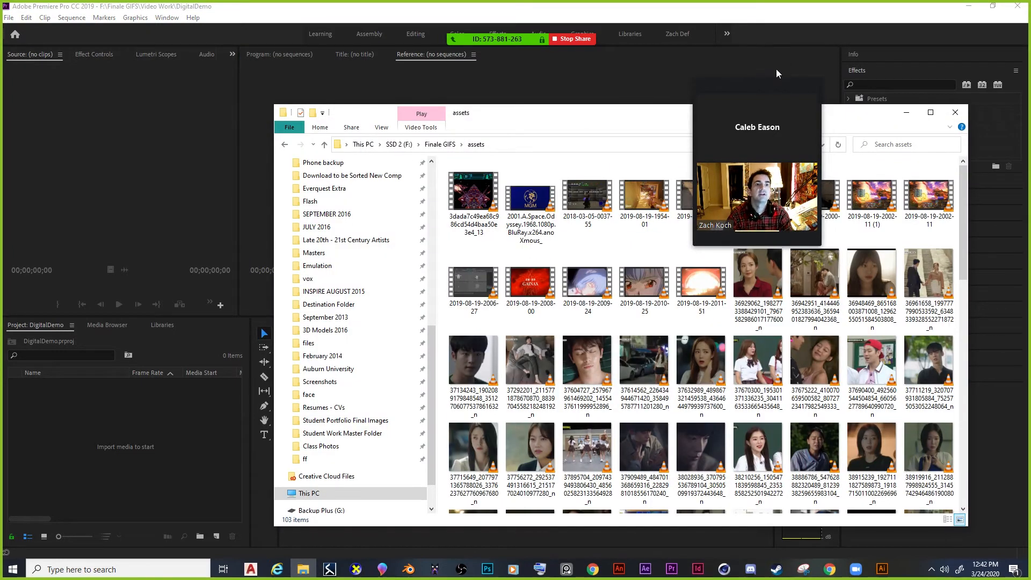
left_click_drag(773, 80, 959, 41)
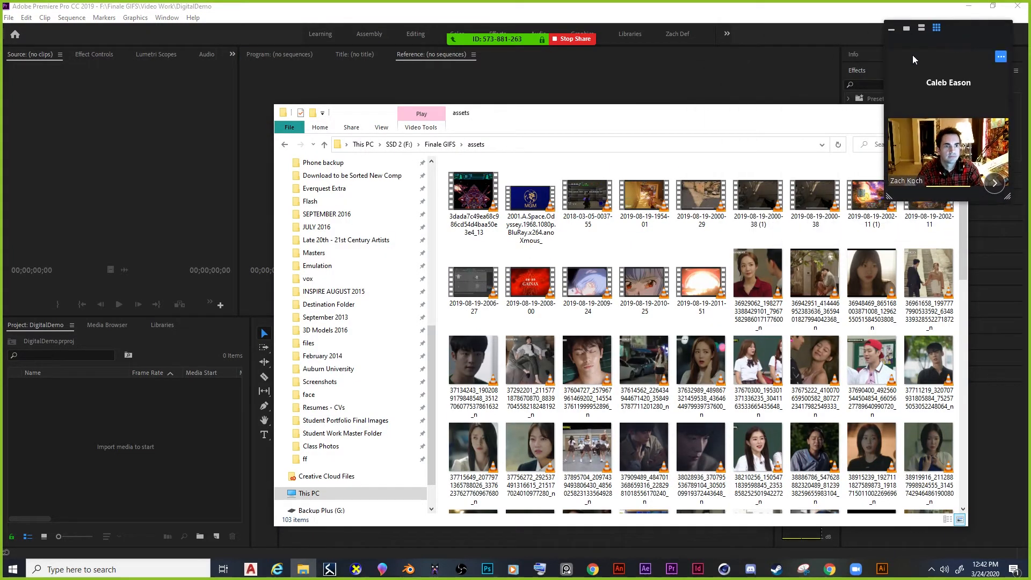
left_click_drag(274, 105, 444, 76)
left_click_drag(707, 88, 547, 85)
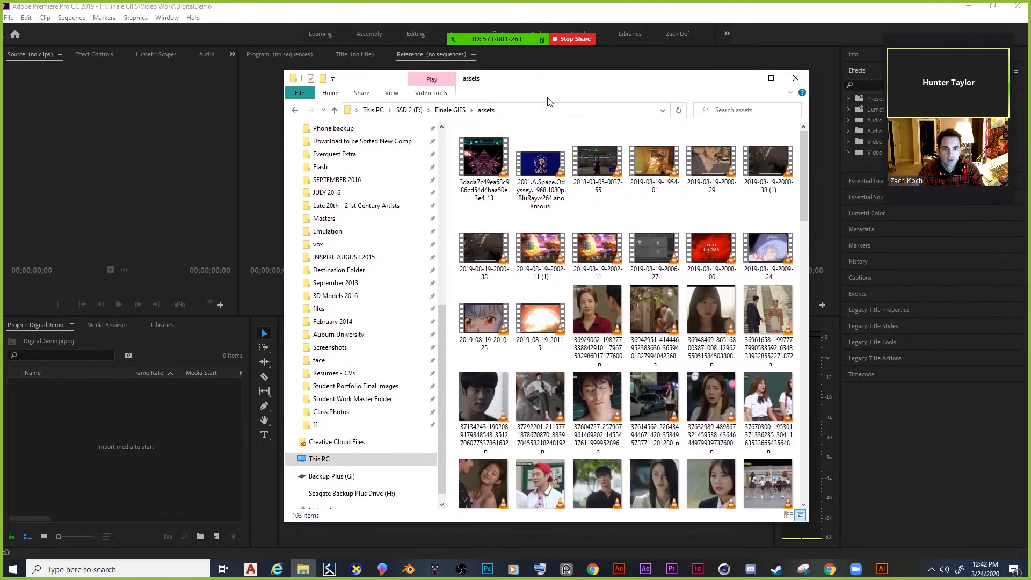
Import the MP3 "Arcade Fire - Ready to Start" from the assets folder into the DigitalDemo project.
scroll(608, 327, "down", 8)
scroll(644, 349, "down", 5)
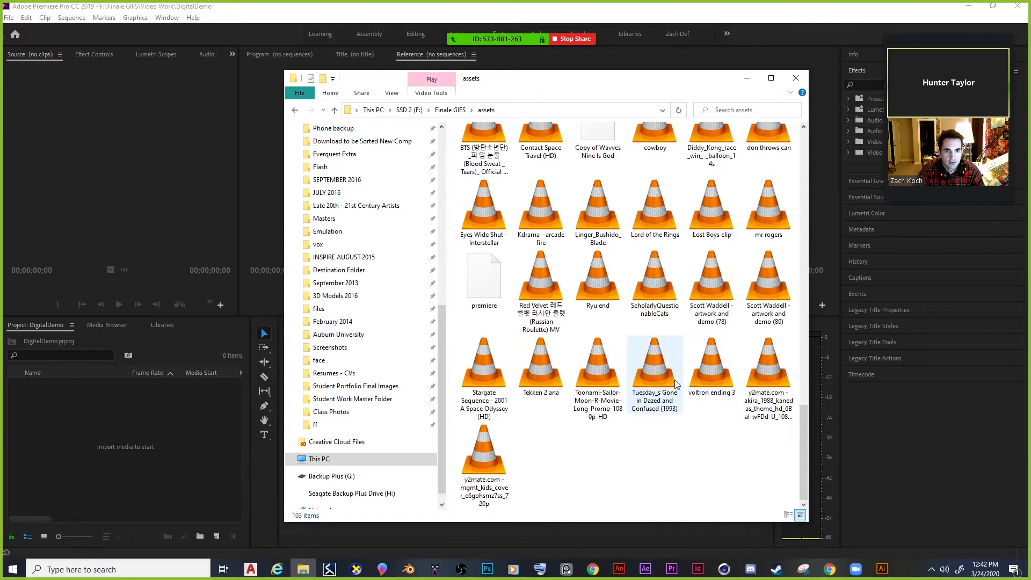
scroll(698, 397, "up", 5)
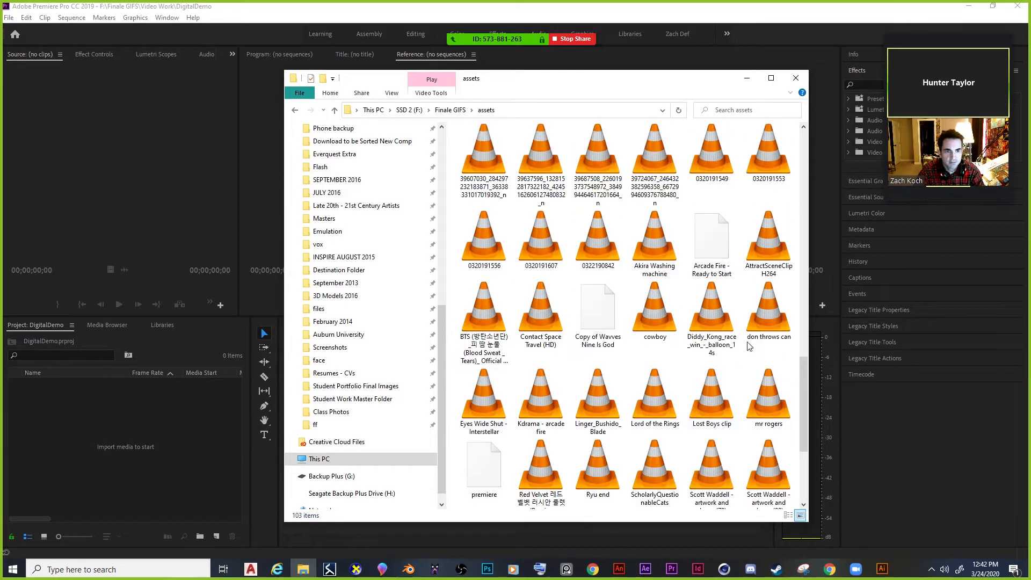
scroll(738, 317, "down", 5)
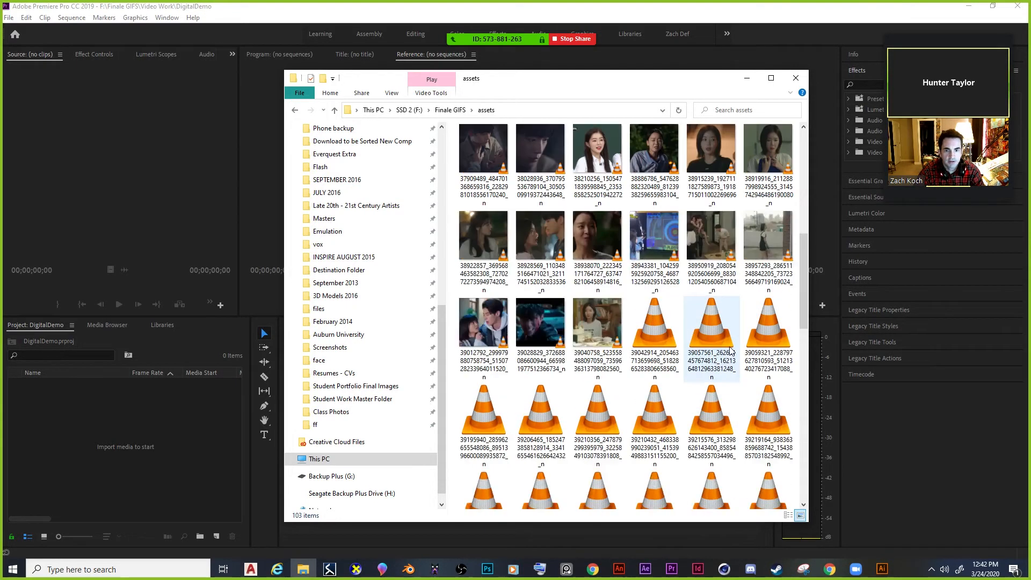
scroll(732, 350, "up", 3)
left_click(730, 348)
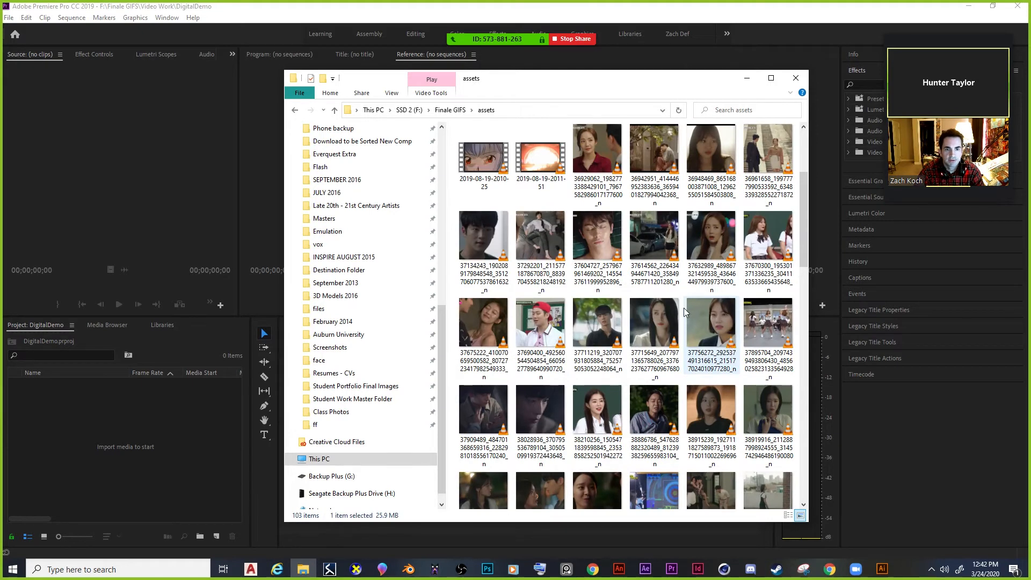
scroll(703, 327, "down", 3)
scroll(699, 244, "up", 6)
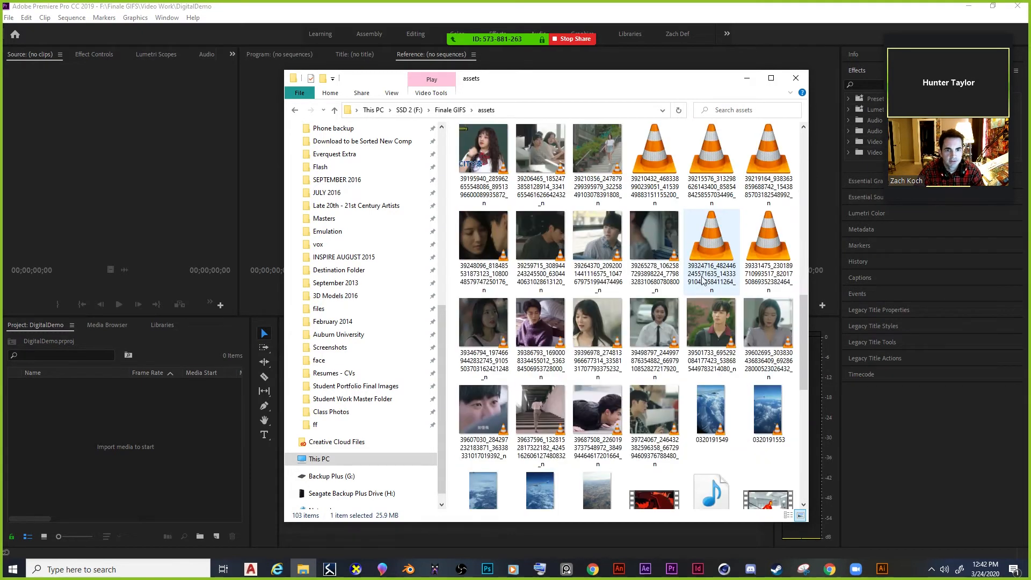
scroll(703, 269, "down", 3)
left_click(717, 320)
left_click_drag(716, 319, 111, 458)
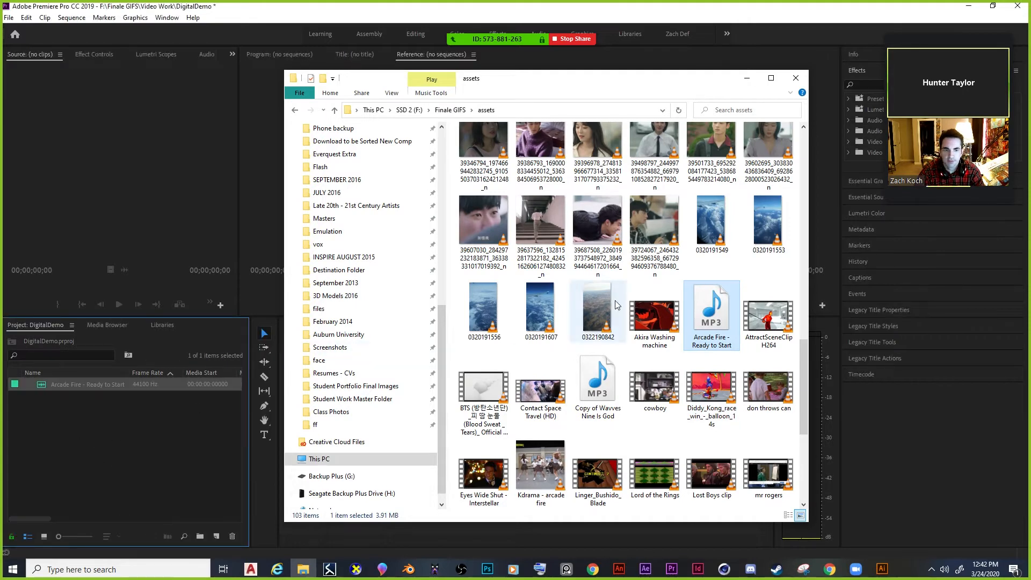
Display the files in the assets folder as extra large icons and browse the video thumbnails.
scroll(530, 304, "up", 6)
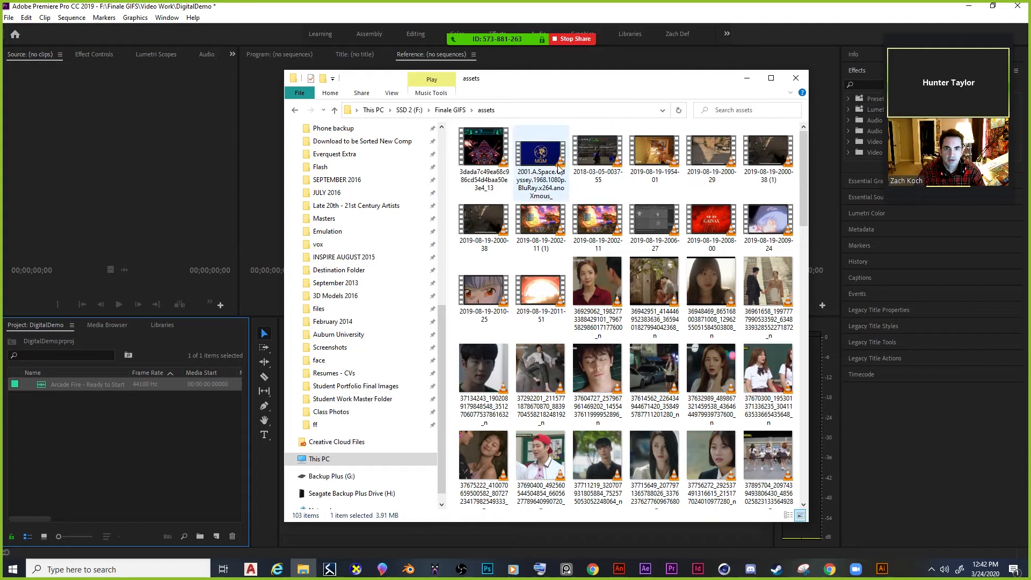
right_click(560, 253)
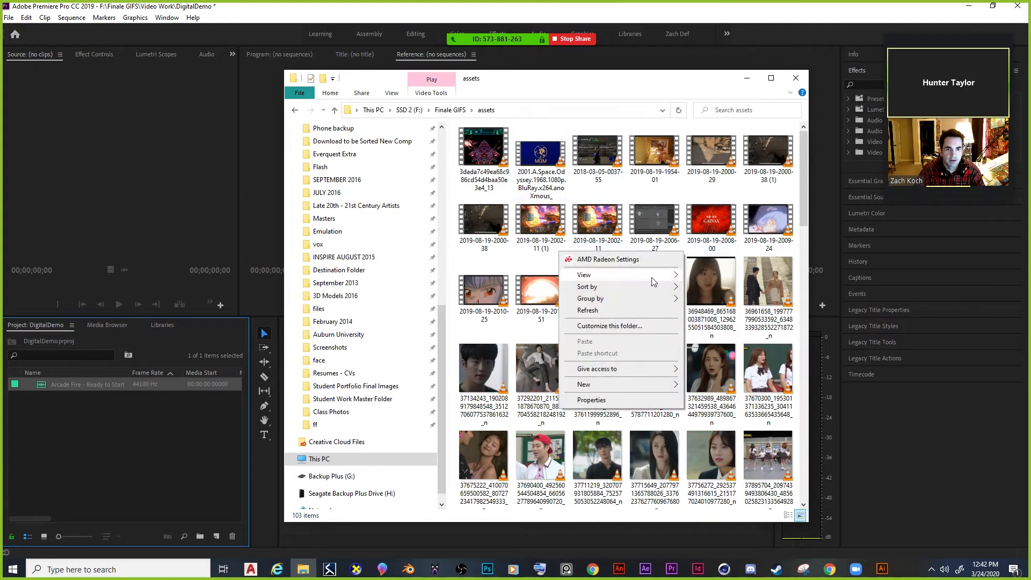
mouse_move(653, 277)
left_click(705, 269)
scroll(701, 264, "down", 10)
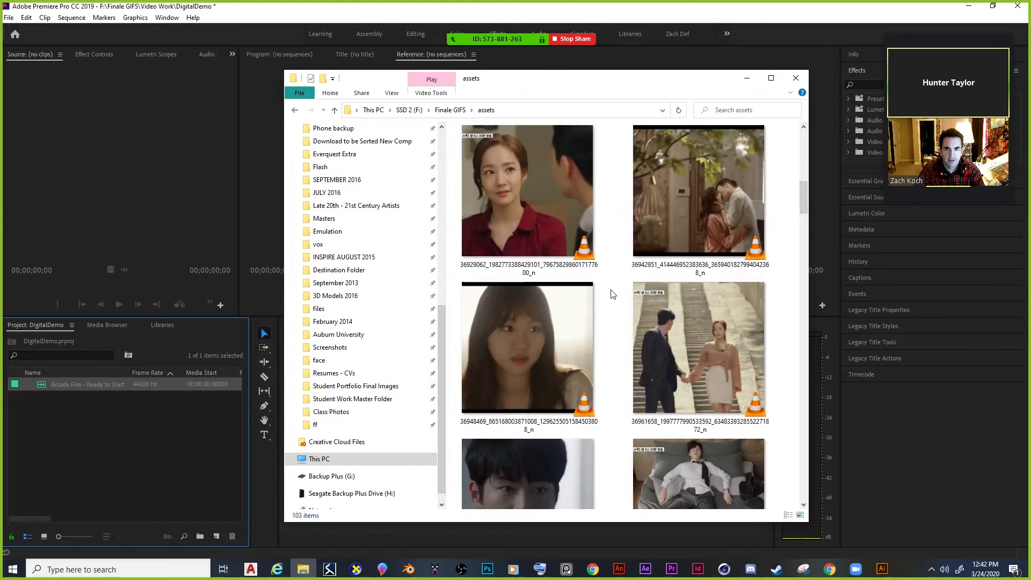
Select the 2019-08-19 clips 2010-25, 2009-24 and 2011-51, plus the clips starting 36929062, 36942951 and 36961658, in the assets folder.
scroll(612, 293, "up", 4)
left_click(543, 279)
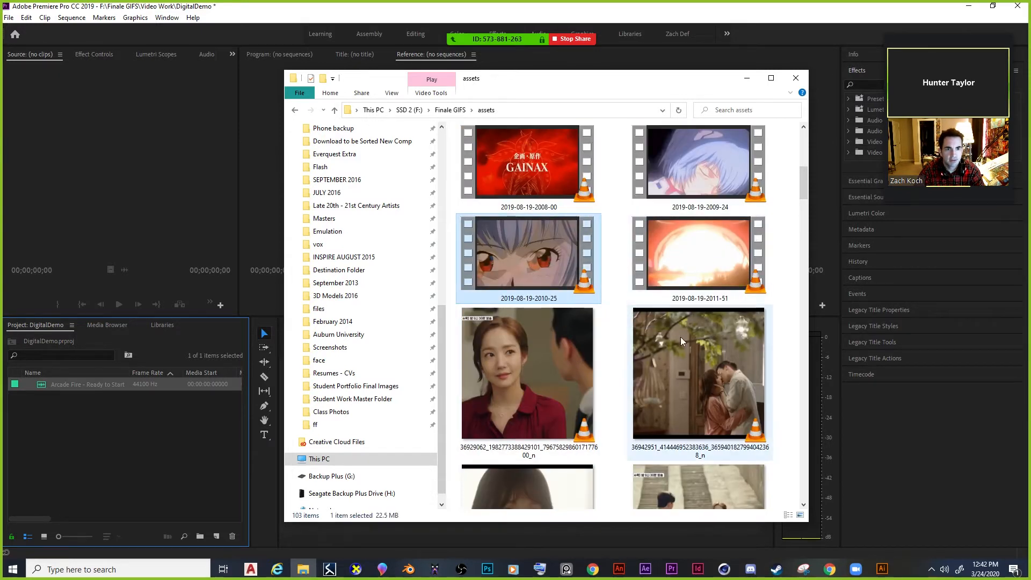
left_click(698, 181, "ctrl")
left_click(698, 253, "ctrl")
left_click(574, 376, "ctrl")
scroll(575, 375, "down", 2)
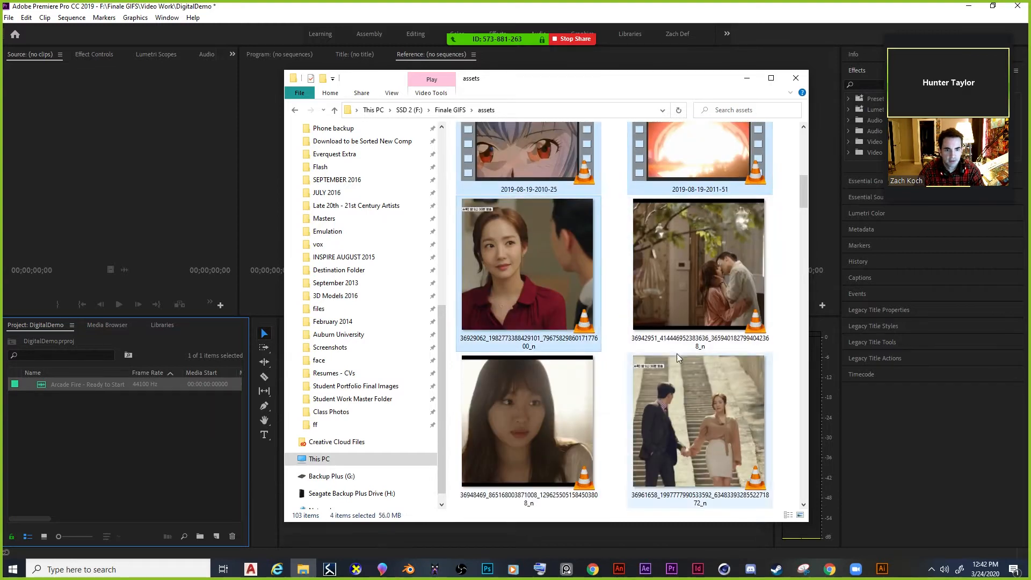
scroll(676, 353, "down", 3)
left_click(712, 247, "ctrl")
scroll(711, 250, "up", 2)
left_click(716, 240, "ctrl")
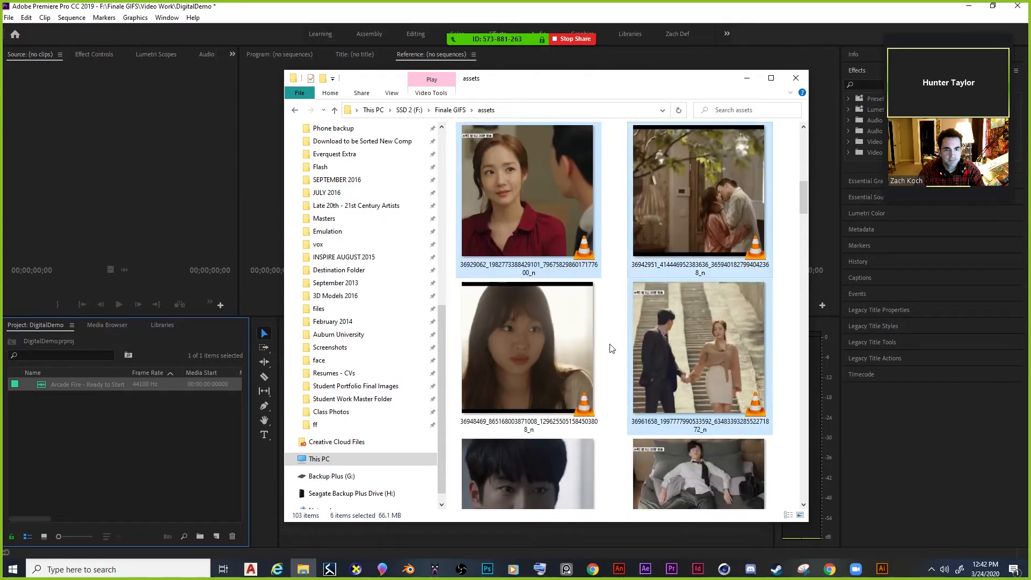
Add the clips starting 37675222, 37690400, 37715649, 37895704 and 37909489 to the selection.
scroll(610, 348, "down", 5)
left_click(538, 281, "ctrl")
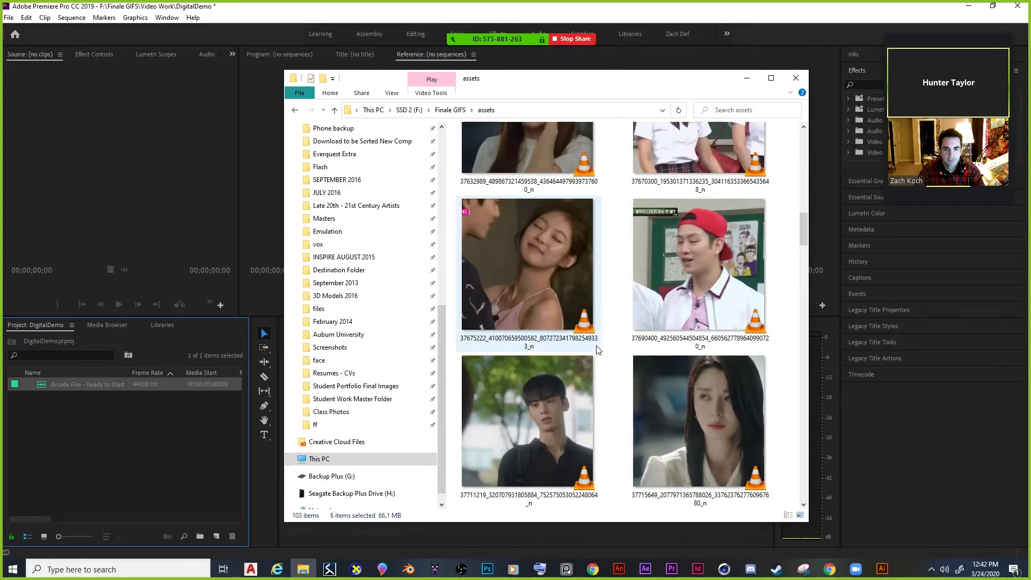
left_click(720, 412, "ctrl")
scroll(621, 322, "down", 3)
left_click(564, 416, "ctrl")
left_click(568, 282, "ctrl")
scroll(698, 322, "down", 4)
left_click(731, 342, "ctrl")
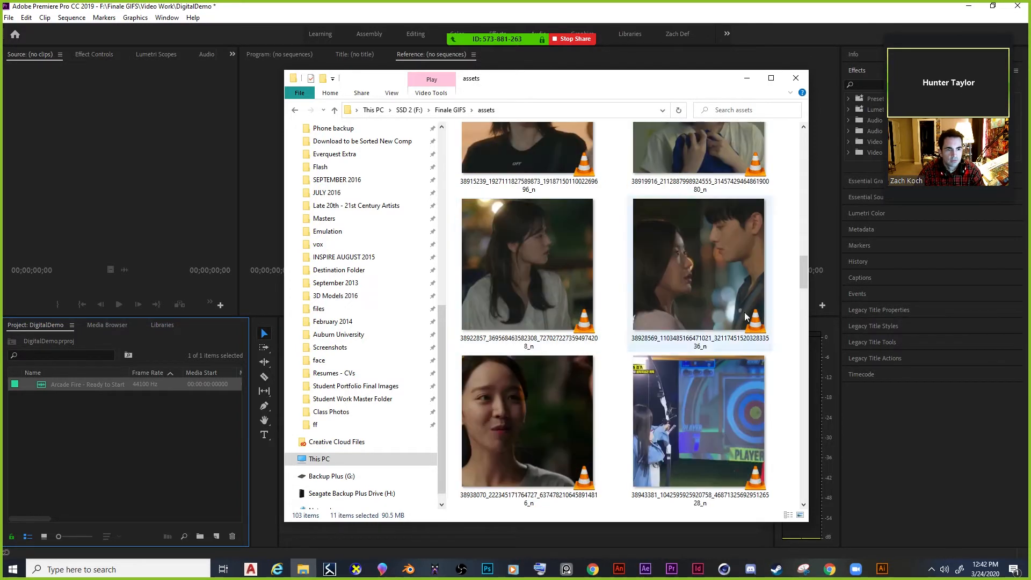
Extend the selection with the clips starting 39012792, 39028829, 39040758 and 39042914.
scroll(626, 390, "down", 4)
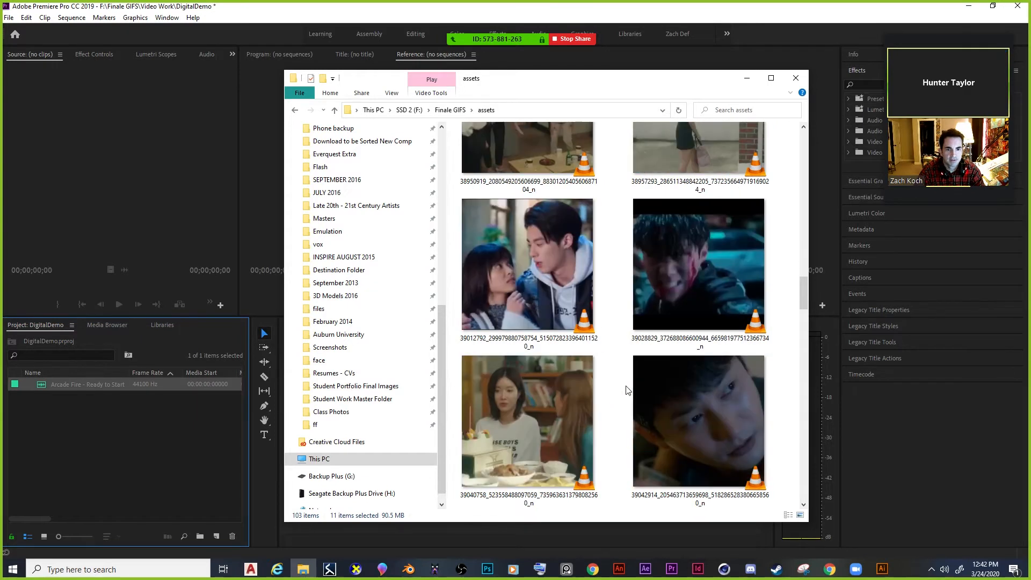
left_click(540, 291, "ctrl")
left_click(706, 446, "ctrl")
left_click(702, 285, "ctrl")
scroll(617, 300, "down", 1)
left_click(552, 304, "ctrl")
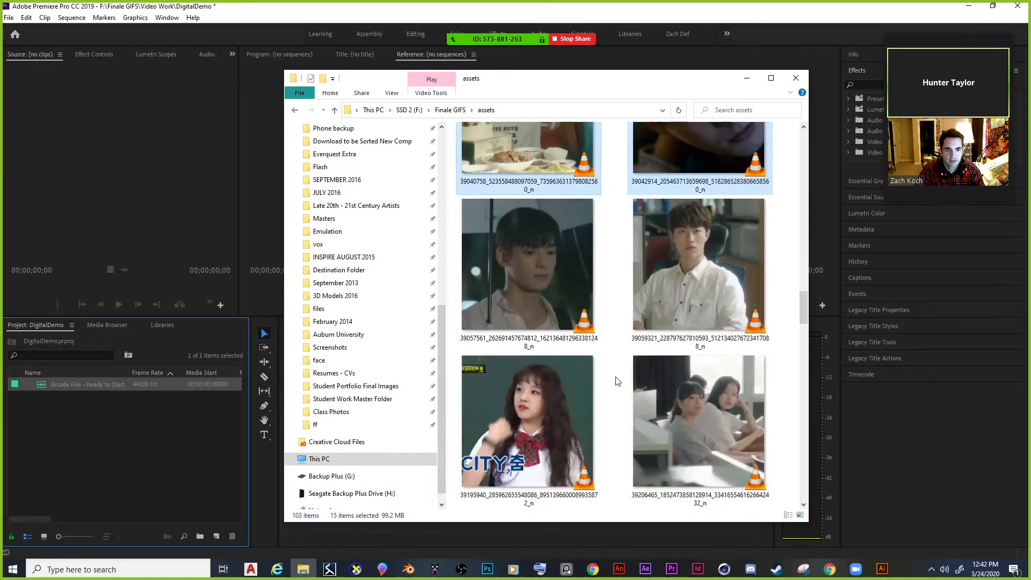
Also select the clips starting 39386793, 39396978, 39687508 and 39724067 while keeping the existing selection.
scroll(618, 381, "down", 1)
scroll(659, 391, "down", 2)
scroll(659, 391, "down", 2)
left_click(552, 275, "ctrl")
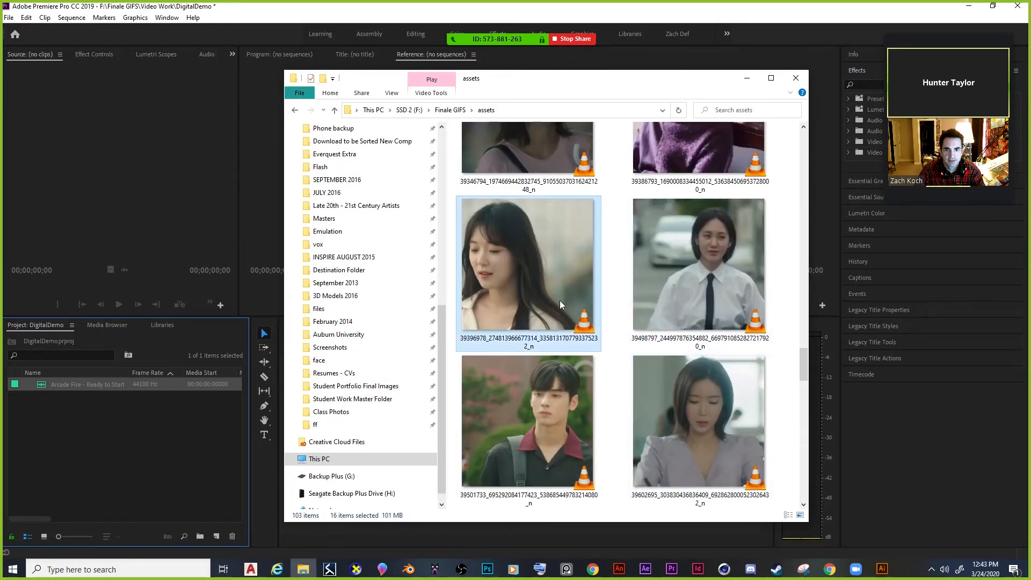
scroll(559, 305, "up", 2)
scroll(698, 333, "down", 4)
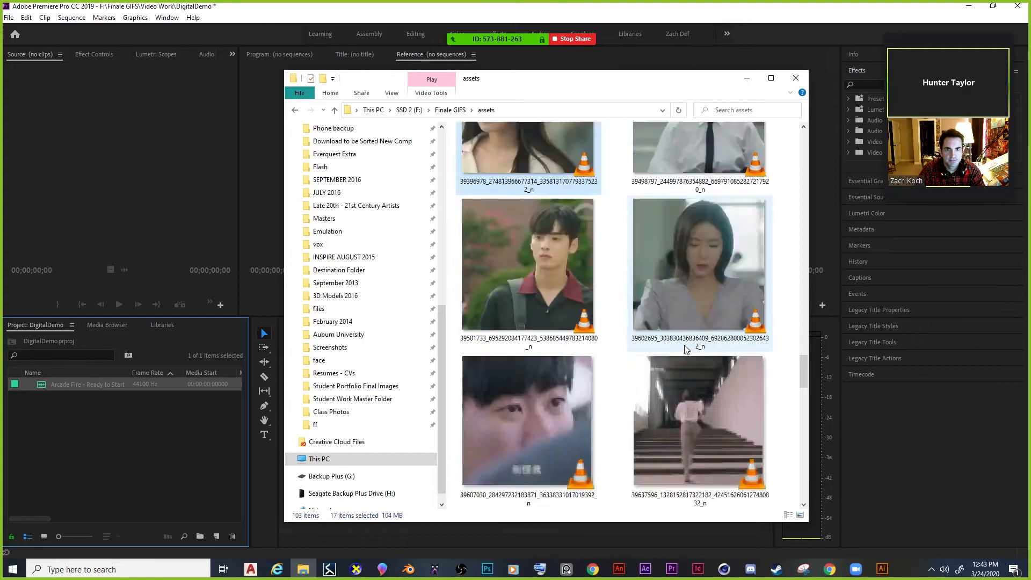
left_click(681, 276, "ctrl")
left_click(549, 353, "ctrl")
left_click(546, 298, "ctrl")
scroll(617, 333, "down", 3)
scroll(610, 377, "up", 3)
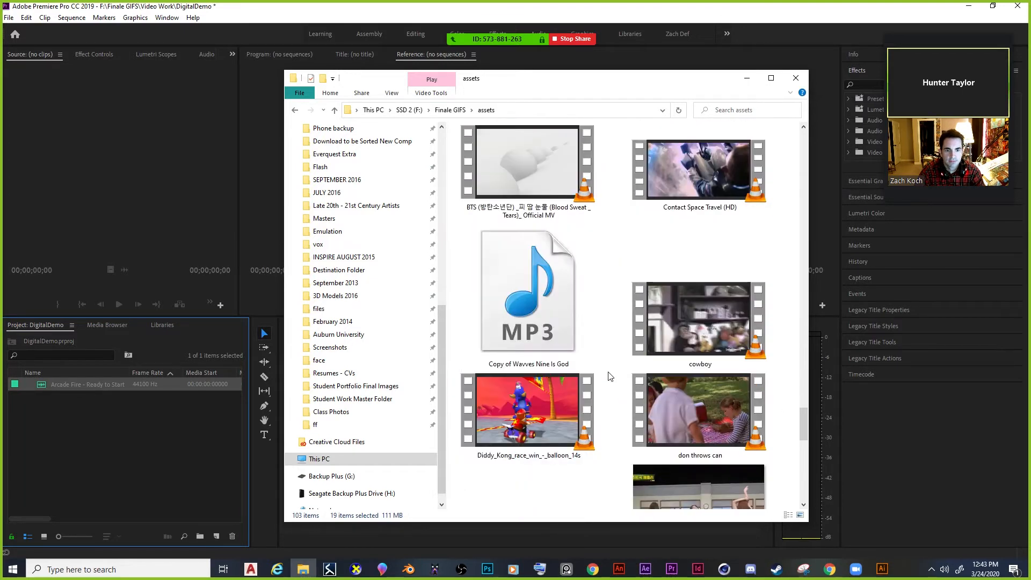
Add the akira_1988_kanedas_theme, Ryu end and Lost Boys clip videos to the selection.
scroll(610, 378, "down", 3)
scroll(622, 391, "down", 3)
scroll(638, 395, "down", 3)
left_click(701, 348, "ctrl")
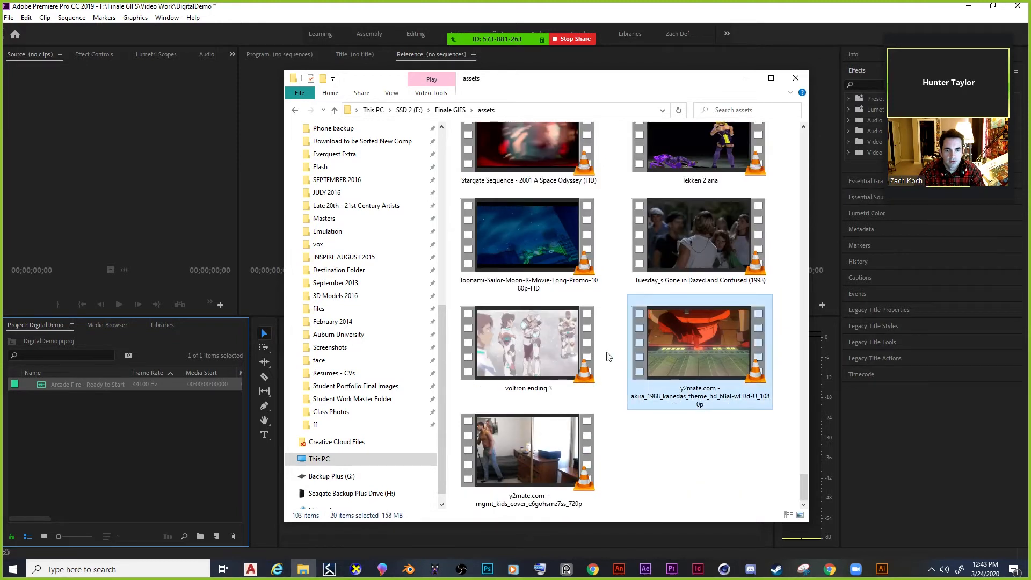
scroll(607, 337, "up", 3)
scroll(607, 337, "up", 6)
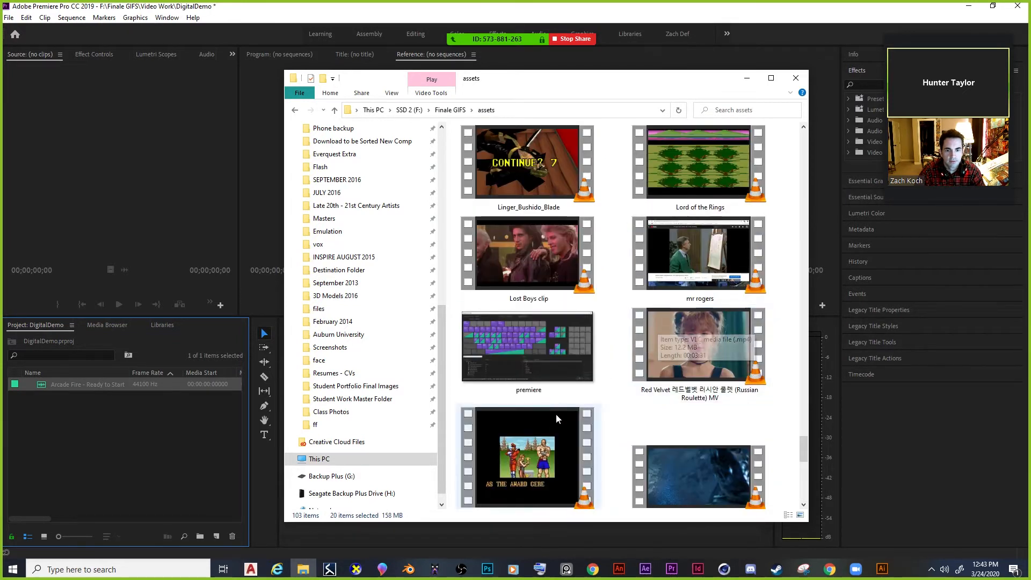
scroll(551, 432, "up", 5)
left_click(527, 463, "ctrl")
left_click(728, 427, "ctrl")
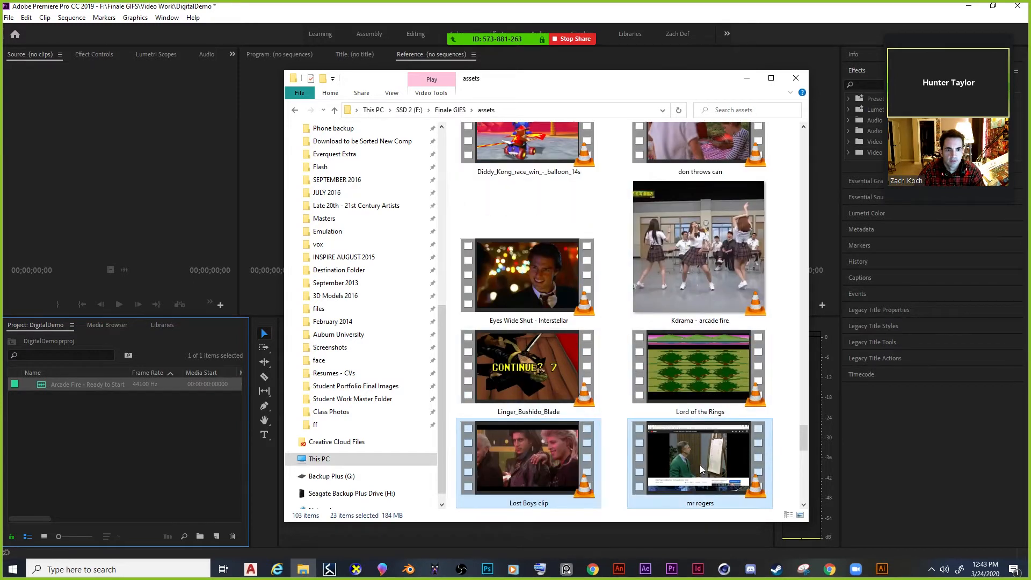
Include "Eyes Wide Shut - Interstellar" in the selection and import all selected clips into the DigitalDemo project.
left_click(540, 299, "ctrl")
left_click_drag(545, 293, 161, 453)
scroll(637, 344, "up", 10)
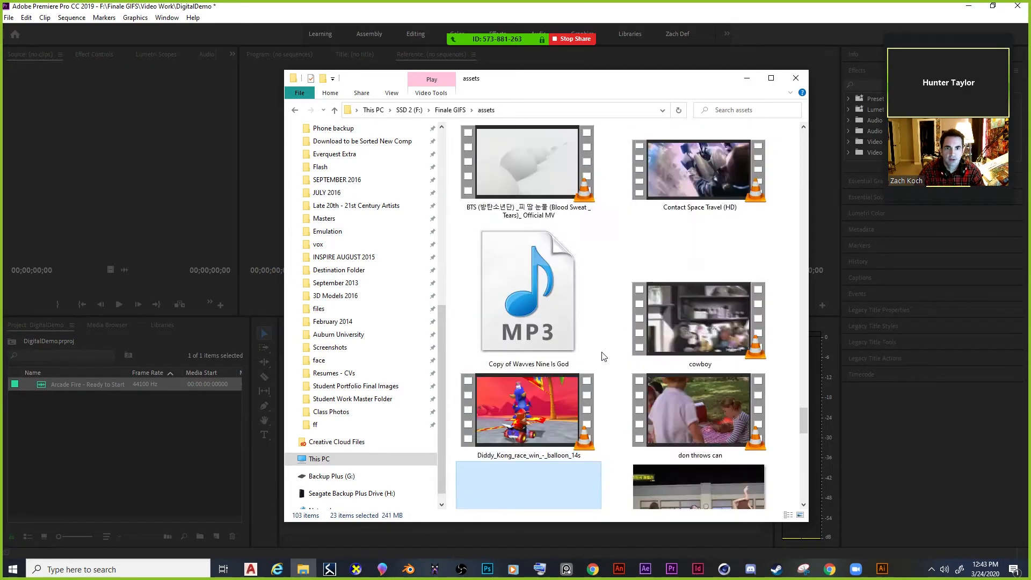
scroll(638, 344, "down", 3)
scroll(639, 337, "up", 7)
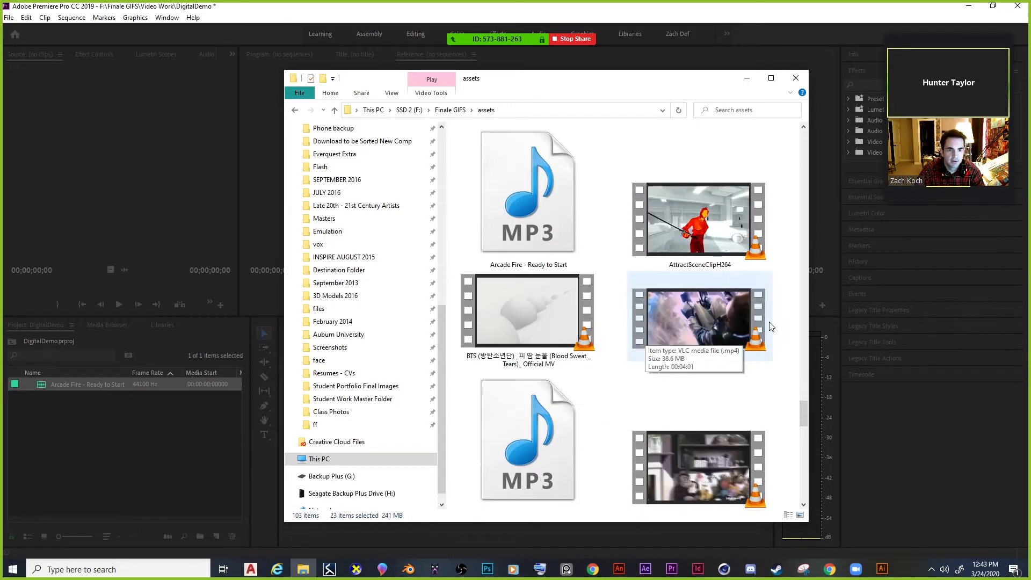
Import the clip starting 39607030 from the assets folder into the project.
scroll(662, 301, "up", 5)
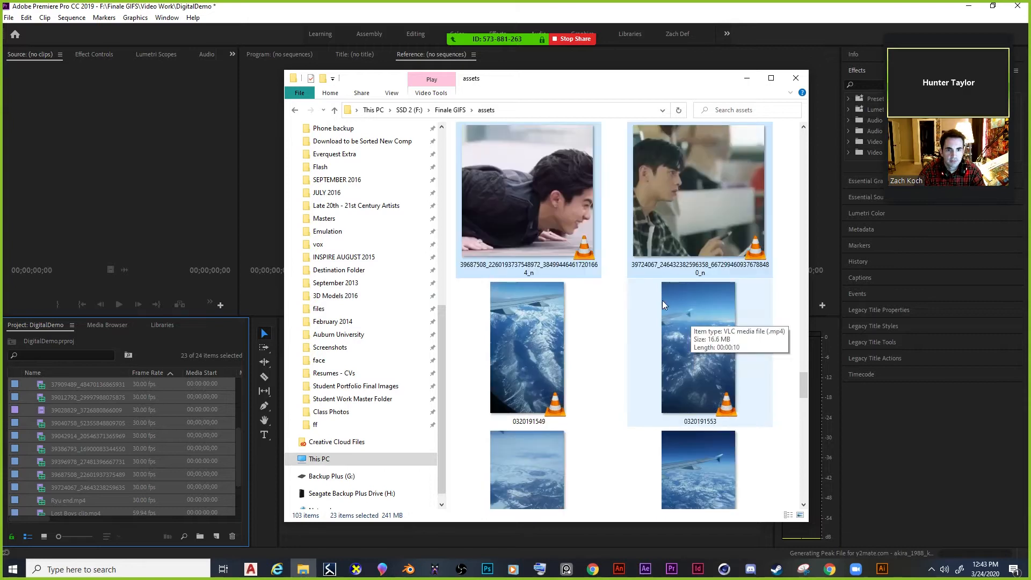
left_click(540, 205)
left_click_drag(523, 218, 184, 463)
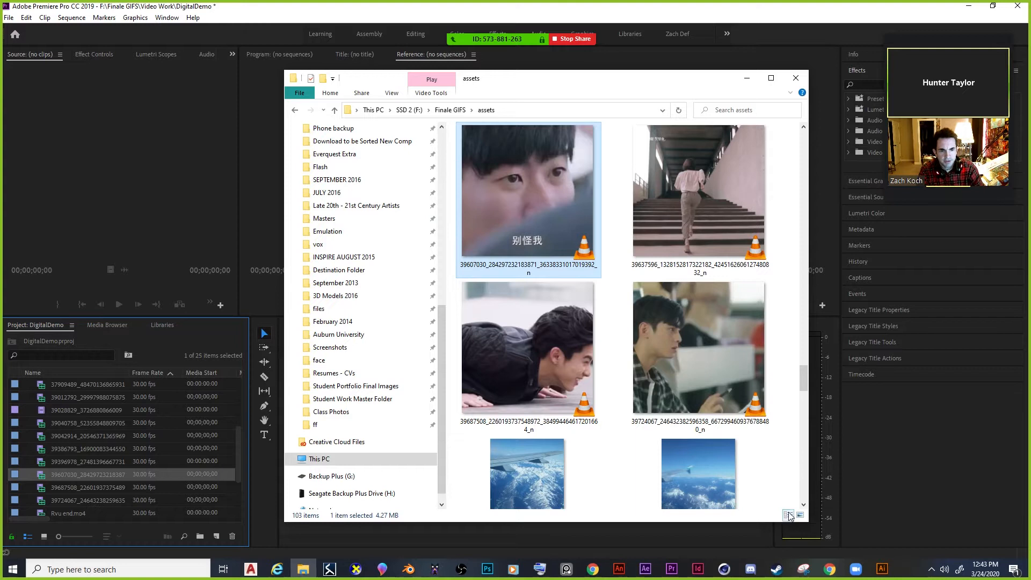
Enlarge the assets folder window to look over more clip thumbnails, and minimize it to return to Premiere Pro.
left_click_drag(807, 523, 904, 546)
scroll(785, 483, "up", 10)
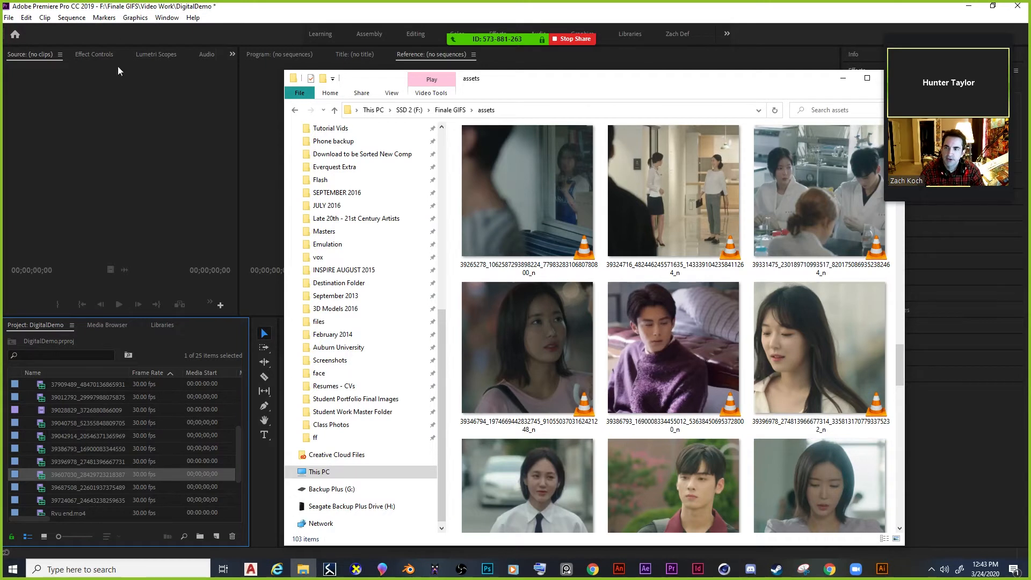
left_click(569, 231)
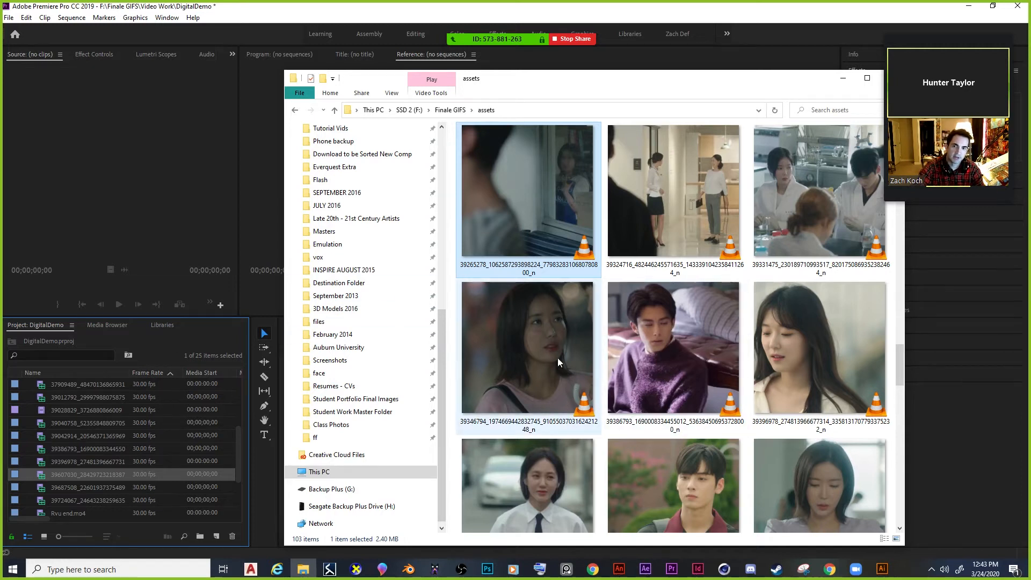
left_click(545, 349)
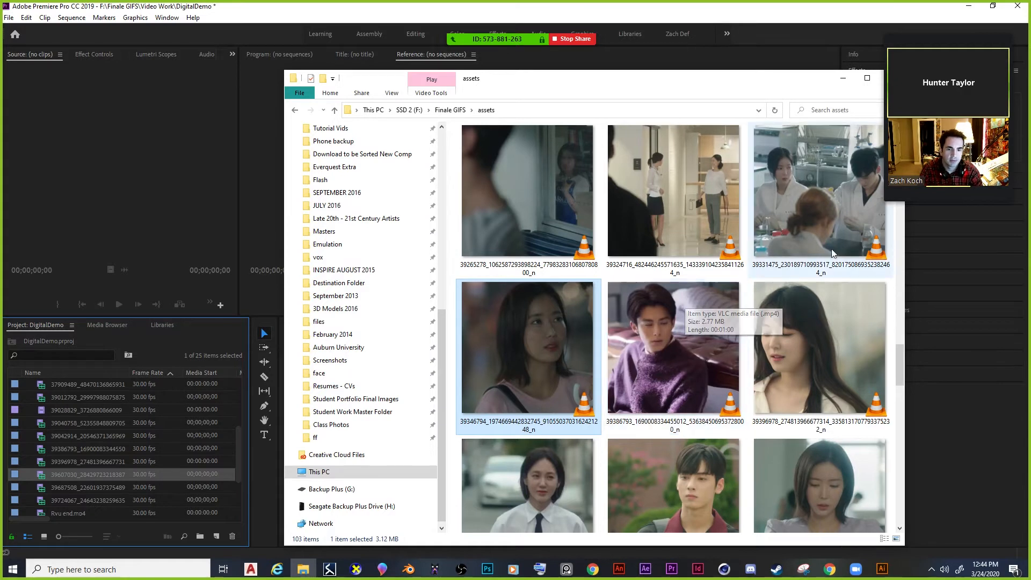
scroll(815, 281, "up", 3)
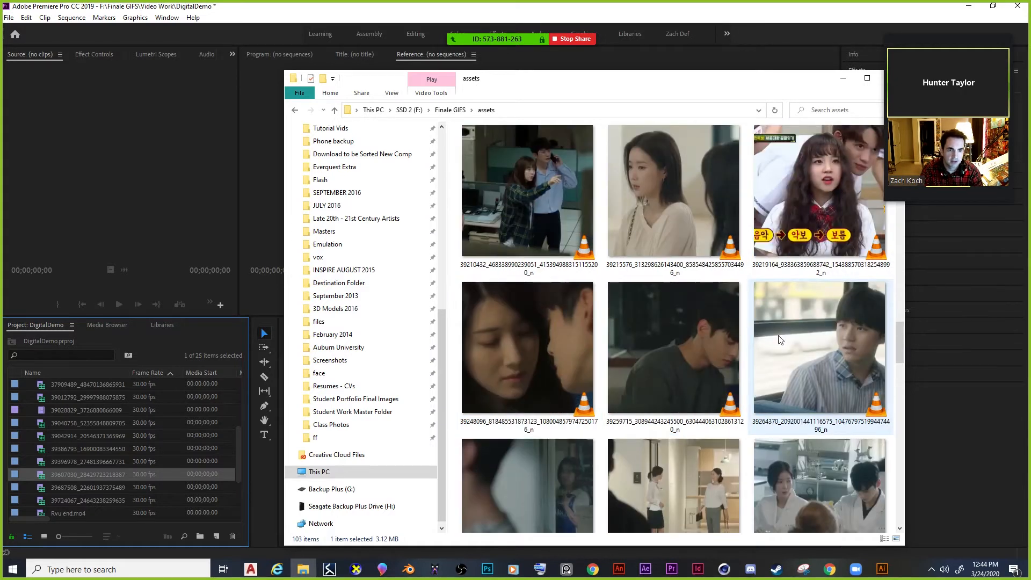
left_click(841, 79)
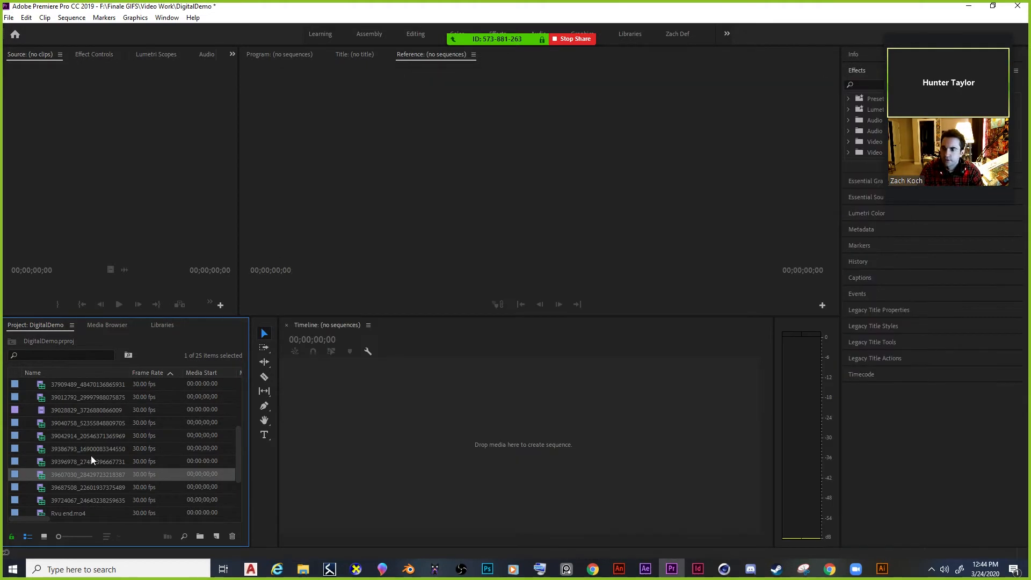
Create a sequence from the "Arcade Fire - Ready to Start" MP3 and delete its audio clip from the timeline.
scroll(94, 452, "up", 3)
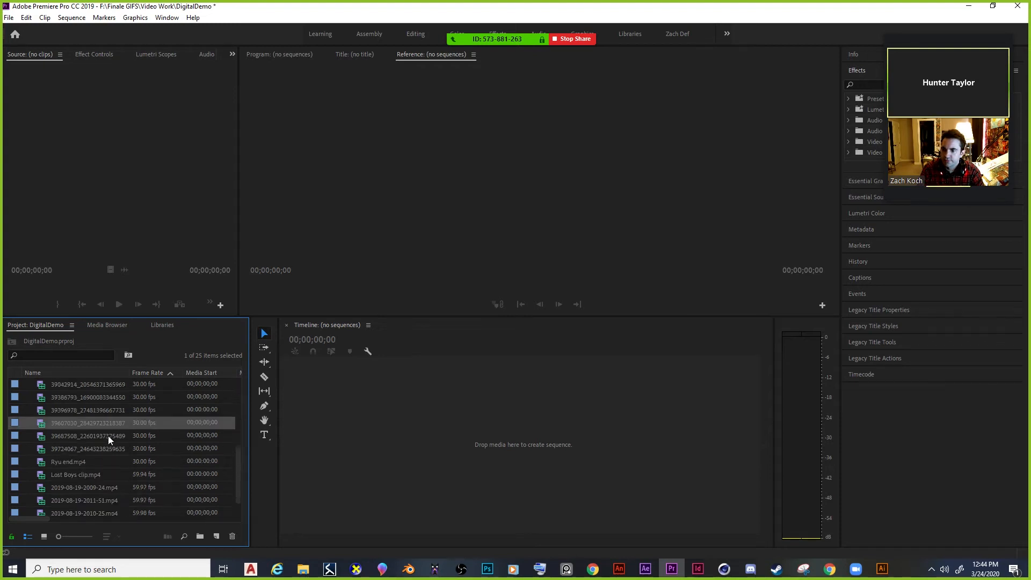
scroll(107, 445, "down", 5)
left_click_drag(85, 501, 353, 492)
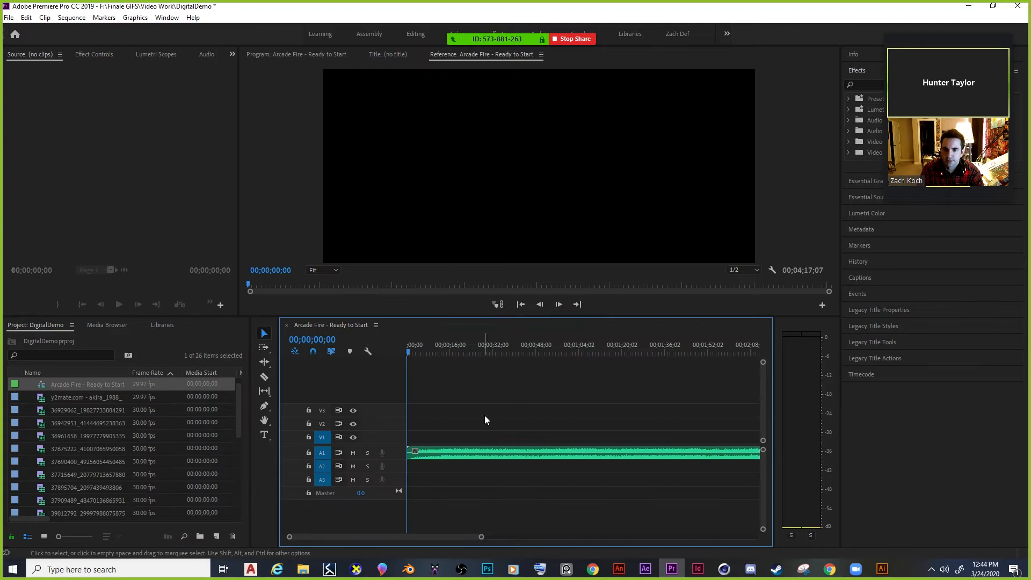
left_click(477, 449)
key("Delete")
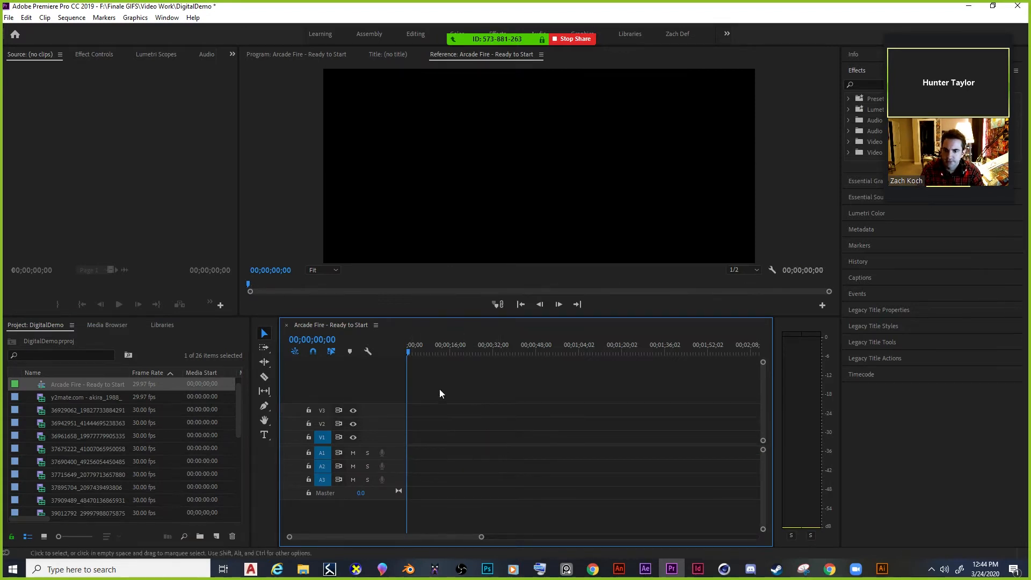
Try to place the "Arcade Fire - Ready to Start" sequence in its own timeline, and delete that sequence from the project.
scroll(114, 440, "up", 1)
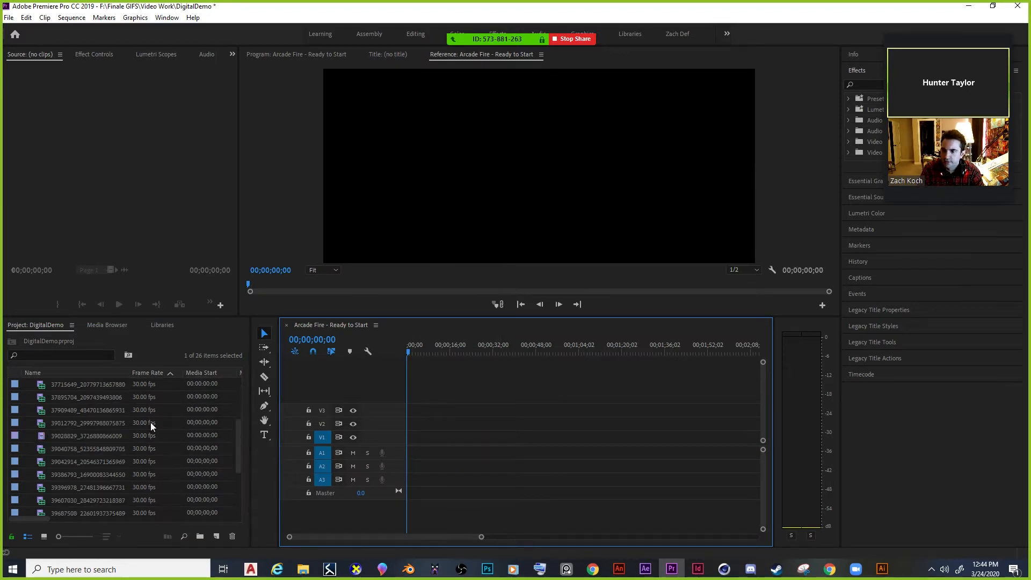
left_click(96, 398)
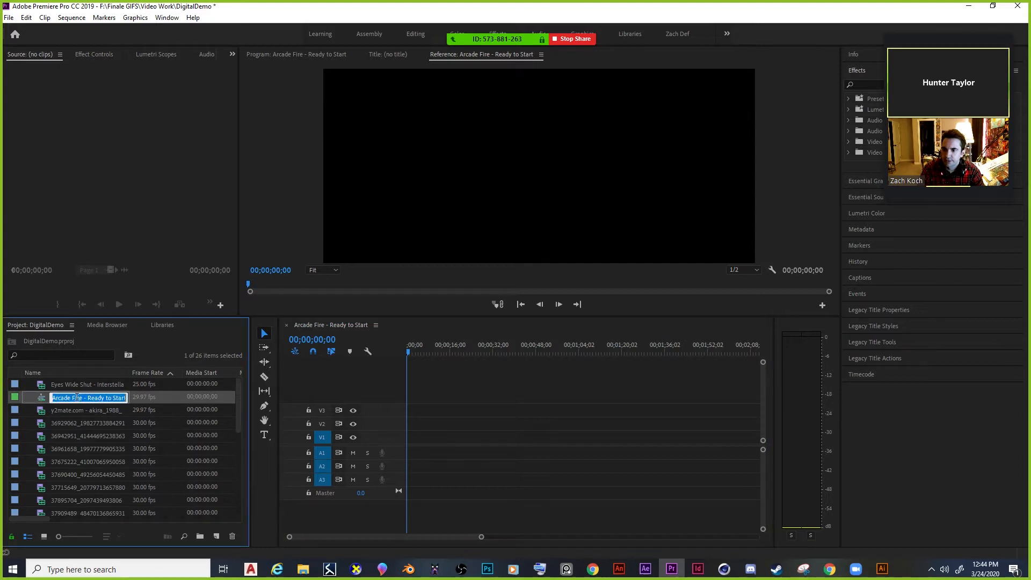
left_click(28, 399)
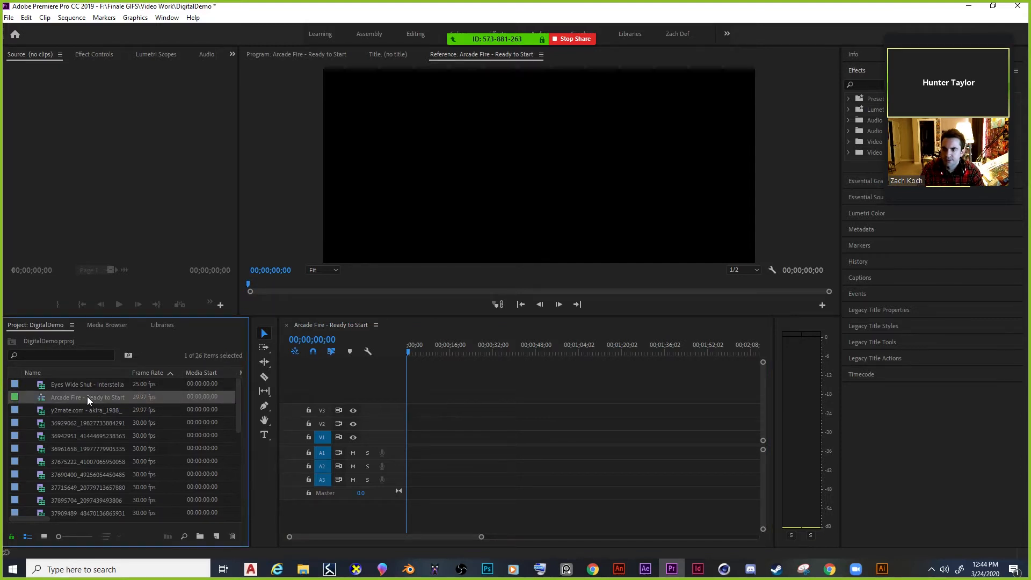
left_click_drag(83, 397, 370, 409)
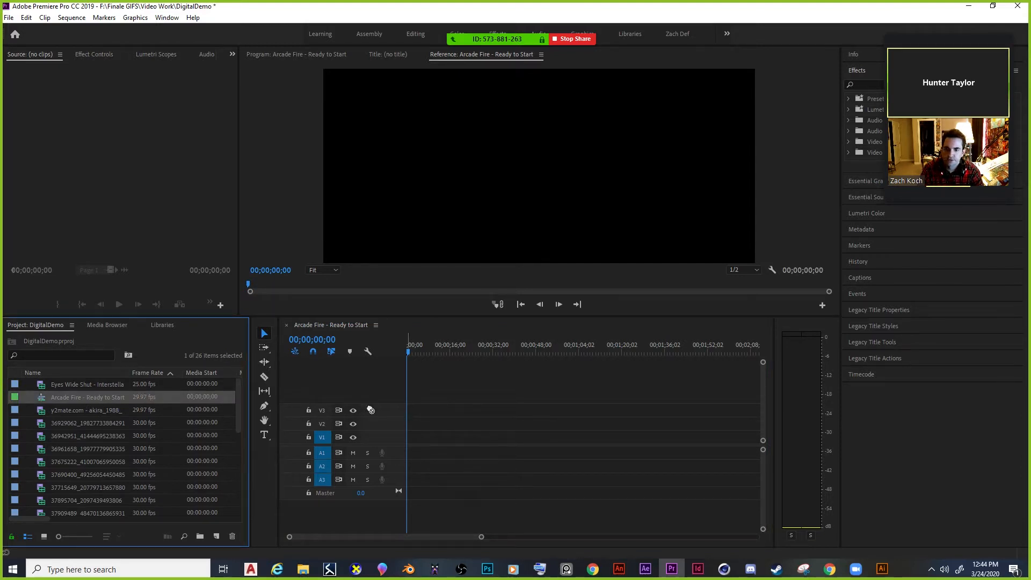
left_click_drag(429, 440, 427, 470)
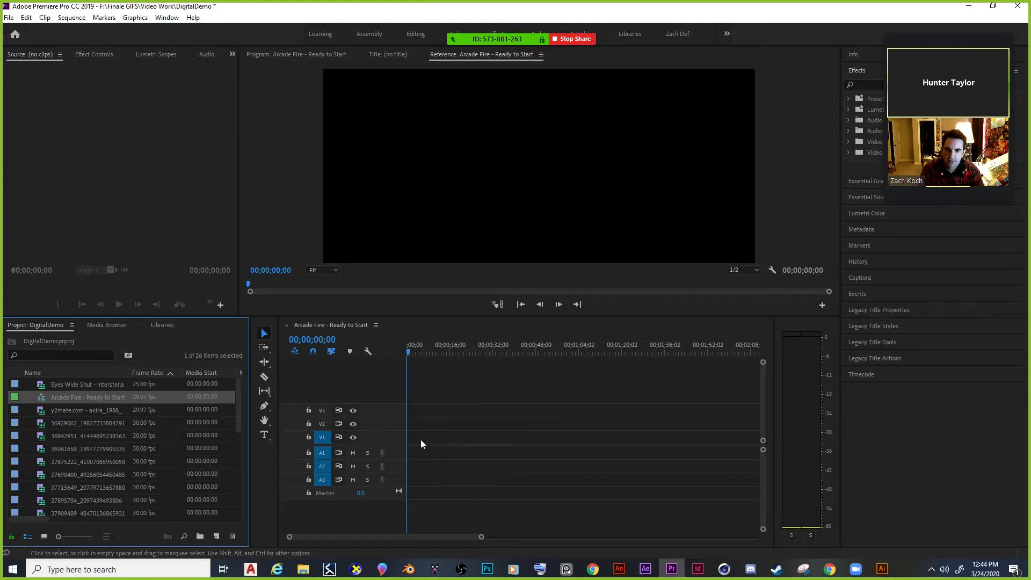
key("Delete")
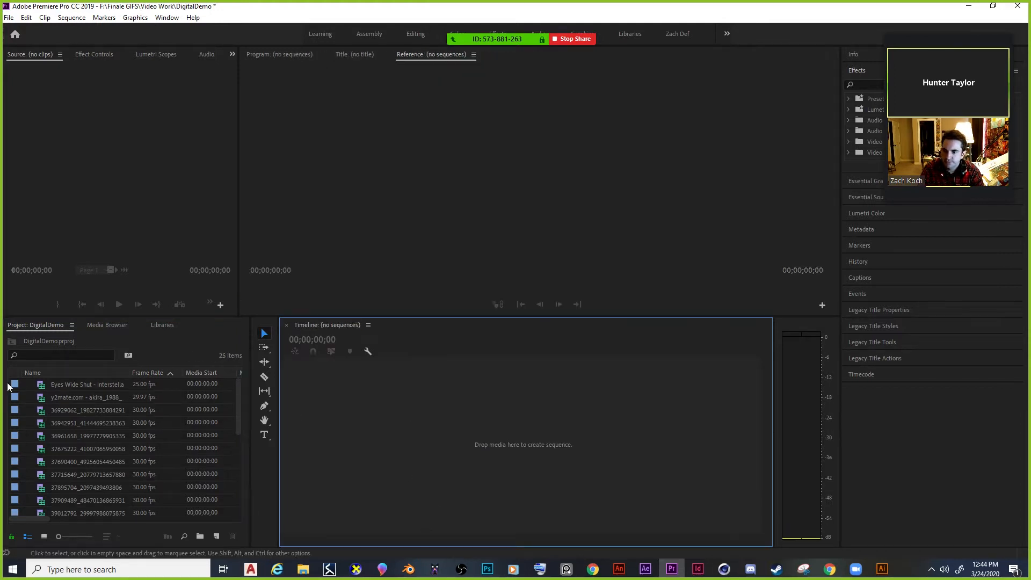
Create a new sequence from the "Arcade Fire - Ready to Start" MP3 and zoom the timeline to fit the whole track.
scroll(81, 408, "down", 5)
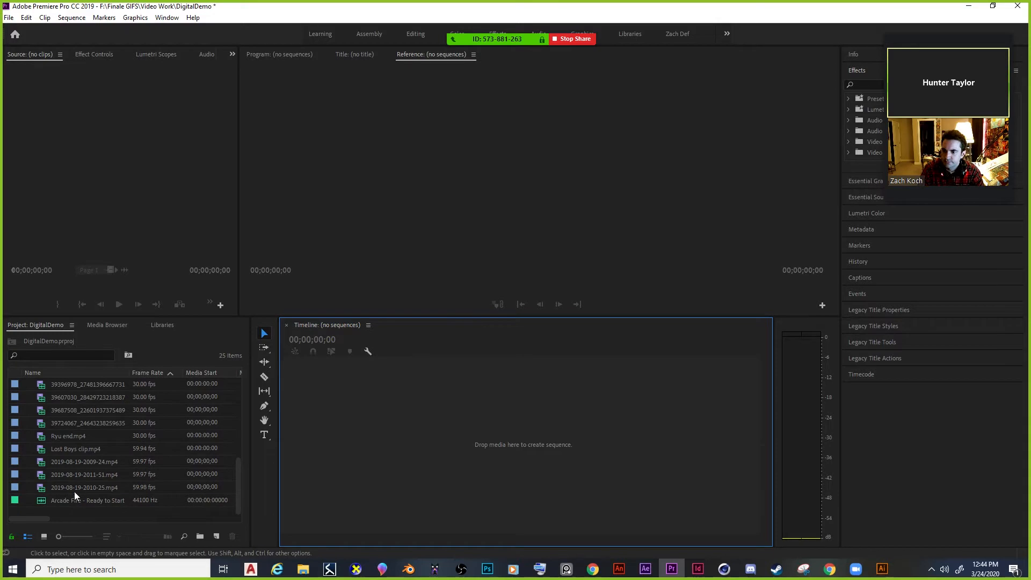
left_click(73, 500)
left_click_drag(66, 501, 323, 461)
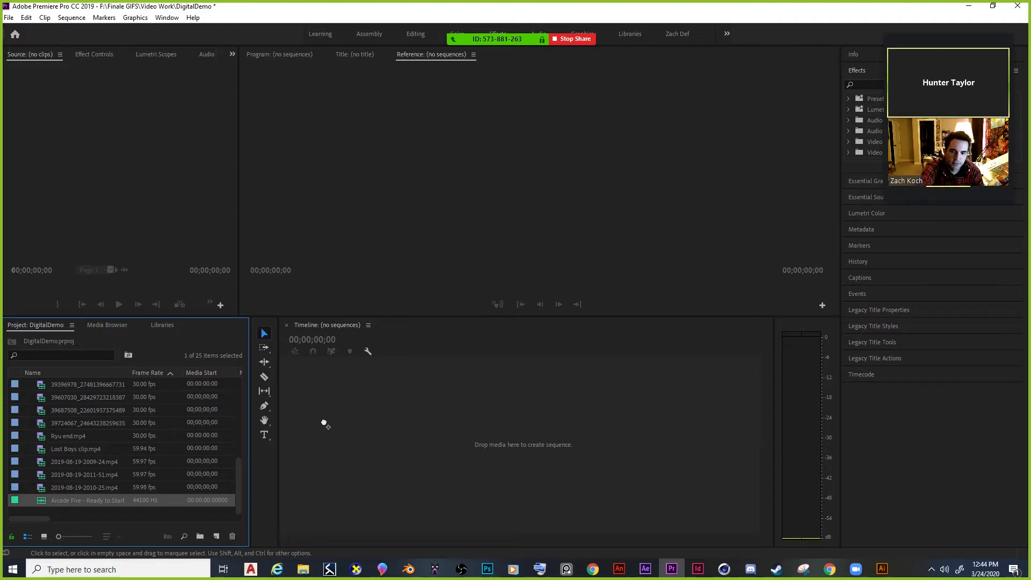
left_click_drag(319, 416, 319, 416)
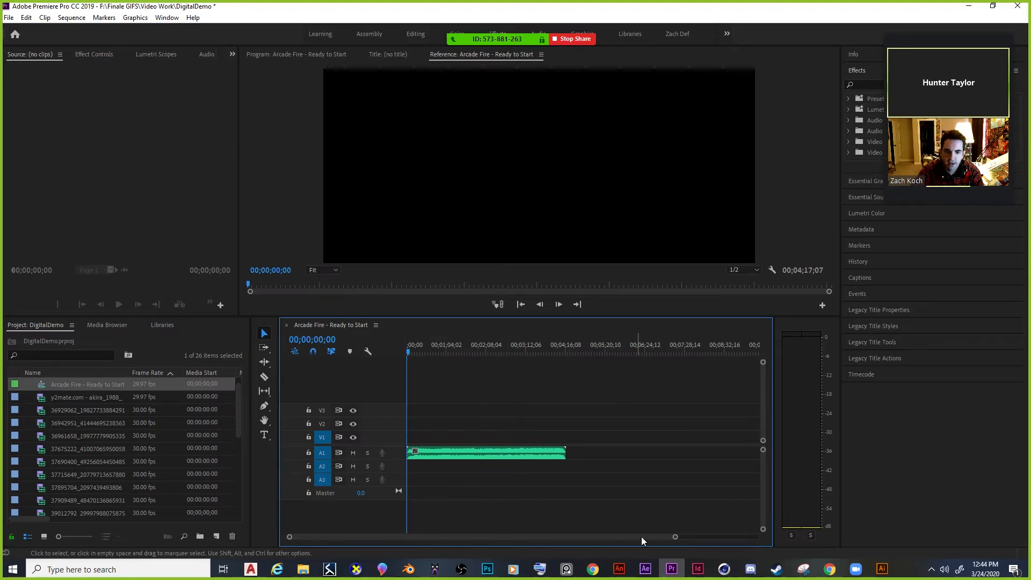
left_click_drag(675, 539, 612, 537)
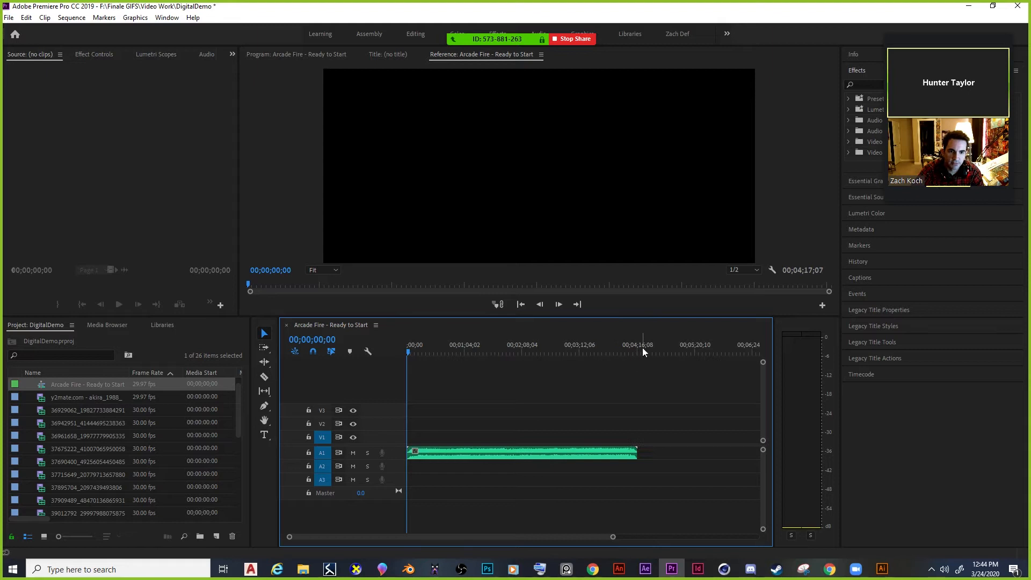
Zoom the timeline in to show about the first seven seconds of the music track.
left_click_drag(613, 537, 475, 537)
left_click_drag(552, 542, 333, 537)
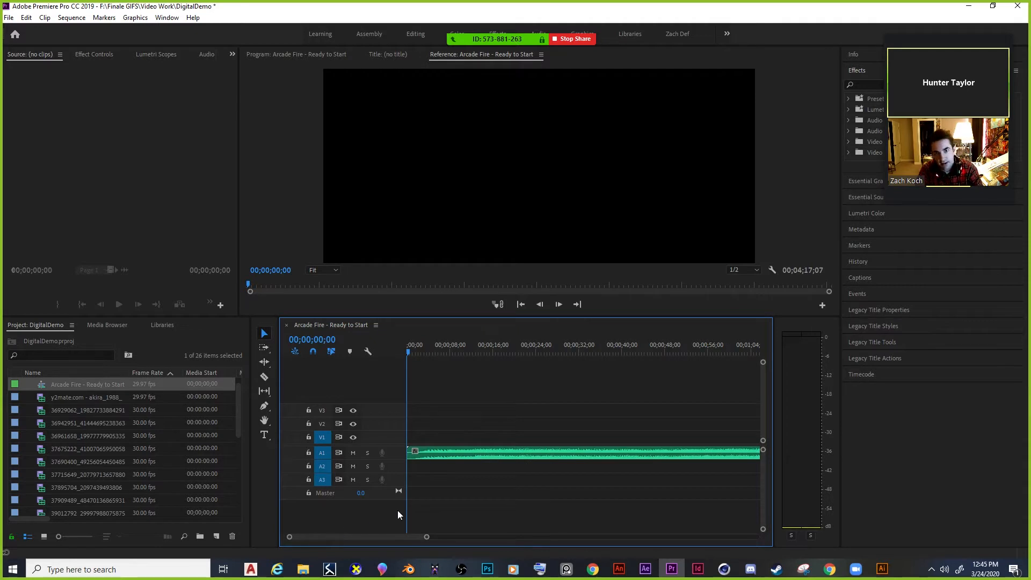
left_click_drag(428, 538, 339, 539)
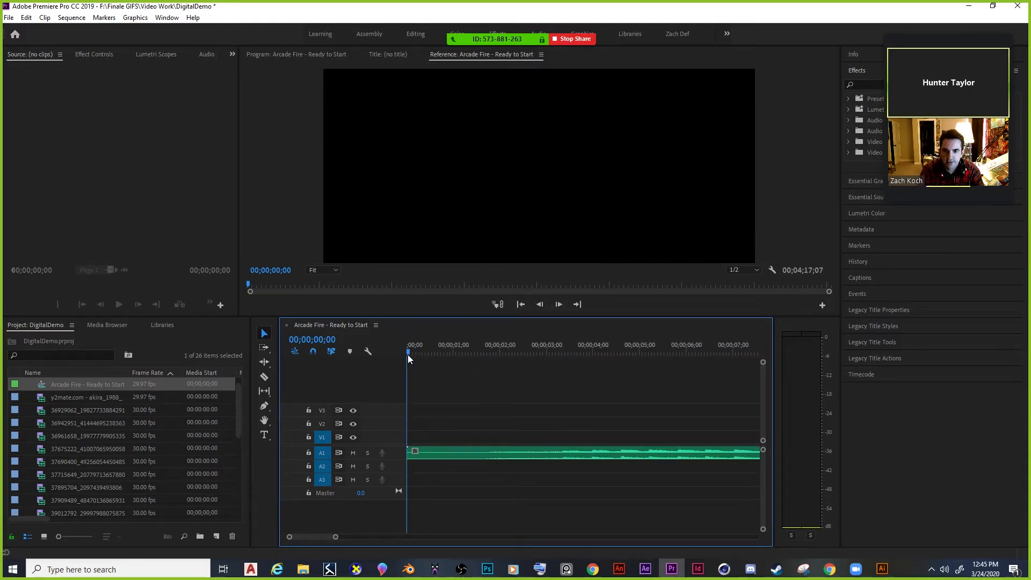
Play the opening of the music track from 00;00;00;07 and park the playhead at 00;00;05;04.
left_click_drag(402, 350, 417, 350)
left_click(541, 304)
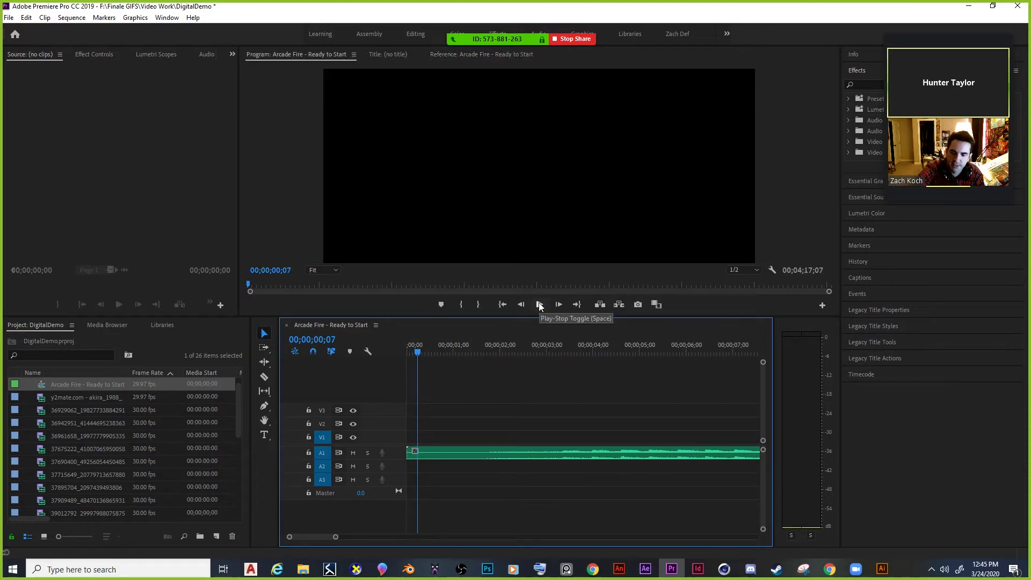
left_click(539, 304)
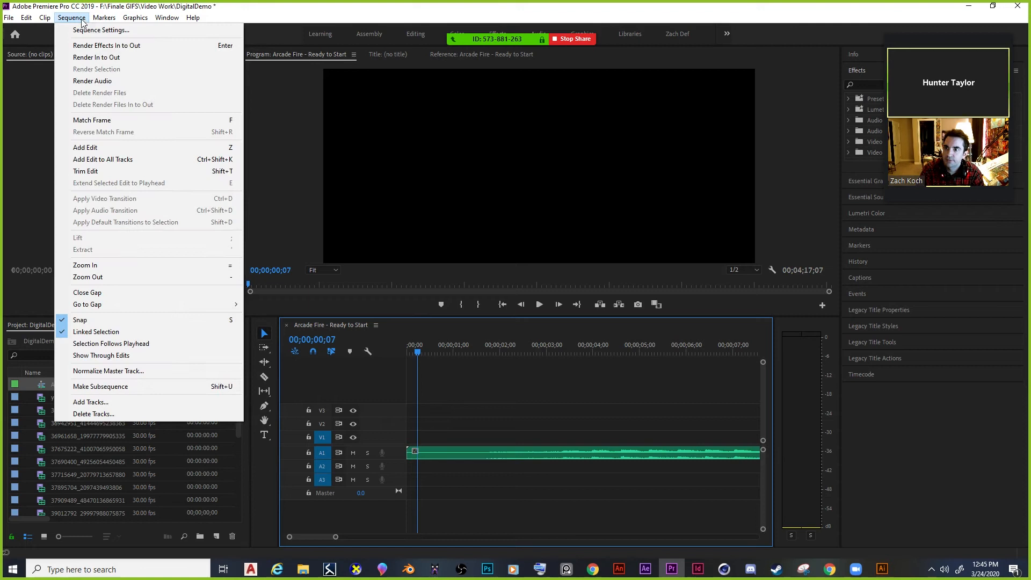
mouse_move(83, 23)
left_click(448, 253)
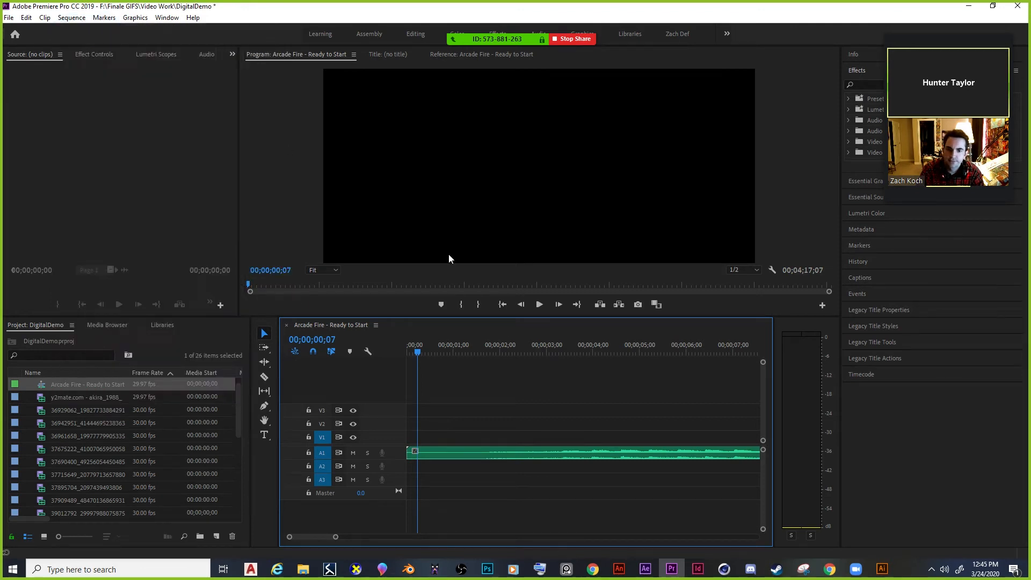
left_click(539, 305)
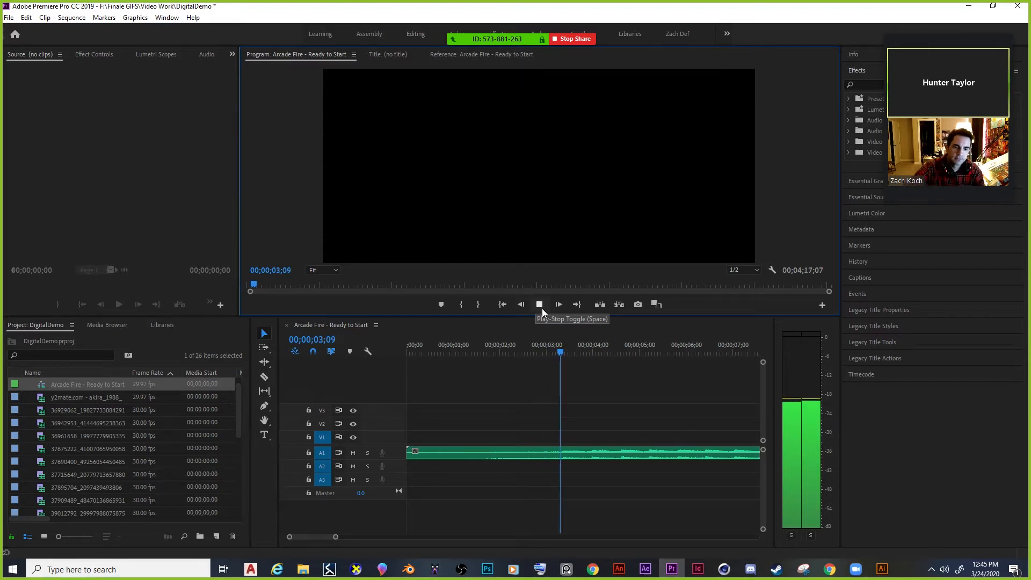
left_click(539, 304)
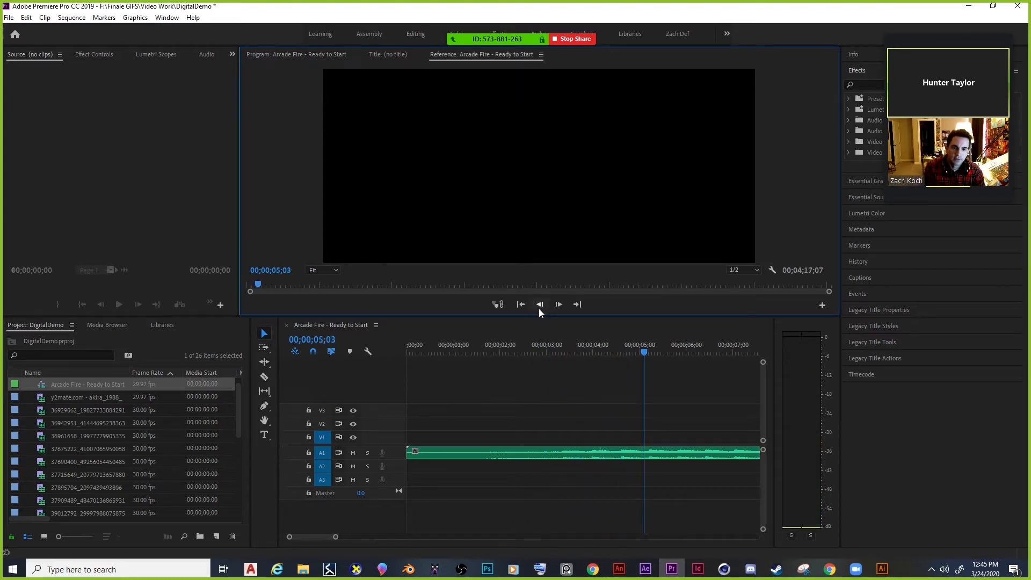
left_click(644, 353)
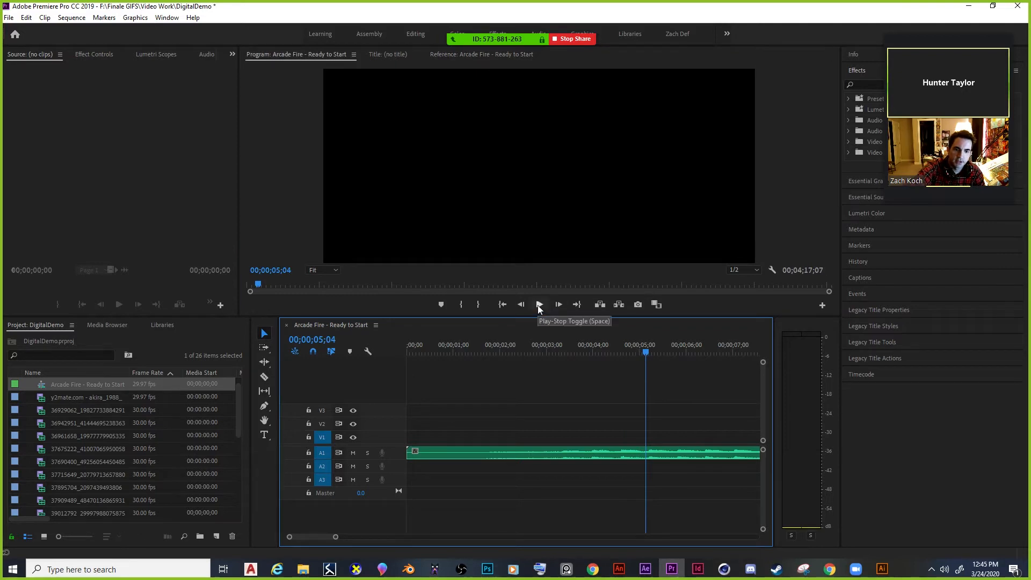
Open the keyboard shortcuts editor to view the custom layout, and close it.
left_click(46, 18)
mouse_move(64, 20)
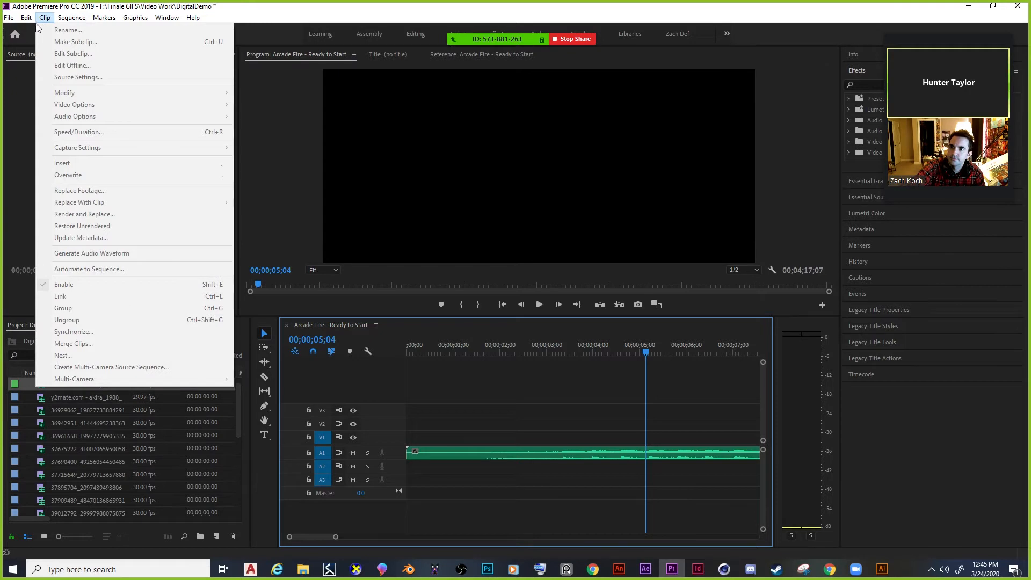
mouse_move(27, 20)
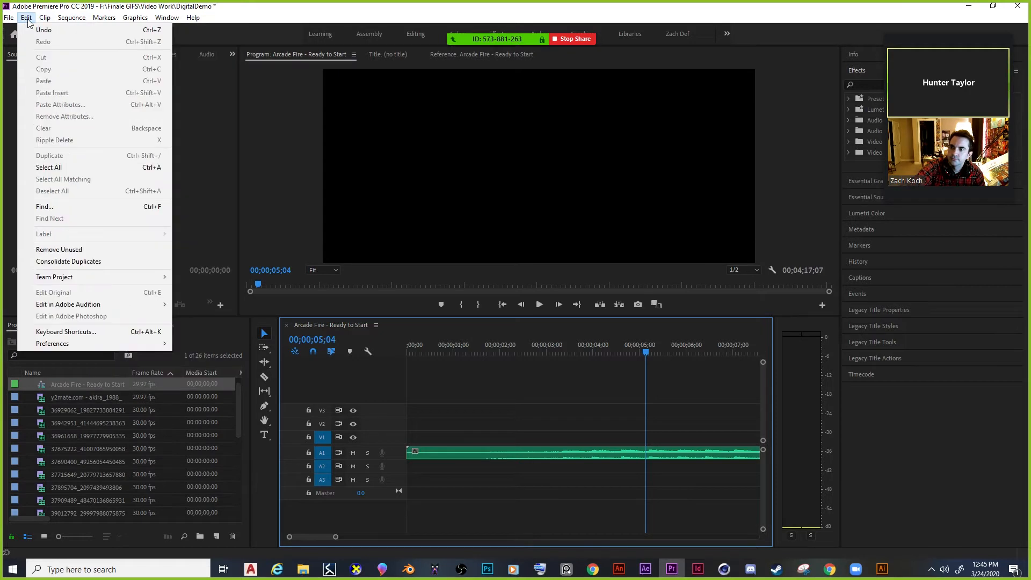
left_click(102, 330)
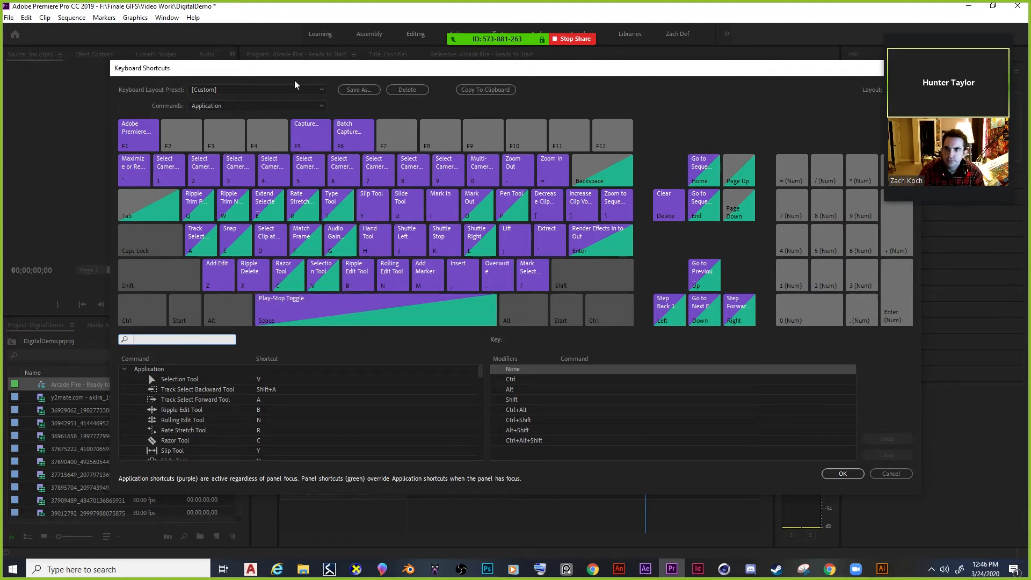
key("Escape")
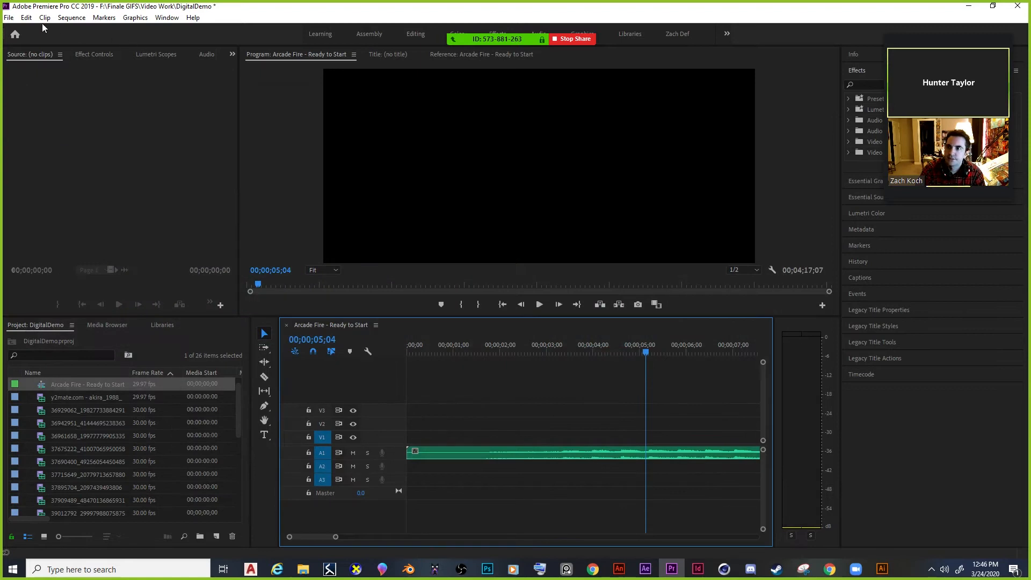
Check the commands assigned to the Z key in the keyboard shortcuts editor and search its commands for "add".
left_click(26, 17)
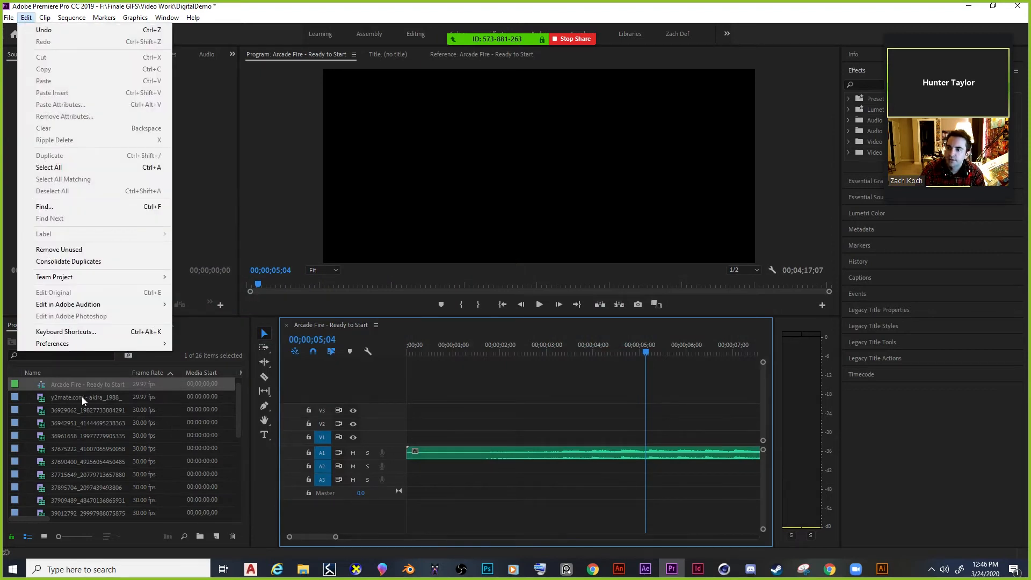
left_click(121, 335)
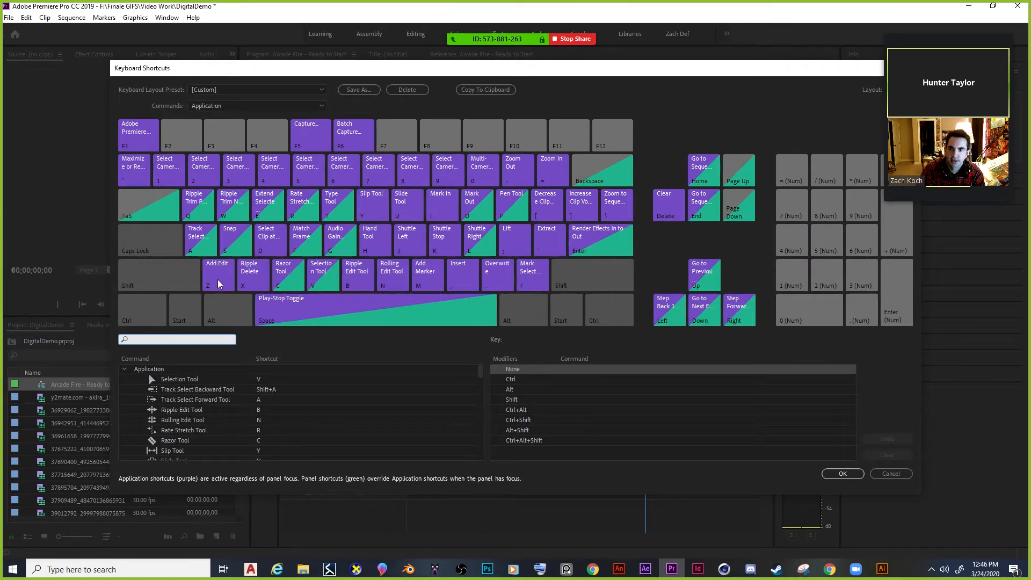
left_click(220, 277)
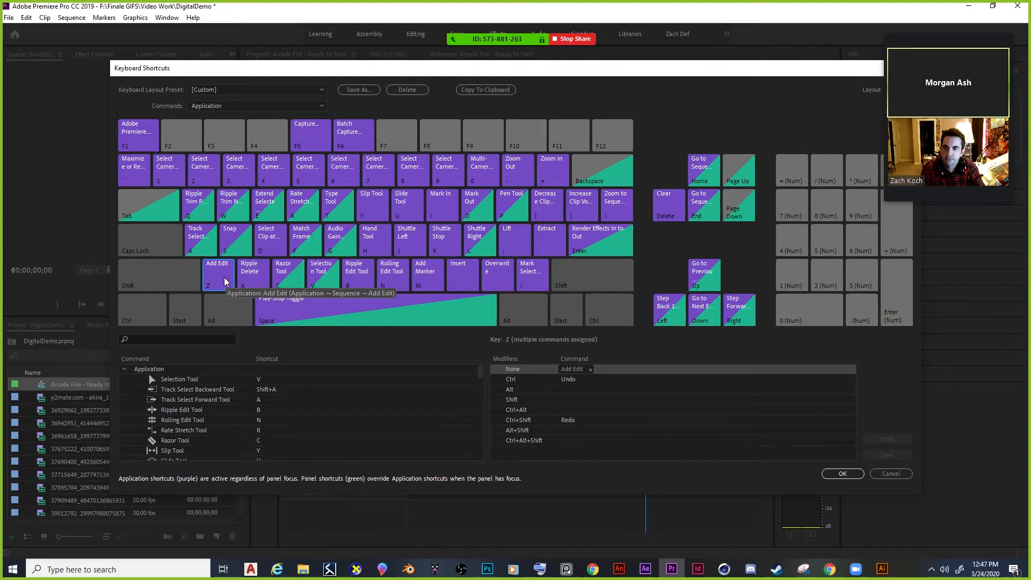
left_click(204, 340)
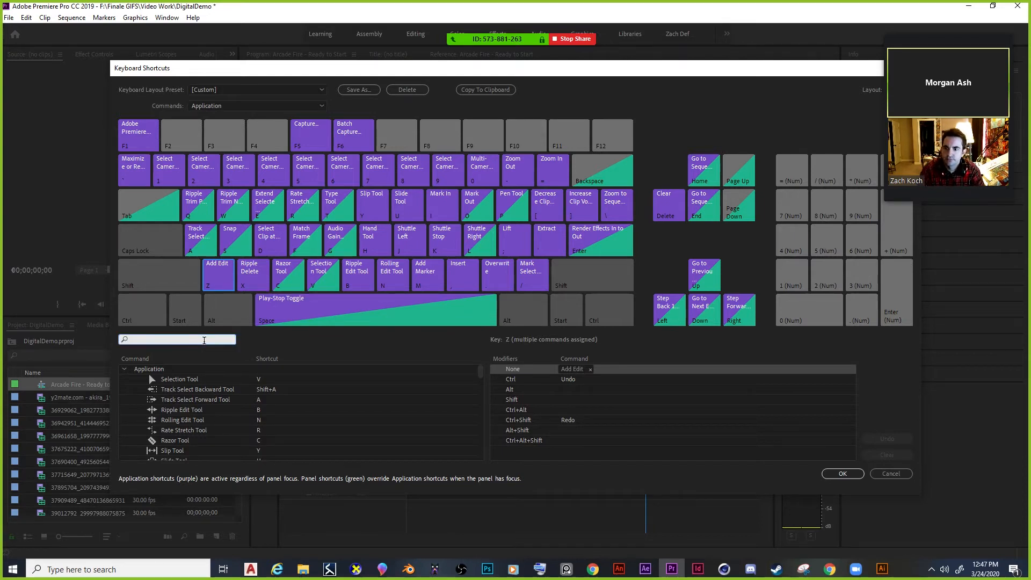
type("add")
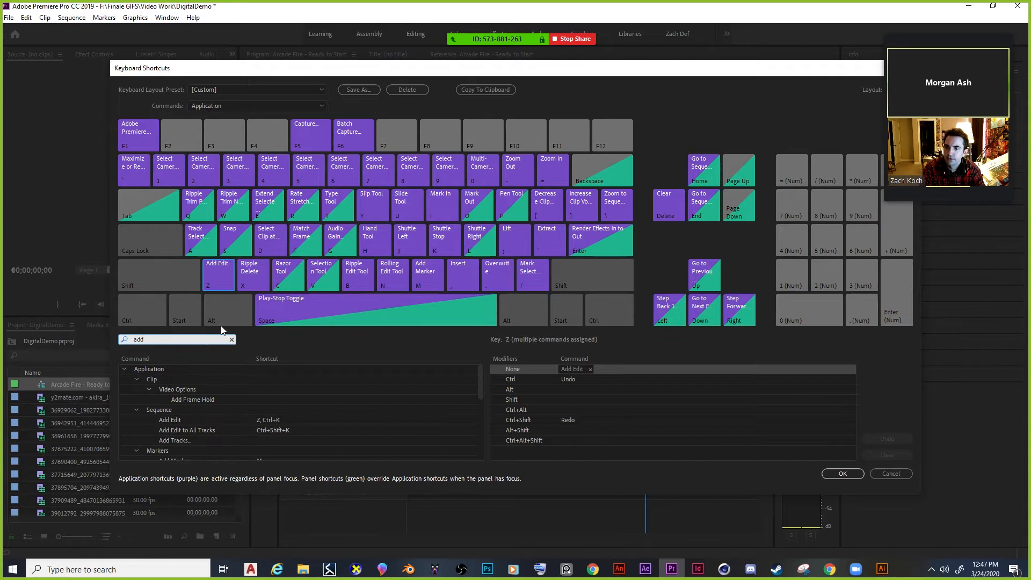
key("Escape")
Reopen the keyboard shortcuts editor, search for "add" and look through the matching commands for Add Edit.
left_click(26, 18)
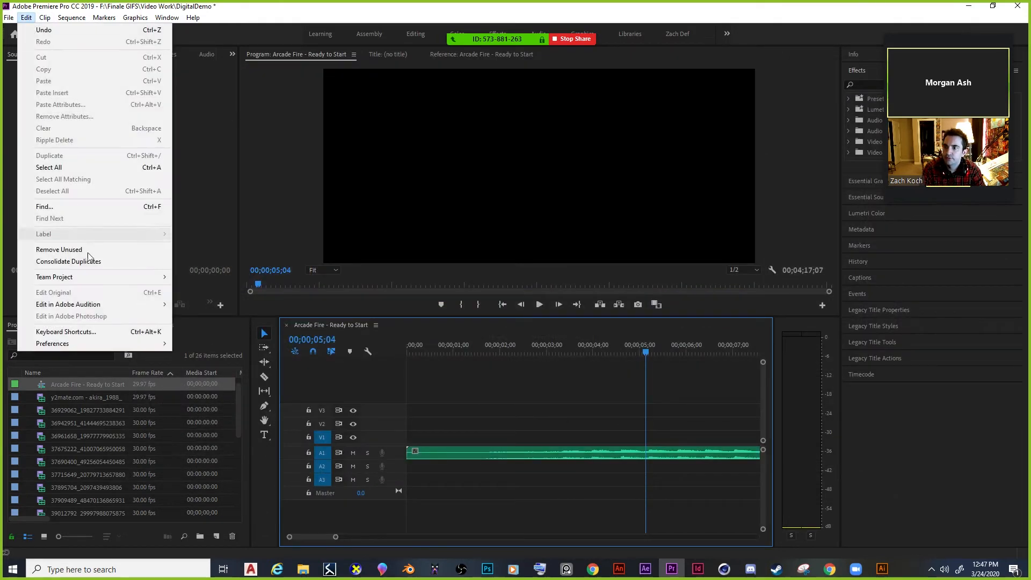
left_click(99, 333)
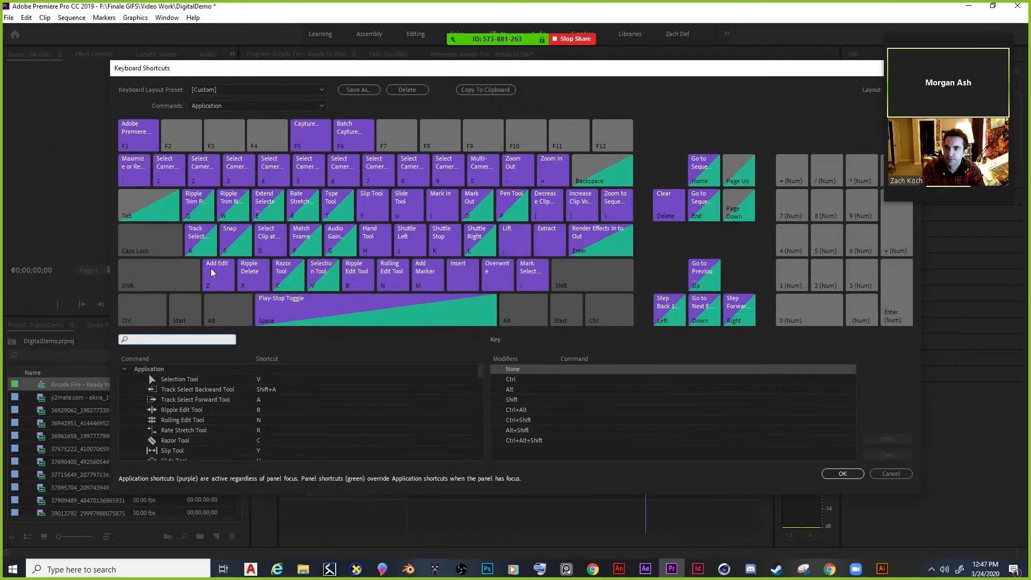
type("ad")
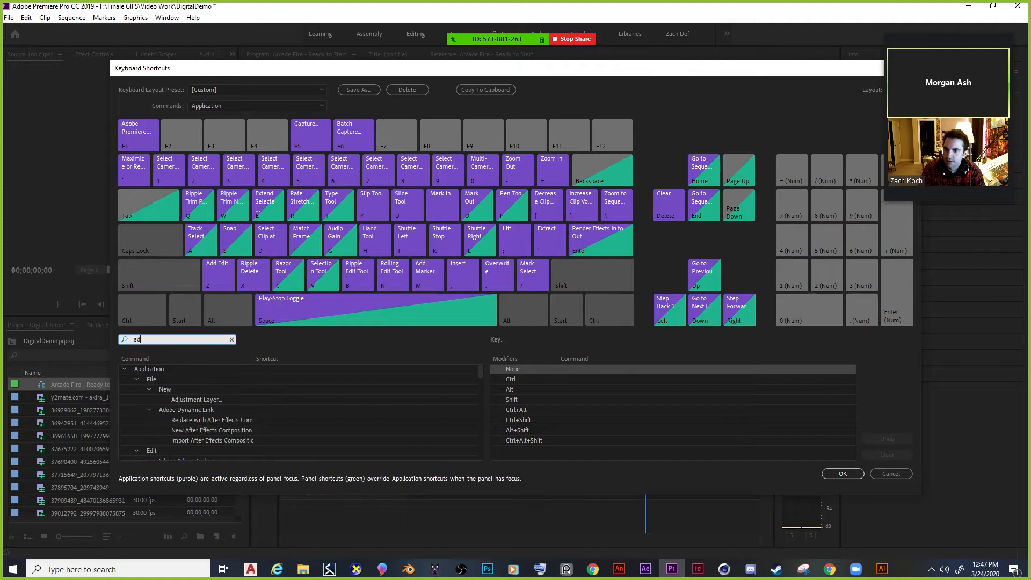
type("d")
scroll(226, 409, "down", 5)
scroll(224, 411, "up", 5)
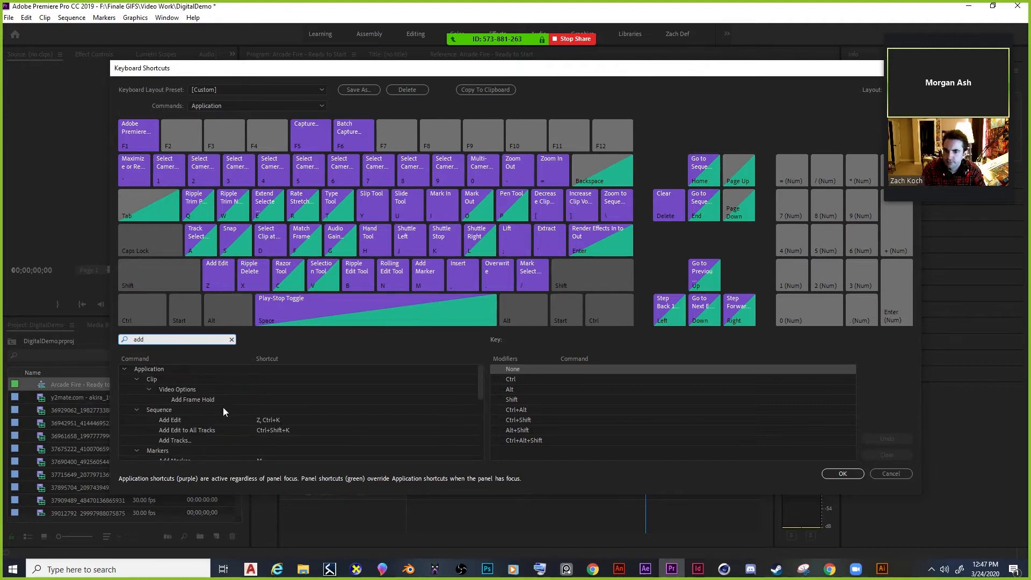
scroll(311, 400, "down", 3)
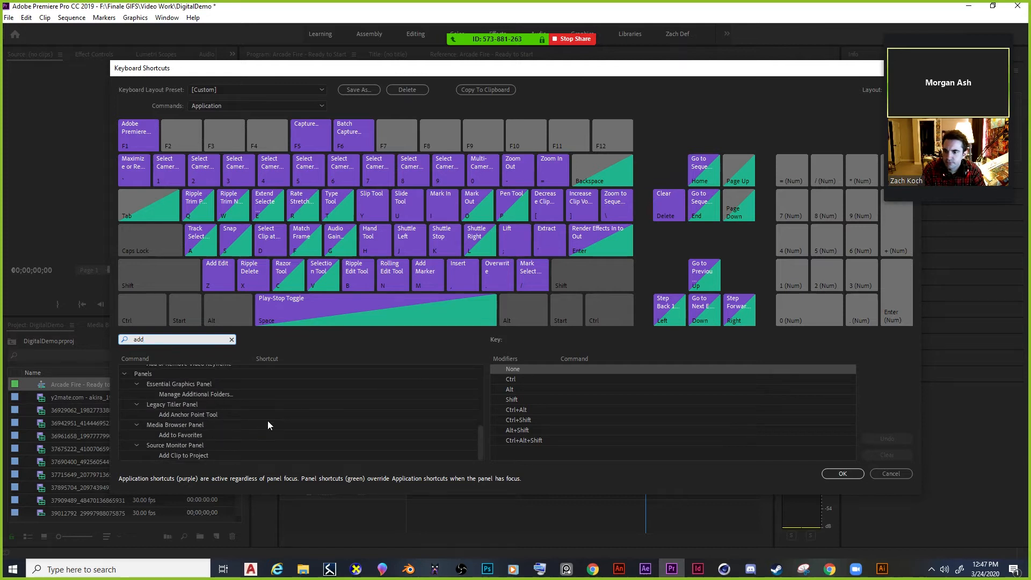
scroll(179, 417, "up", 3)
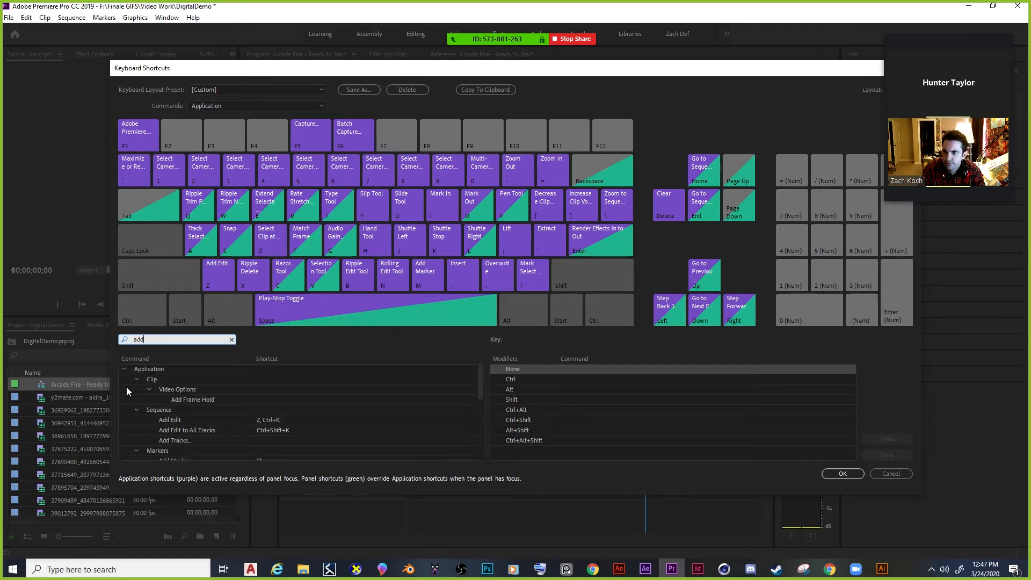
Examine the shortcuts assigned to Add Edit, reposition the keyboard shortcuts dialog to see the whole layout, and close it.
left_click(320, 420)
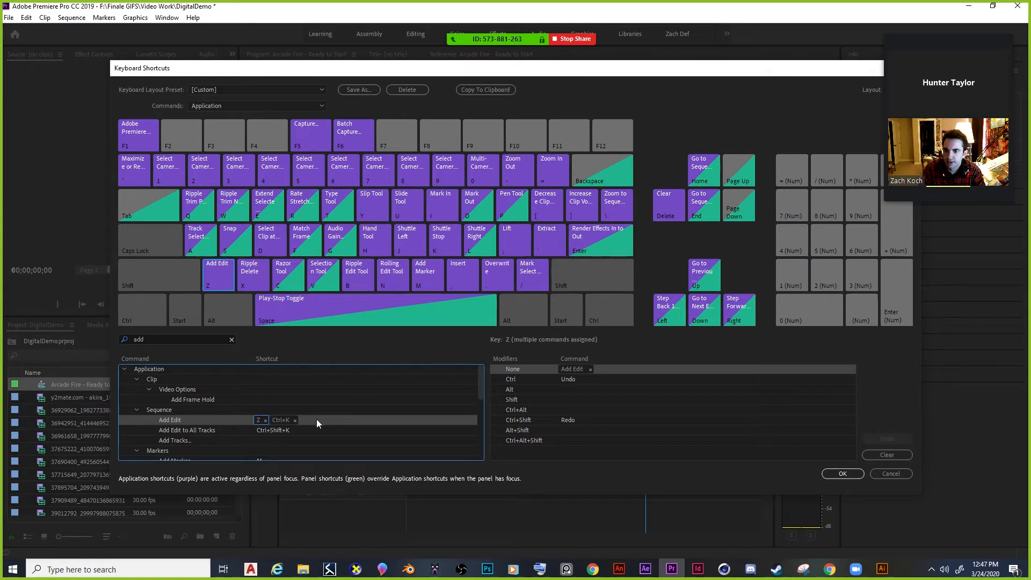
left_click(185, 420)
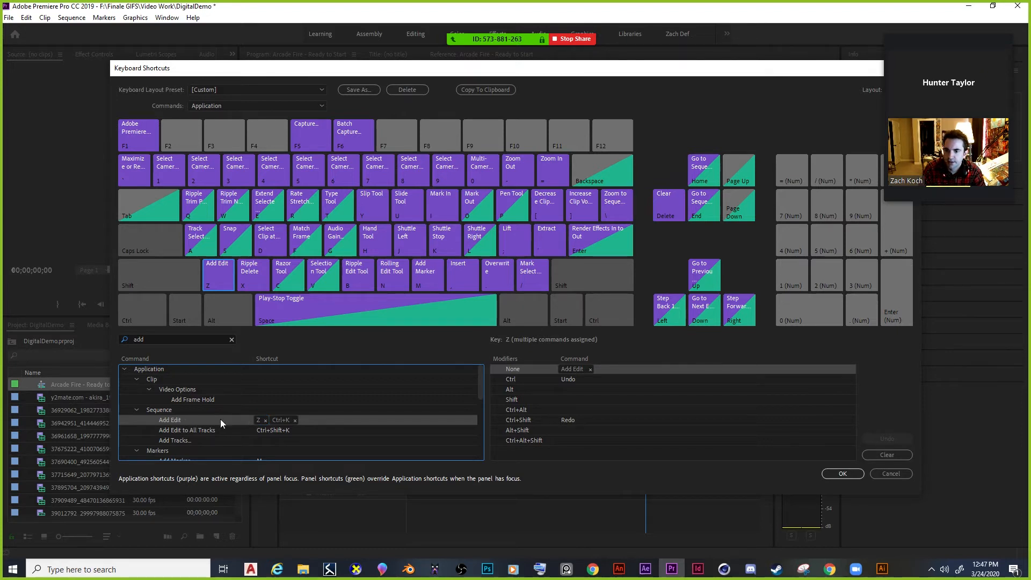
left_click(316, 421)
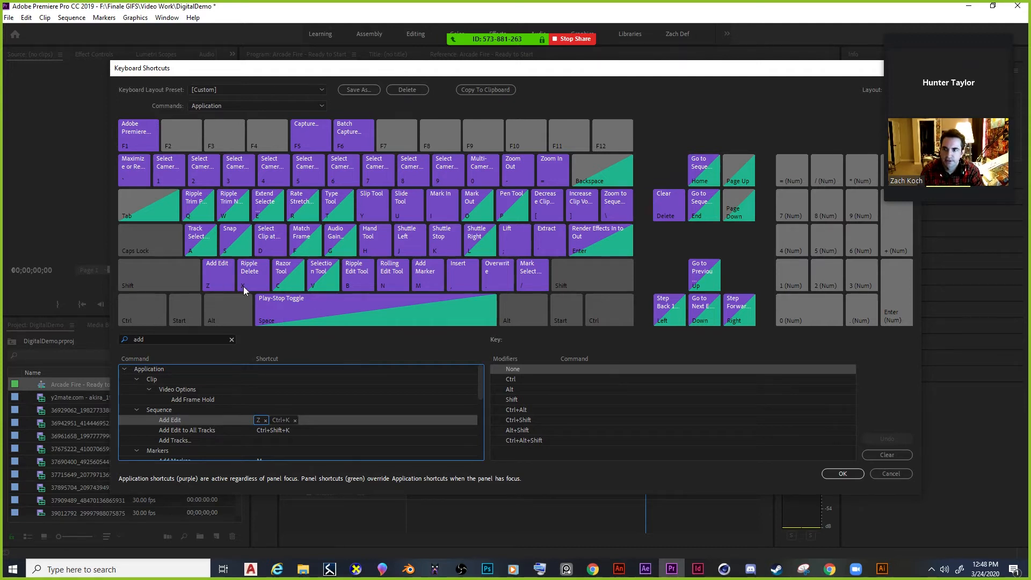
left_click_drag(585, 71, 523, 78)
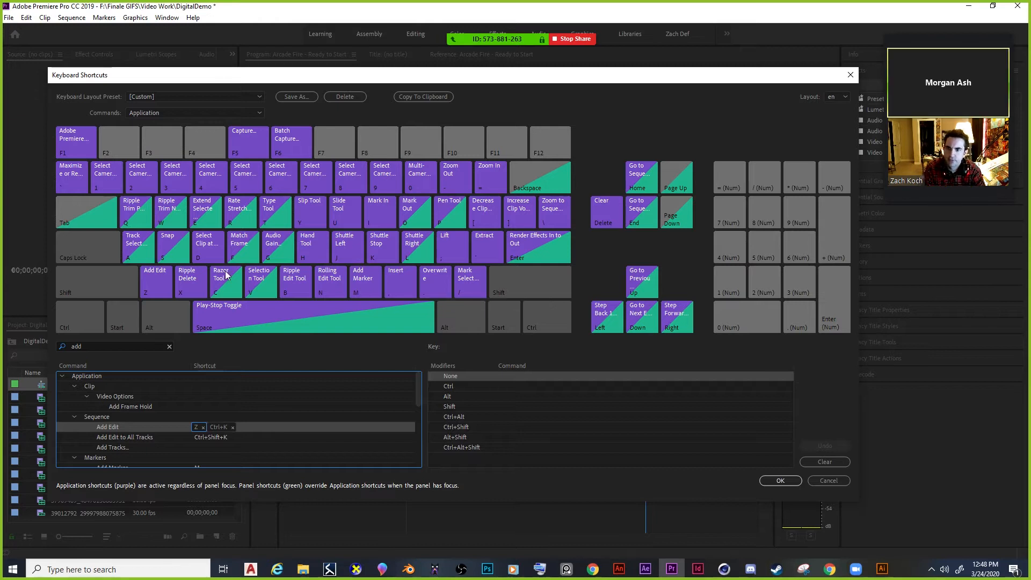
left_click_drag(364, 80, 384, 76)
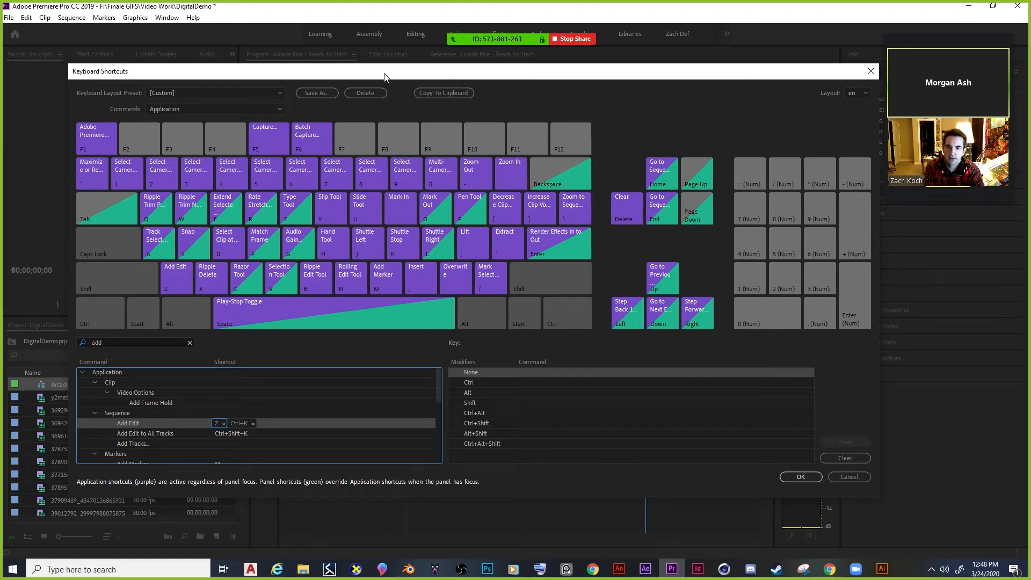
left_click(870, 73)
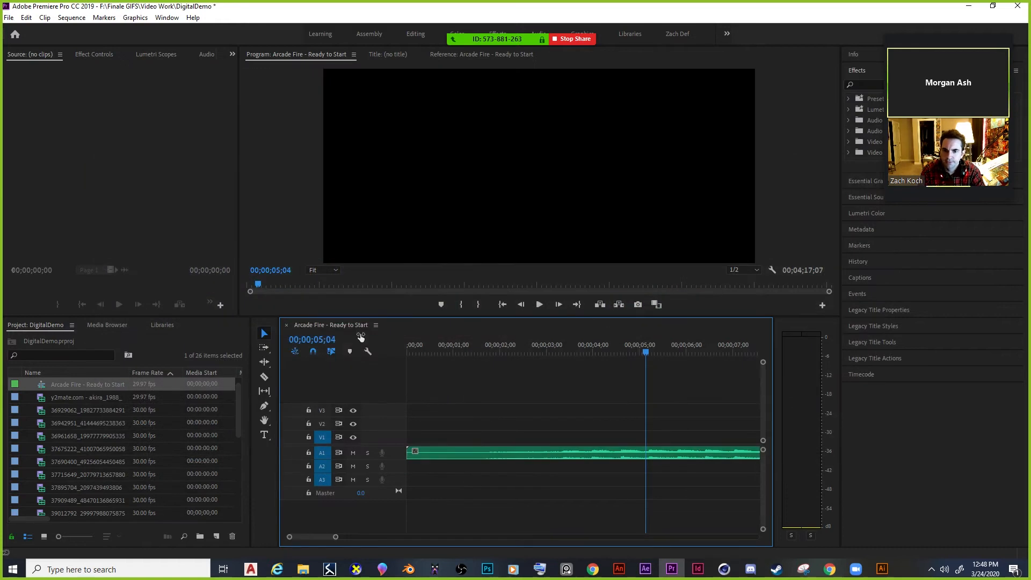
Play the music onward from 00;00;05;04 and place the playhead at the cut point at 00;00;12;25.
left_click(540, 305)
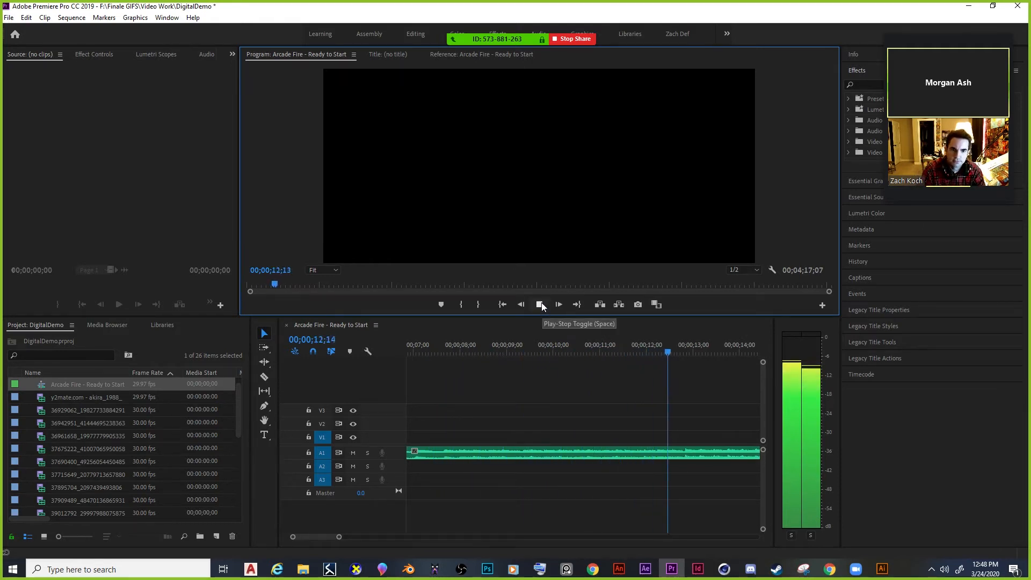
left_click(539, 305)
left_click_drag(701, 351, 685, 351)
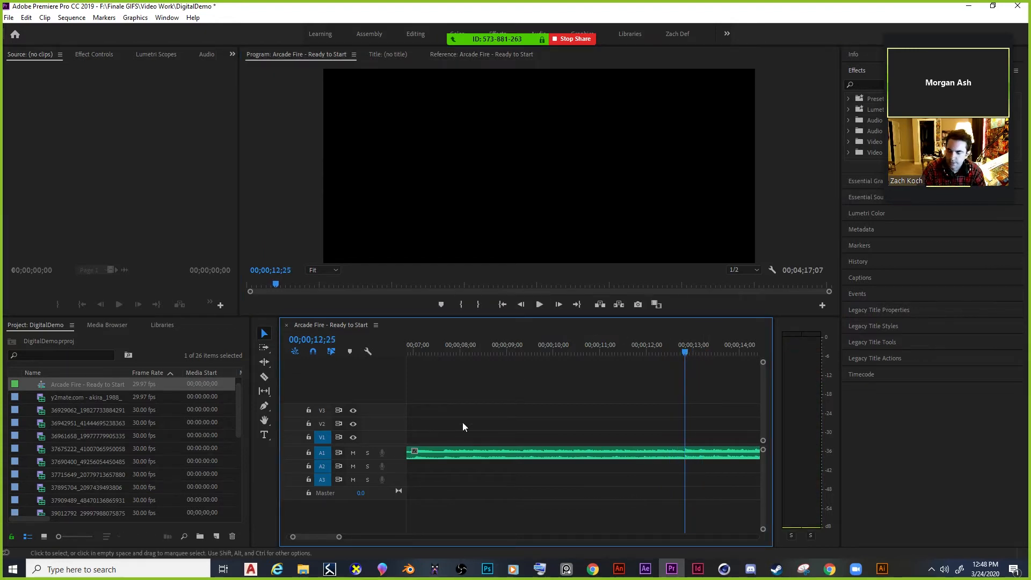
Cut the music clip on A1 at 00;00;12;25 with the Add Edit command.
left_click(682, 453)
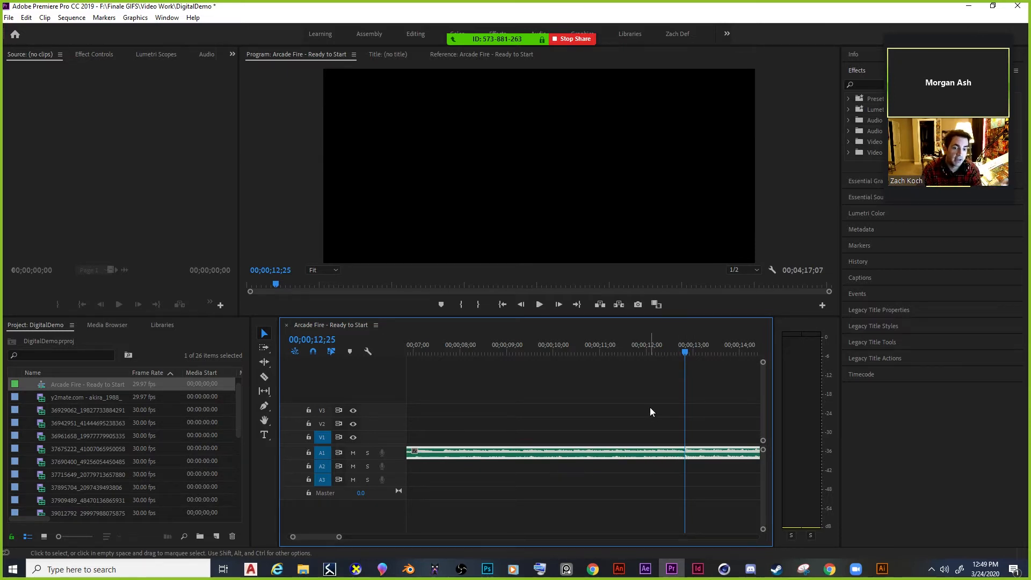
left_click(24, 18)
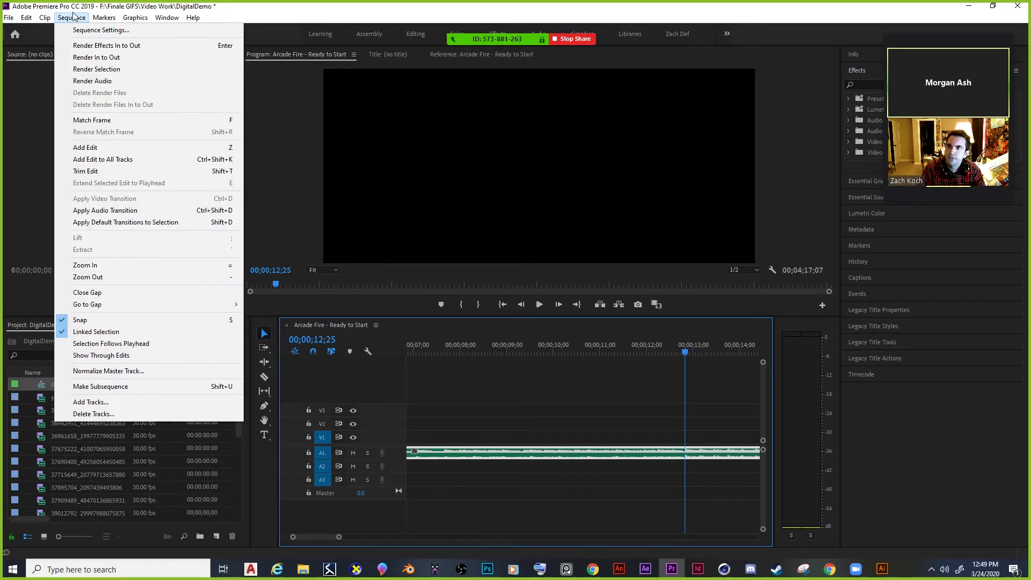
mouse_move(110, 22)
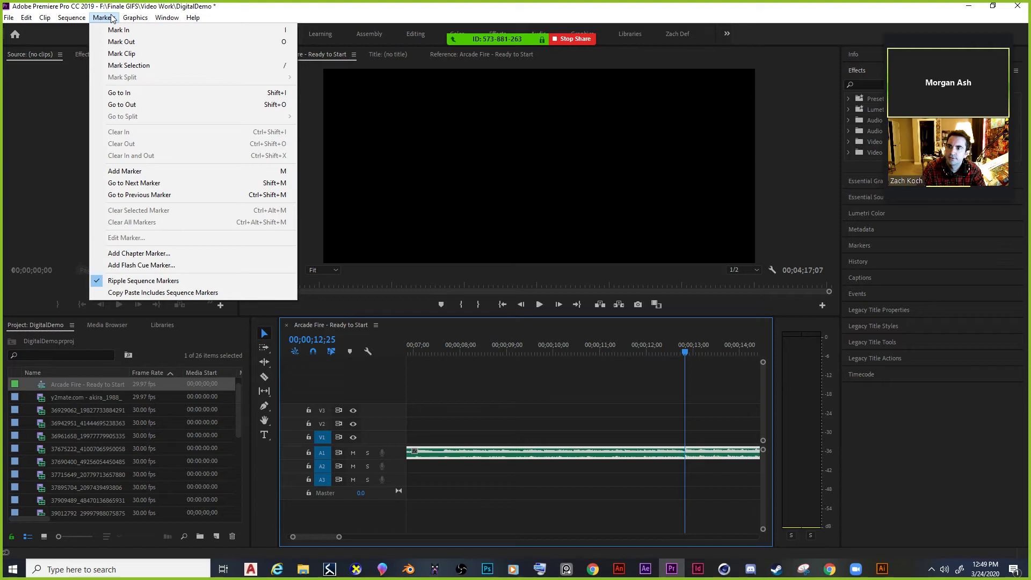
mouse_move(79, 19)
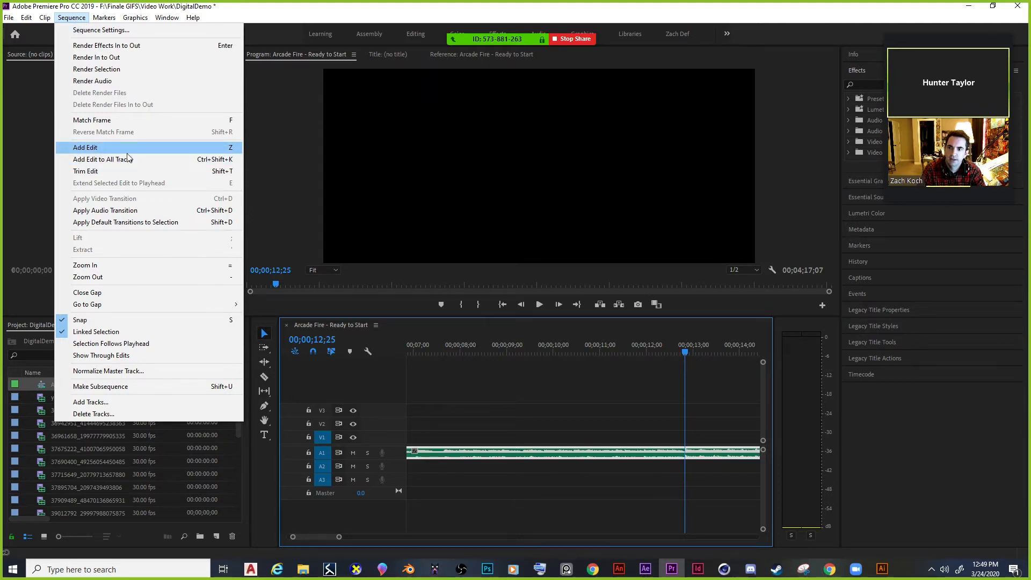
left_click(223, 153)
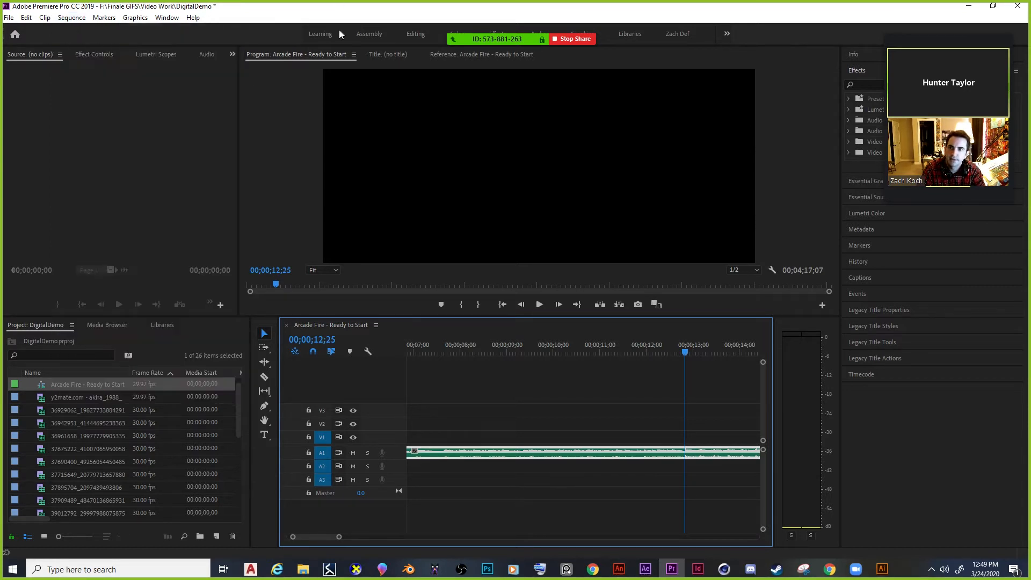
Move the playhead to 00;00;13;09, check the clip on both sides of the cut, and delete the music segment before it.
left_click(711, 382)
left_click_drag(684, 349, 707, 350)
left_click(723, 450)
left_click(646, 454)
left_click(721, 453)
left_click(645, 455)
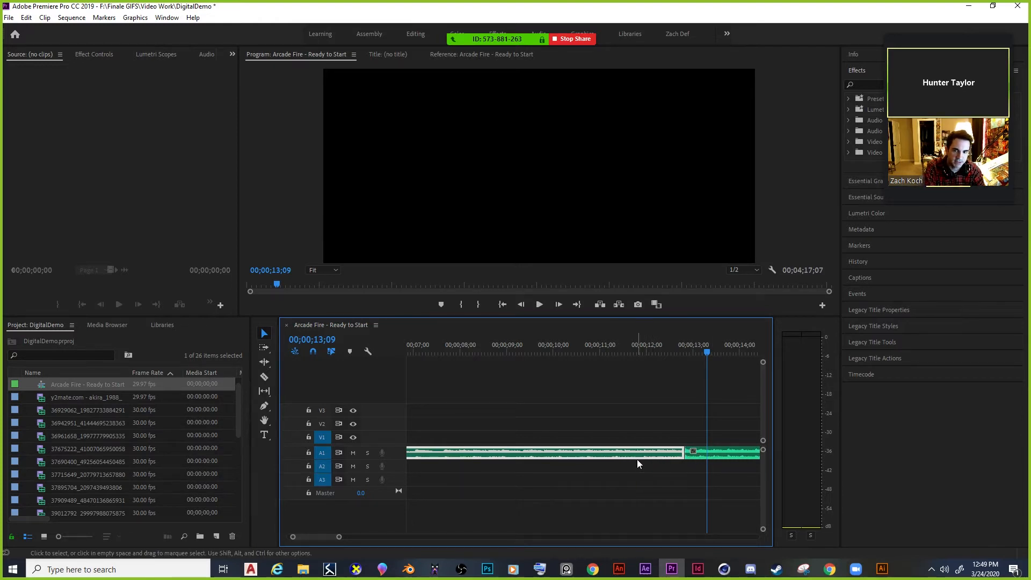
key("Delete")
Move the remaining music clip to the start of the sequence and return the playhead to 00;00;00;00.
left_click_drag(726, 452, 430, 455)
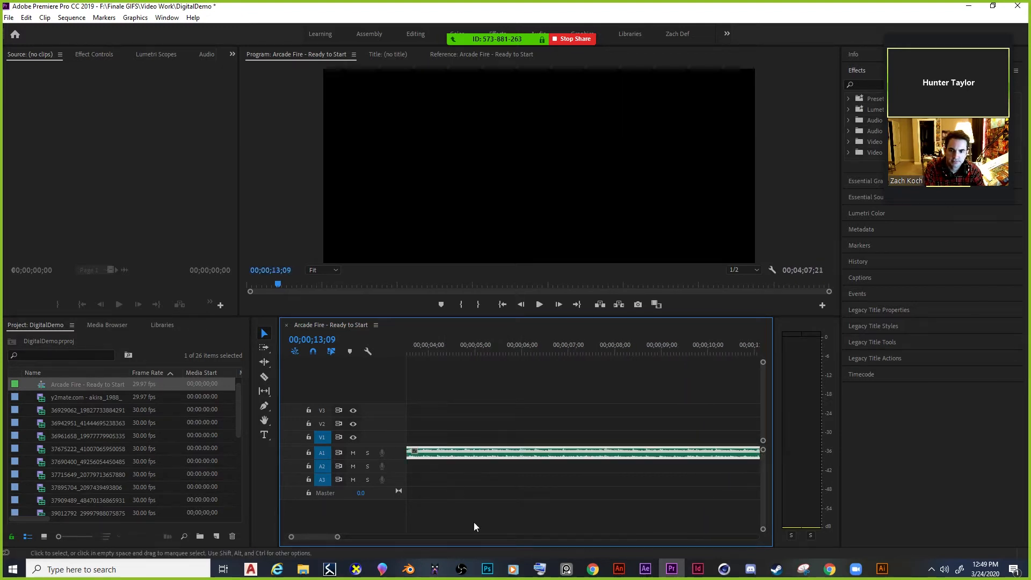
left_click_drag(315, 536, 276, 536)
left_click_drag(600, 454, 441, 456)
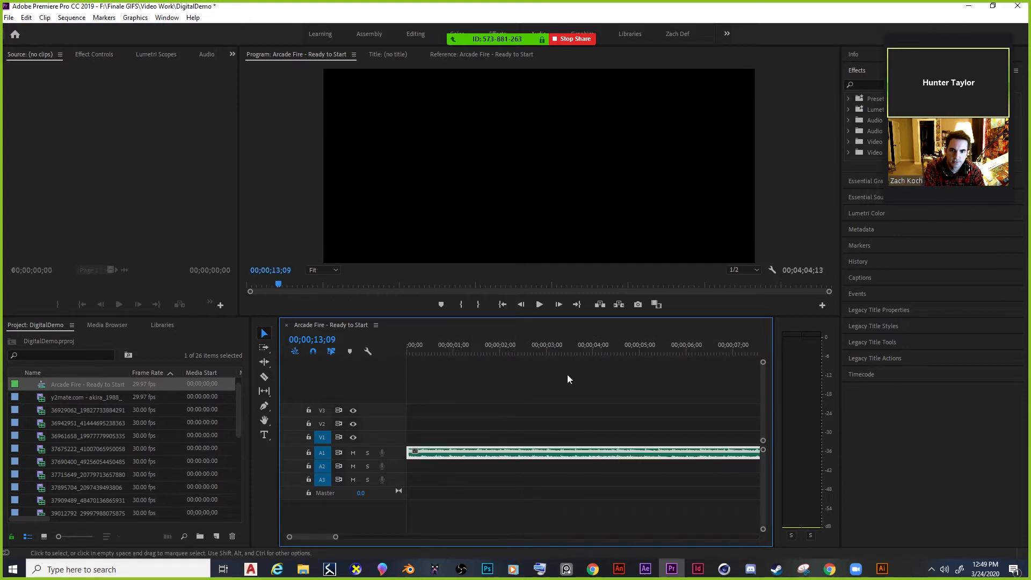
left_click_drag(638, 345, 371, 370)
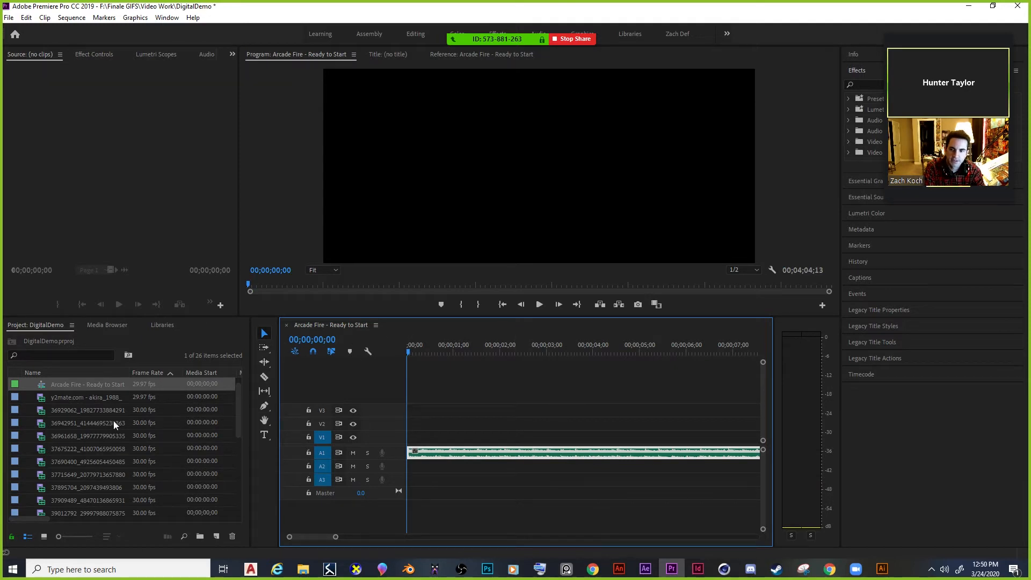
left_click(96, 385)
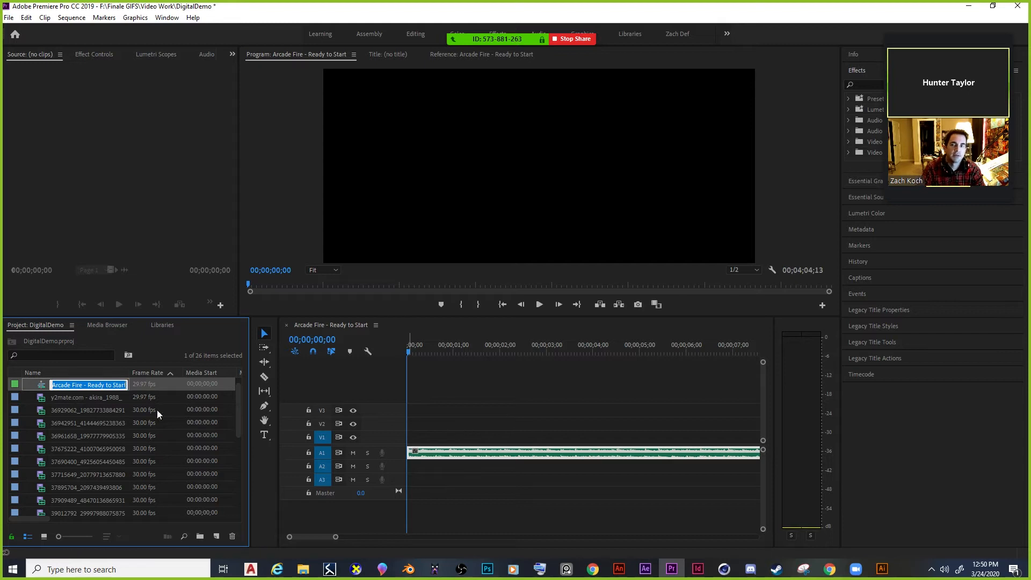
left_click(36, 385)
left_click(88, 386)
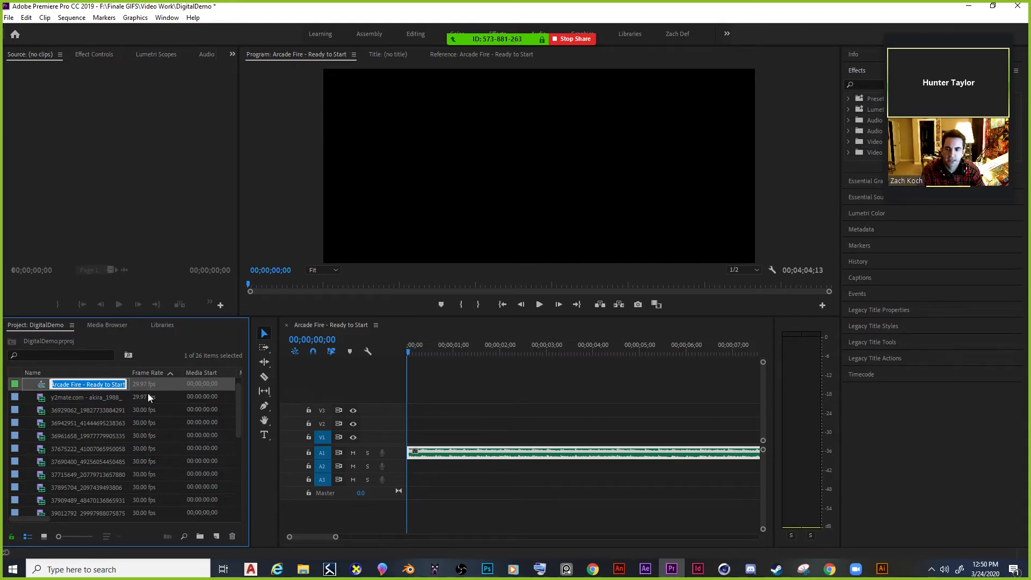
left_click(37, 385)
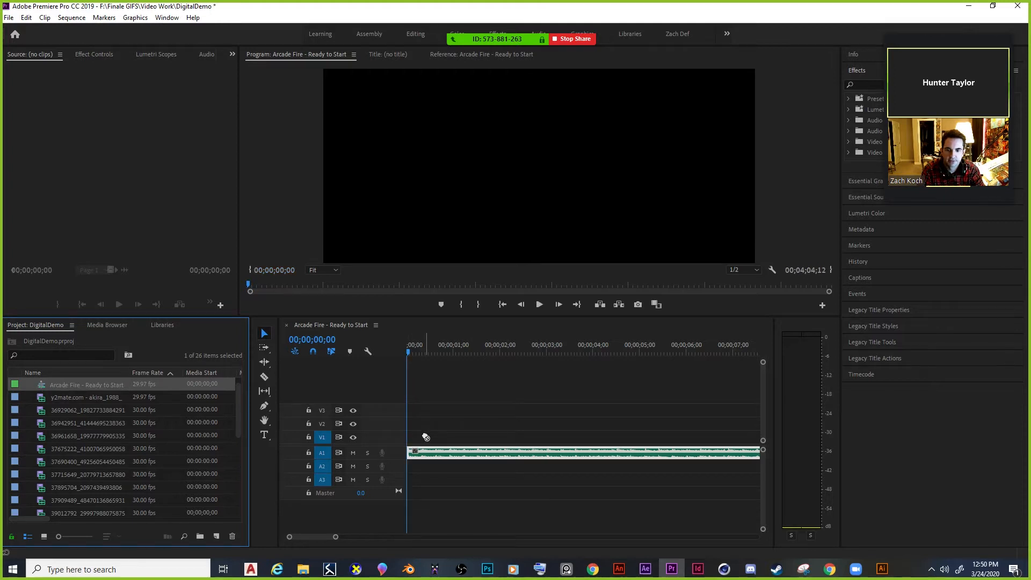
left_click_drag(423, 494, 142, 394)
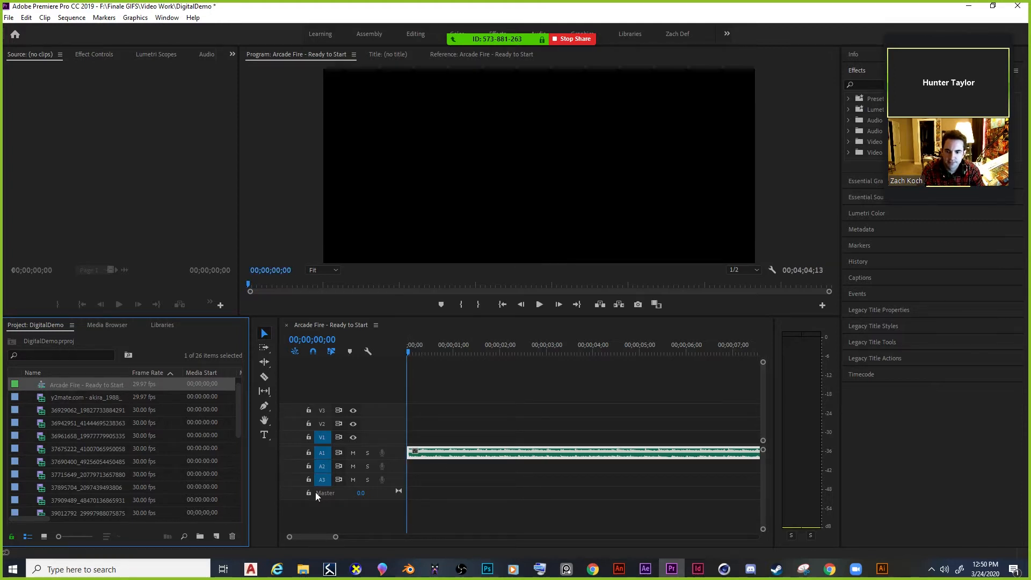
Play the music from the start of the sequence and add markers on the beats through about the first 42 seconds.
mouse_move(408, 350)
left_mouse_down()
mouse_move(426, 350)
mouse_move(391, 350)
left_mouse_up()
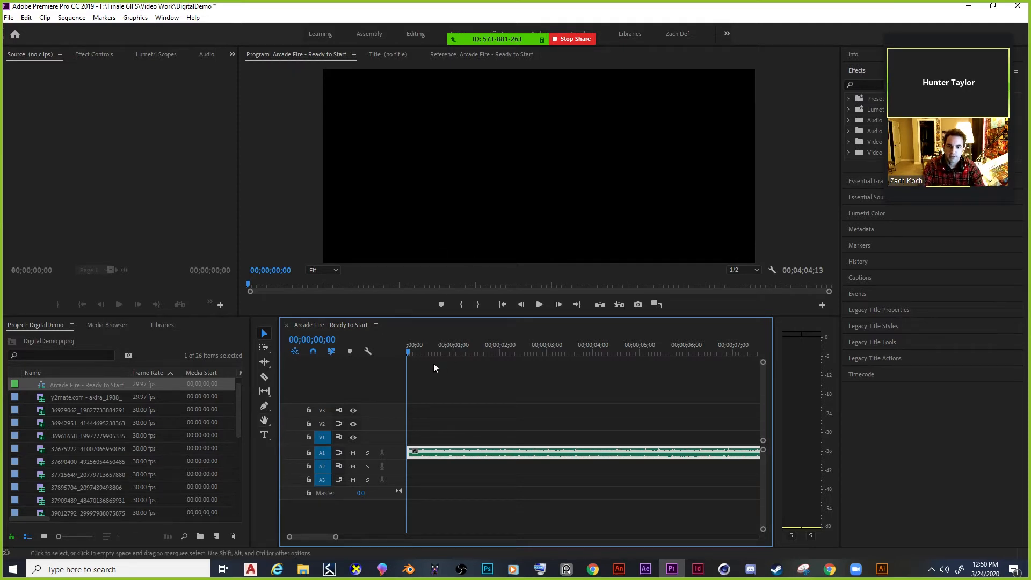
left_click(409, 351)
left_click_drag(410, 351, 401, 353)
mouse_move(334, 537)
left_mouse_down()
mouse_move(348, 537)
mouse_move(338, 536)
left_mouse_up()
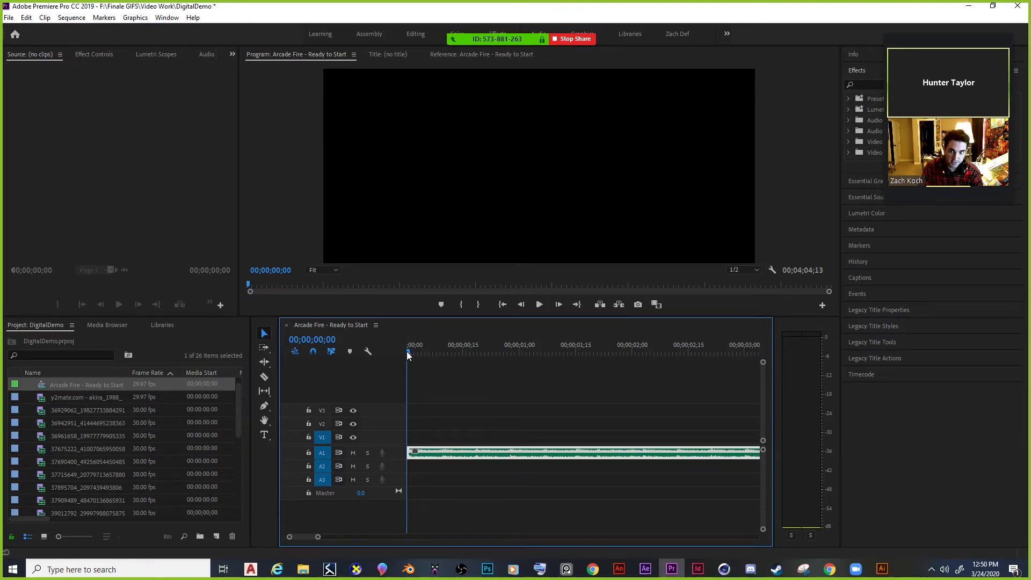
left_click_drag(410, 351, 345, 366)
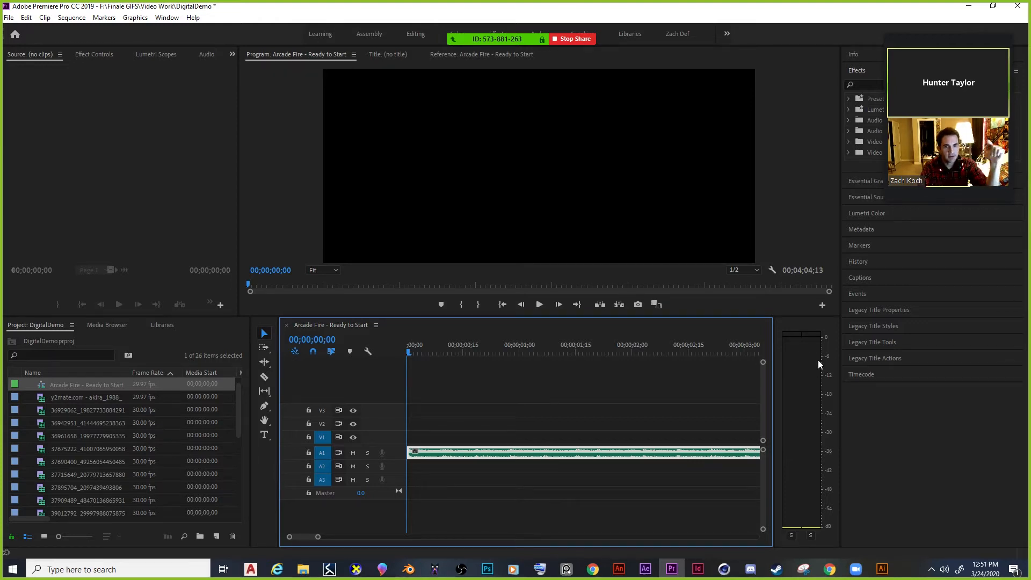
left_click(539, 307)
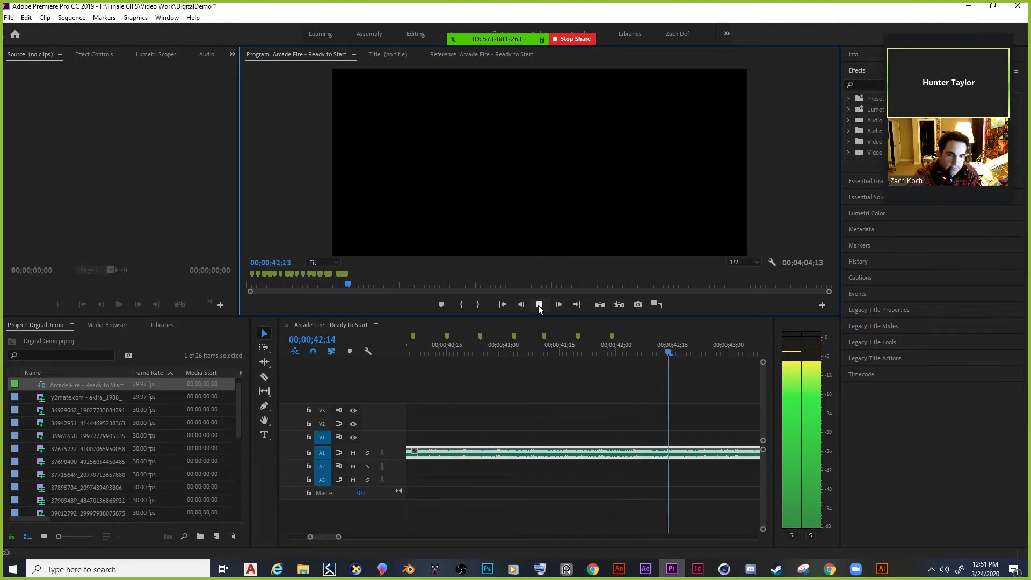
left_click(539, 304)
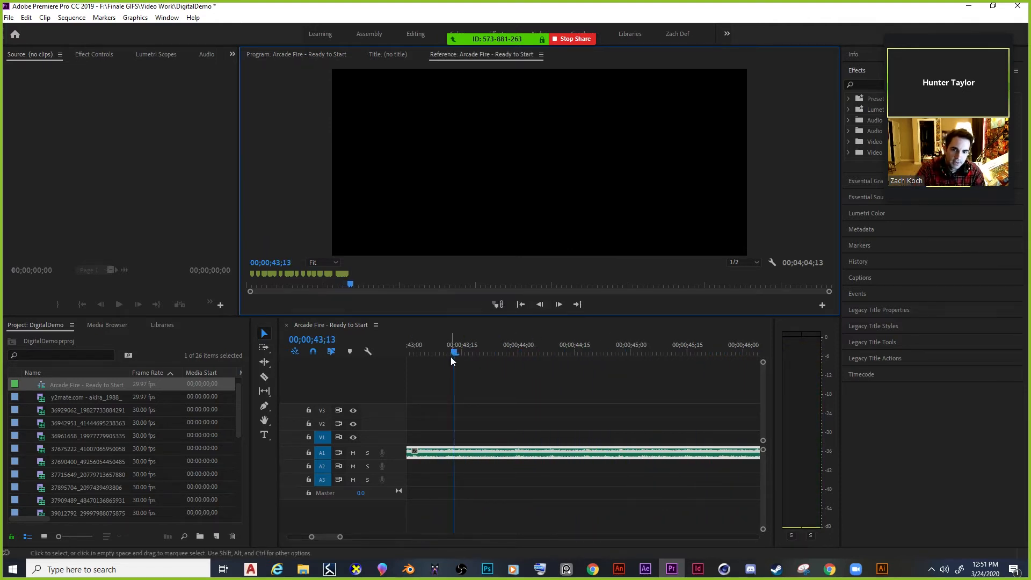
Move the playhead back to 00;00;38;24 and review the markers placed along the music from the start of the sequence.
left_click_drag(456, 353, 127, 348)
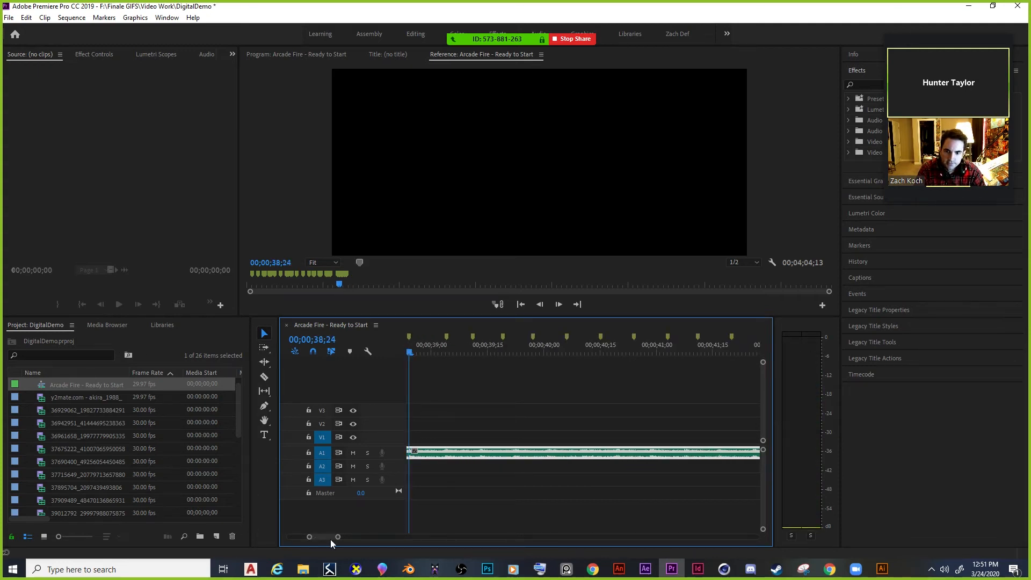
mouse_move(337, 537)
left_mouse_down()
mouse_move(353, 540)
mouse_move(306, 534)
mouse_move(375, 541)
mouse_move(334, 540)
left_mouse_up()
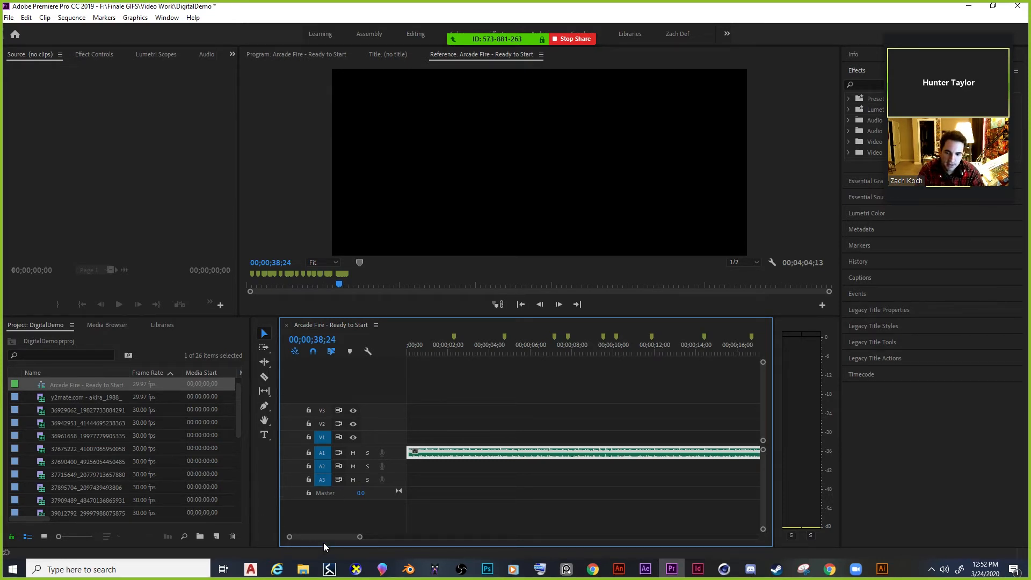
left_click_drag(329, 540, 333, 542)
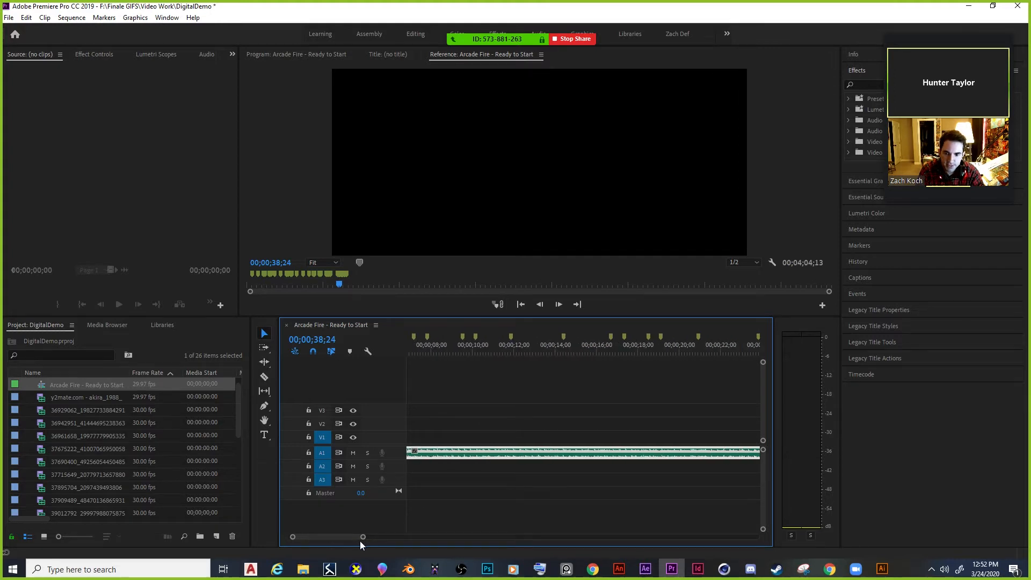
left_click_drag(362, 537, 364, 539)
left_click_drag(369, 537, 378, 537)
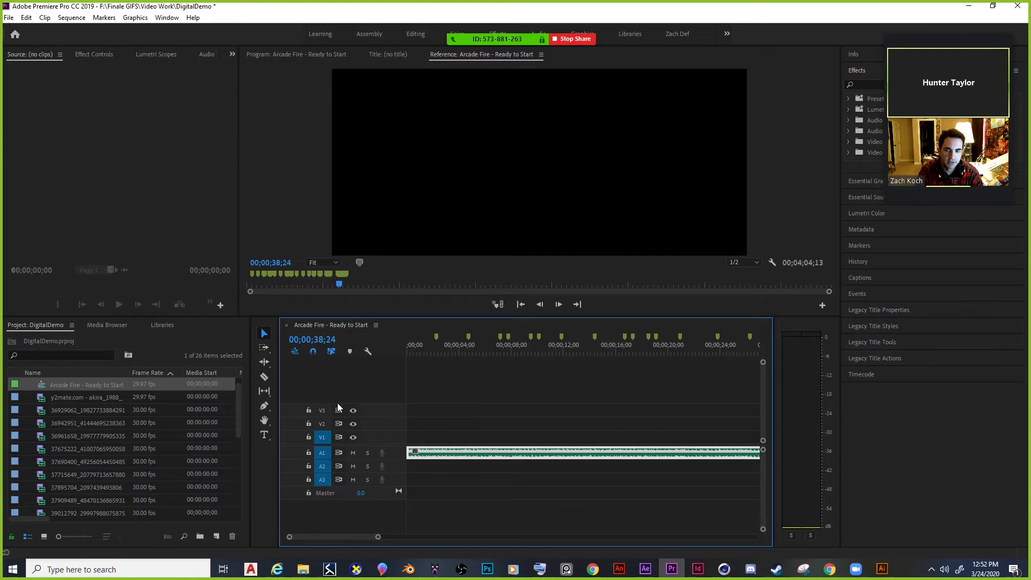
Open the akira_1988 video clip in the Source monitor and scrub it to 00:00:03:20.
left_click(78, 411)
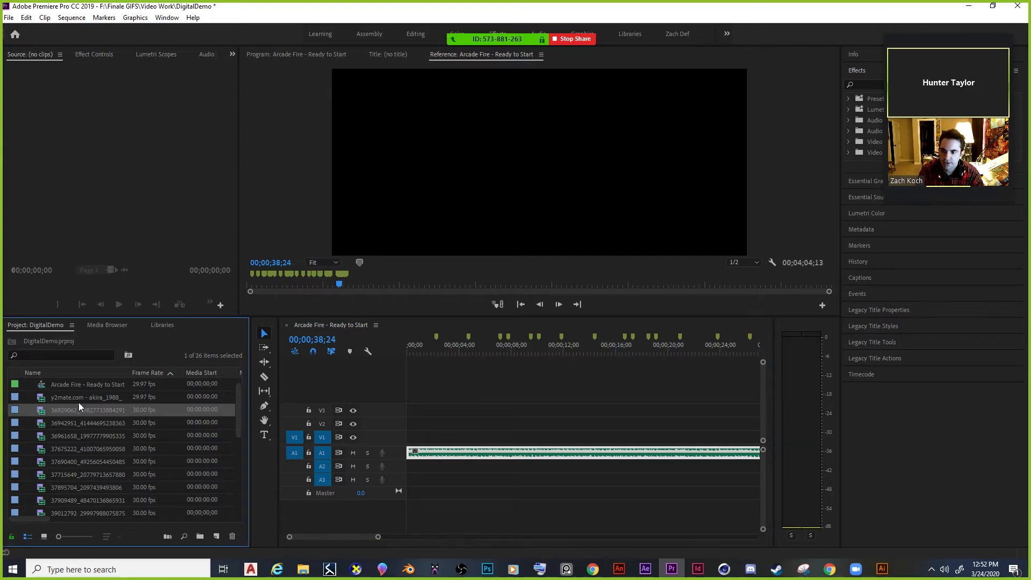
left_click(92, 410)
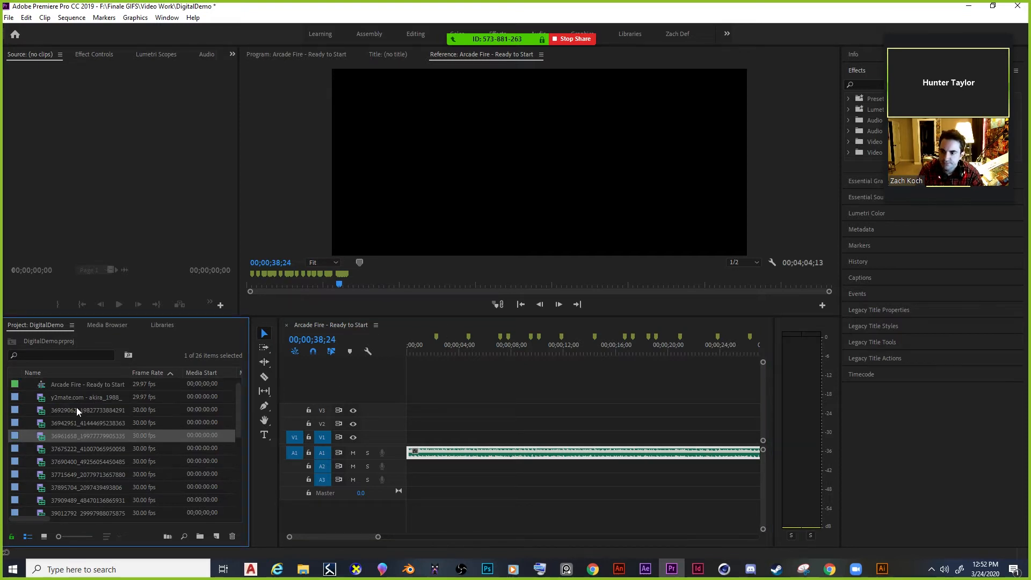
left_click(74, 396)
double_click(74, 396)
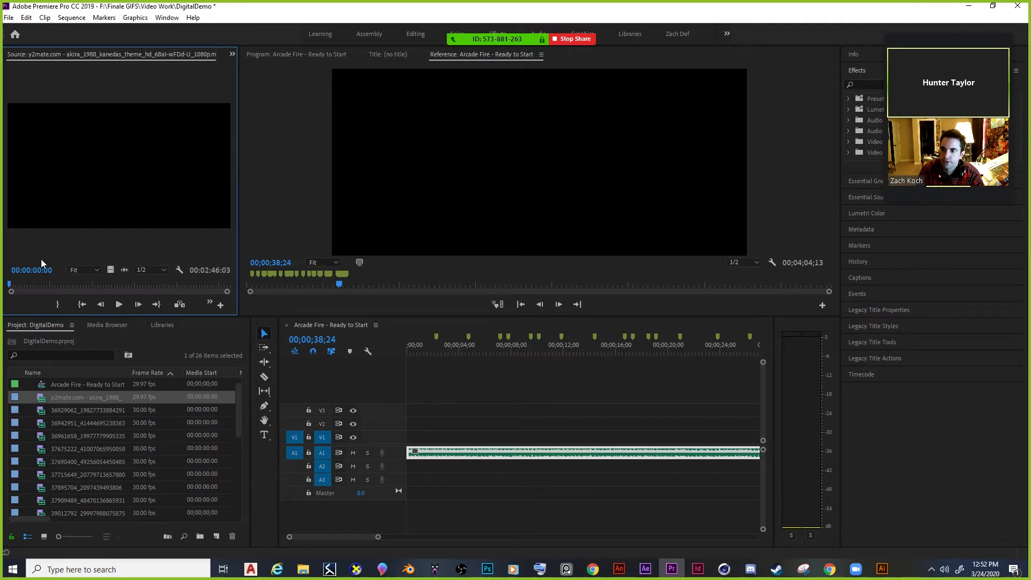
left_click_drag(11, 284, 12, 285)
left_click(88, 395)
left_click(85, 413)
left_click(81, 400)
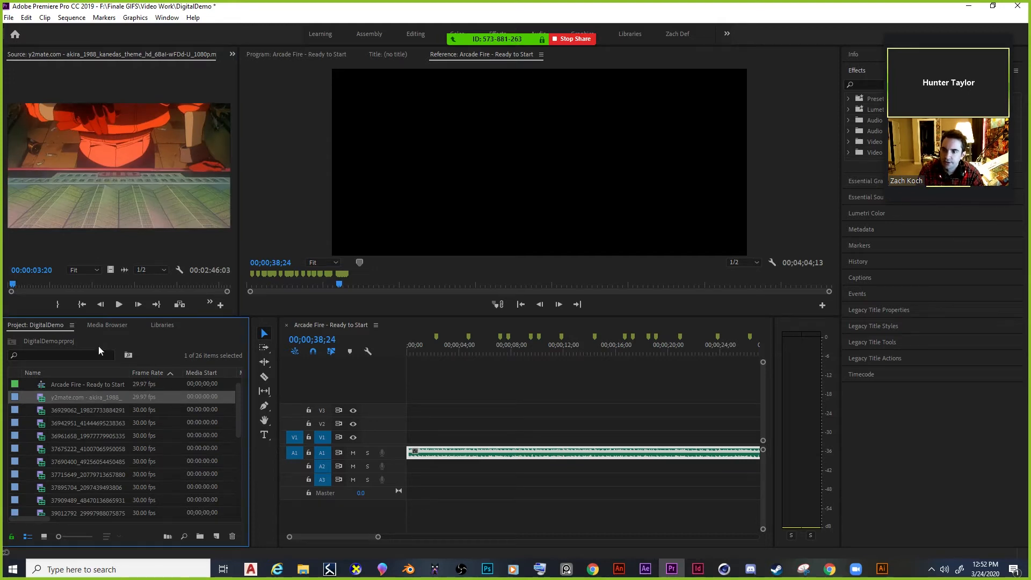
Preview the project's video clips from 36929062 through 37715649 in the Source monitor, and revisit clip 36942951.
double_click(104, 409)
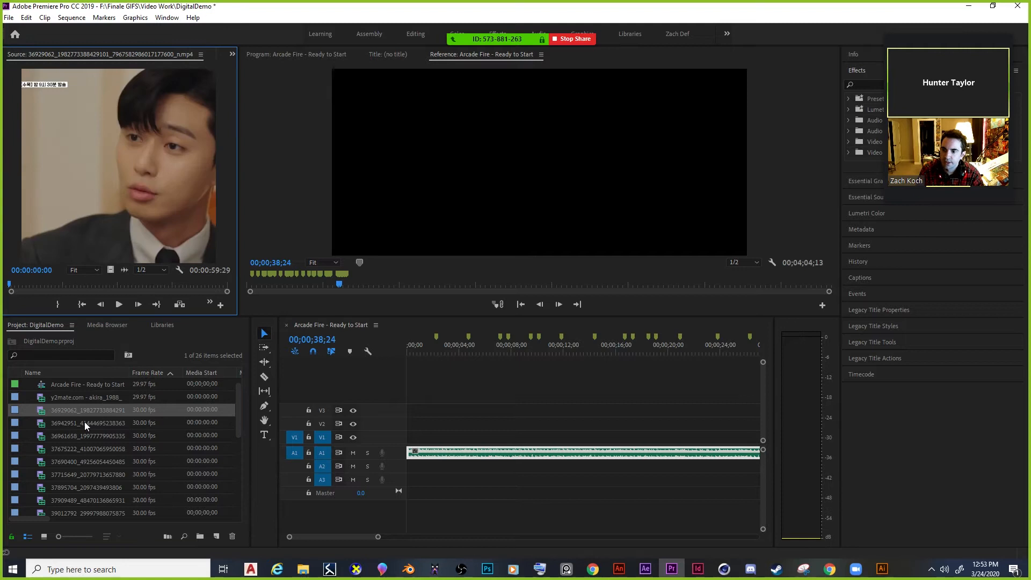
double_click(85, 422)
double_click(107, 437)
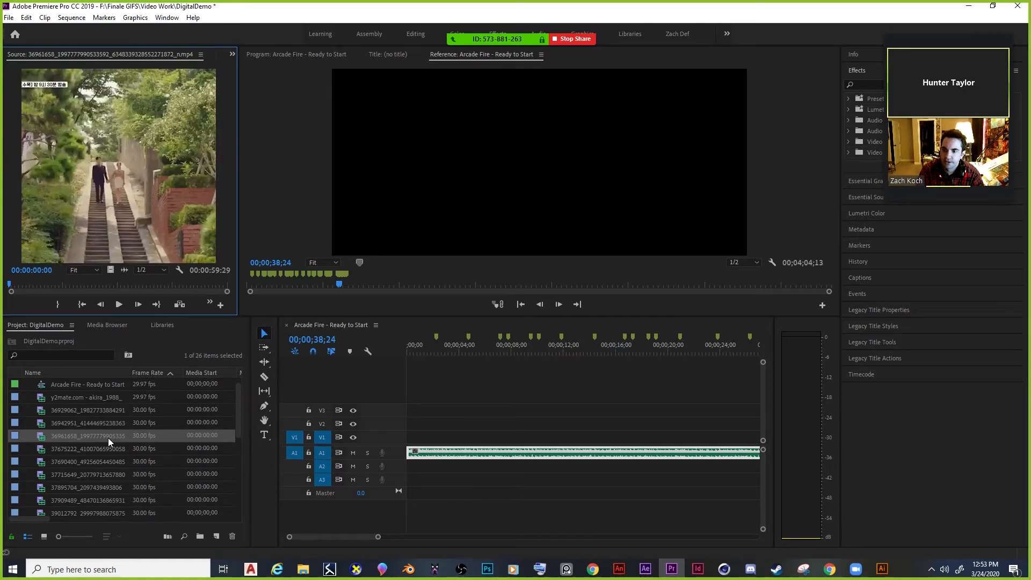
left_click(107, 449)
double_click(108, 453)
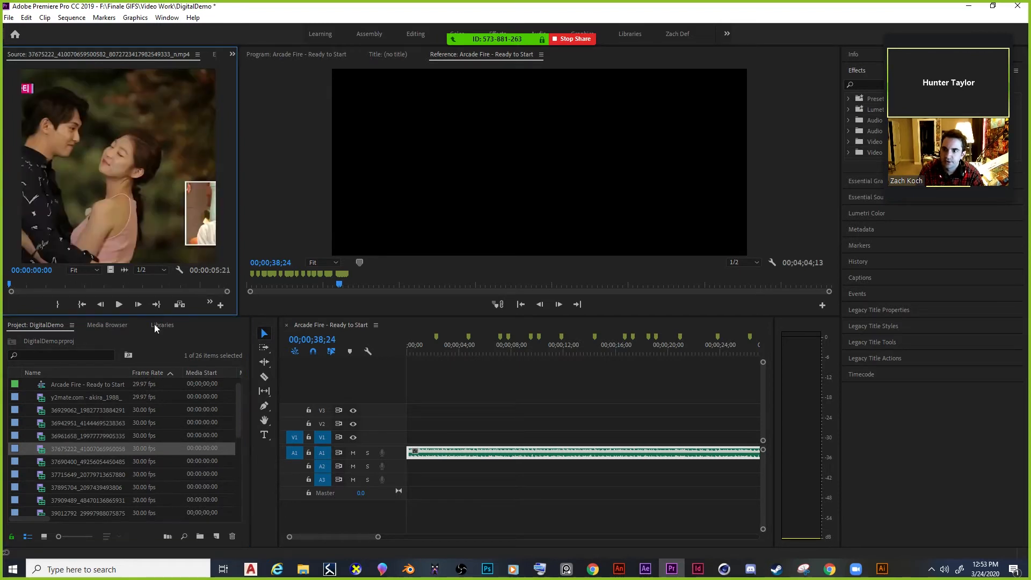
double_click(101, 459)
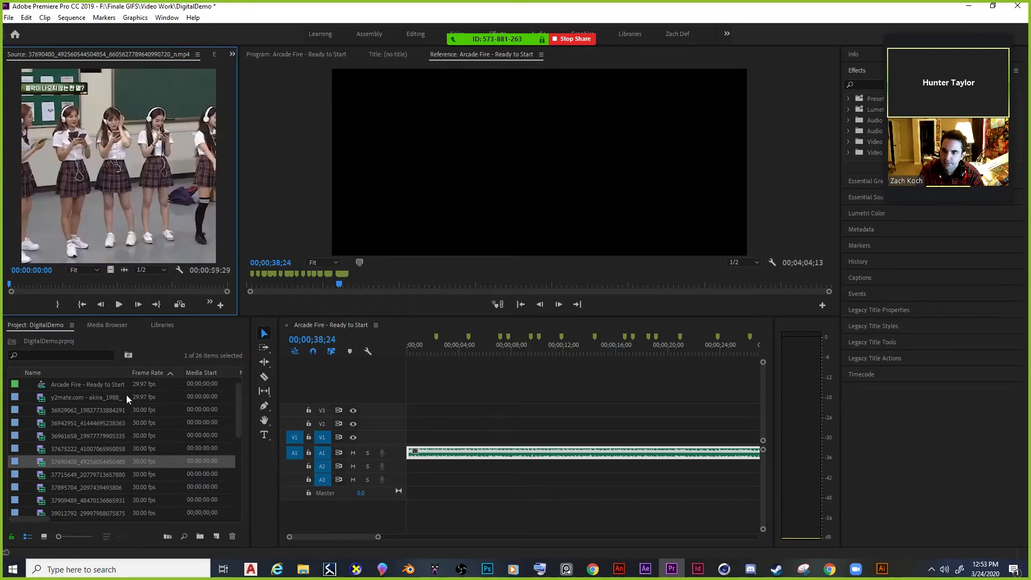
double_click(96, 475)
double_click(98, 424)
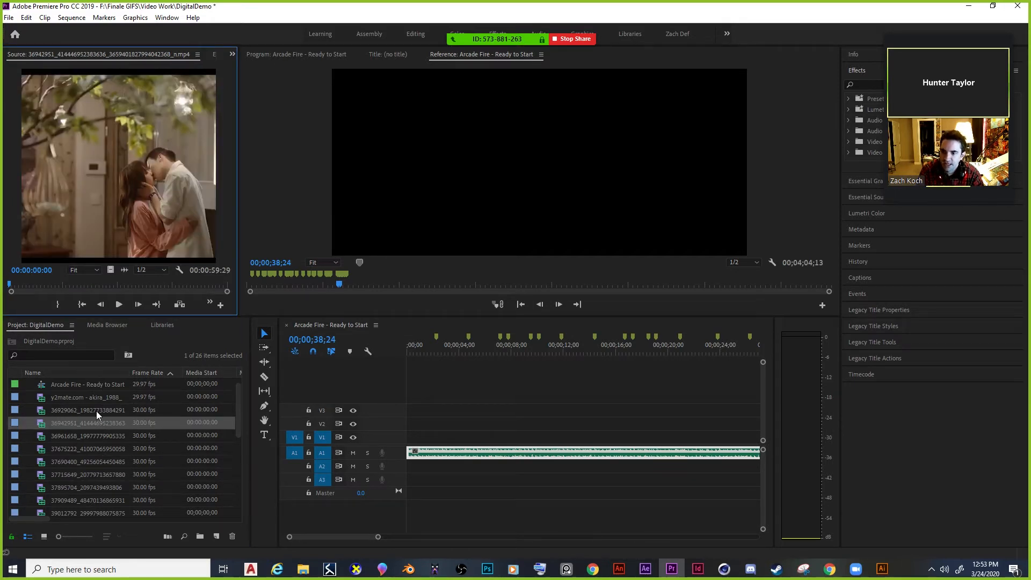
left_click(95, 411)
Place the akira_1988 clip at the start of the sequence with video on V3 and audio on A3, and select it.
double_click(82, 399)
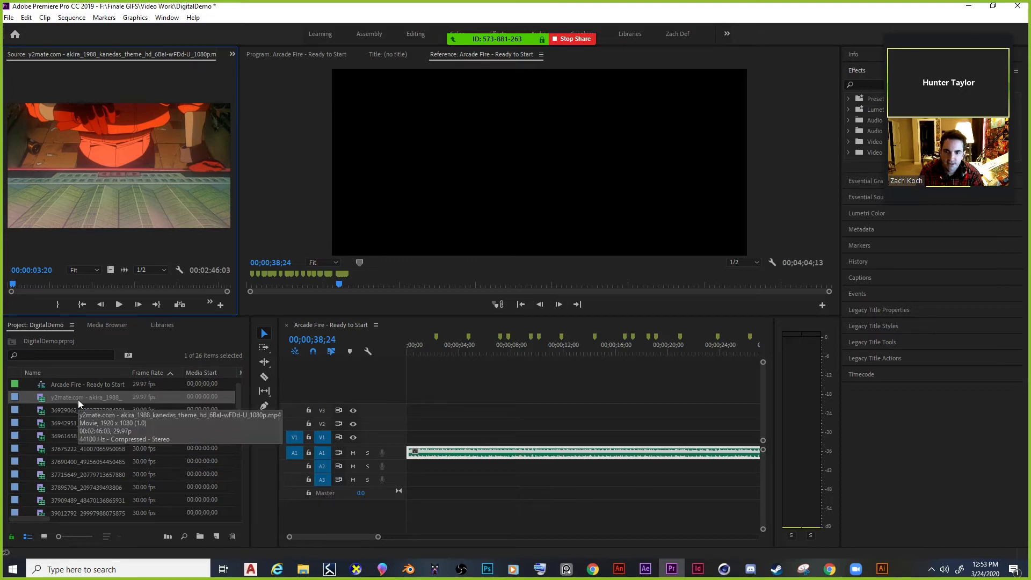
left_click_drag(73, 398, 397, 416)
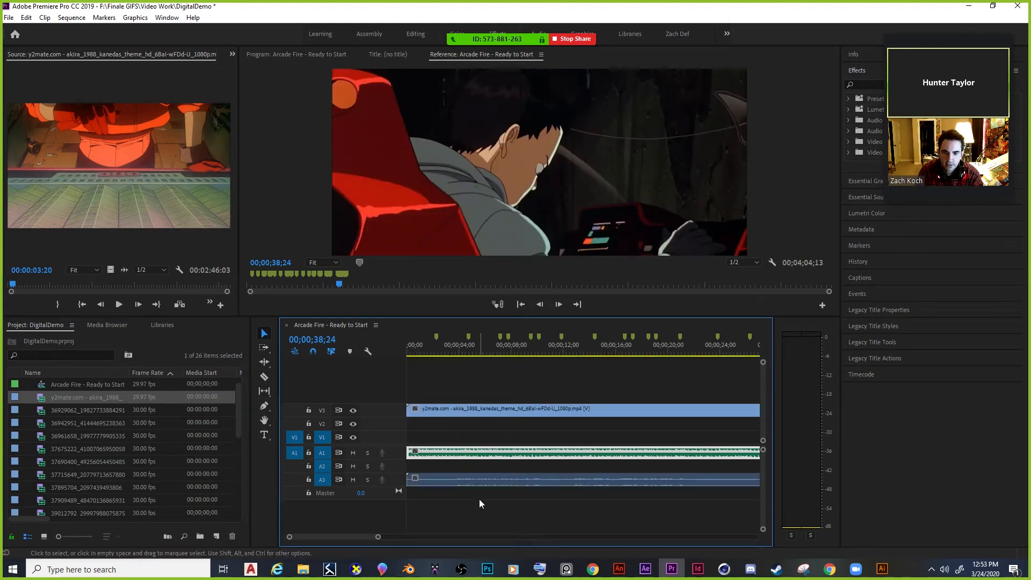
left_click_drag(378, 536, 330, 536)
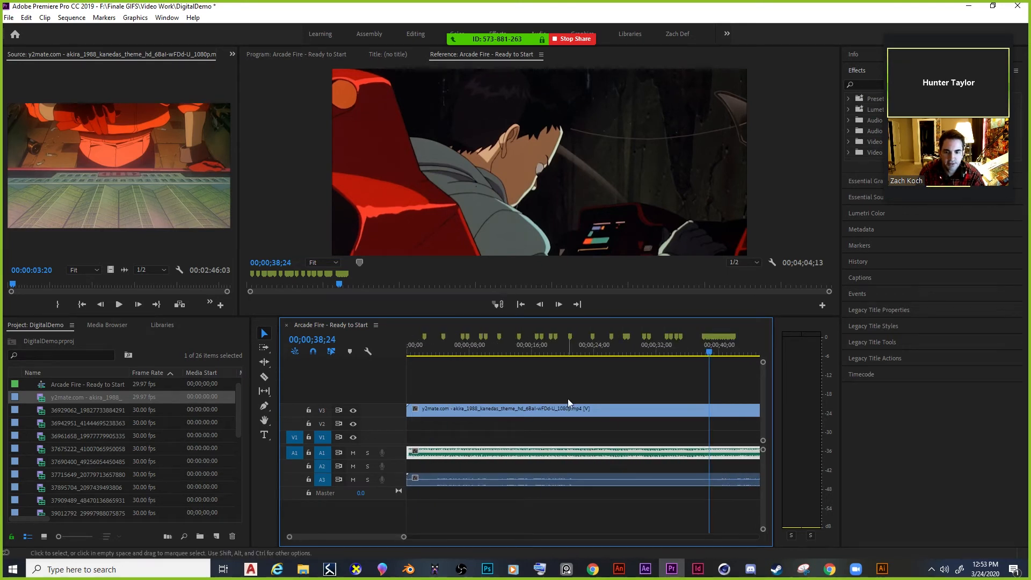
left_click(458, 411)
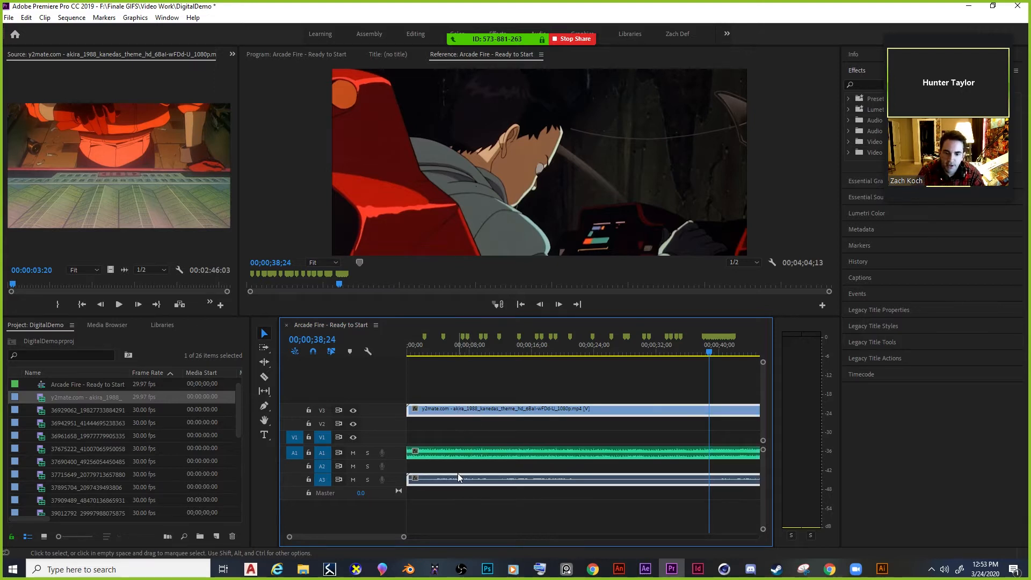
Unlink the akira_1988 clip's video from its audio, and delete the clip's audio from A3.
left_click(494, 423)
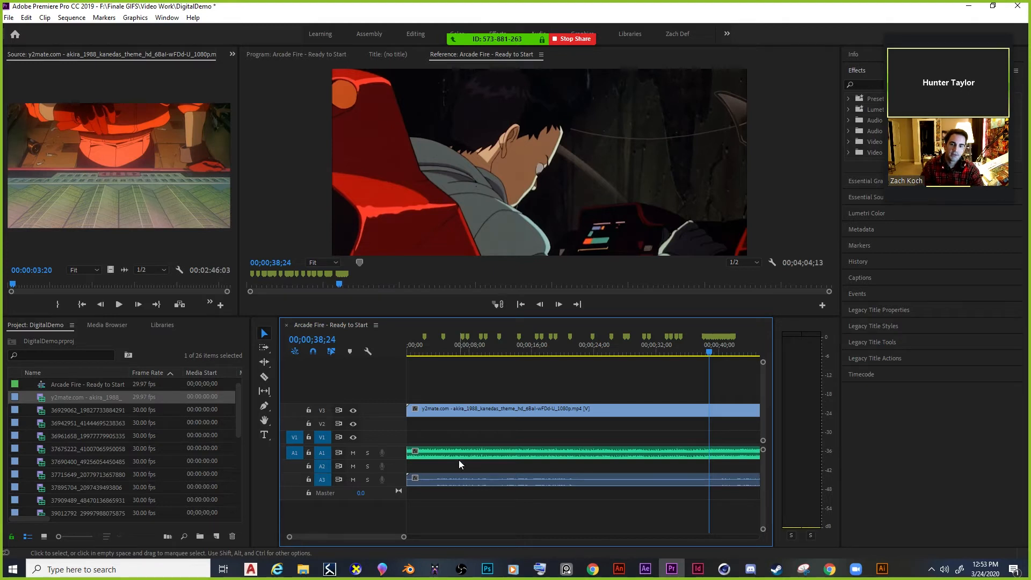
left_click(468, 408)
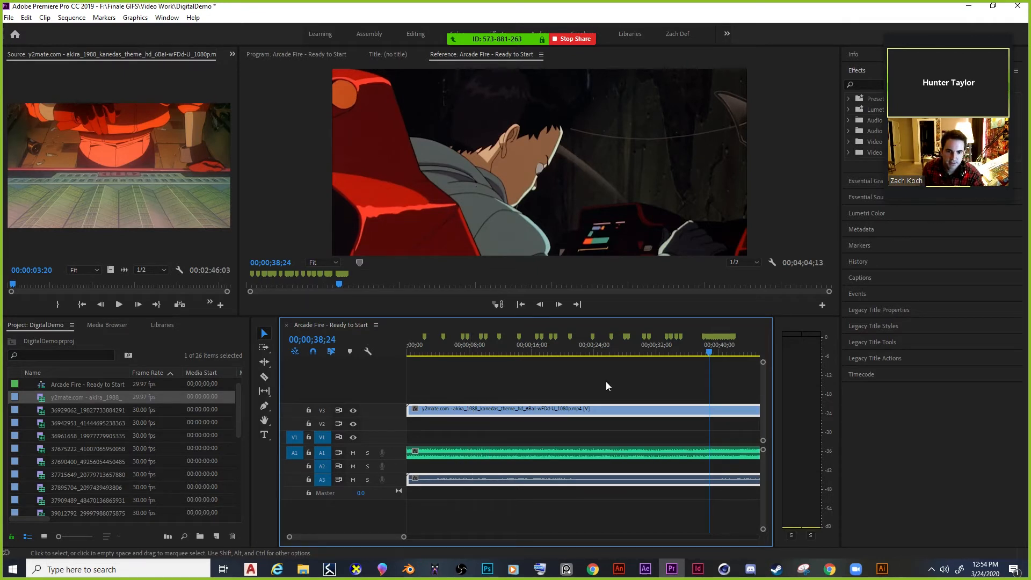
left_click_drag(706, 350, 640, 352)
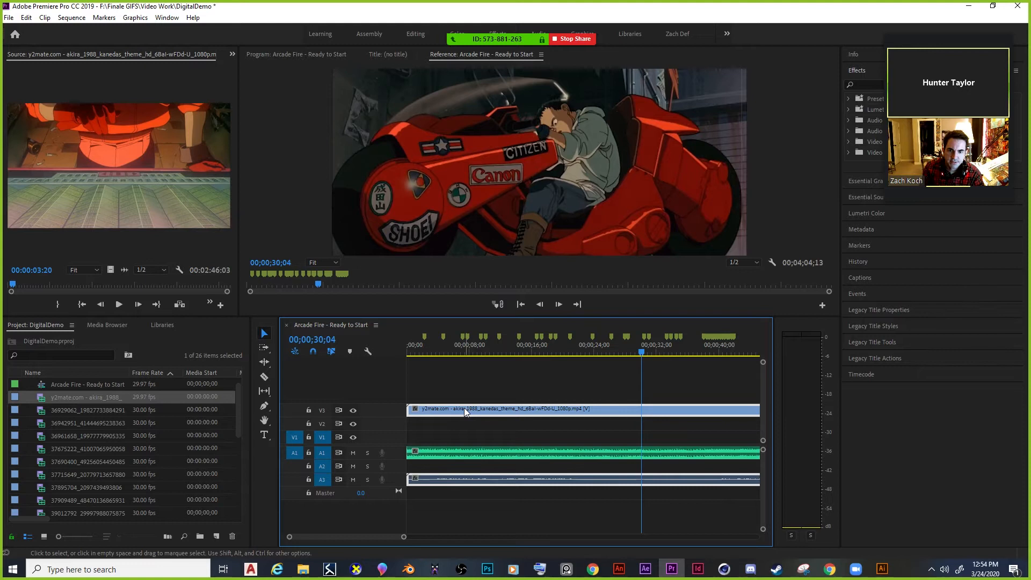
right_click(487, 410)
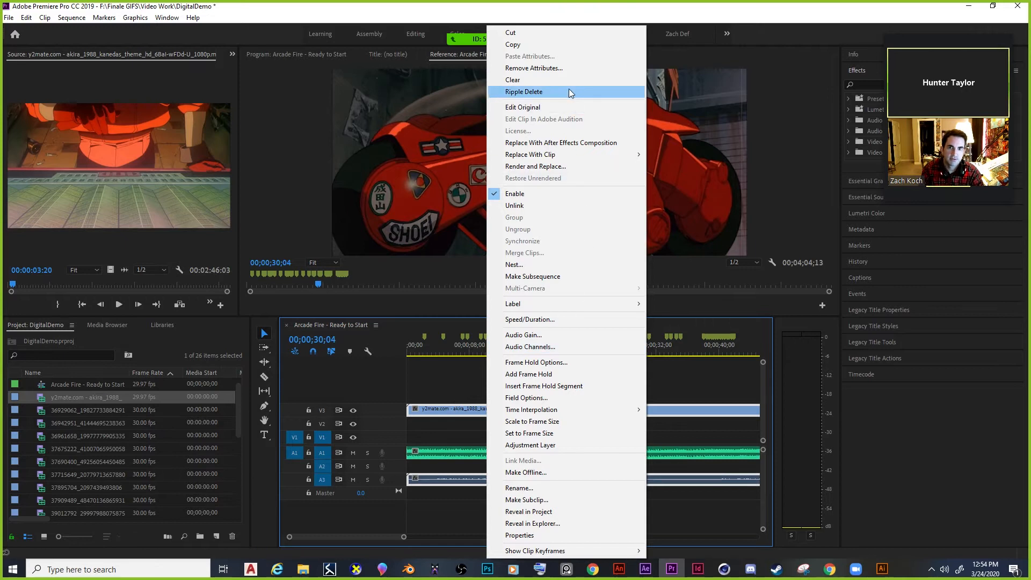
left_click(571, 205)
left_click(455, 481)
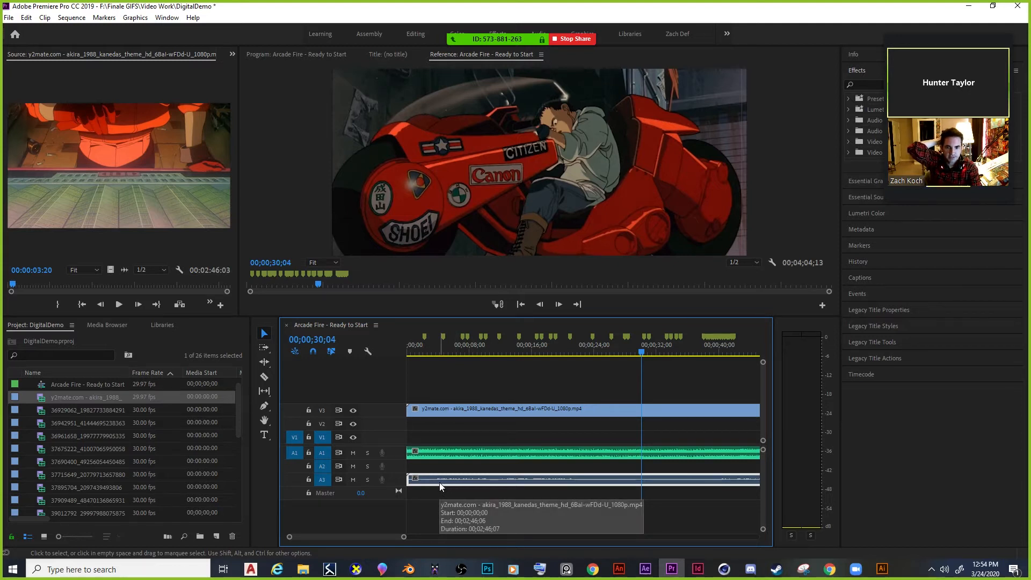
key("Delete")
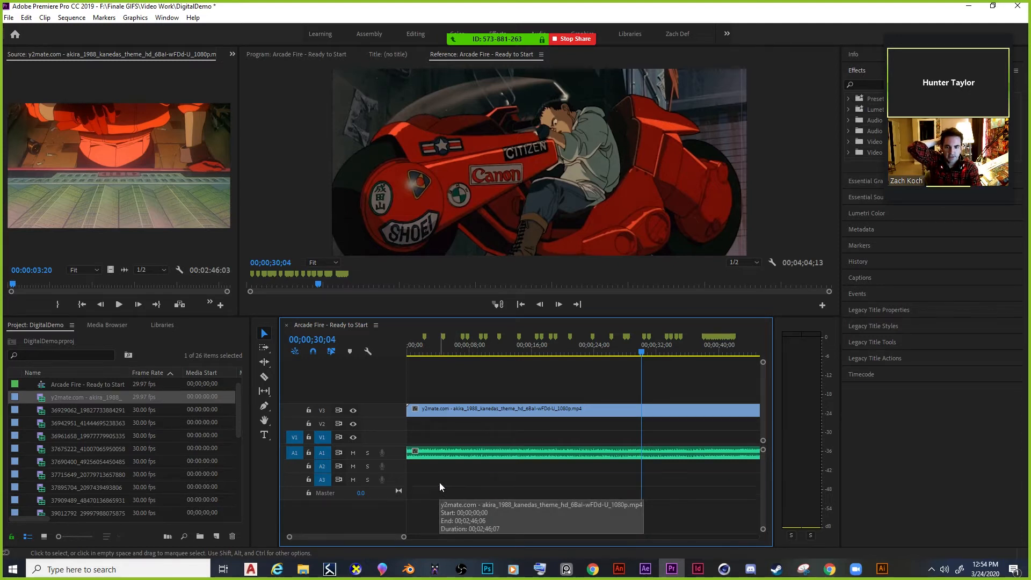
Scrub and play the opening of the akira_1988 clip with the music from the start of the sequence.
left_click_drag(642, 349, 397, 345)
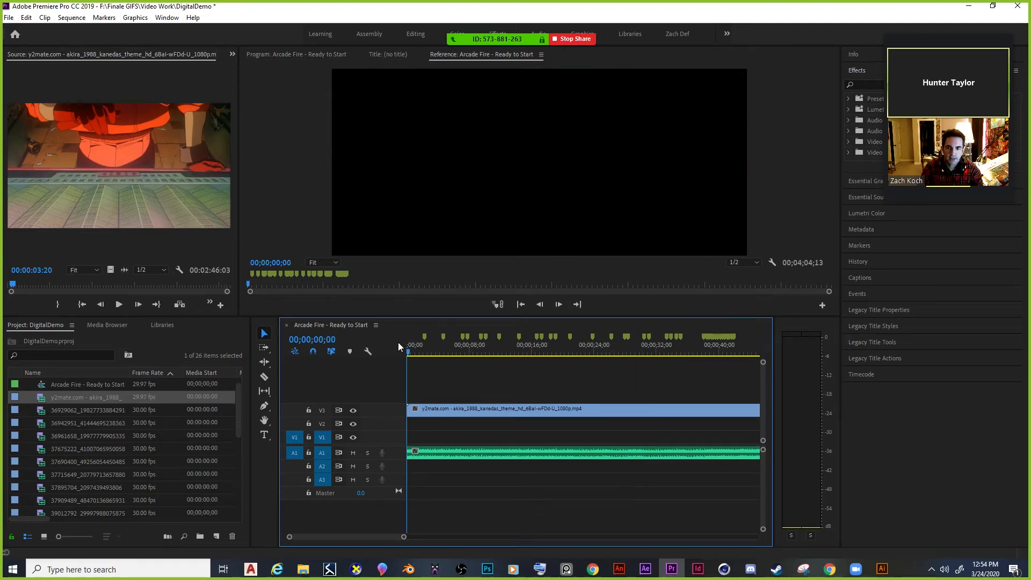
left_click(424, 354)
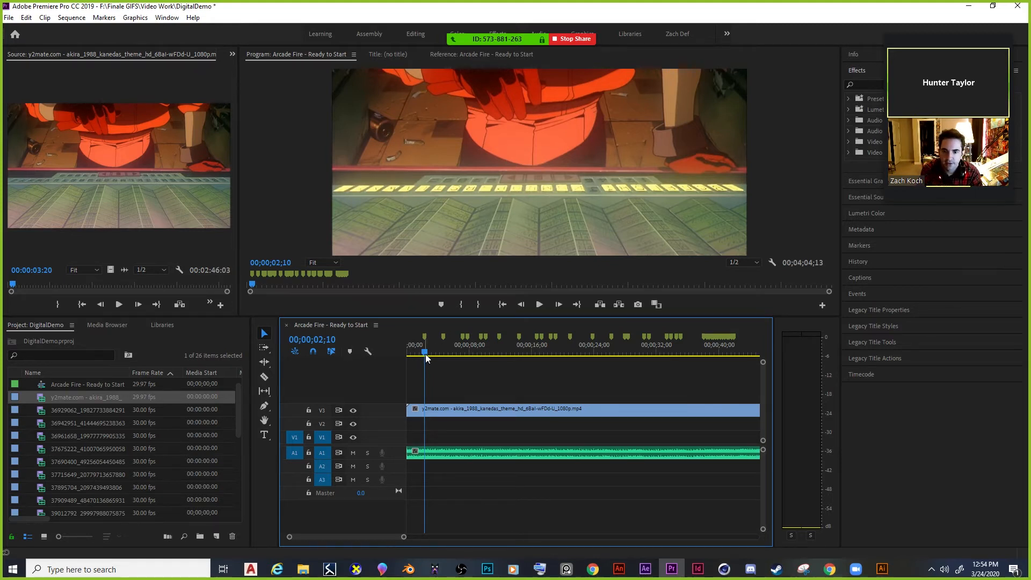
left_click_drag(425, 353, 422, 352)
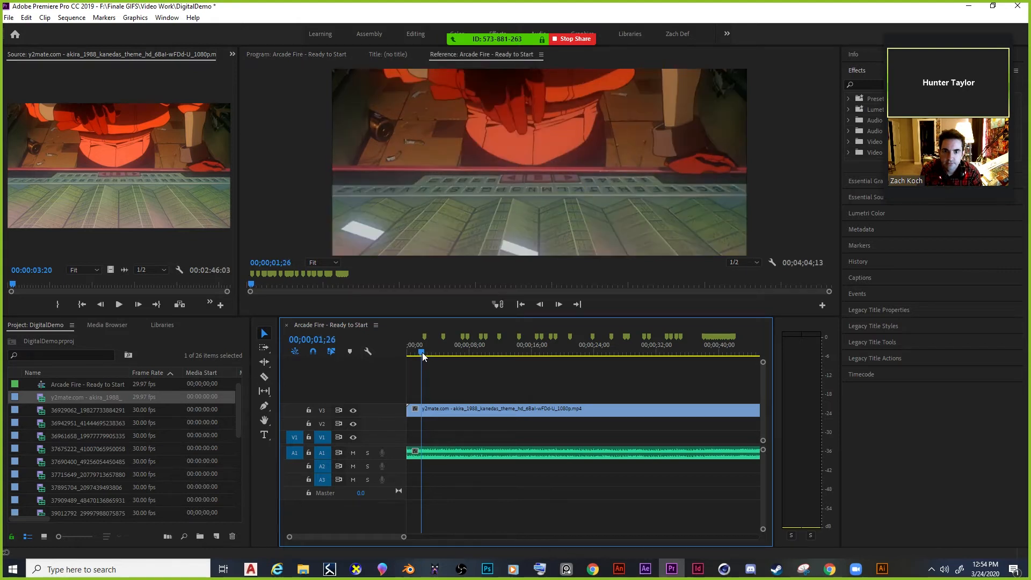
left_click_drag(422, 353, 399, 353)
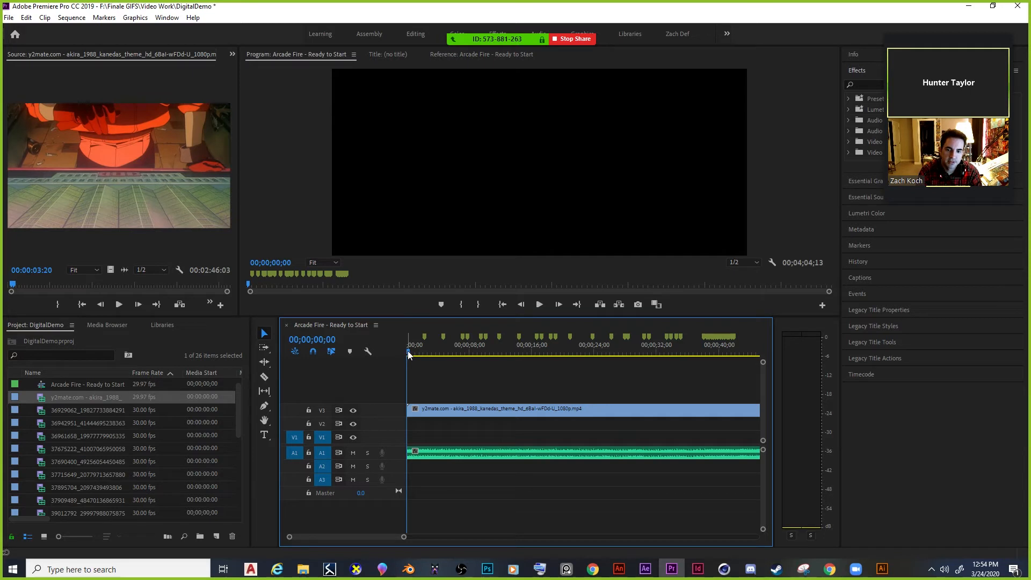
left_click_drag(407, 352, 378, 361)
left_click(539, 310)
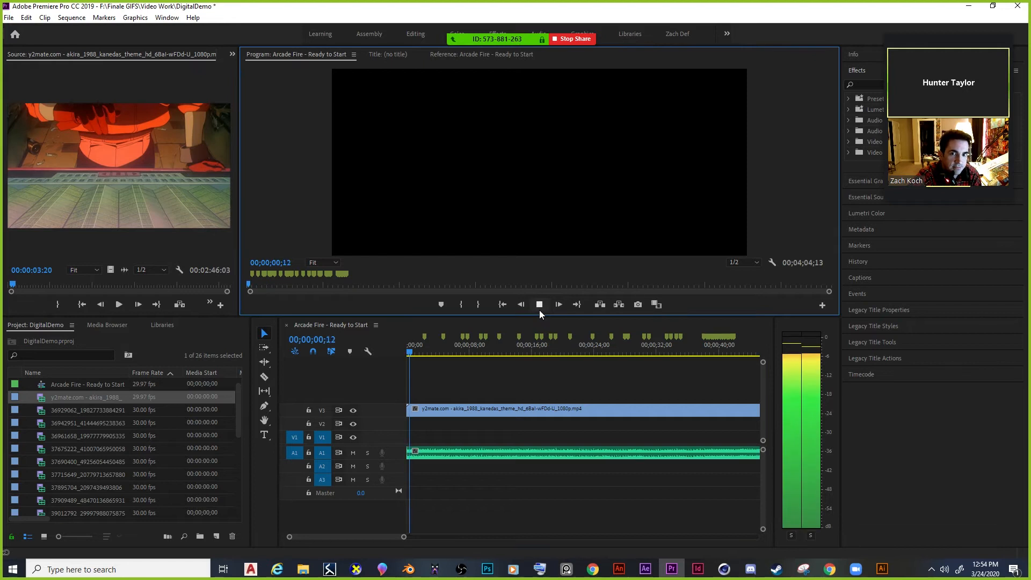
left_click(539, 310)
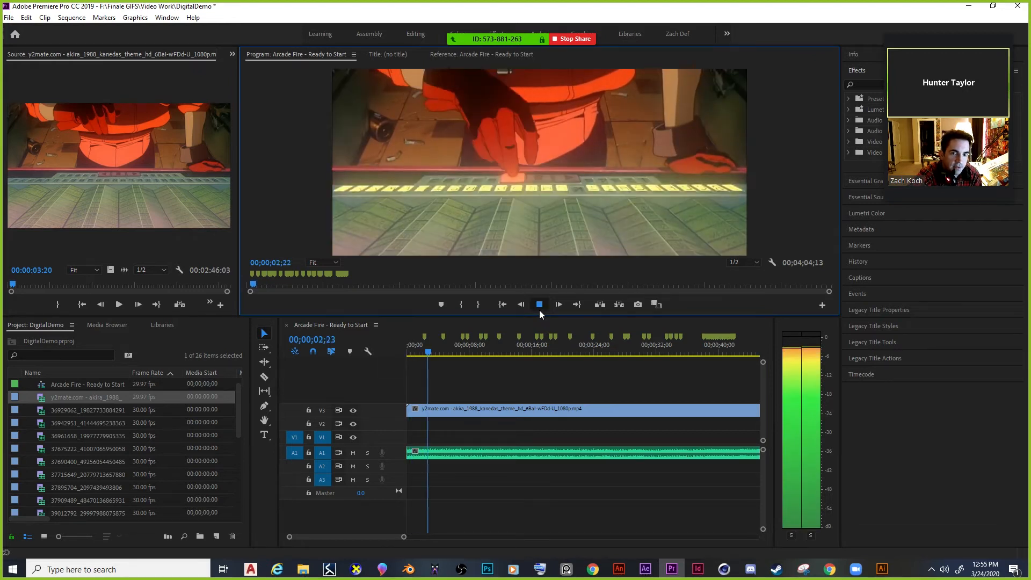
Add an edit to the akira_1988 clip on V3 at 00;00;01;28.
left_click(422, 351)
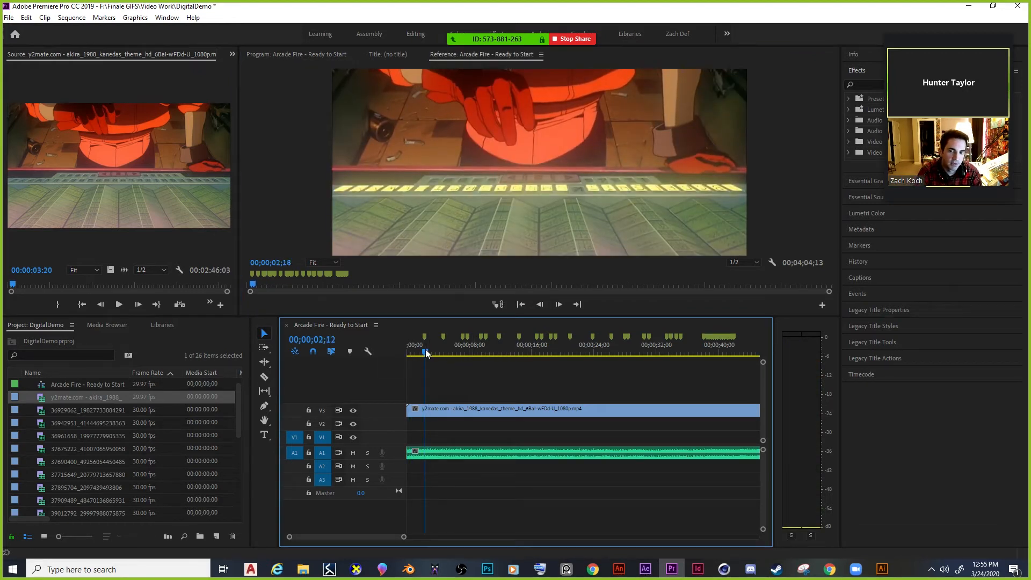
left_click_drag(420, 349, 422, 352)
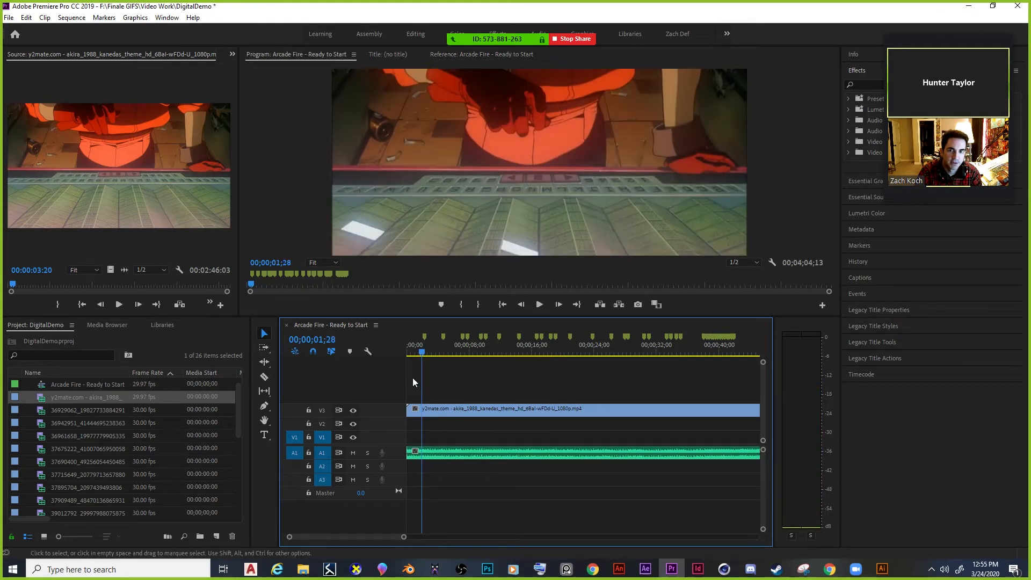
left_click(423, 411)
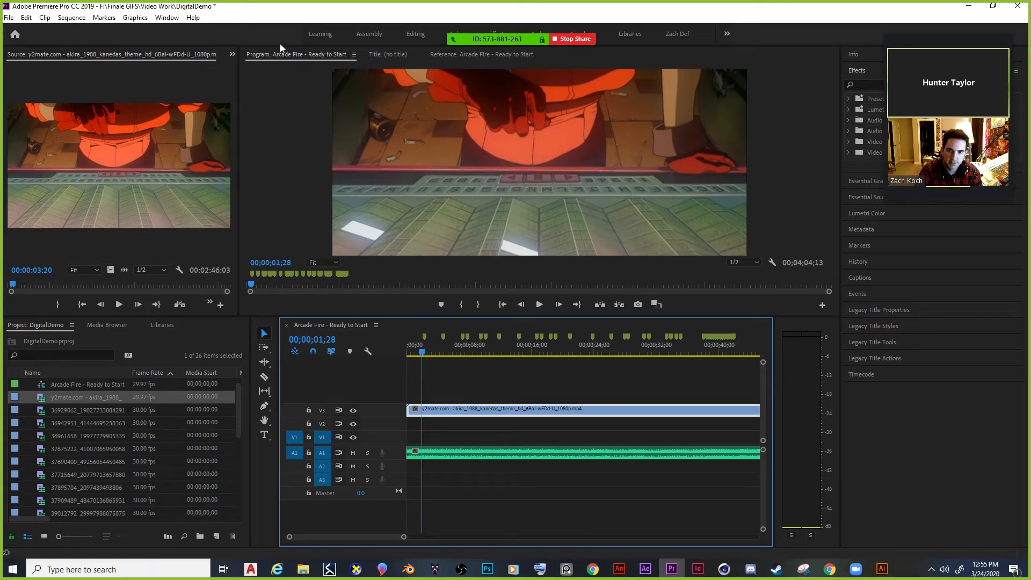
left_click(72, 18)
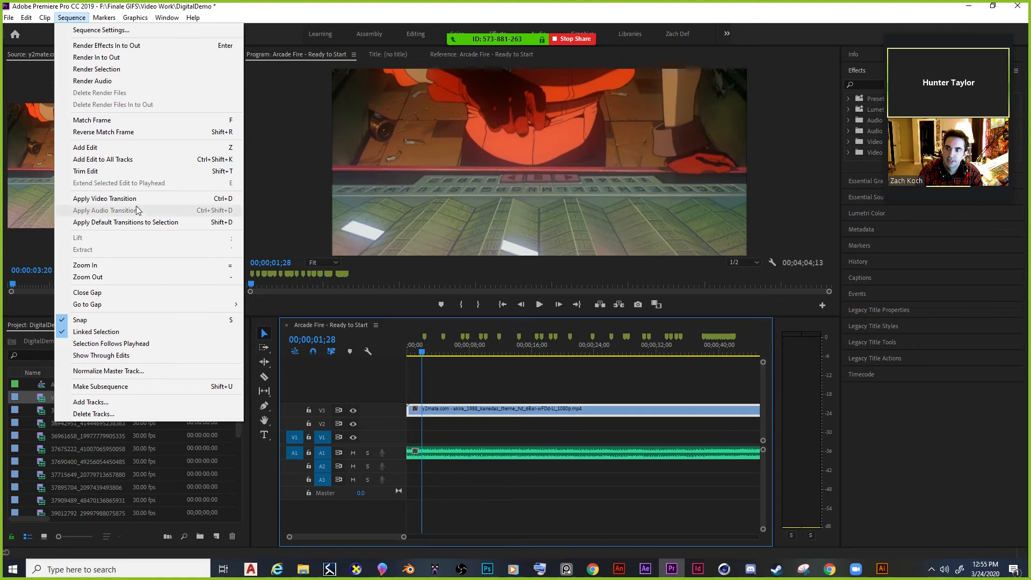
left_click(139, 148)
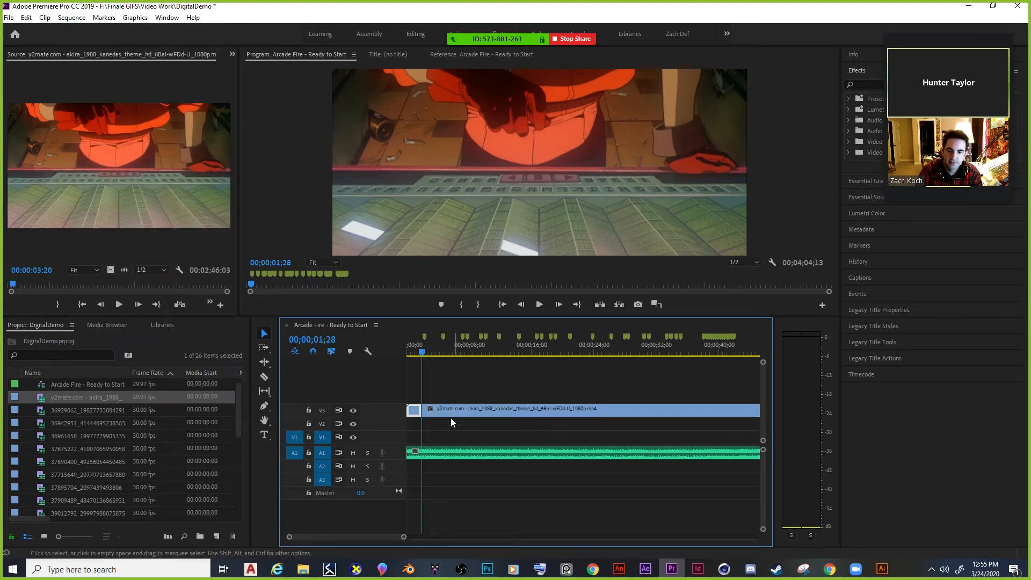
Try to ripple-trim away the akira_1988 clip's opening segment, undo the trim, and look at the keyboard shortcuts.
left_click(419, 354)
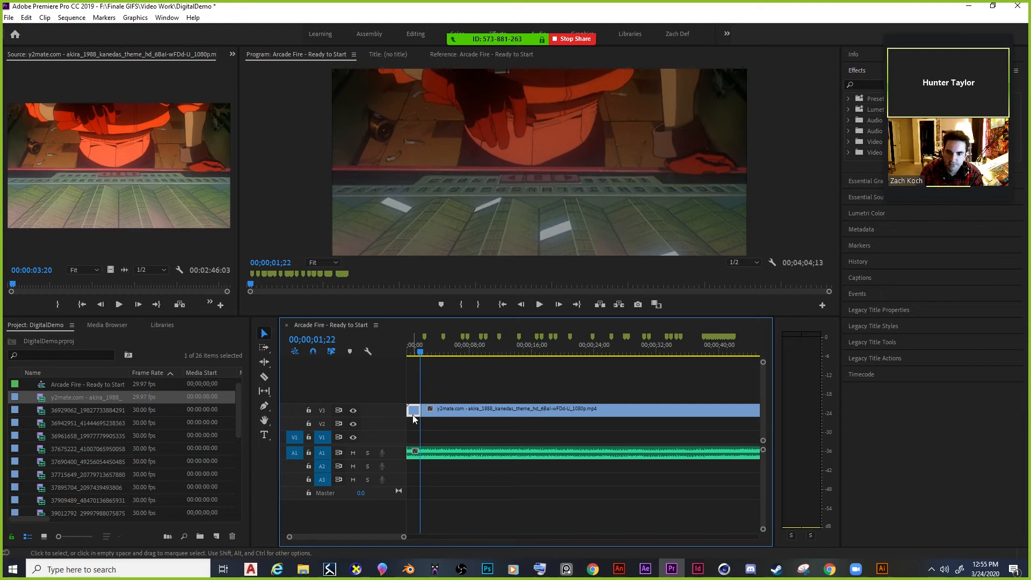
key("q")
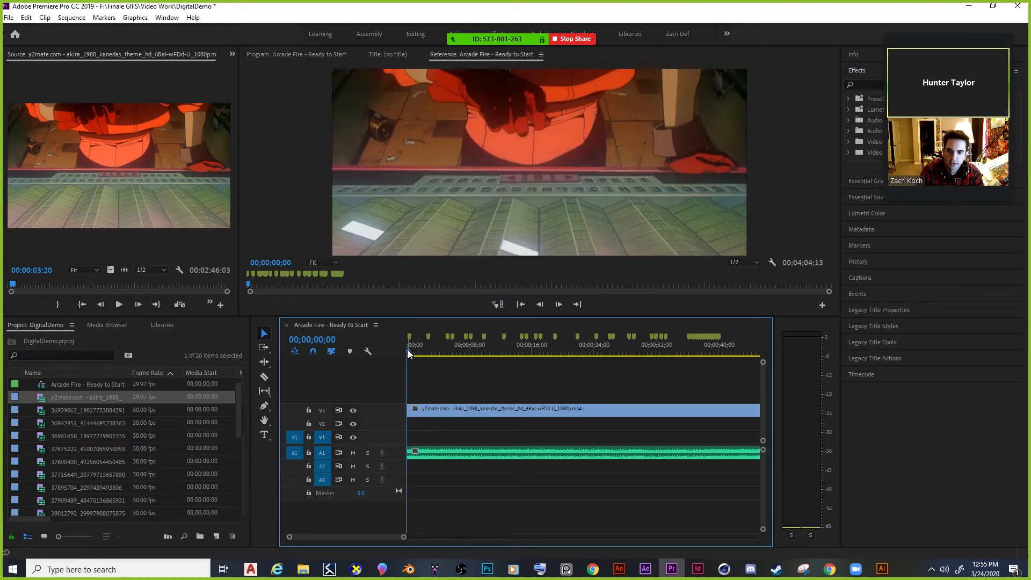
key("ctrl+z")
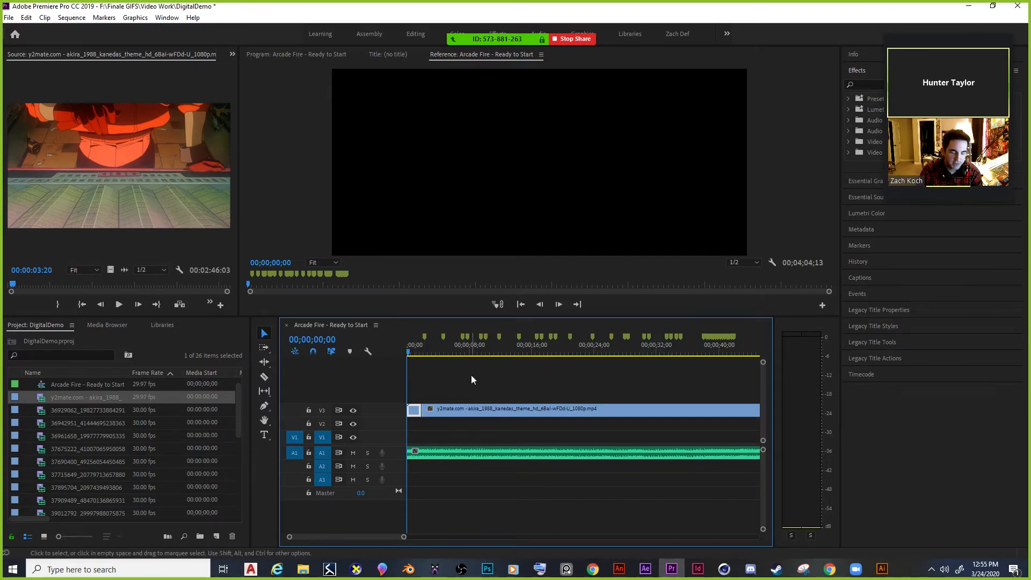
left_click(65, 16)
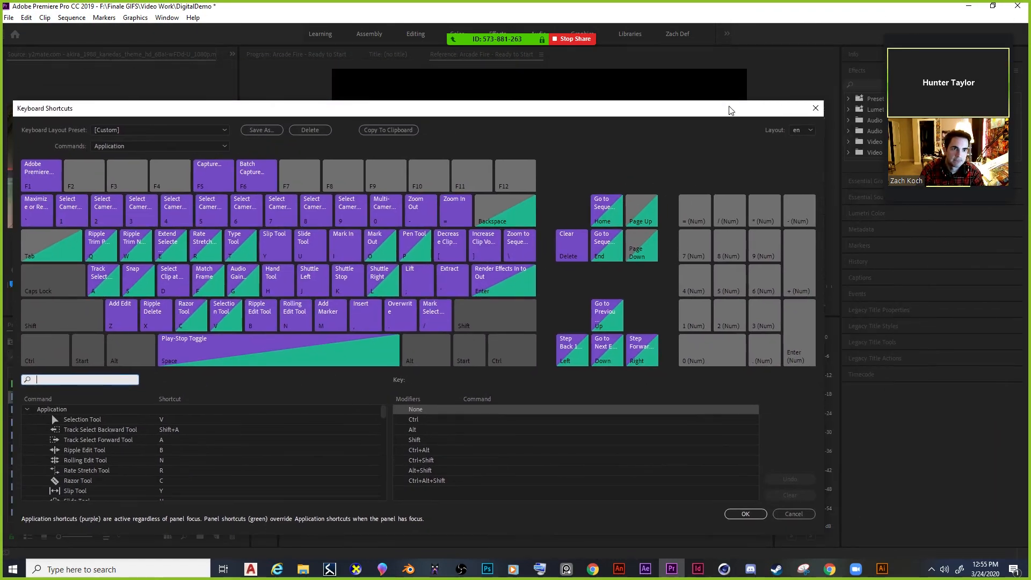
left_click(818, 108)
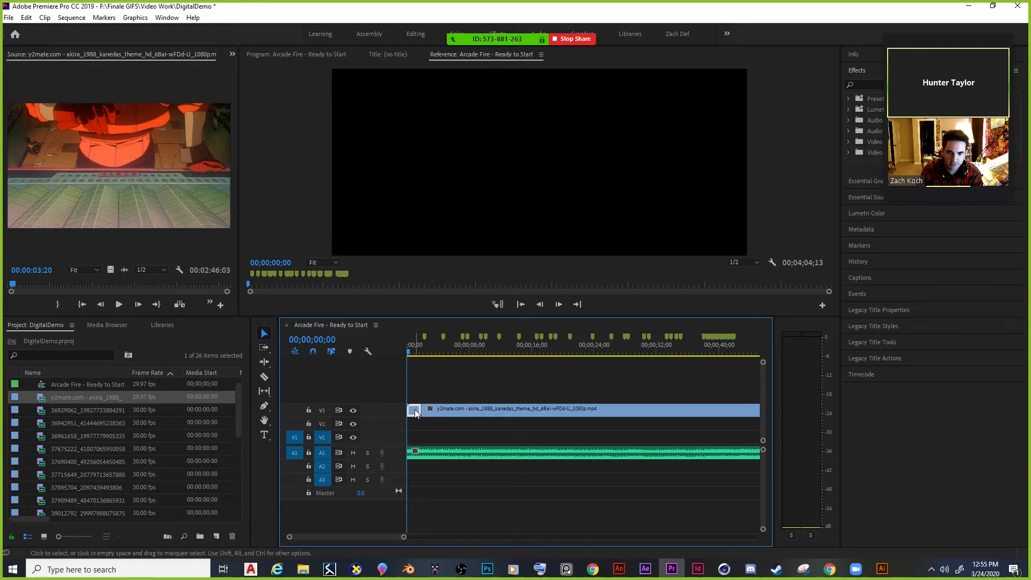
Ripple-trim away the akira_1988 clip's opening segment before the cut, and play the sequence from the start.
left_click_drag(483, 411, 467, 413)
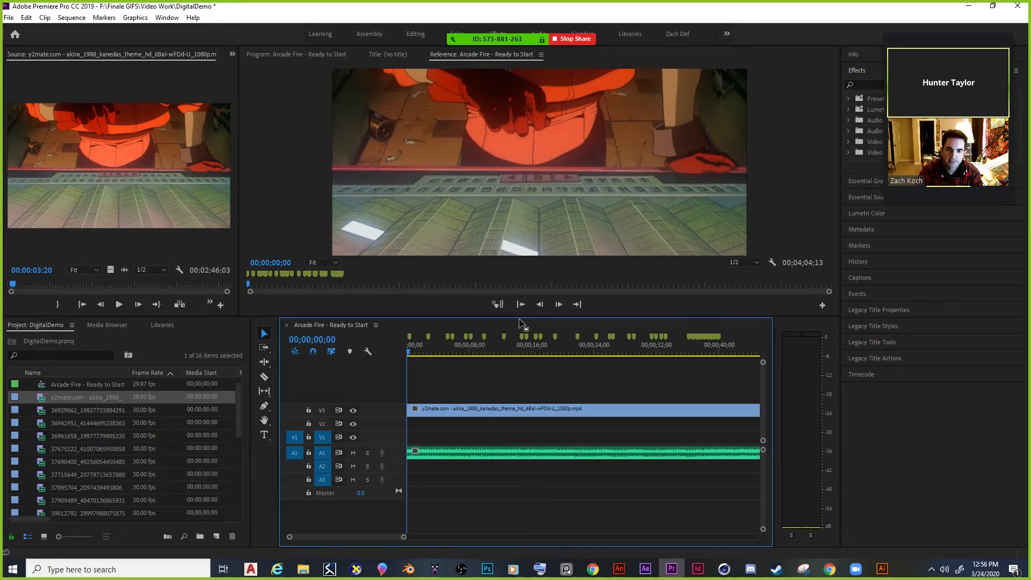
left_click(408, 349)
left_click(539, 305)
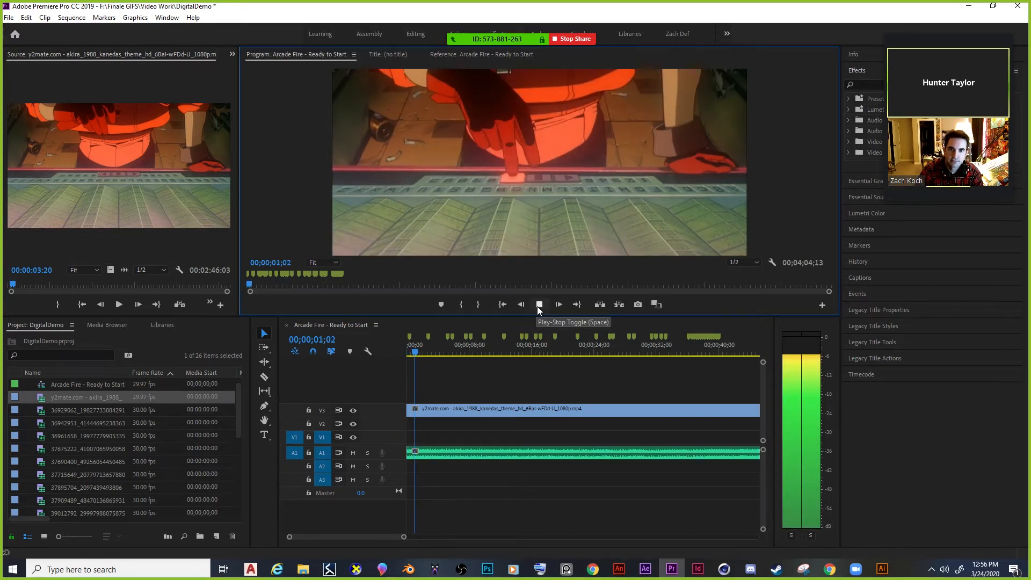
Move the playhead to the music marker at 00;00;02;24 in the sequence.
left_click(427, 352)
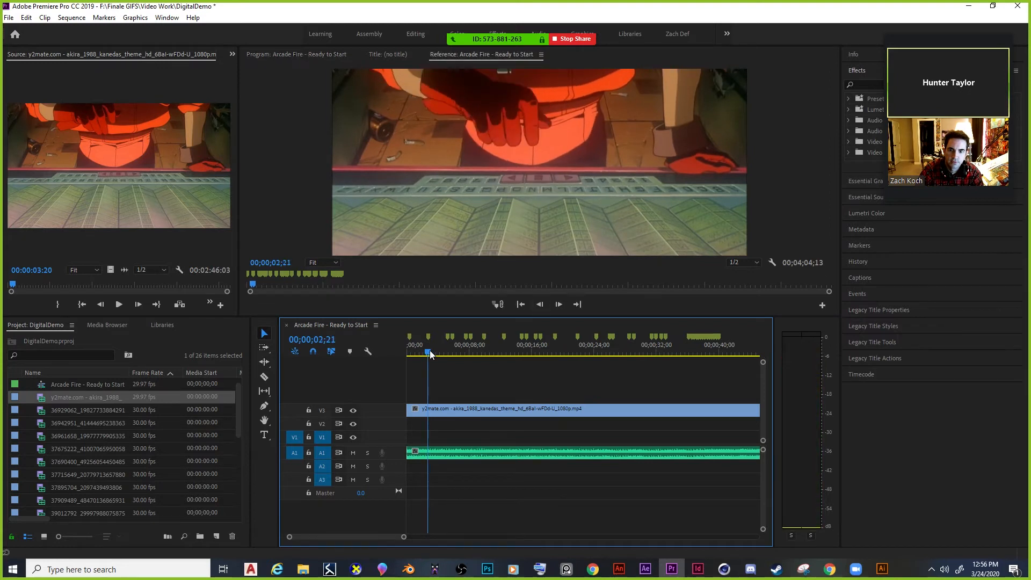
left_click_drag(403, 536, 324, 537)
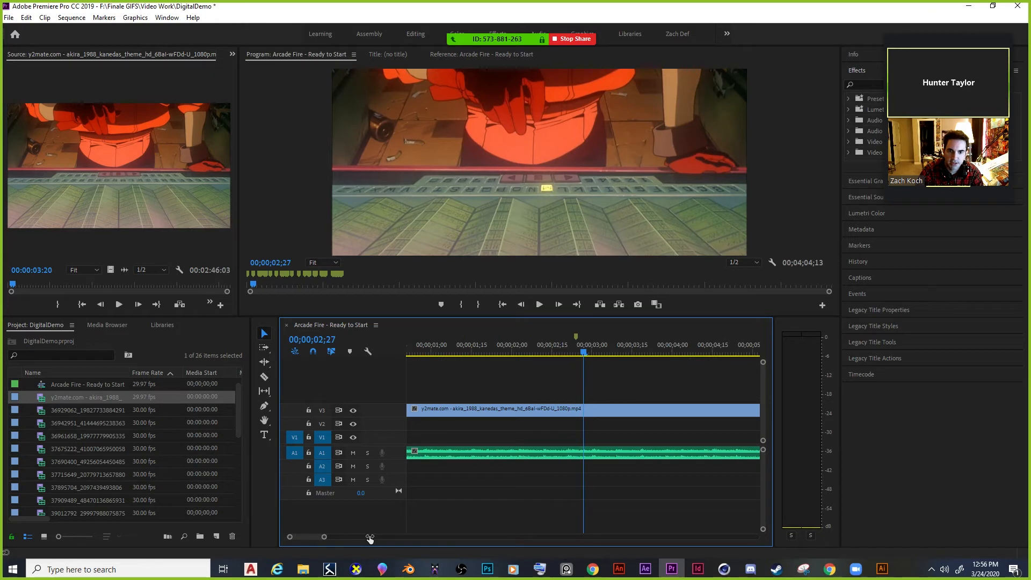
left_click_drag(586, 358, 575, 354)
scroll(526, 382, "up", 2)
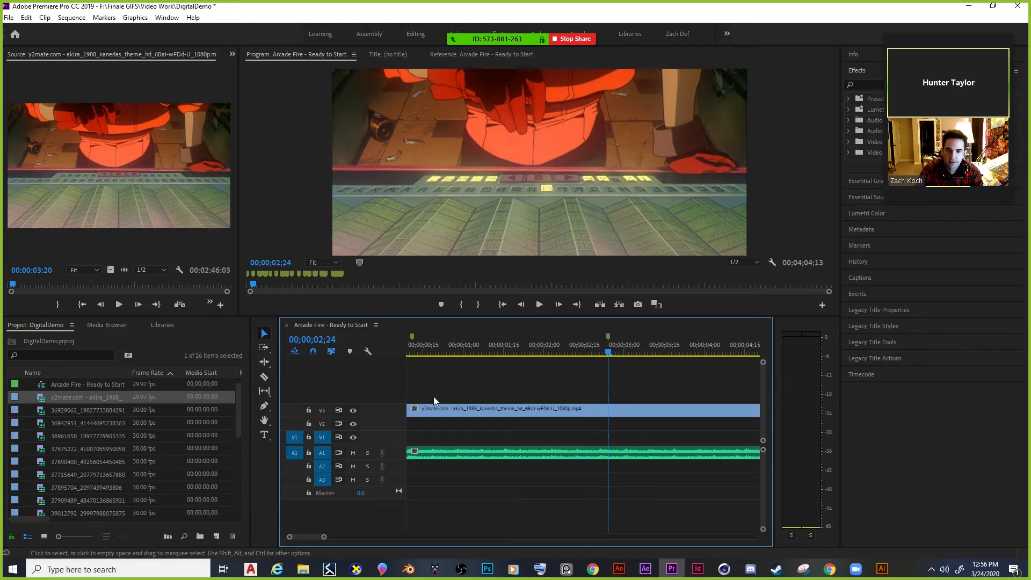
Preview the project's video clips from 36929062 through 37690400 in the Source monitor.
left_click(99, 410)
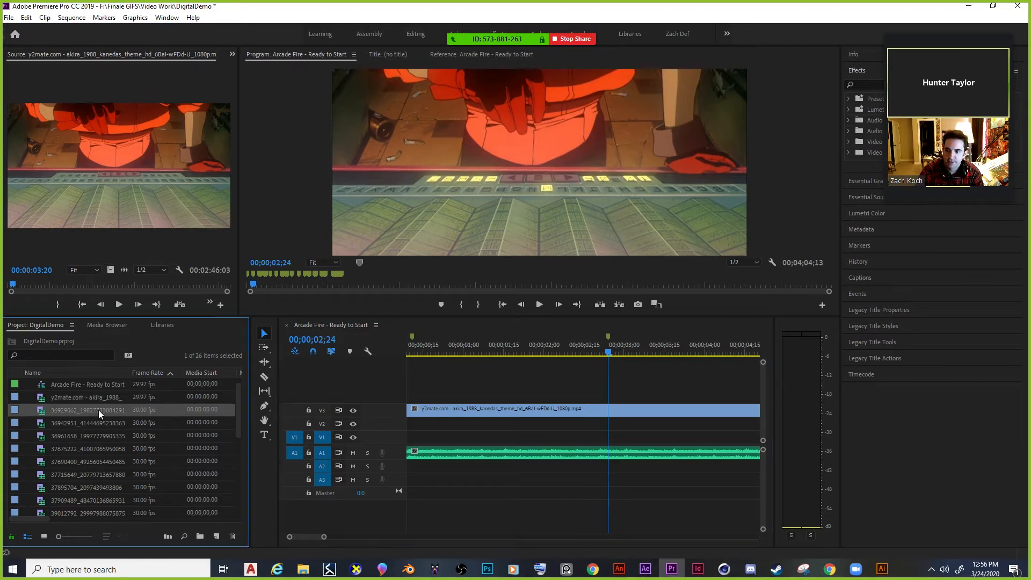
left_click(92, 410)
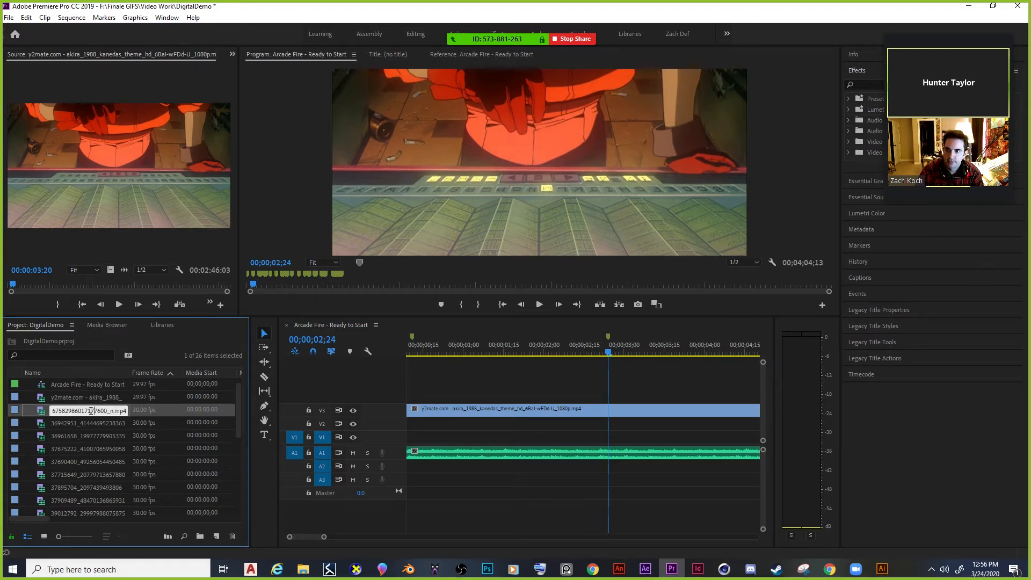
double_click(49, 413)
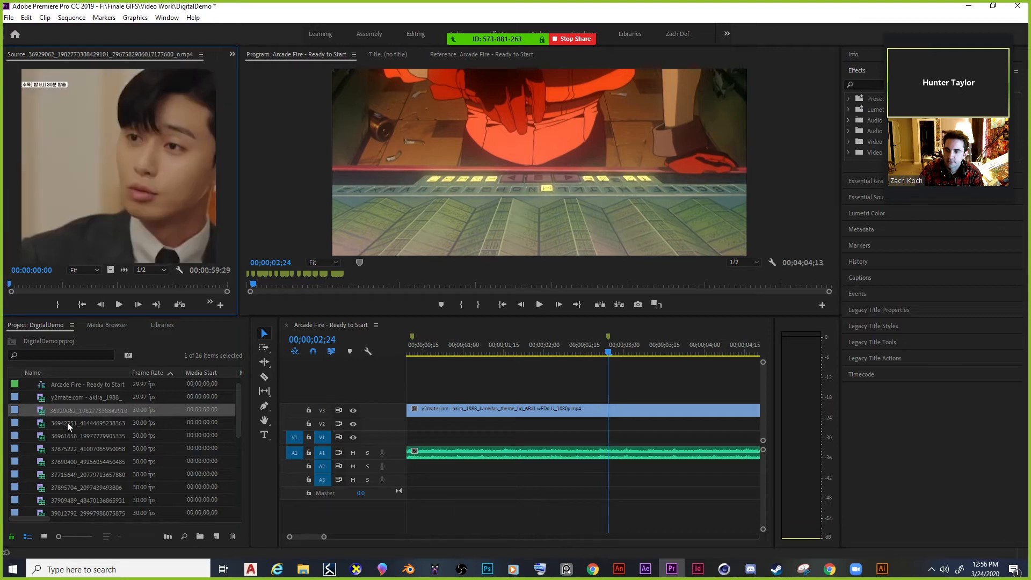
double_click(66, 421)
double_click(64, 439)
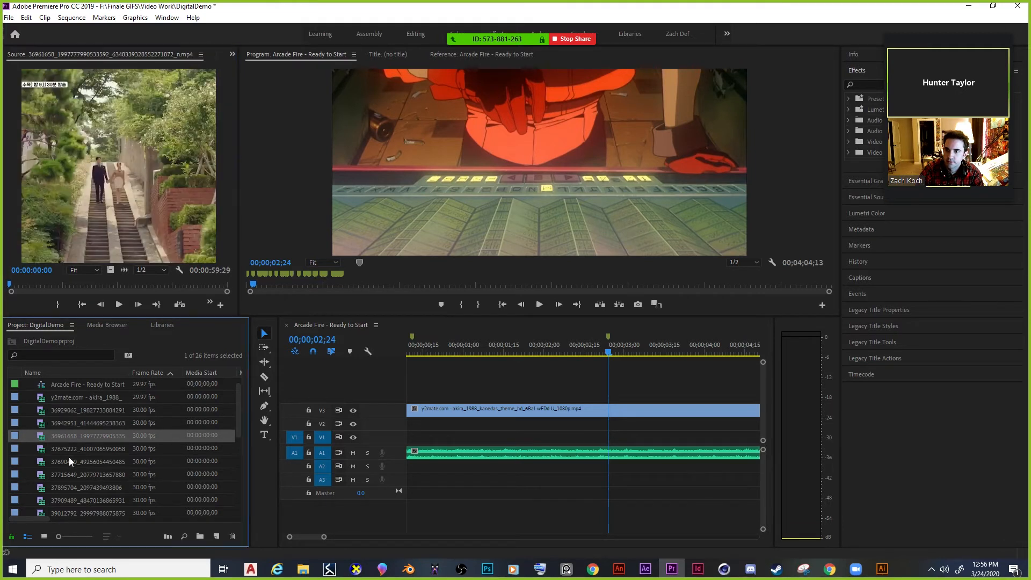
double_click(69, 457)
left_click(70, 435)
double_click(69, 434)
double_click(69, 450)
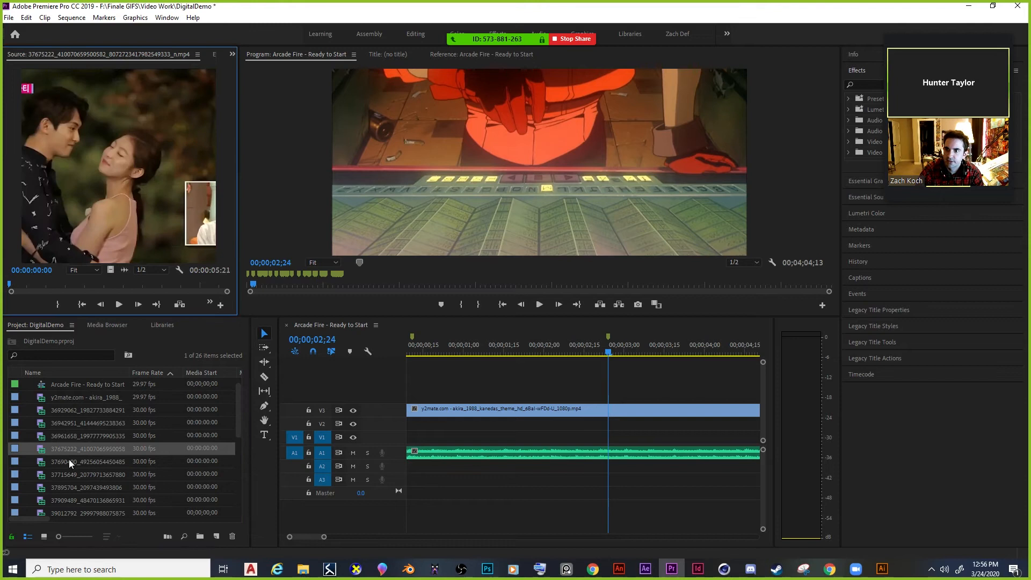
double_click(70, 462)
Place clip 37690400 at the 00;00;02;24 marker with video on V4 and audio on A4, and scrub back to 00;00;02;15.
left_click_drag(80, 465, 620, 392)
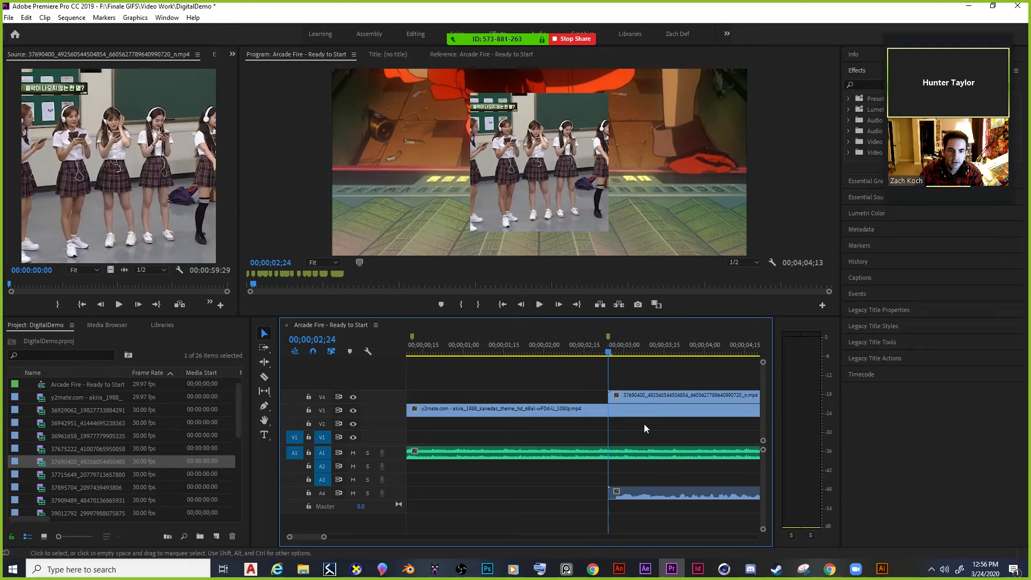
left_click(632, 410)
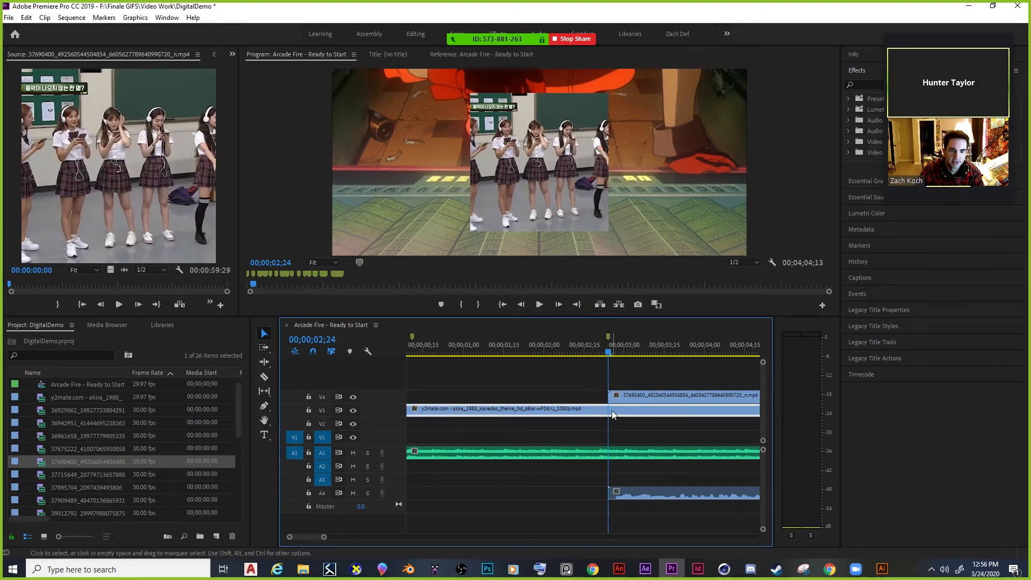
left_click_drag(610, 355, 584, 358)
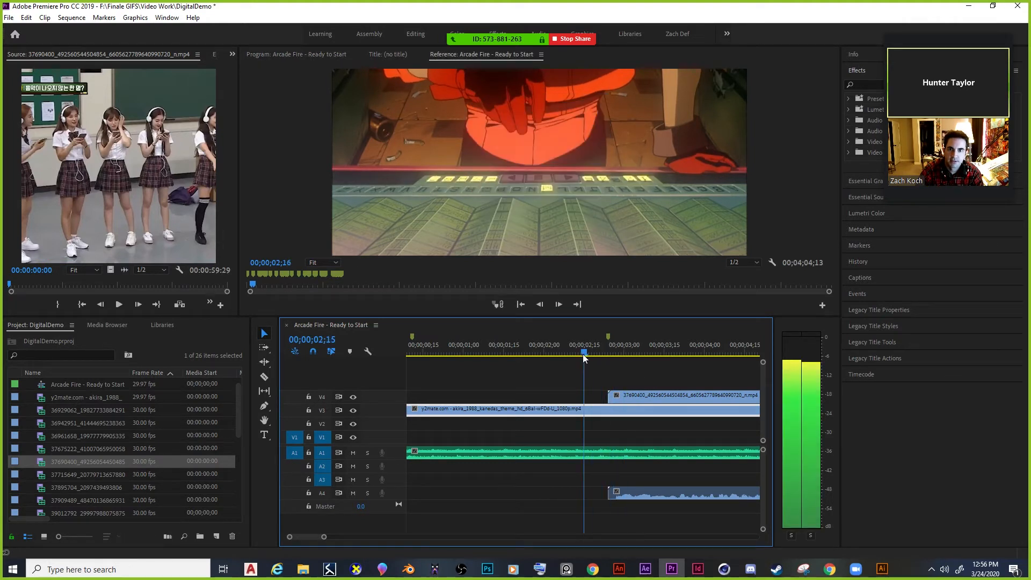
Unlink clip 37690400 in the sequence and delete its audio from A4.
mouse_move(584, 357)
left_mouse_down()
mouse_move(632, 355)
mouse_move(604, 353)
left_mouse_up()
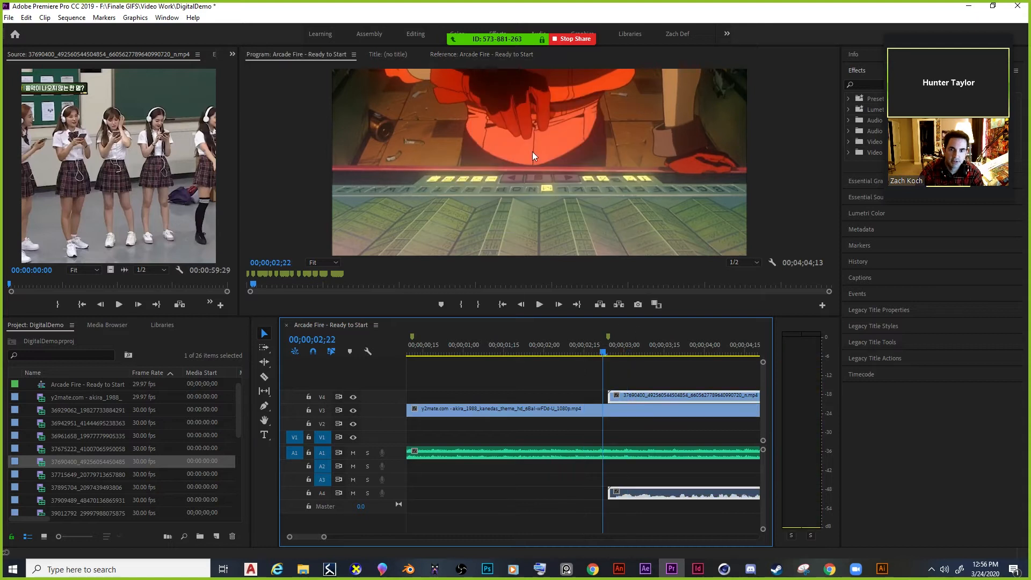
left_click(615, 347)
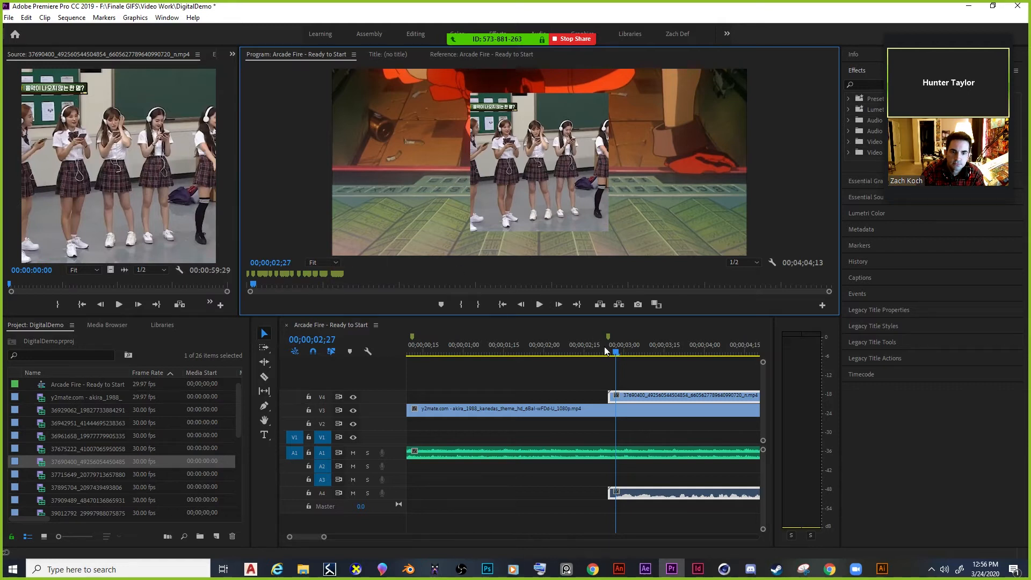
right_click(640, 398)
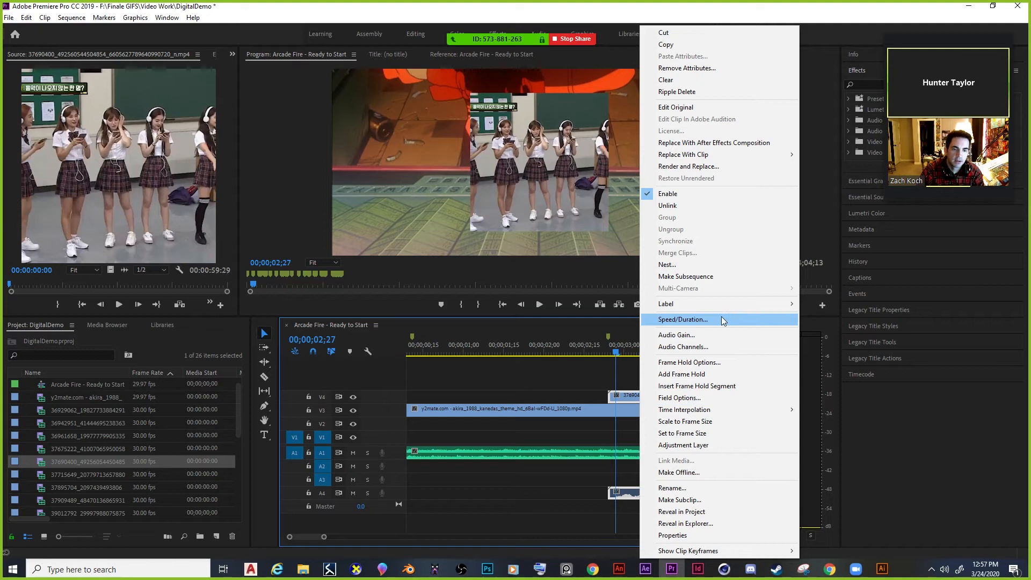
left_click(630, 398)
right_click(630, 396)
left_click(677, 204)
left_click(652, 494)
key("Delete")
left_click(645, 397)
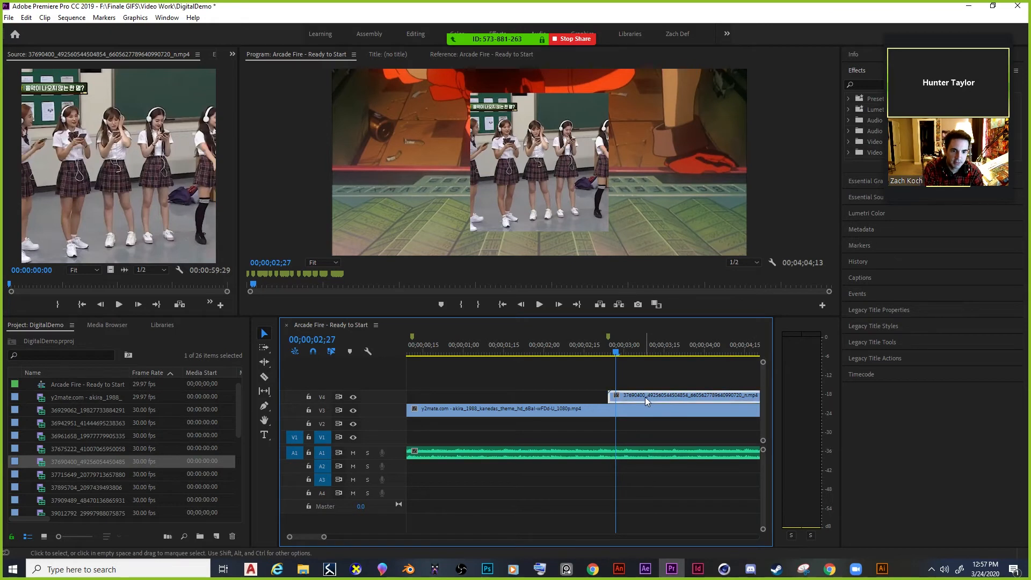
right_click(640, 395)
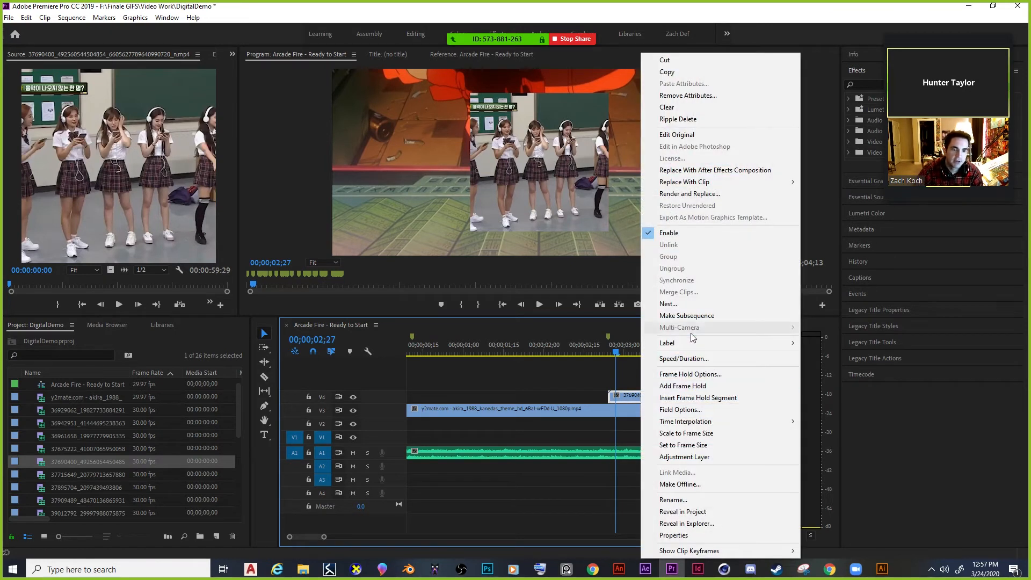
left_click(698, 364)
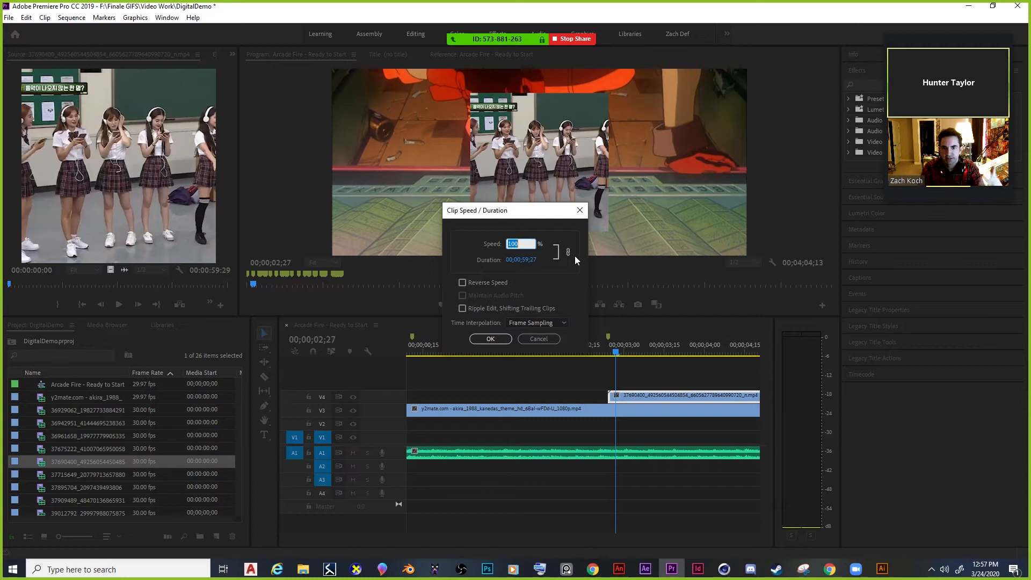
left_click_drag(509, 211, 552, 256)
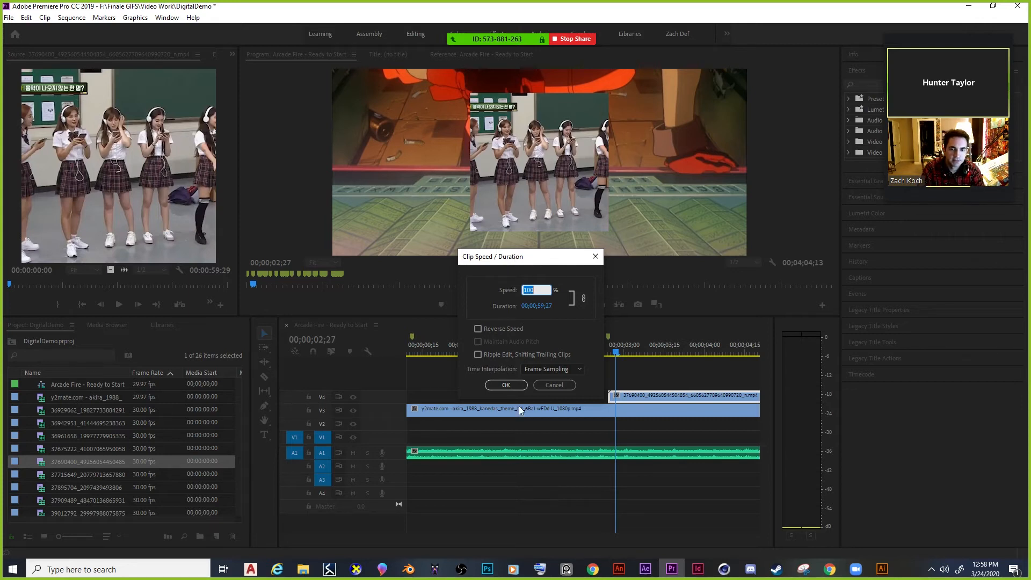
left_click(559, 384)
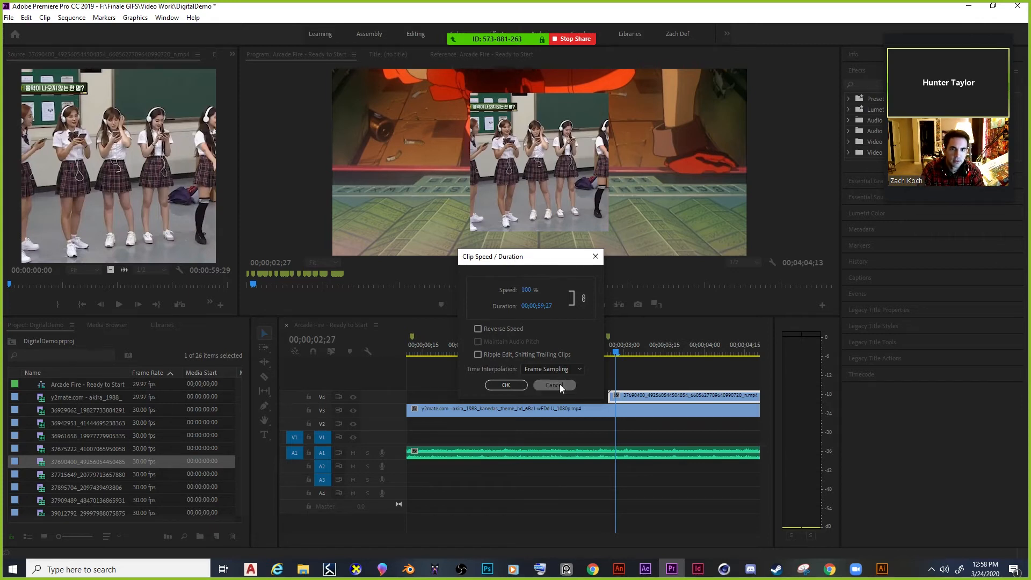
Scrub the sequence across the start of clip 37690400 to 00;00;03;07.
left_click(610, 354)
left_click_drag(611, 353, 642, 353)
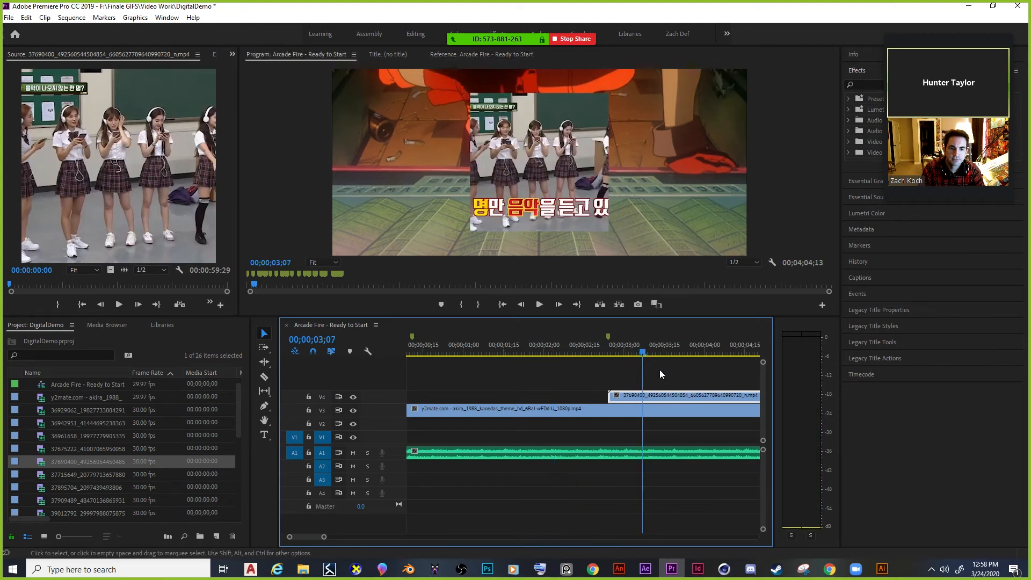
left_click_drag(941, 27, 784, 62)
key("ctrl+s")
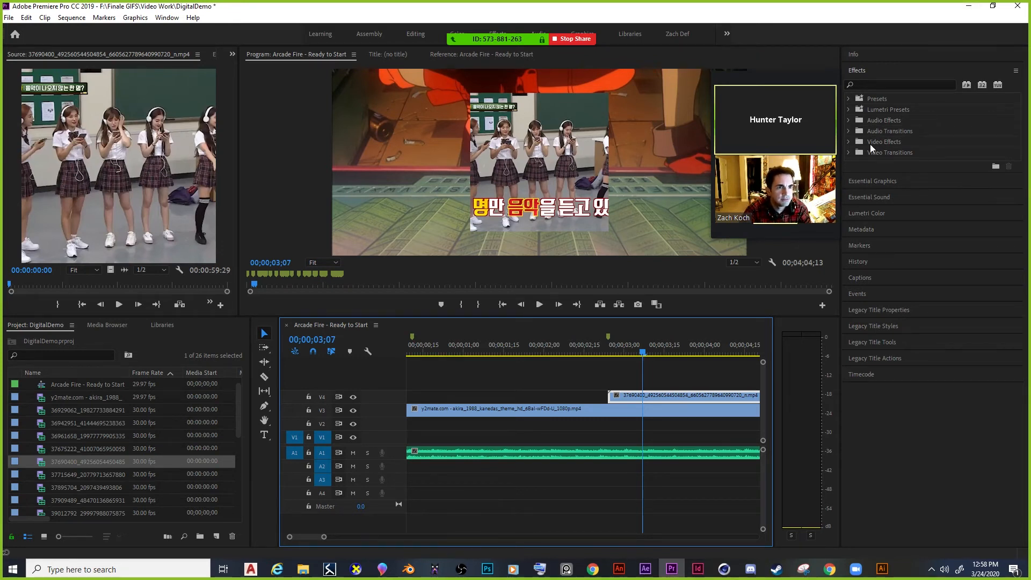
Apply the Crop effect from the Transform video effects to clip 37690400 on V4.
left_click(849, 140)
left_click(849, 141)
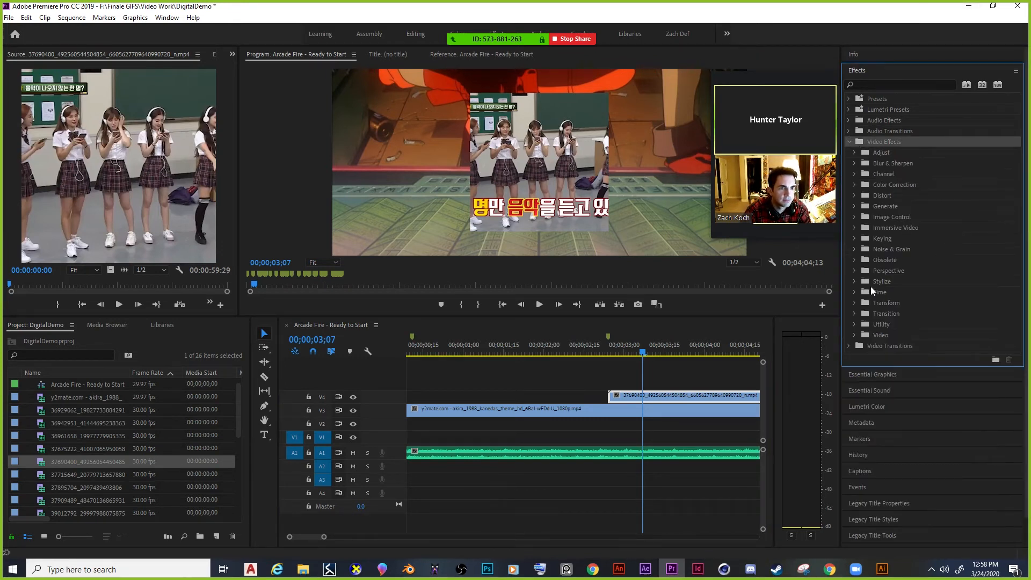
left_click(853, 303)
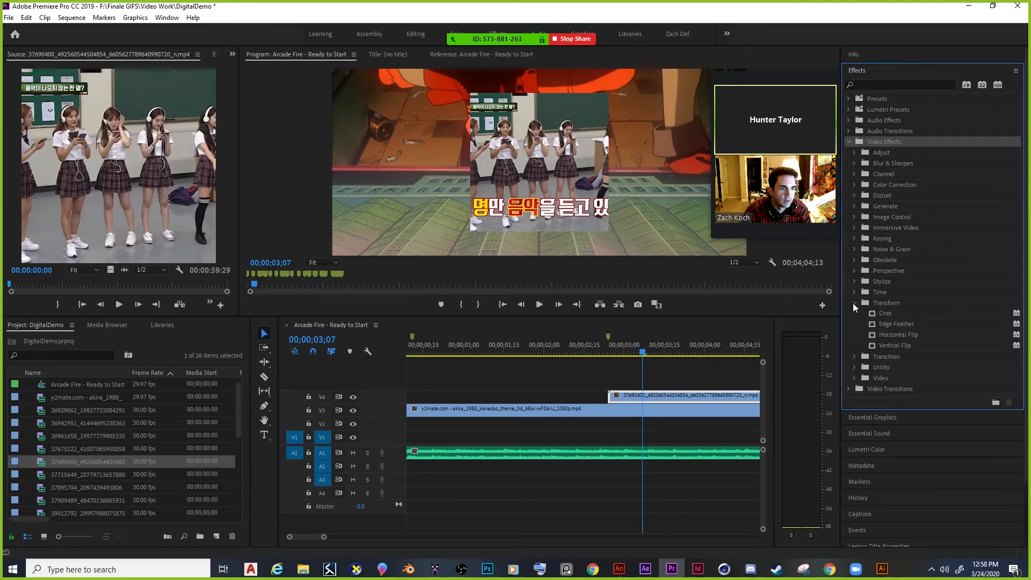
left_click(886, 304)
left_click(600, 226)
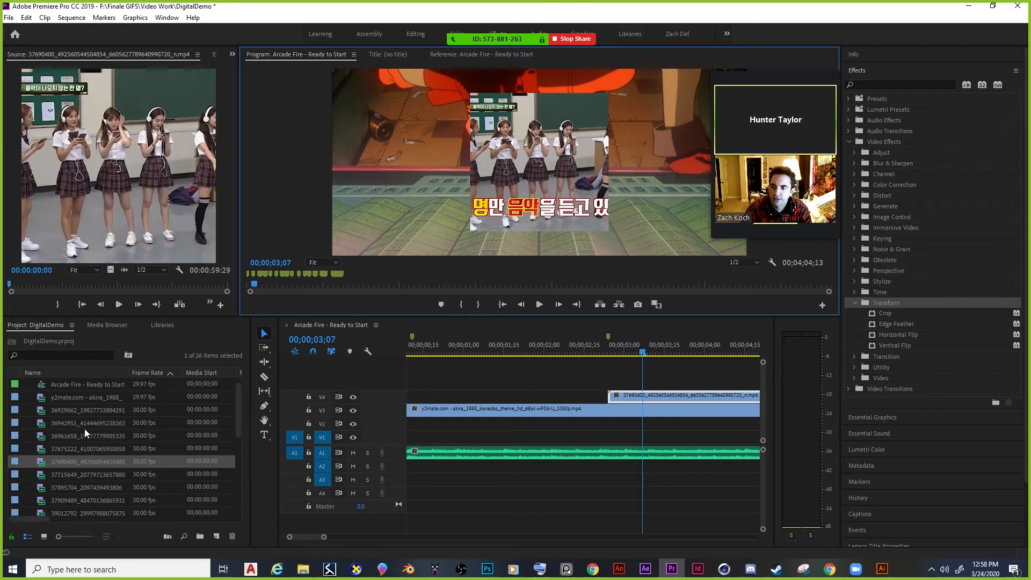
scroll(84, 407, "down", 5)
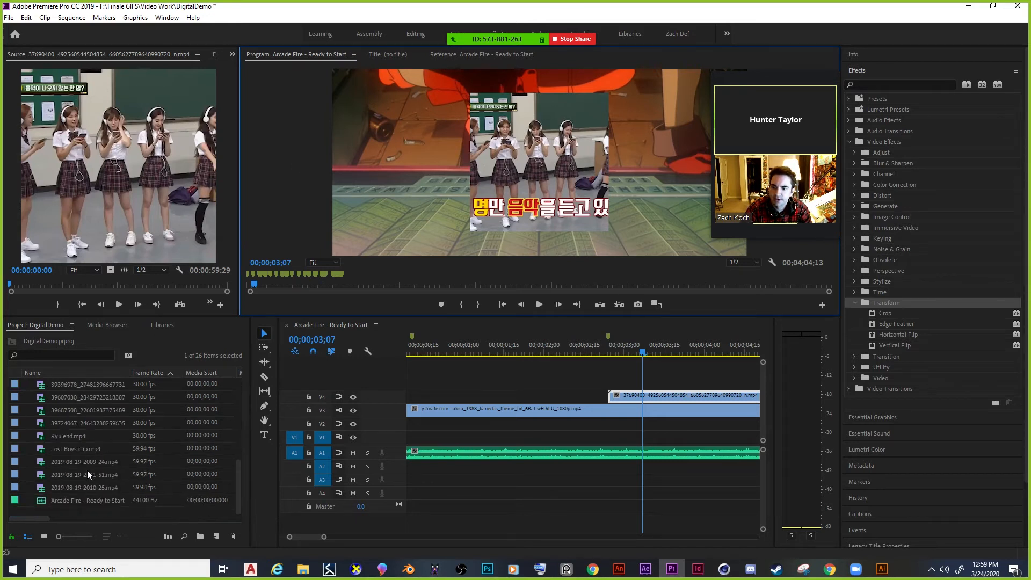
scroll(108, 487, "up", 2)
scroll(113, 461, "up", 2)
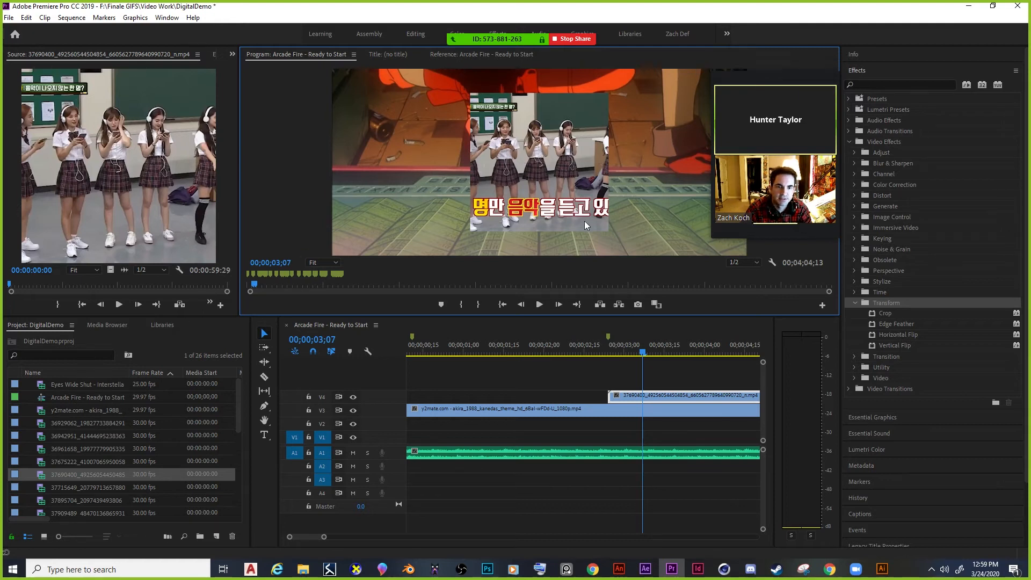
left_click_drag(641, 357, 612, 352)
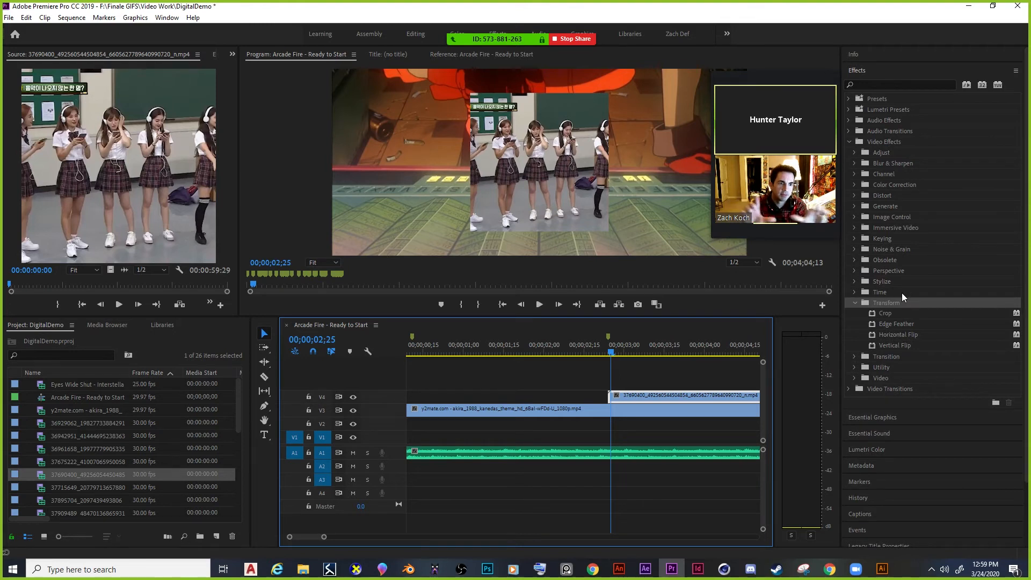
left_click(884, 314)
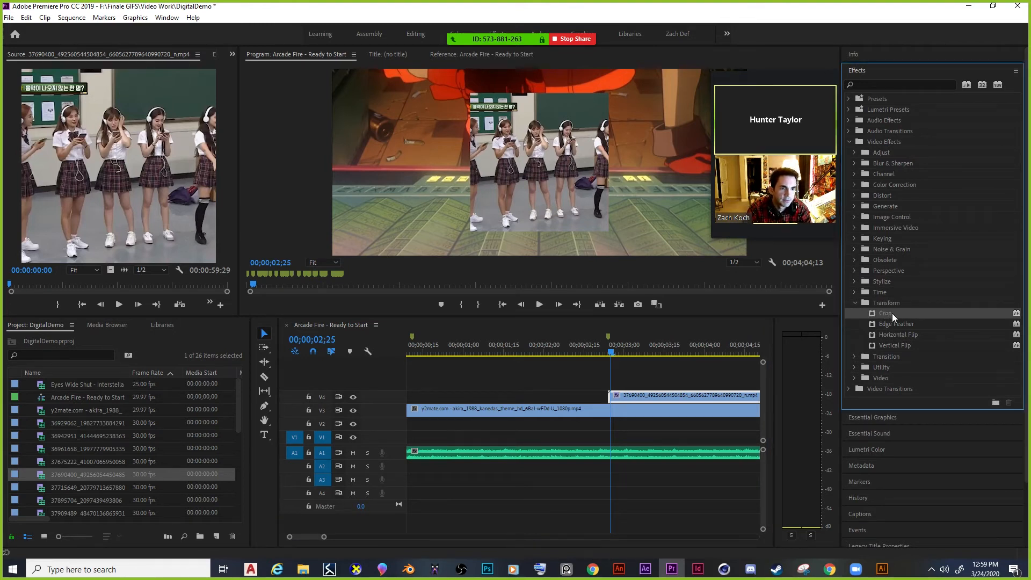
left_click_drag(899, 314, 882, 316)
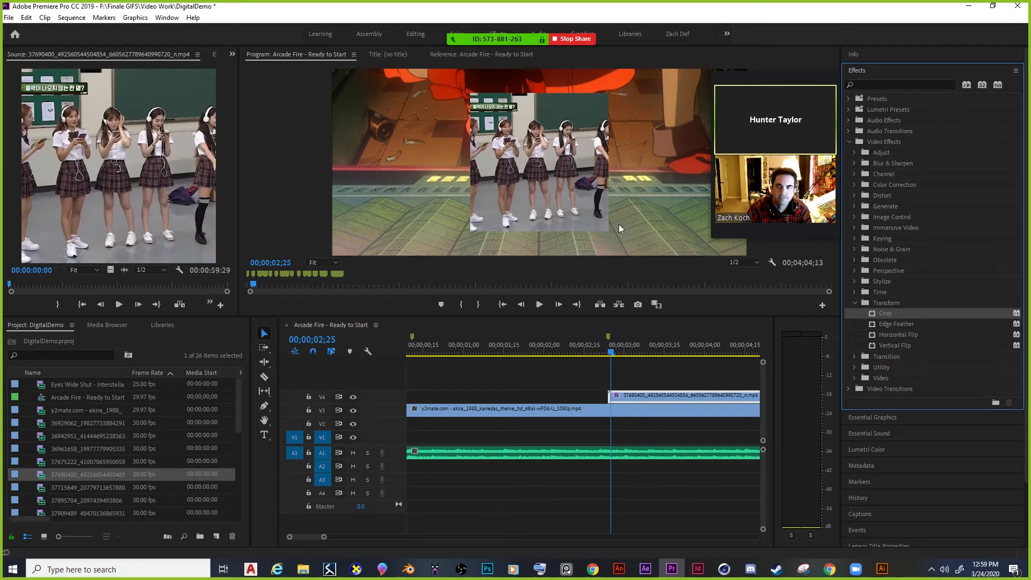
Show the Effect Controls for clip 37690400 on V4 with the playhead at 00;00;03;07.
left_click(69, 17)
left_click(70, 18)
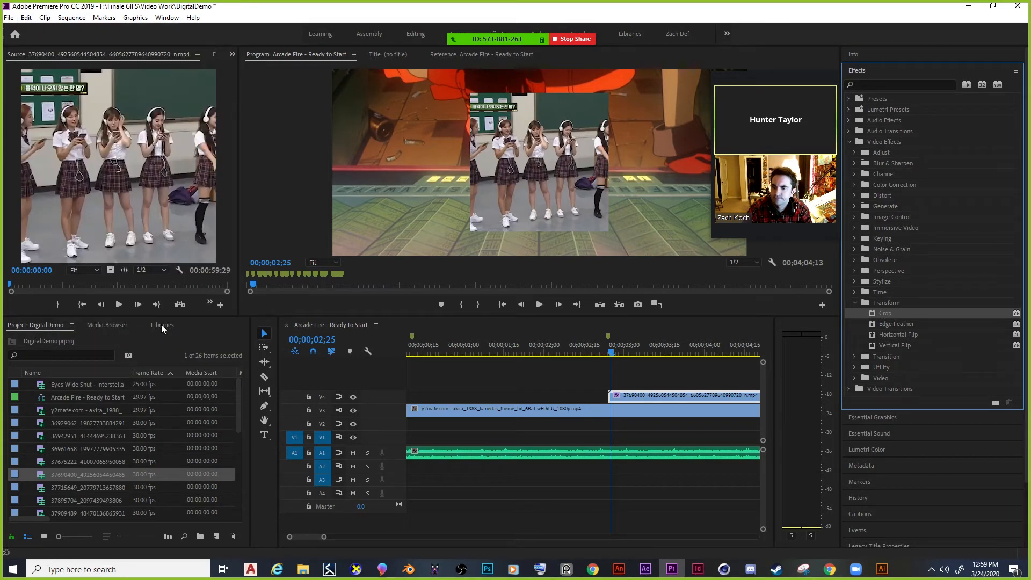
left_click(32, 325)
left_click(73, 326)
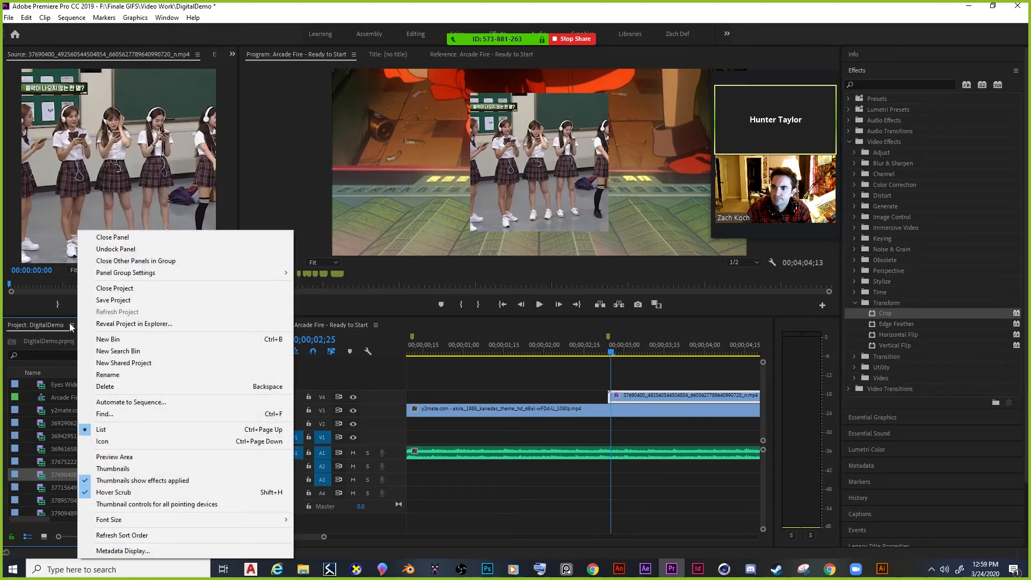
left_click(611, 357)
left_click_drag(611, 356, 663, 347)
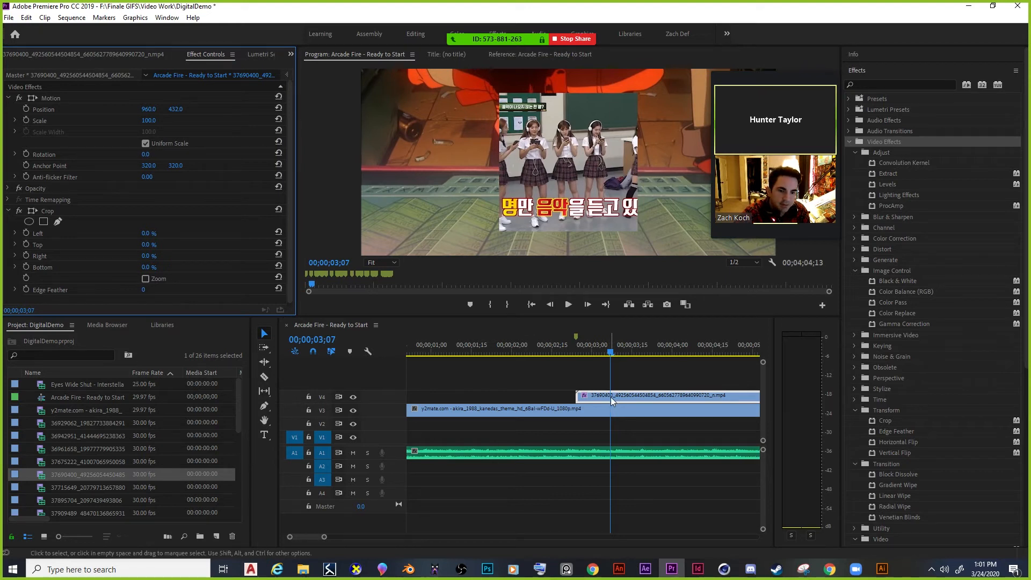
left_click(621, 398)
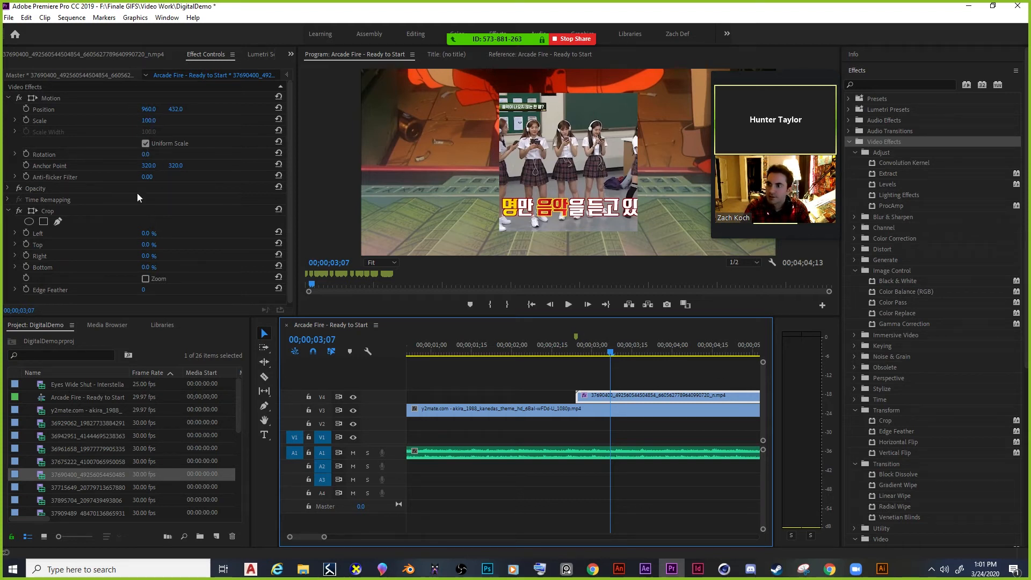
Set the Motion scale of clip 37690400 to 150.
left_click(146, 154)
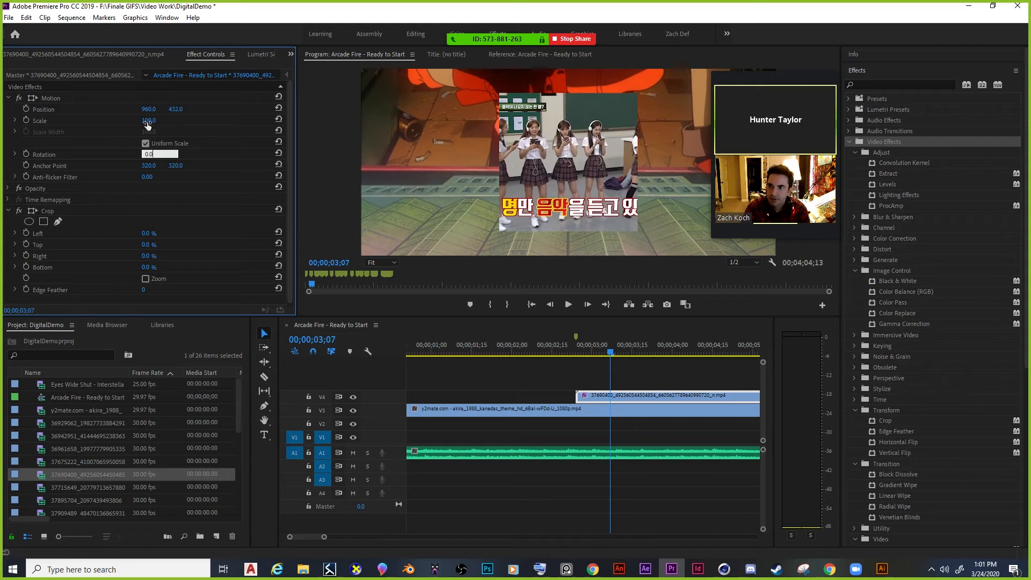
left_click_drag(147, 122, 147, 122)
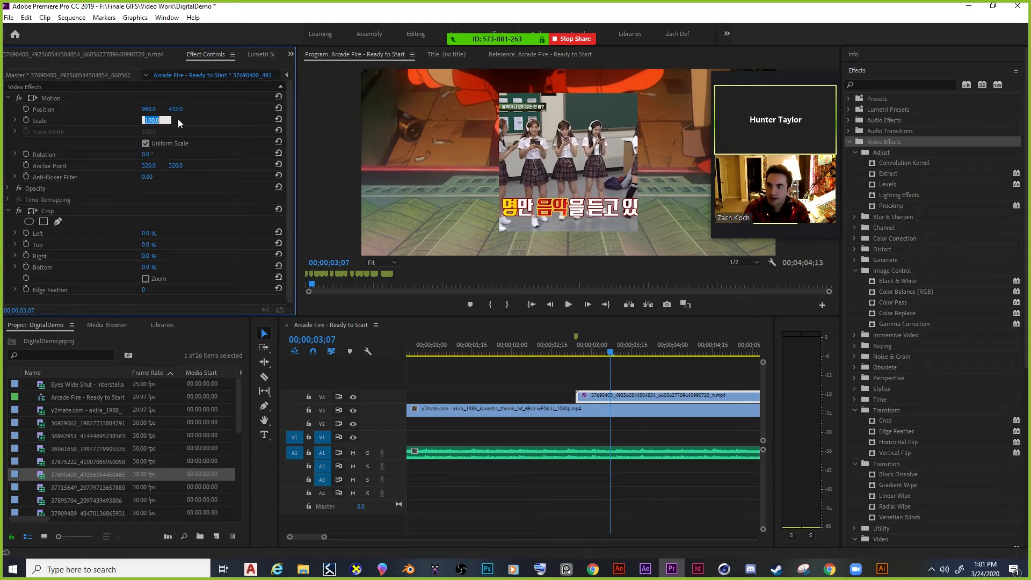
left_click(156, 122)
type("150")
key("Return")
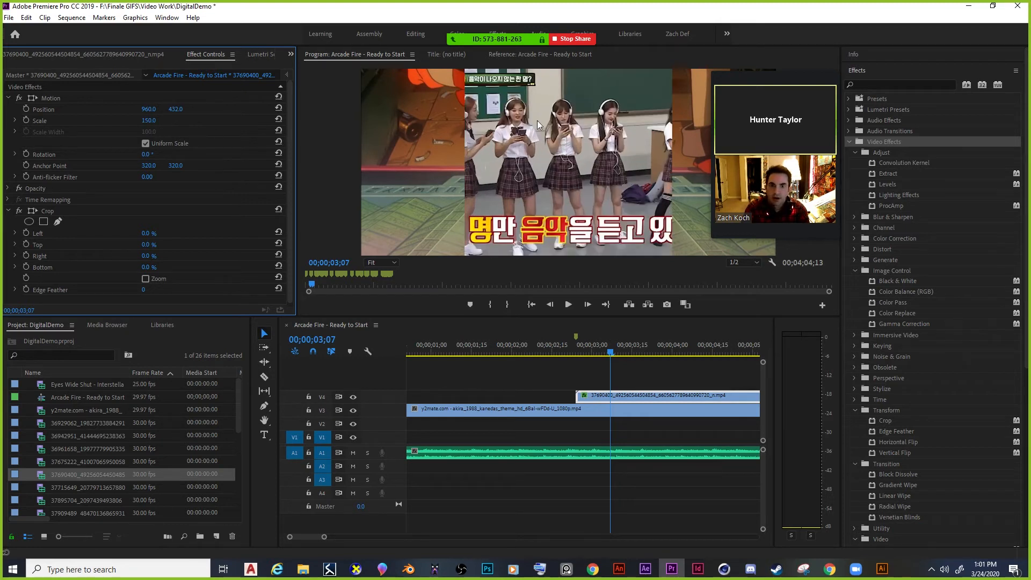
Check the clip's start at the 00;00;02;24 marker and play the sequence from 00;00;01;12.
key("Left")
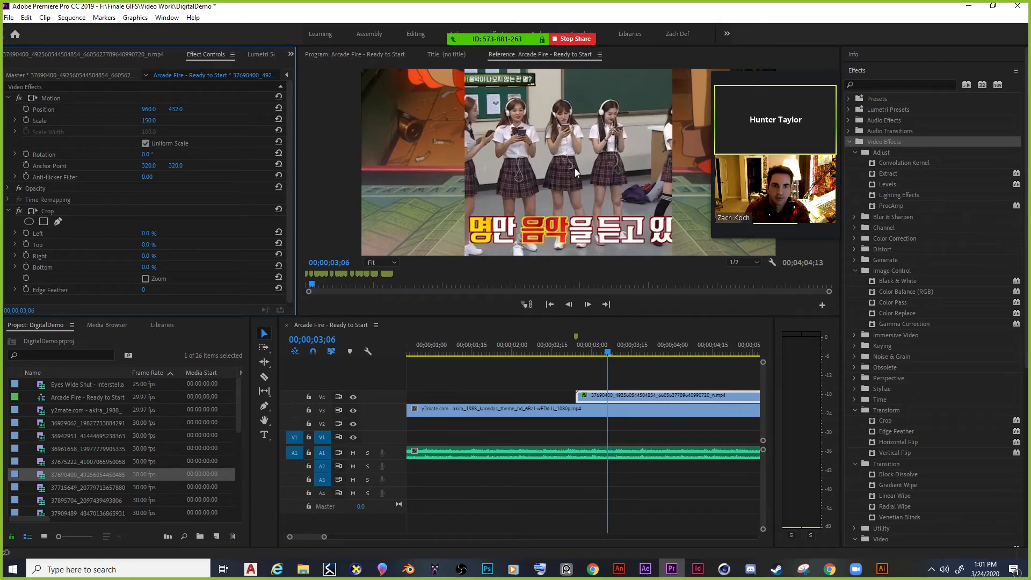
left_click(579, 351)
mouse_move(578, 350)
left_mouse_down()
mouse_move(562, 350)
mouse_move(578, 350)
left_mouse_up()
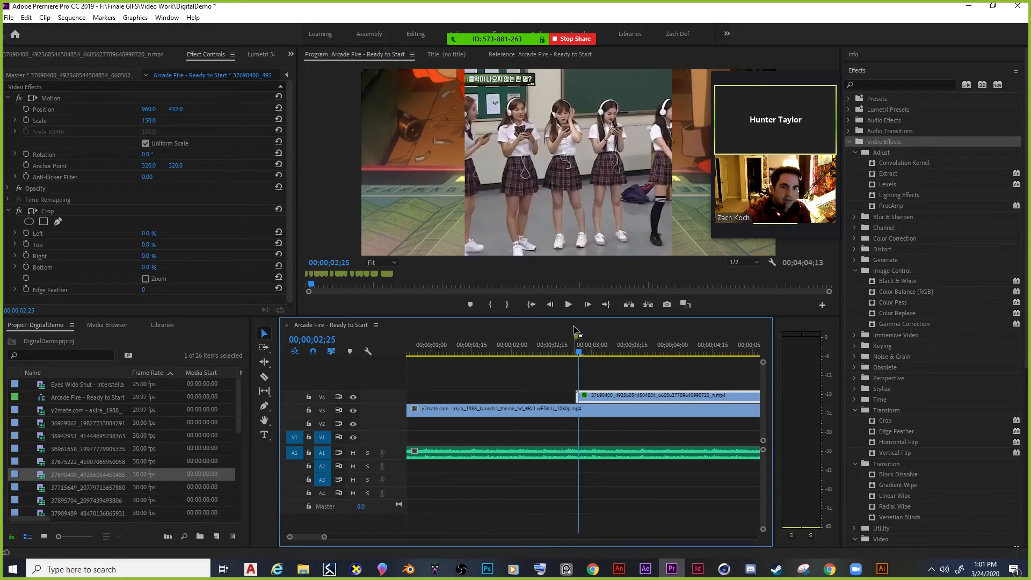
left_click(575, 351)
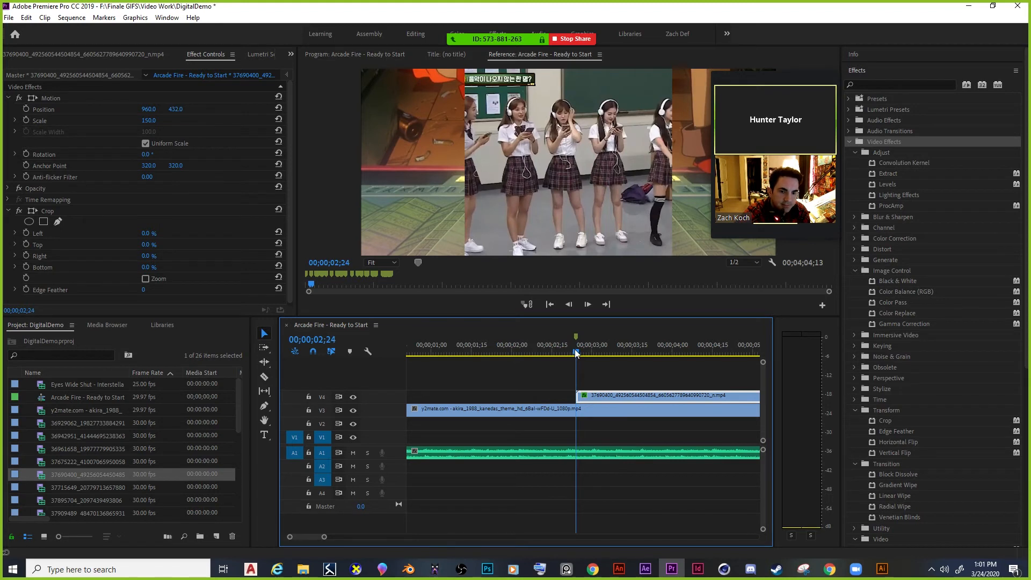
left_click_drag(574, 350, 463, 355)
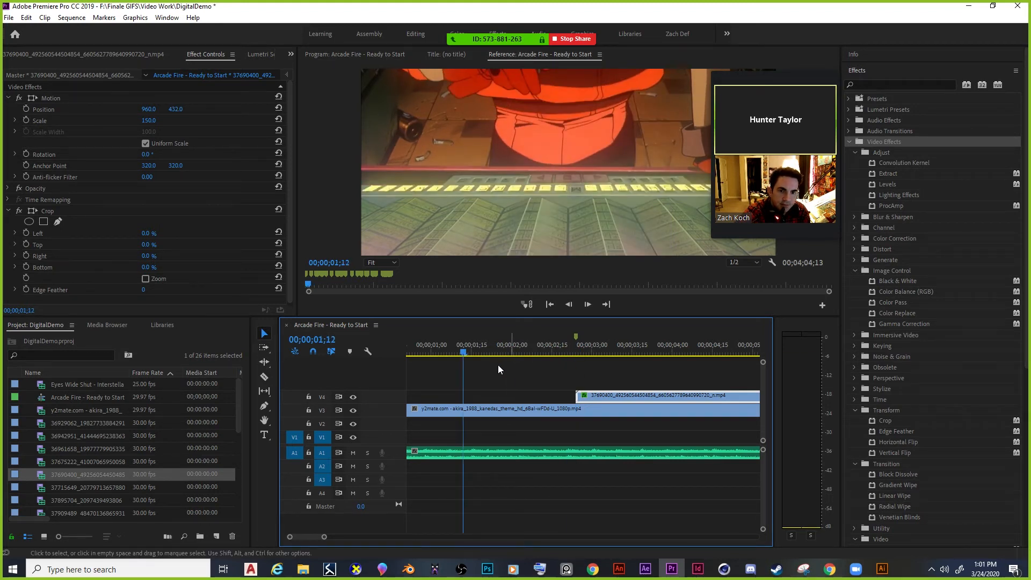
key("space")
key("space")
Preview clips 37895704 and 39012792, and place 39012792 at the 00;00;05;07 marker with video on V5 and audio on A5.
left_click_drag(309, 538, 332, 537)
left_click_drag(621, 350, 690, 355)
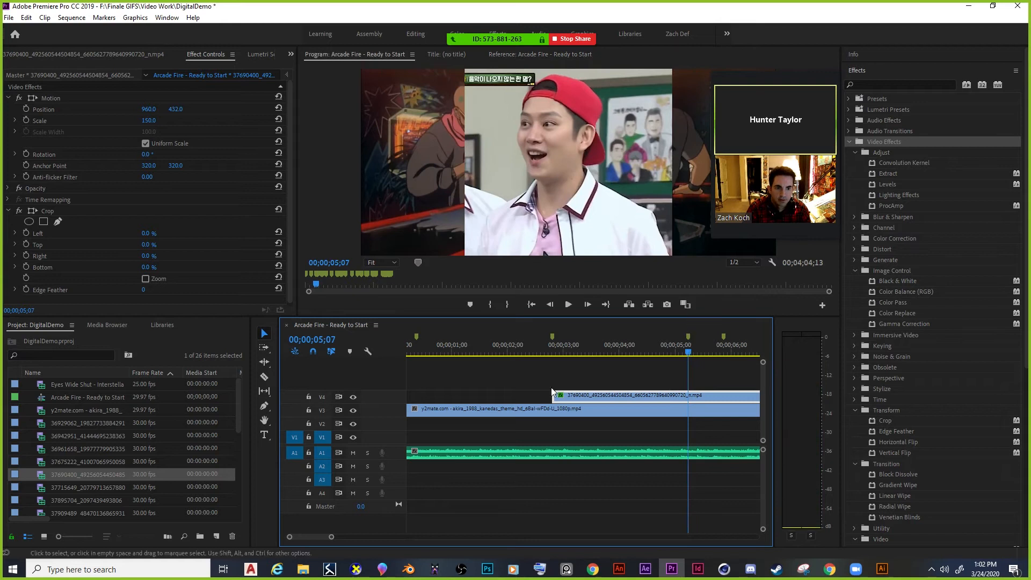
left_click(98, 487)
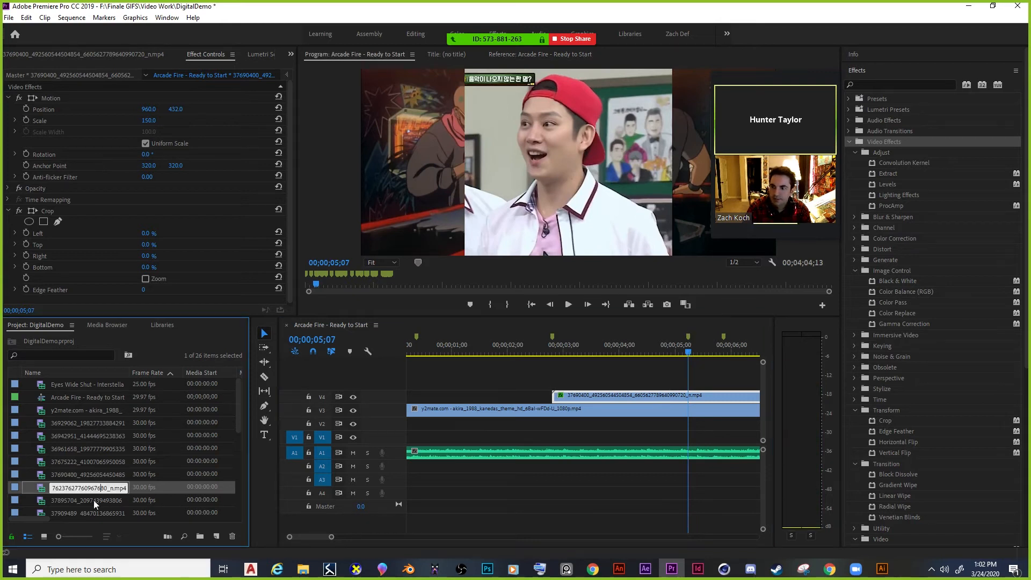
double_click(95, 500)
scroll(116, 426, "down", 2)
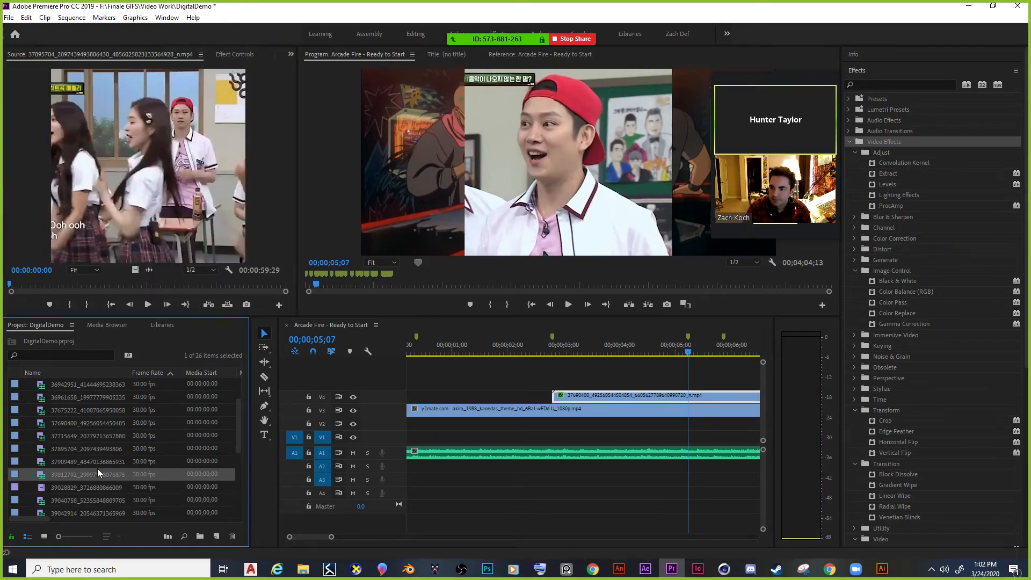
double_click(97, 473)
left_click_drag(94, 478, 705, 387)
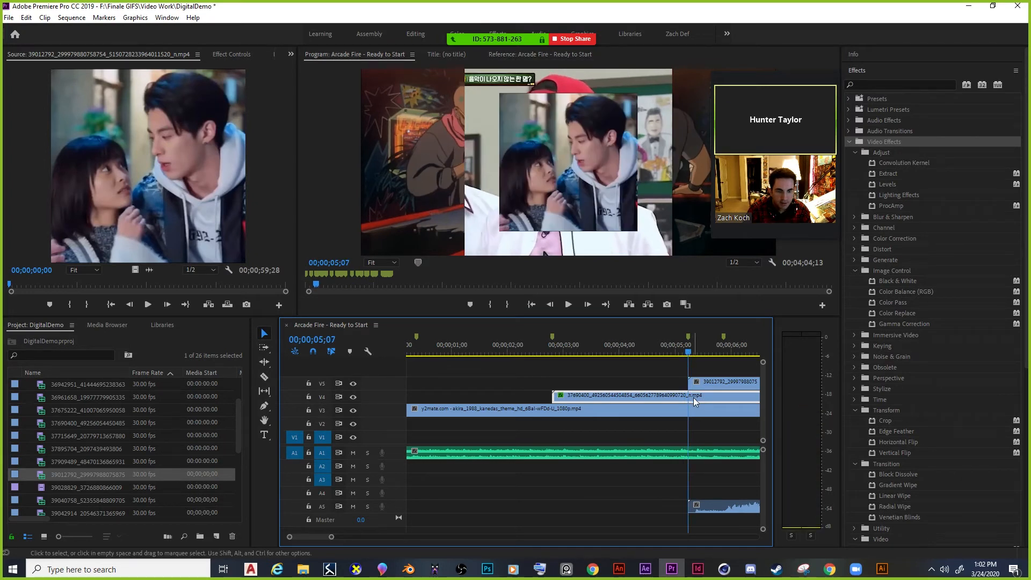
Split clip 37690400 on V4 at the 00;00;05;07 marker and delete the part after the cut.
key("ctrl+k")
left_click(708, 395)
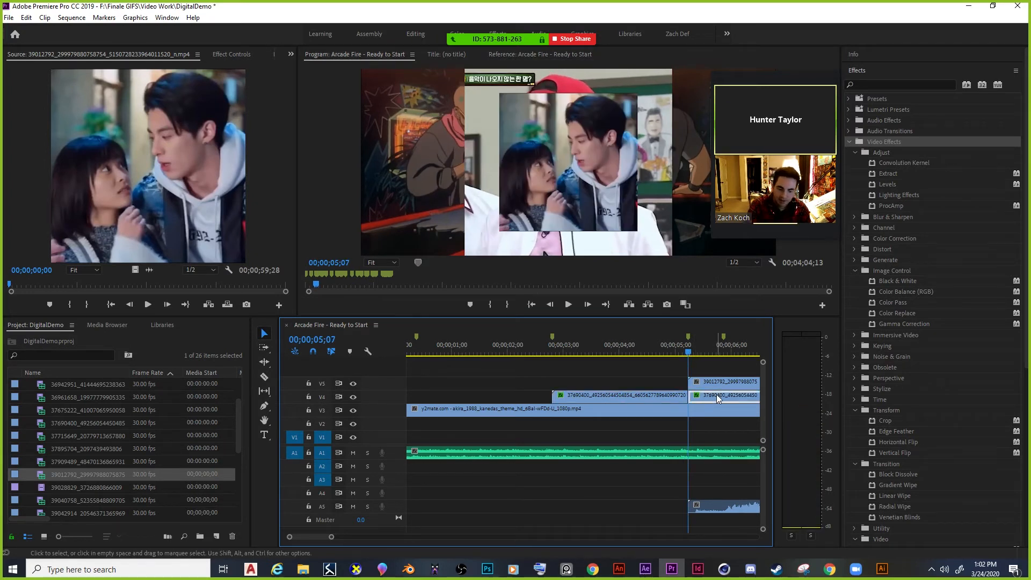
key("Delete")
left_click_drag(687, 348, 689, 350)
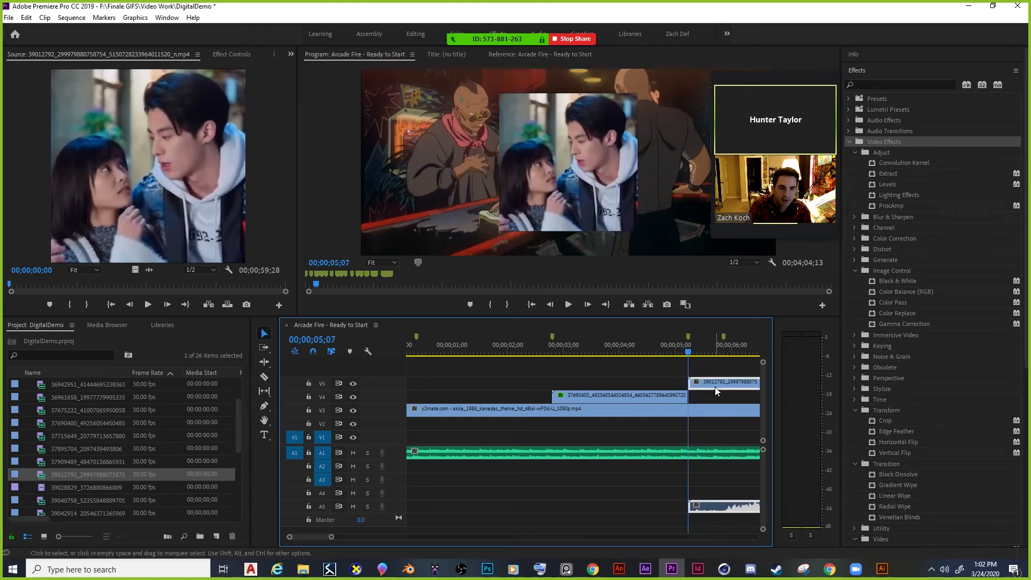
Set the Motion scale of clip 39012792 to 150.
left_click(228, 55)
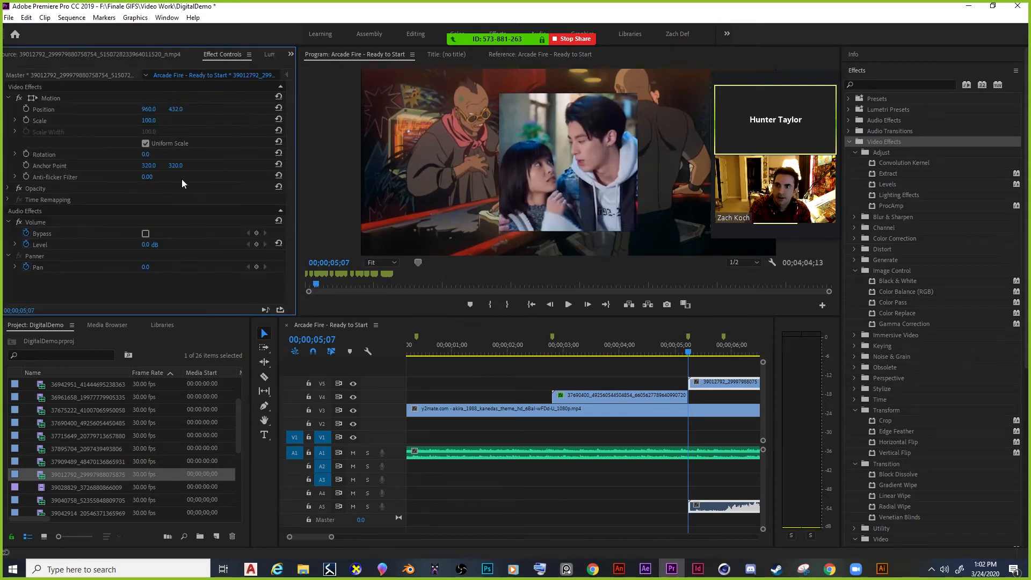
left_click(148, 120)
type("150")
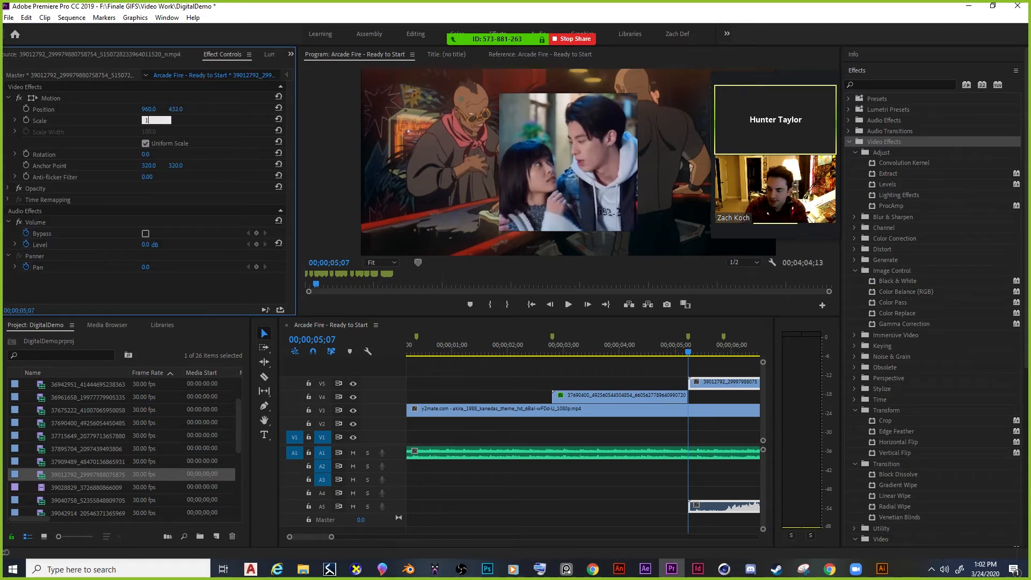
key("Return")
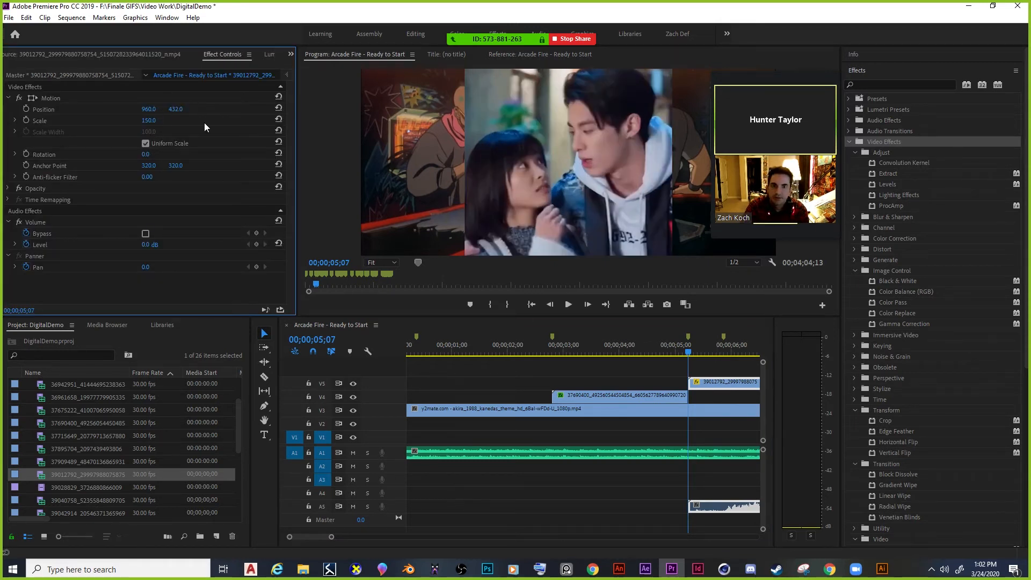
Reorder the two clips: start 39012792 on V5 at the 00;00;02;24 marker and 37690400 on V6 at the 00;00;05;07 marker.
left_click(682, 350)
left_click_drag(683, 352, 657, 356)
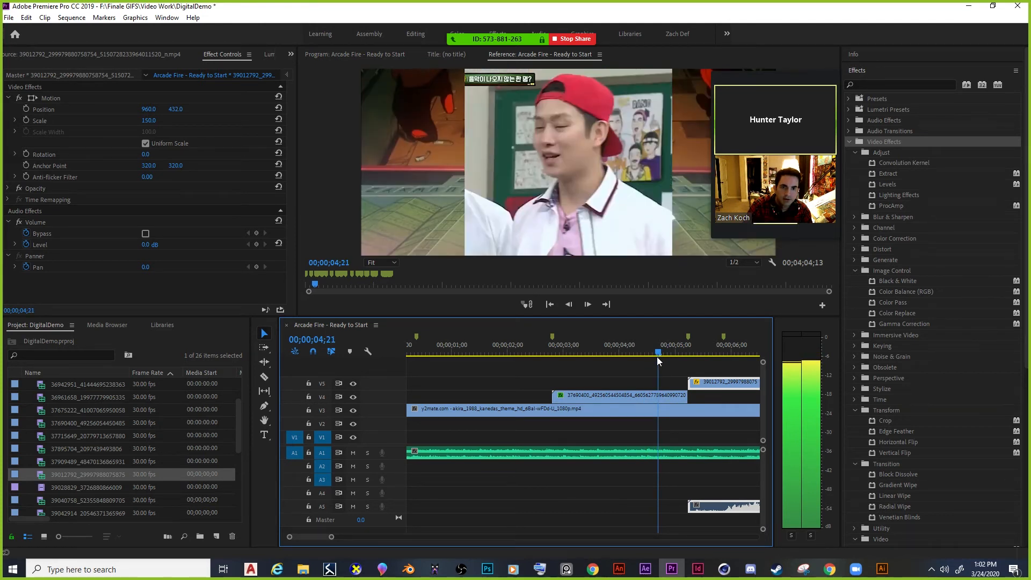
left_click_drag(656, 357, 657, 359)
left_click(668, 395)
key("ctrl+k")
left_click(676, 398)
key("Delete")
mouse_move(714, 381)
left_mouse_down()
mouse_move(580, 385)
mouse_move(728, 366)
left_mouse_up()
left_click(659, 352)
left_click_drag(660, 353, 557, 353)
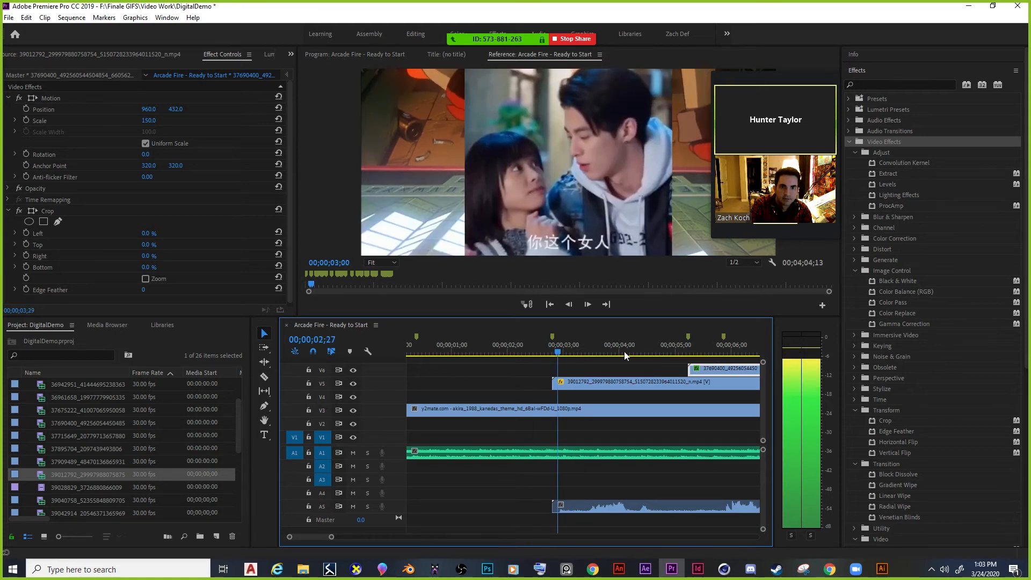
Check the change from clip 39012792 to clip 37690400 around the 00;00;05;07 marker.
left_click(689, 353)
left_click(688, 381)
key("Left")
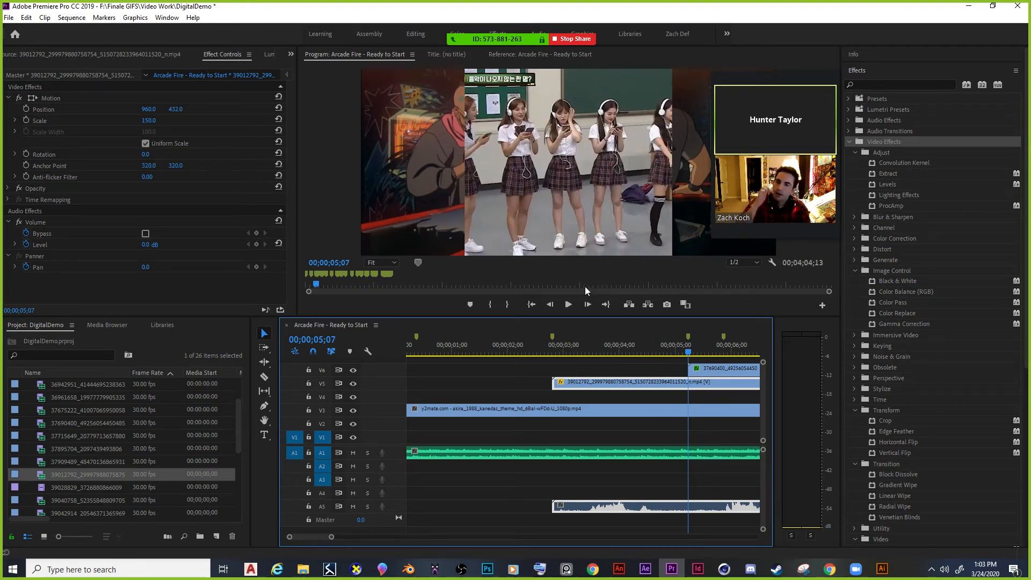
left_click(353, 453)
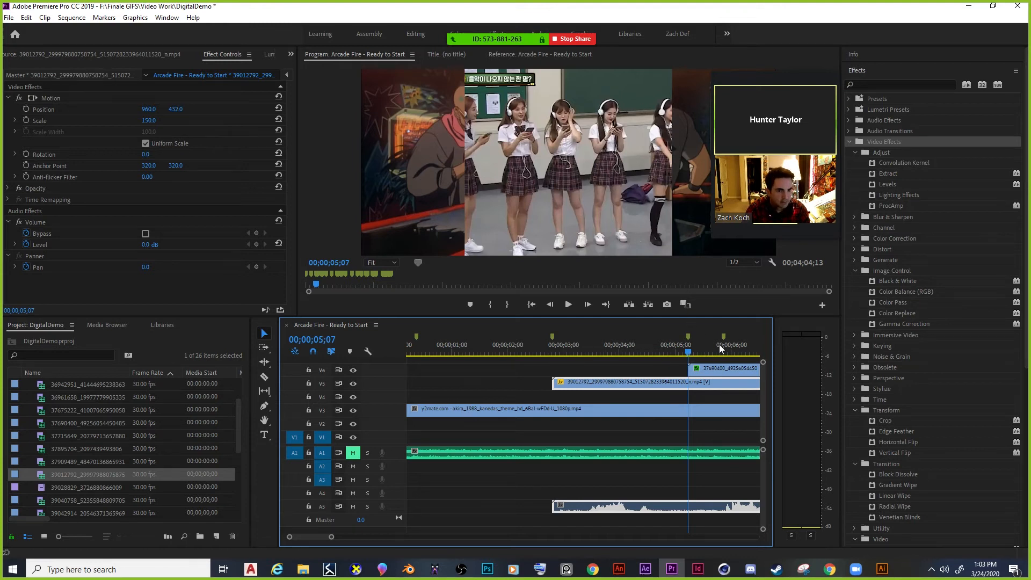
mouse_move(691, 356)
left_mouse_down()
mouse_move(699, 350)
mouse_move(684, 351)
left_mouse_up()
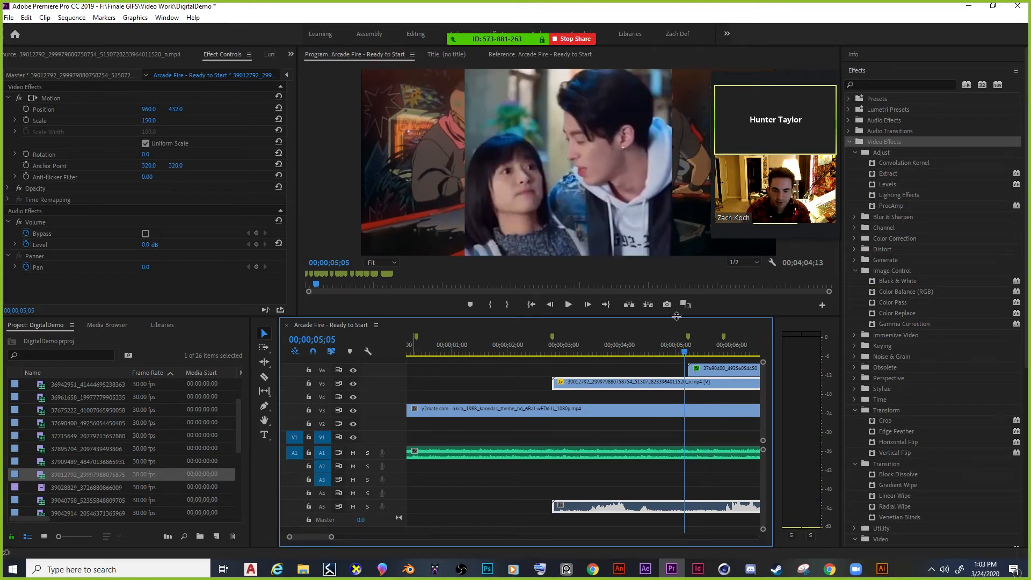
Unlink clip 39012792 from its audio and delete the audio part on A5.
left_click(711, 369)
left_click(648, 385)
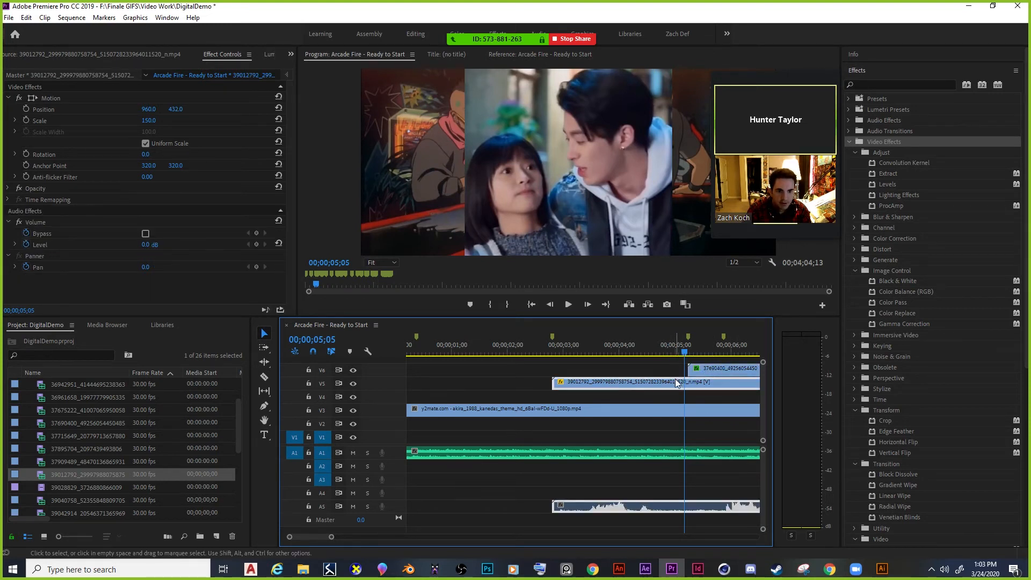
right_click(648, 384)
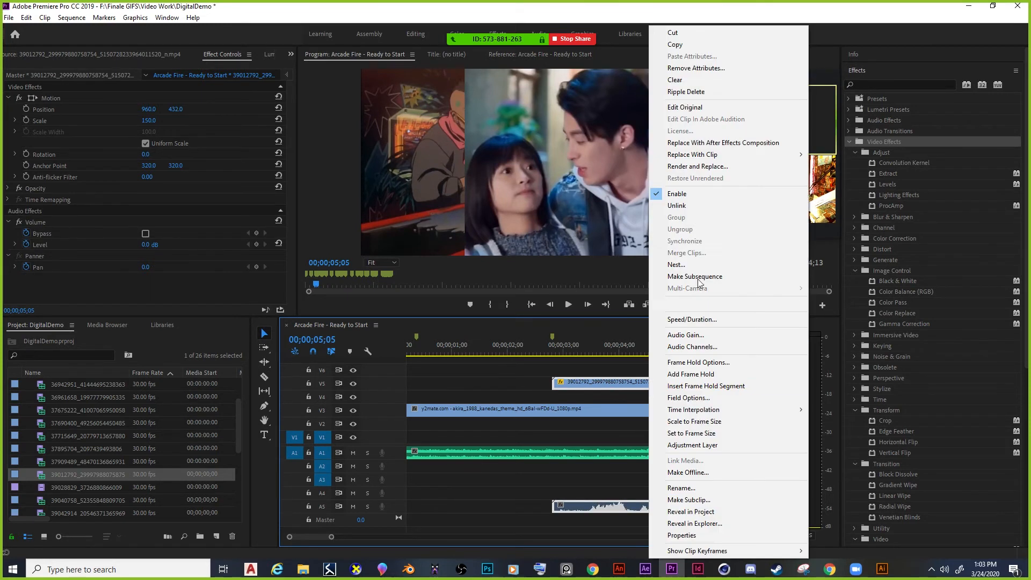
left_click(697, 205)
left_click(631, 505)
key("Delete")
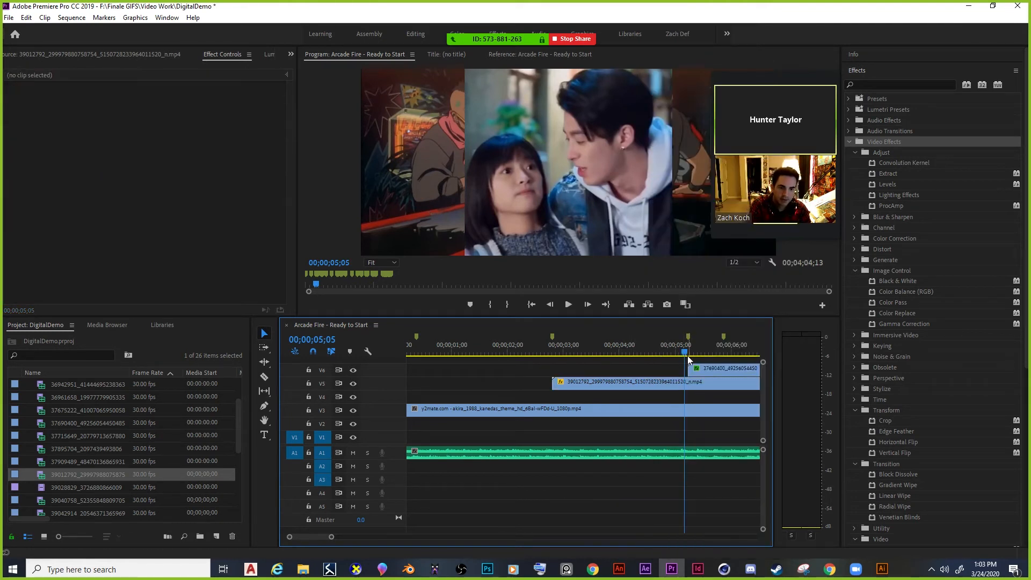
Scrub the sequence to 00;00;05;24 and preview the source clips 39040758 and 39042914.
mouse_move(685, 353)
left_mouse_down()
mouse_move(674, 350)
mouse_move(692, 352)
left_mouse_up()
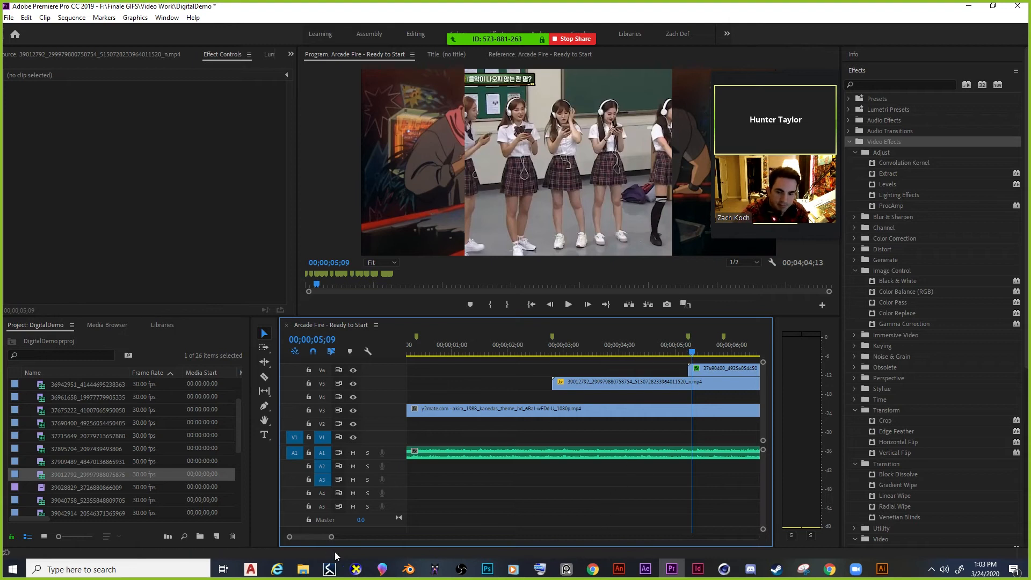
left_click_drag(317, 536, 354, 537)
left_click_drag(547, 354, 554, 351)
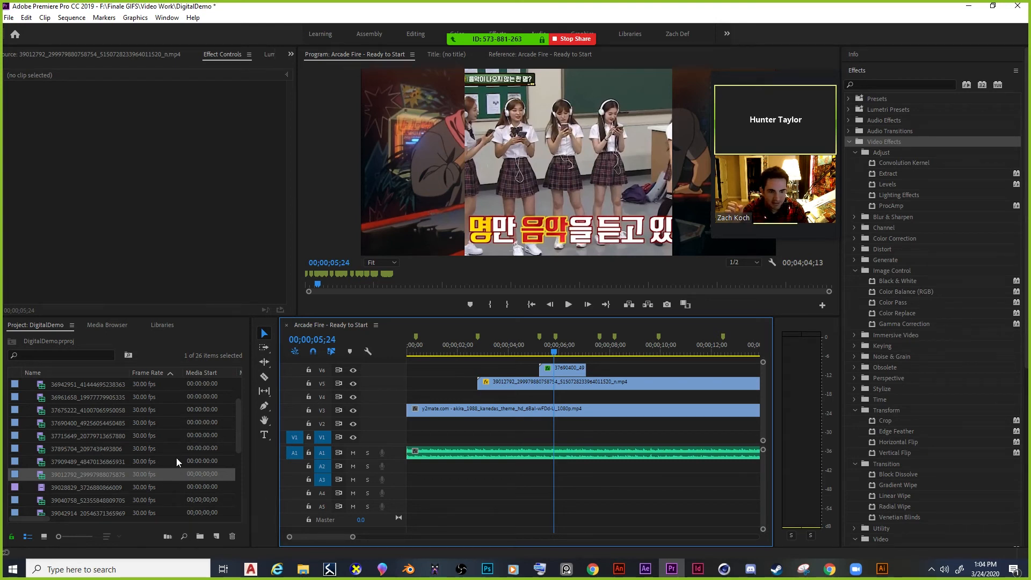
left_click(75, 487)
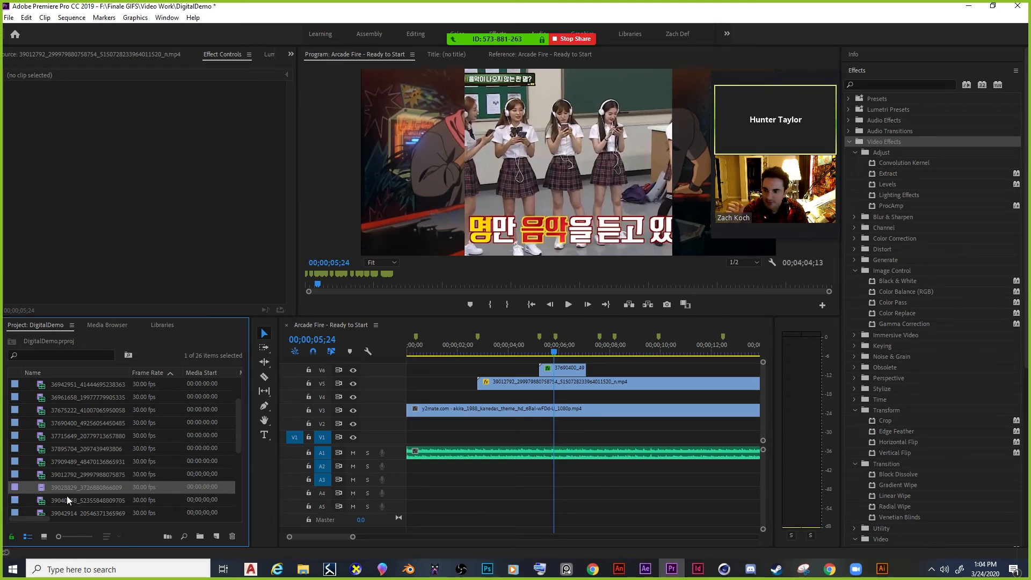
left_click(67, 497)
double_click(47, 500)
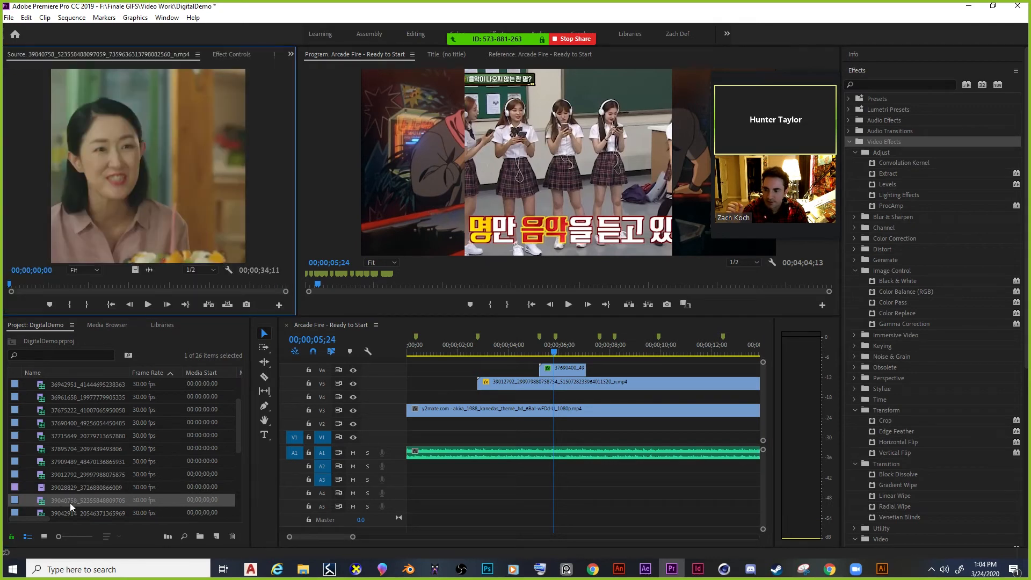
left_click(73, 514)
double_click(42, 513)
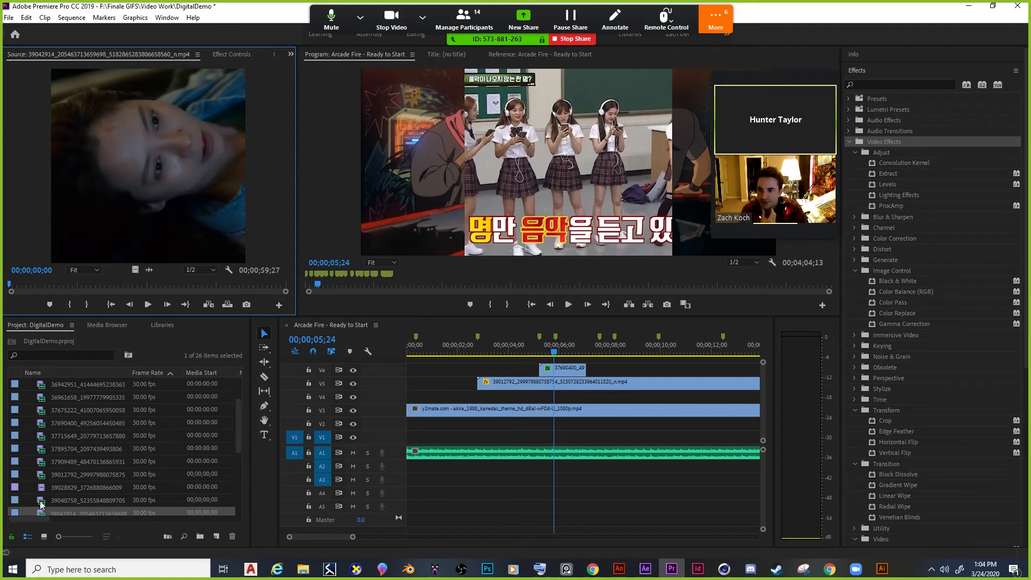
scroll(92, 500, "down", 1)
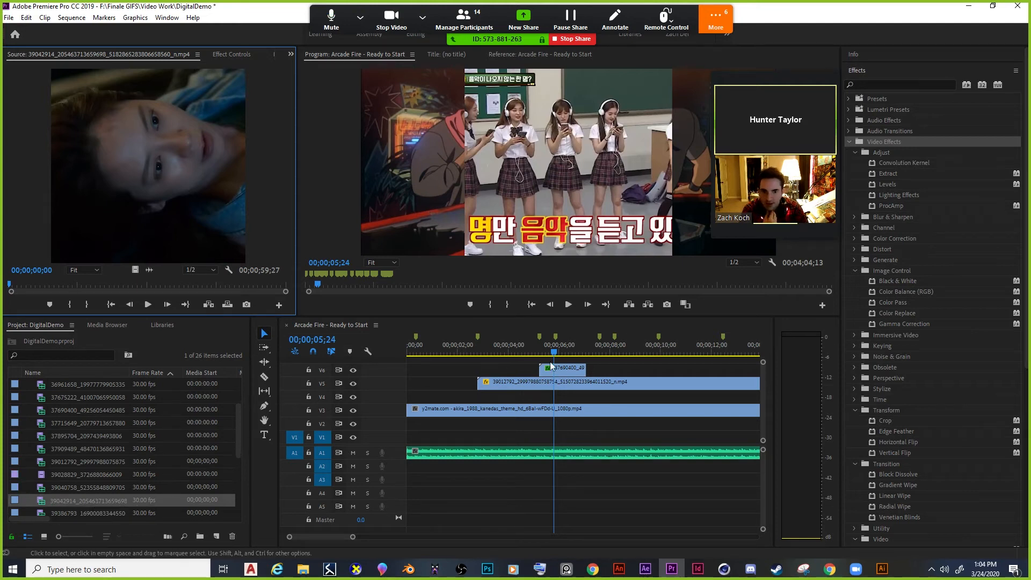
Mute the music track A1 and place the playhead on the 00;00;05;26 marker.
left_click(352, 453)
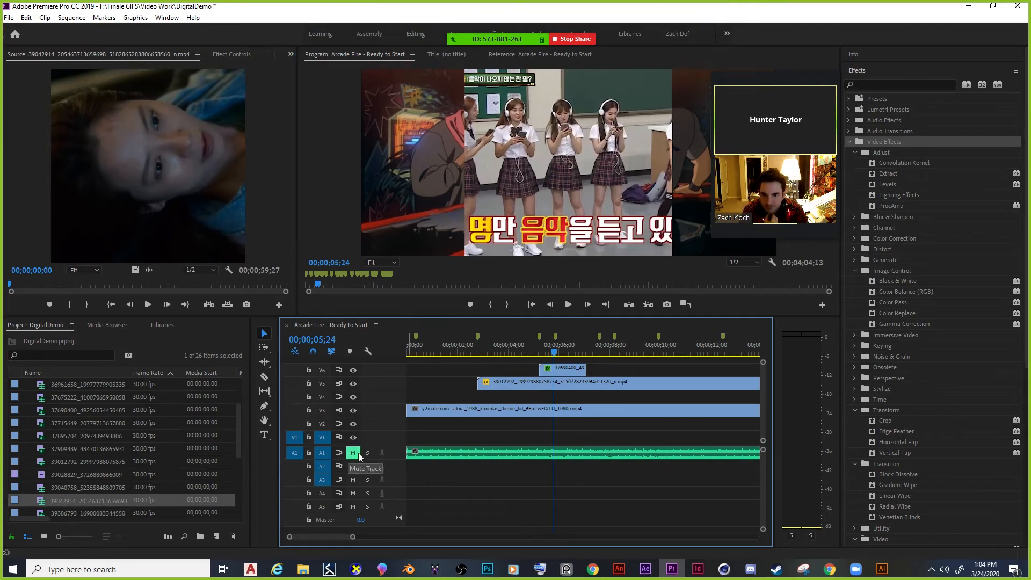
left_click_drag(552, 351, 590, 360)
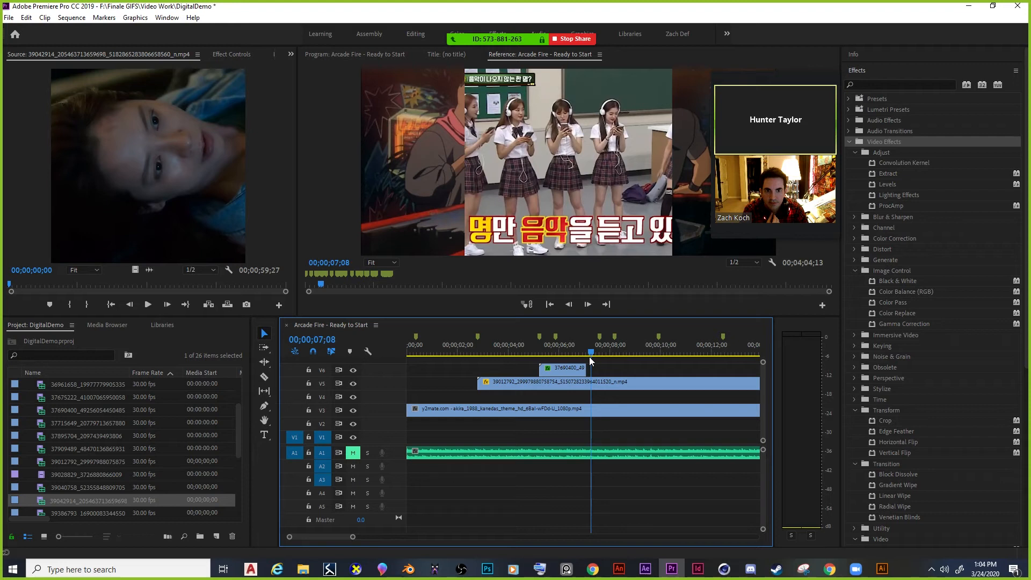
left_click_drag(352, 536, 338, 539)
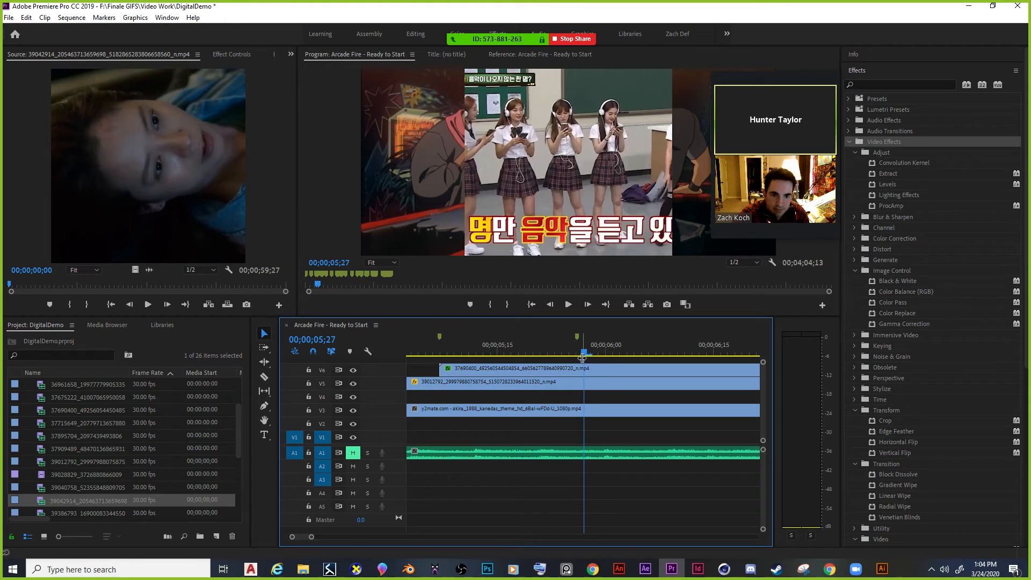
left_click_drag(585, 356, 577, 355)
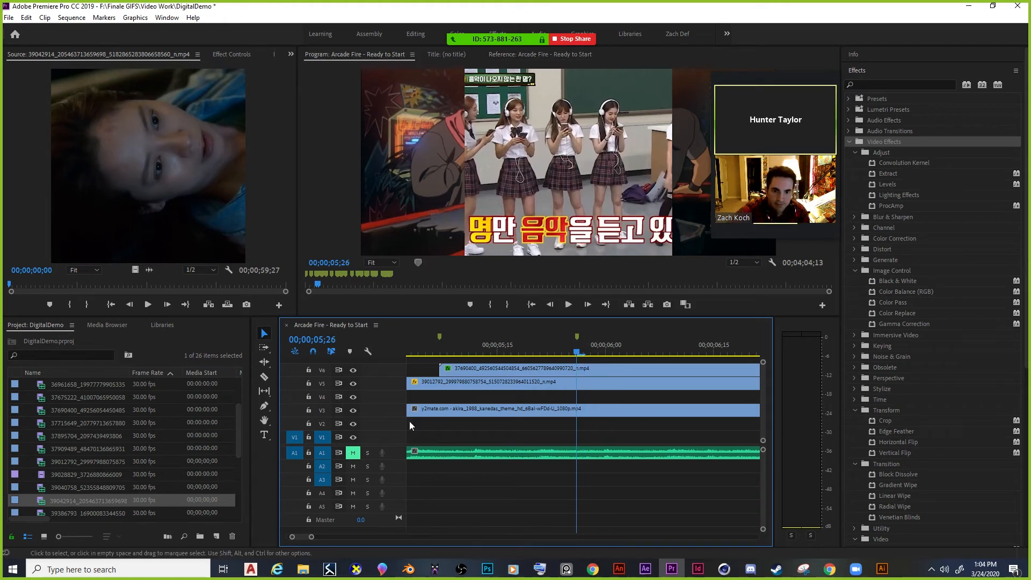
scroll(495, 416, "up", 7)
scroll(528, 404, "down", 6)
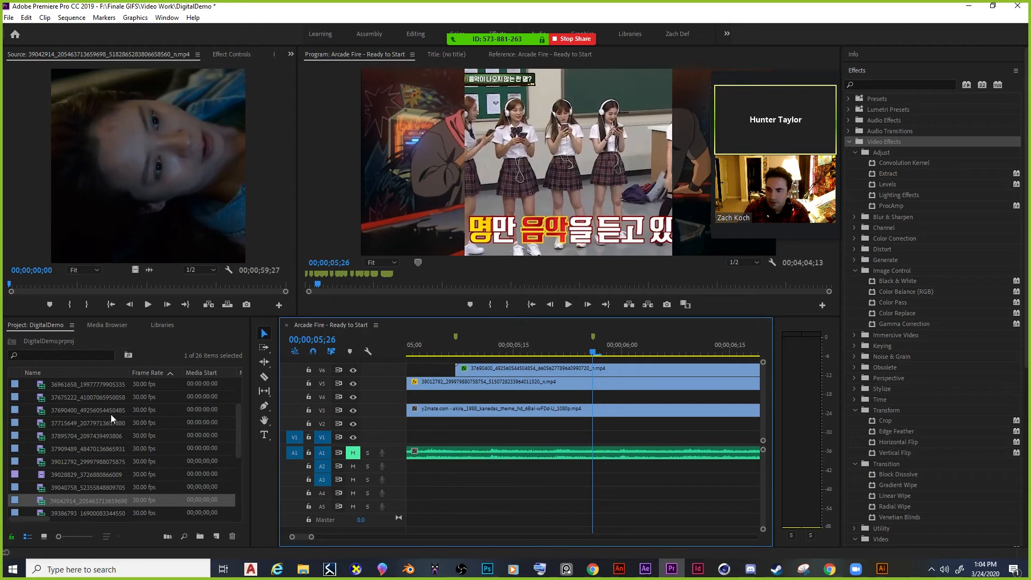
Place clip 39042914 on V7 at the 00;00;05;26 marker, unlink it and delete its audio.
left_click(77, 504)
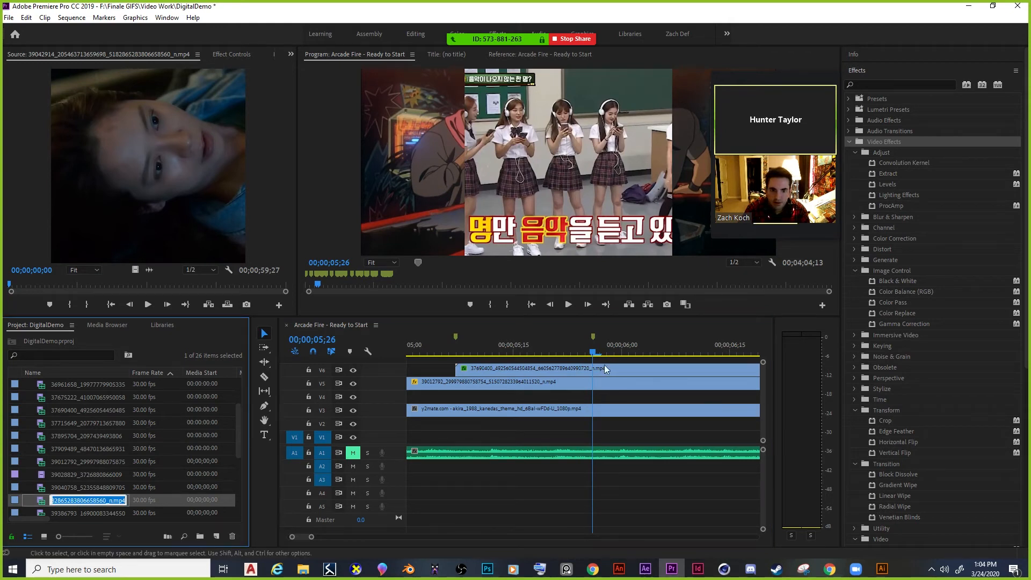
left_click_drag(53, 501, 601, 359)
right_click(649, 359)
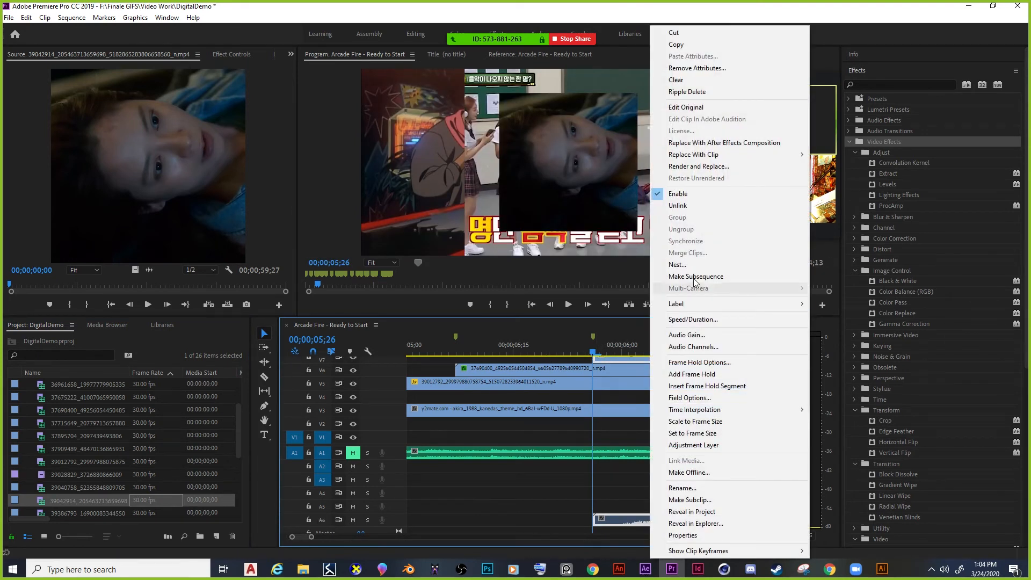
left_click(682, 206)
left_click(659, 517)
key("Delete")
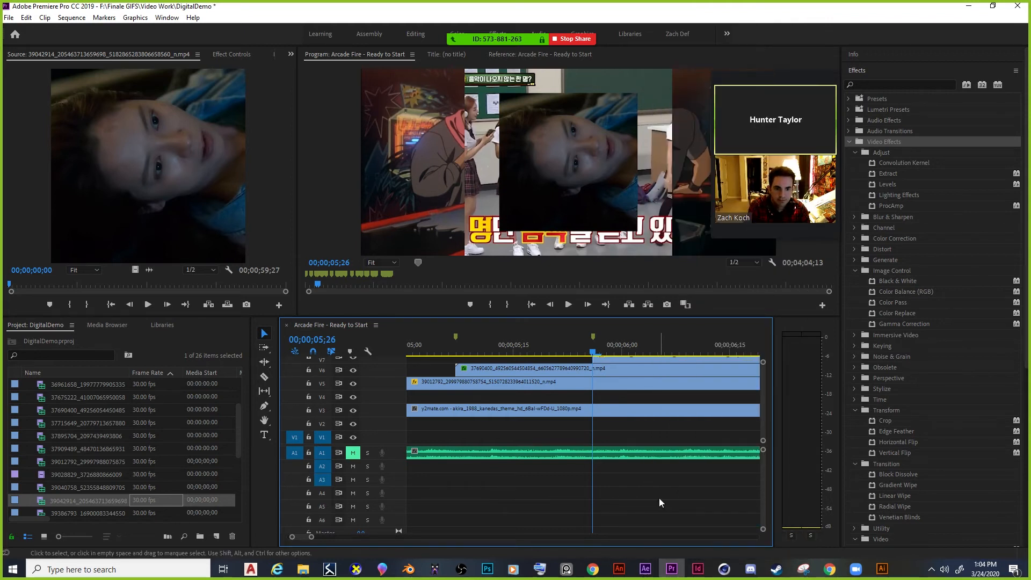
Set the Motion scale of clip 39042914 to 150.
left_click(618, 357)
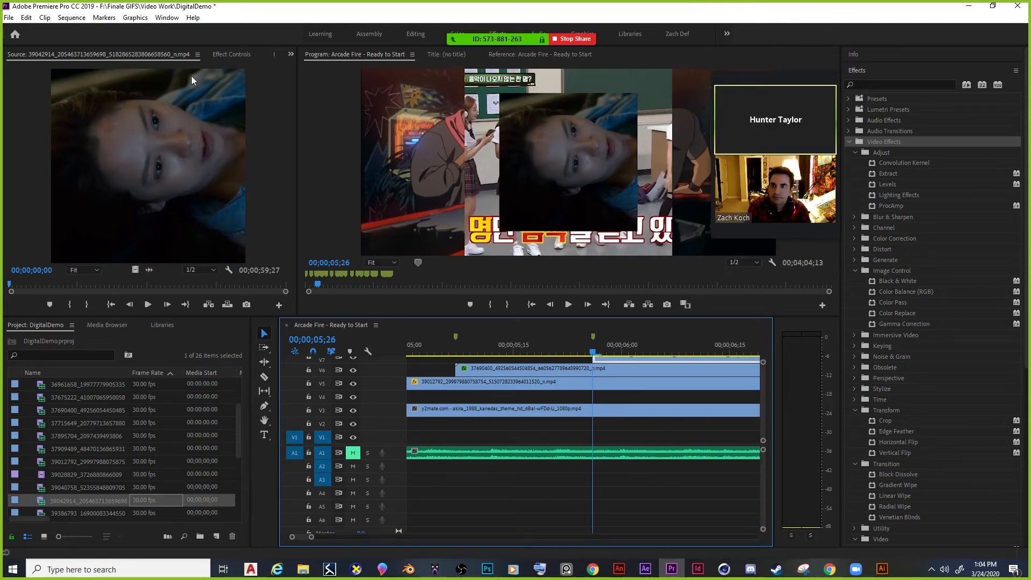
left_click(220, 53)
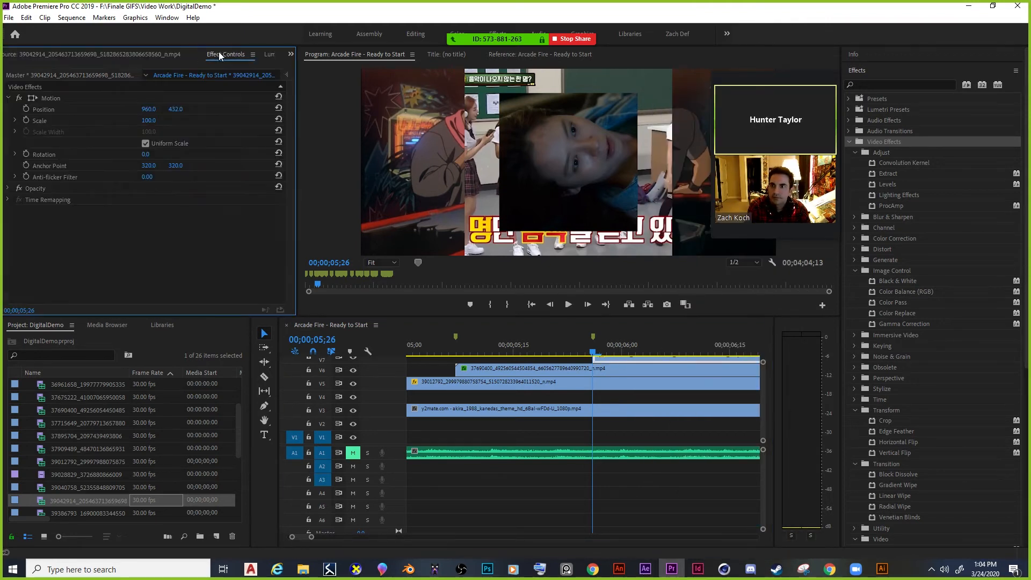
left_click(150, 120)
type("150")
key("Return")
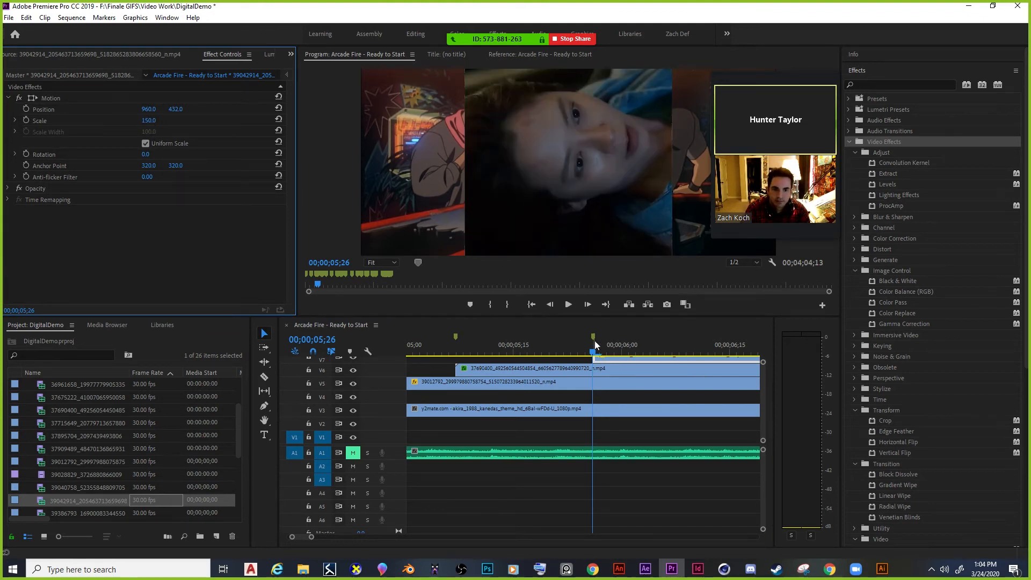
Split clip 37690400 on V6 at the 00;00;05;26 marker, delete the part after the cut and play the sequence from 00;00;05;07.
left_click_drag(594, 352, 218, 339)
key("space")
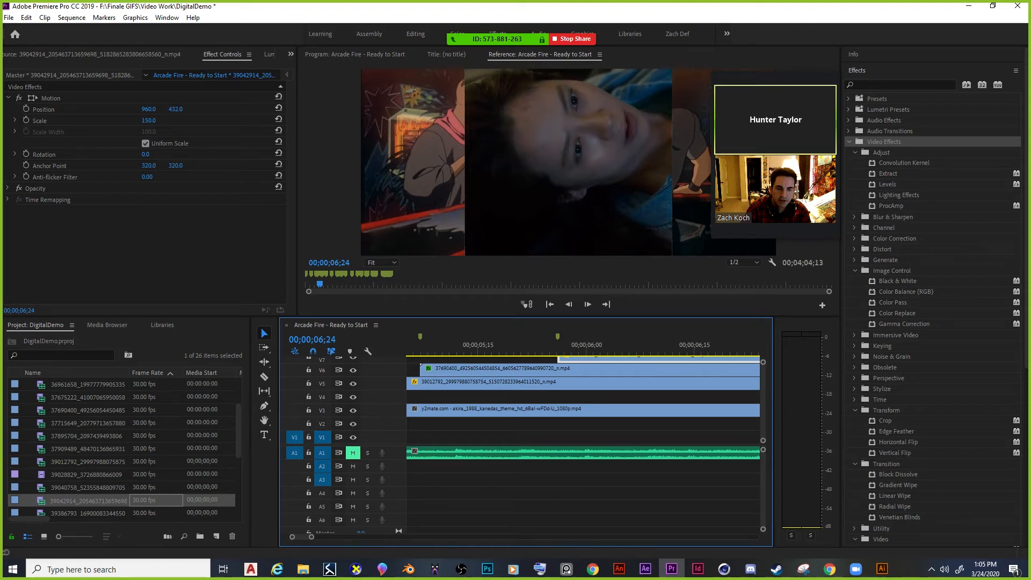
left_click(530, 353)
left_click(531, 371)
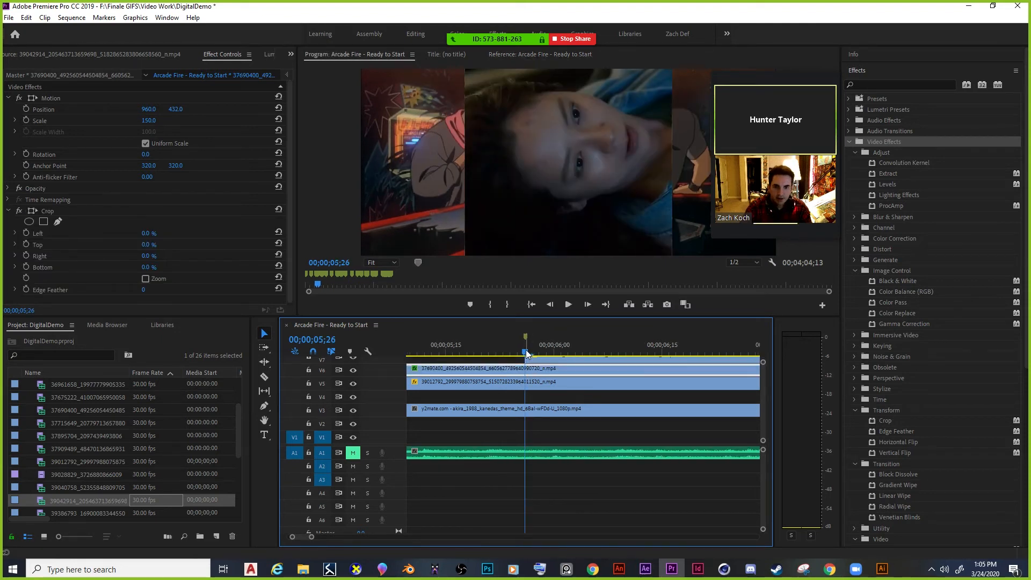
left_click_drag(531, 354, 524, 384)
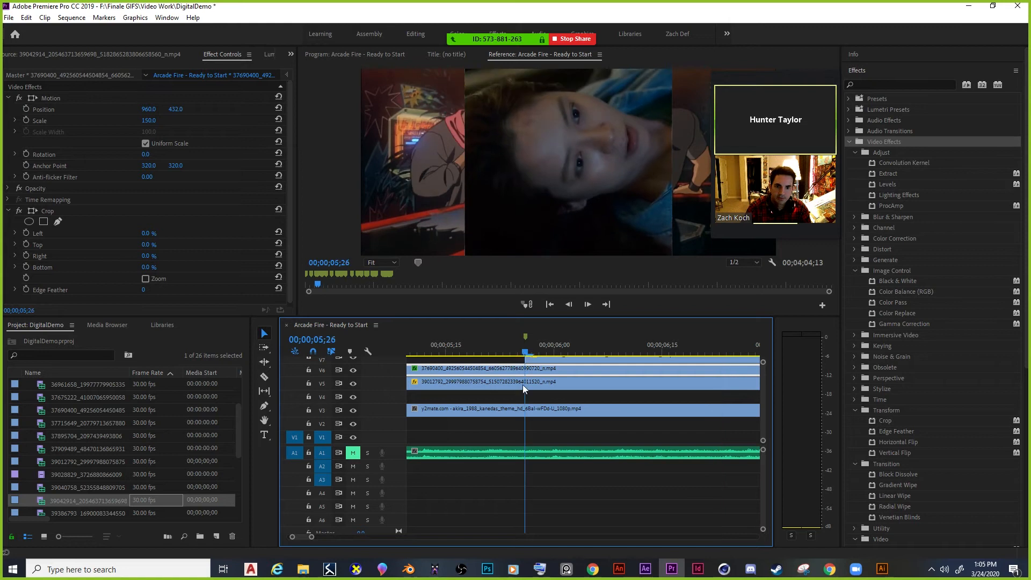
key("ctrl+k")
key("Delete")
left_click(540, 385)
mouse_move(526, 352)
left_mouse_down()
mouse_move(334, 356)
mouse_move(484, 353)
left_mouse_up()
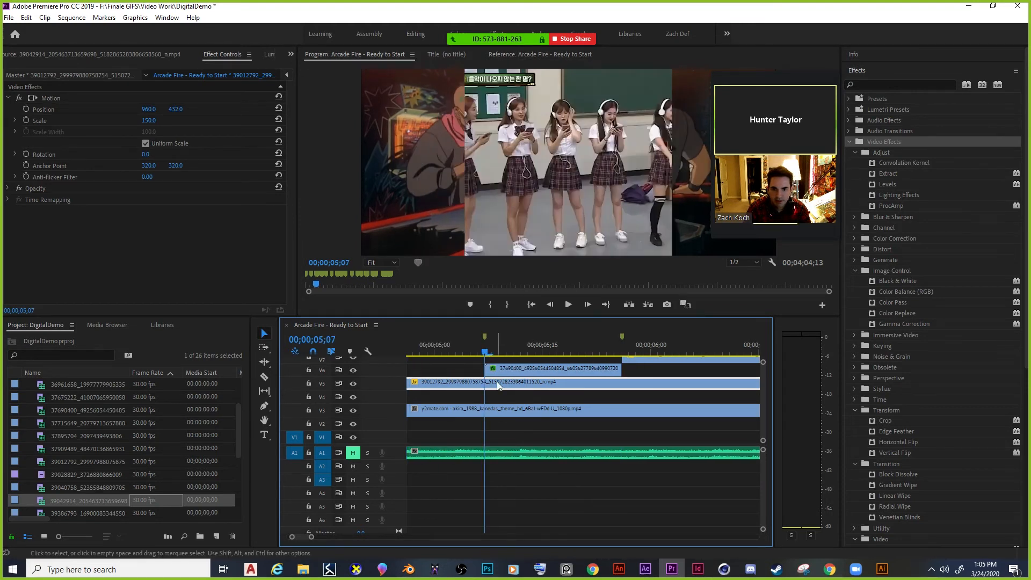
key("space")
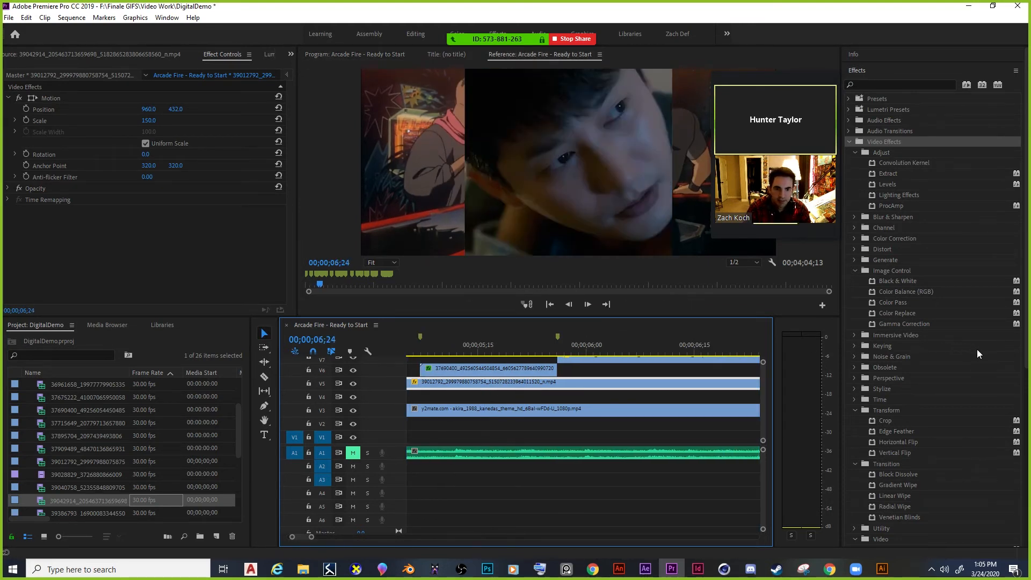
Split clip 39042914 on V7 at the marker near 00;00;07;18 and delete the part after the cut.
left_click(670, 359)
key("shift+m")
key("ctrl+k")
left_click(627, 359)
key("Delete")
key("Left")
Preview the unused clips from the project bin in the source monitor to choose one for the 00;00;08;06 marker.
left_click_drag(598, 352, 894, 364)
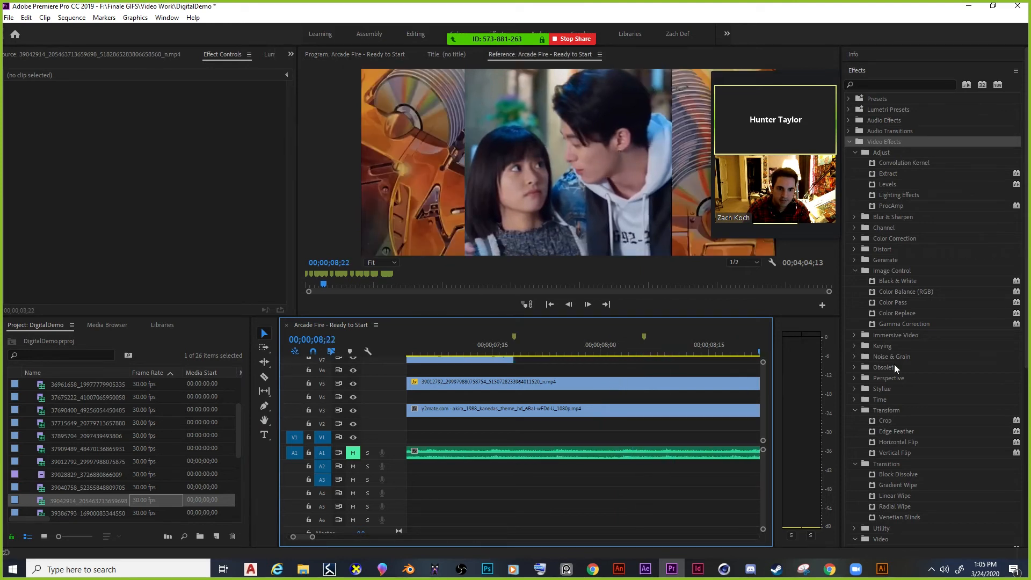
left_click_drag(894, 364, 546, 353)
left_click(74, 512)
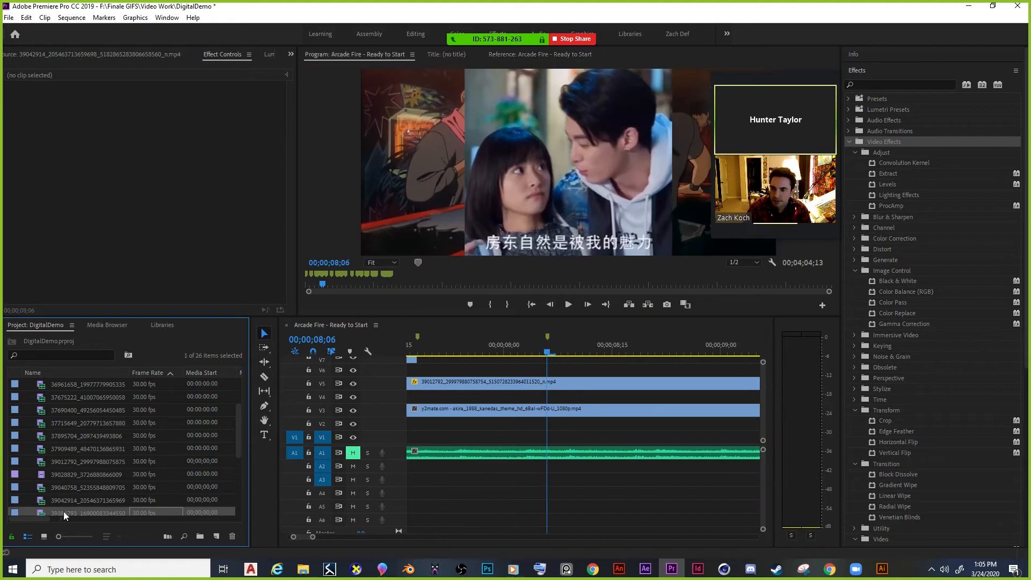
double_click(39, 512)
scroll(79, 475, "down", 2)
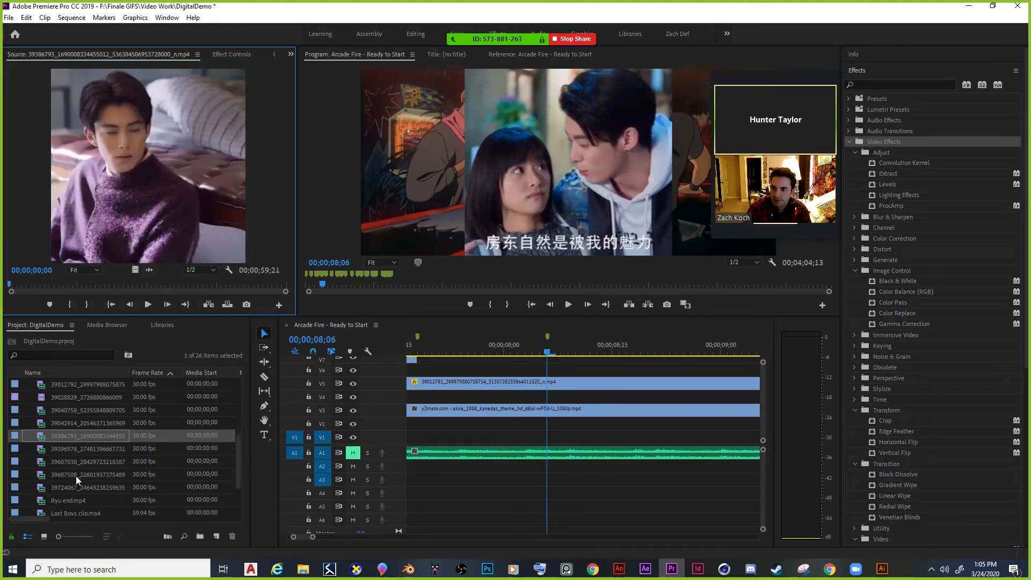
double_click(40, 461)
double_click(48, 486)
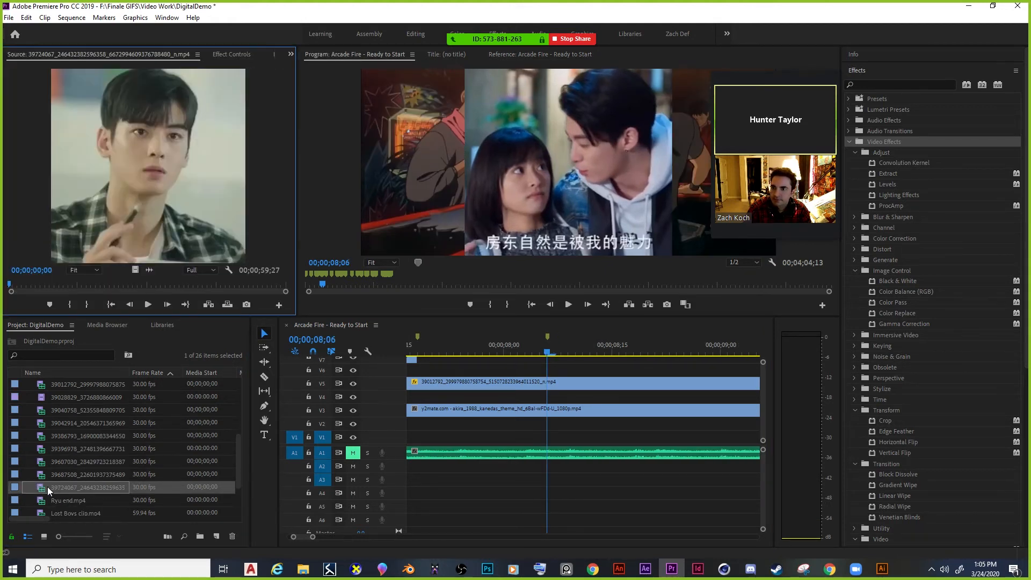
double_click(44, 502)
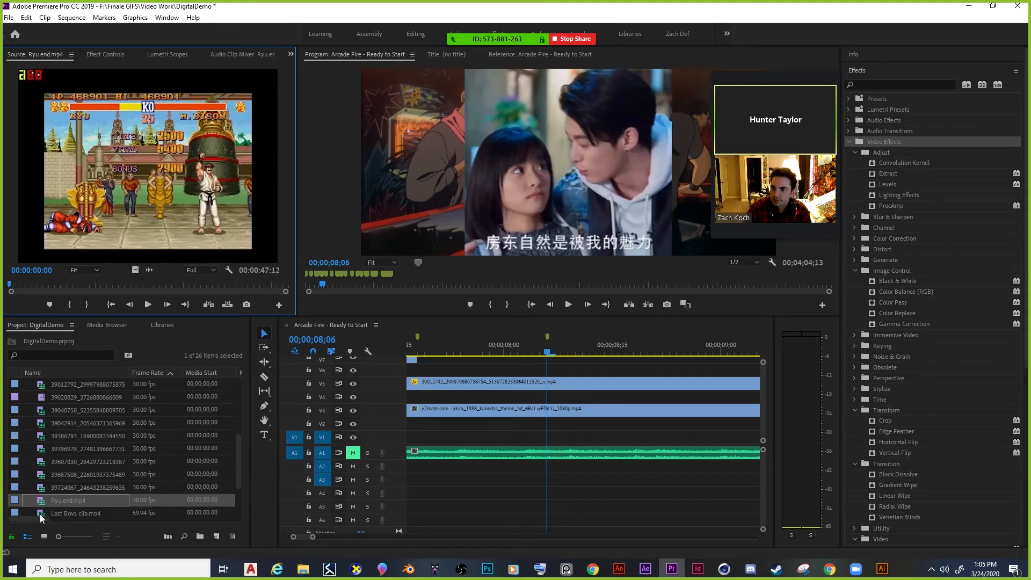
double_click(40, 514)
scroll(54, 477, "down", 2)
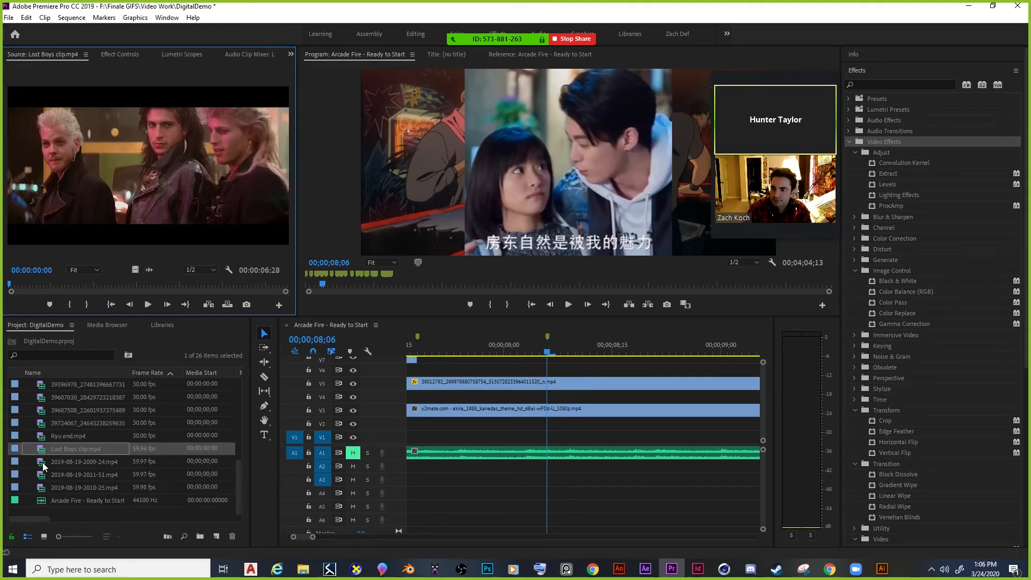
double_click(43, 462)
double_click(49, 487)
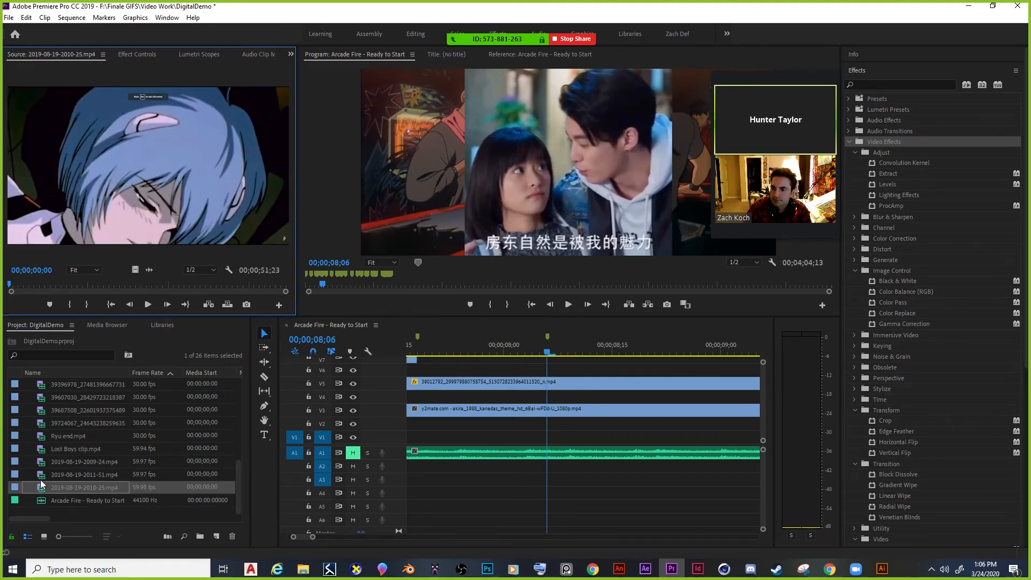
double_click(46, 397)
scroll(59, 407, "up", 5)
left_click(44, 400)
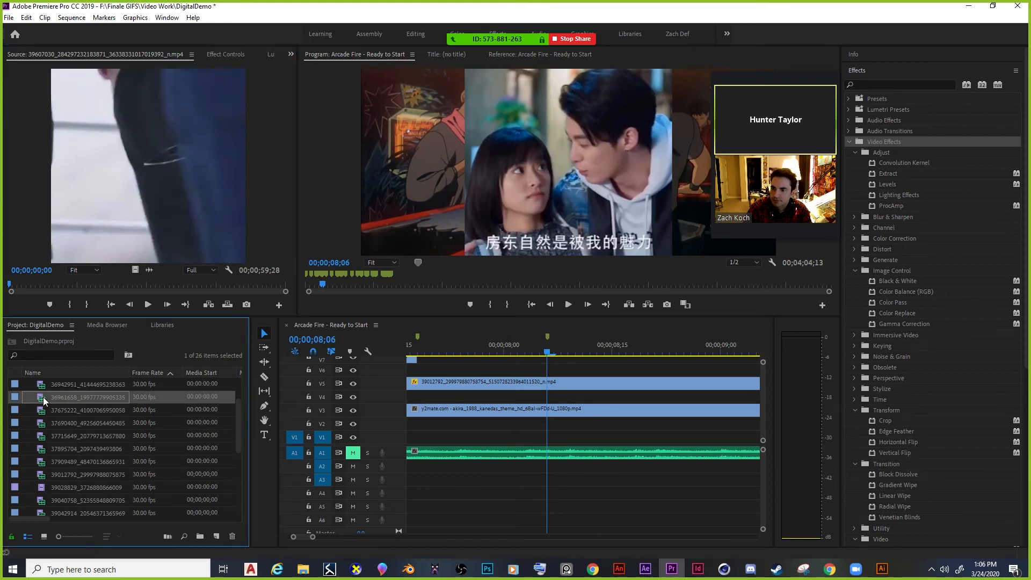
Place clip 36961658 on V6 at the 00;00;08;06 marker and set its Motion scale to 150.
double_click(44, 398)
left_click_drag(92, 399, 553, 368)
left_click(234, 55)
left_click(152, 121)
type("150")
key("Return")
left_click(547, 353)
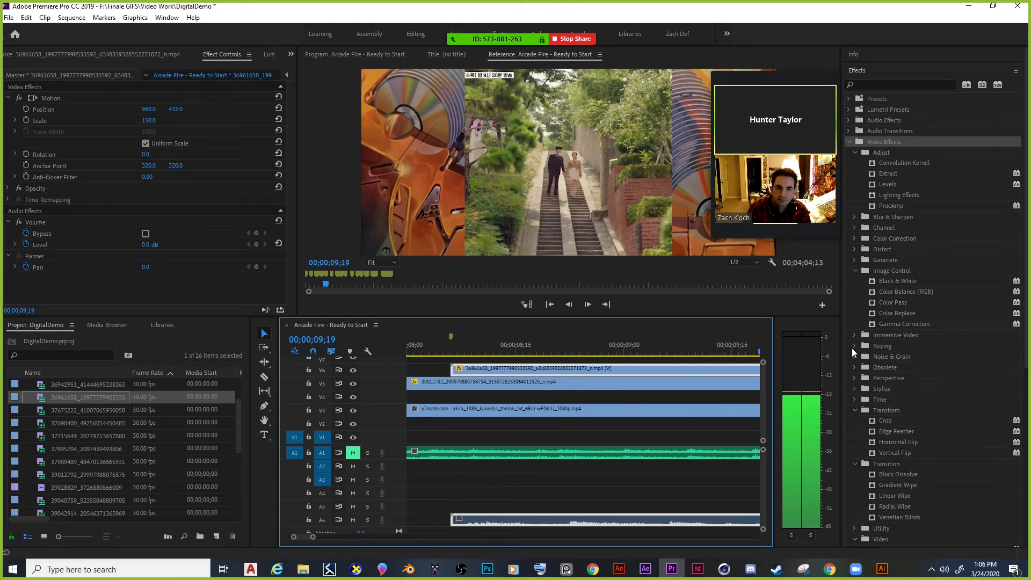
Unlink clip 36961658 on V6 from its audio on A6 and delete the audio.
key("space")
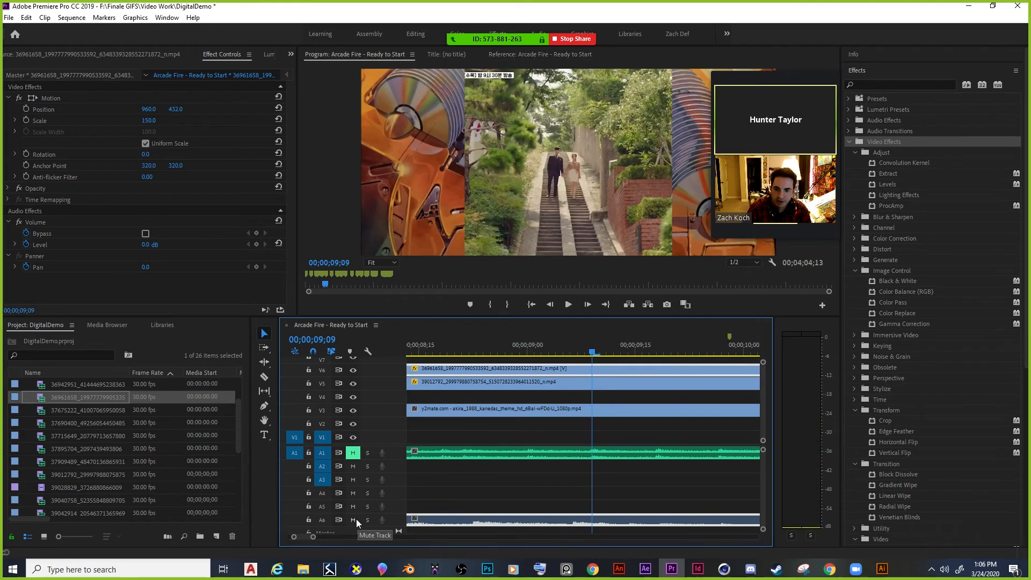
right_click(544, 520)
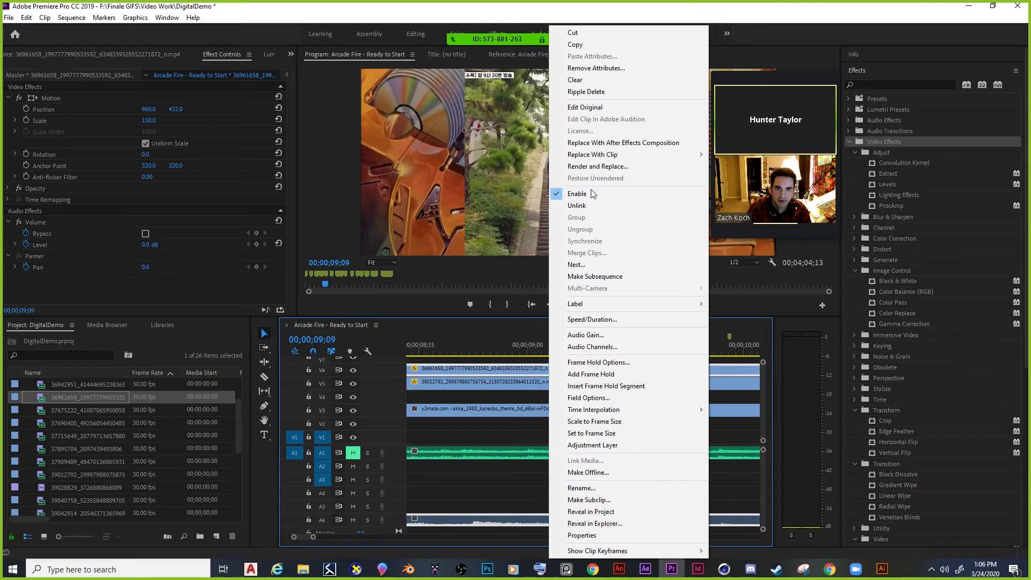
left_click(569, 206)
left_click(569, 520)
key("Delete")
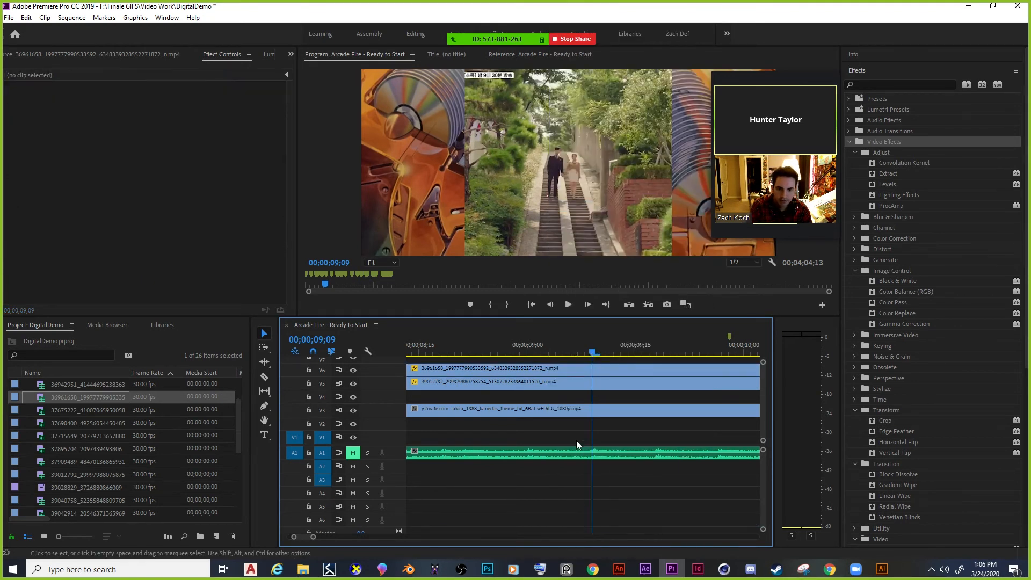
Split clip 36961658 on V6 at the markers from 00;00;09;28 to 00;00;15;12 and delete the segment ending at 00;00;15;12.
left_click_drag(597, 350, 660, 348)
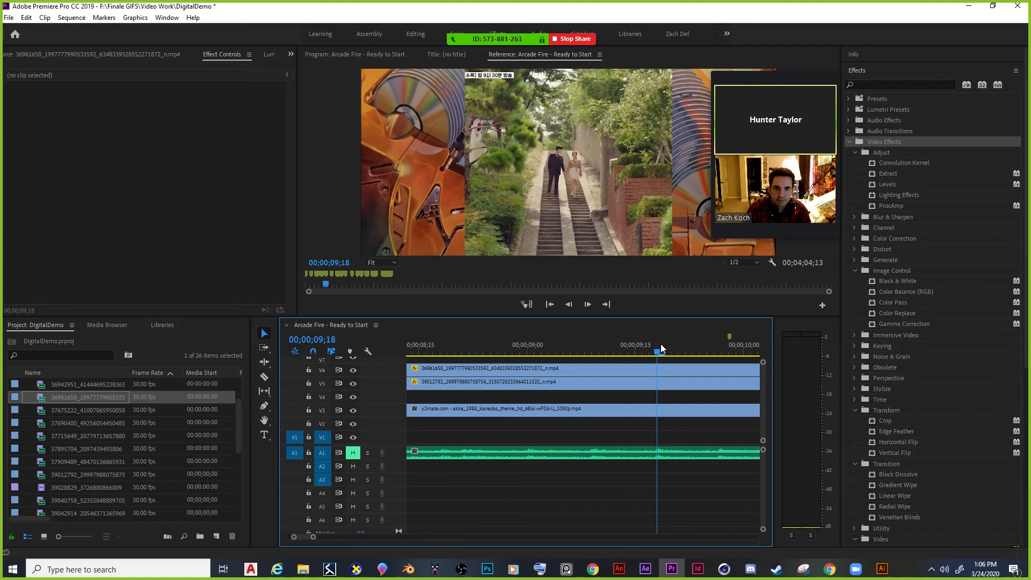
left_click_drag(660, 348, 604, 347)
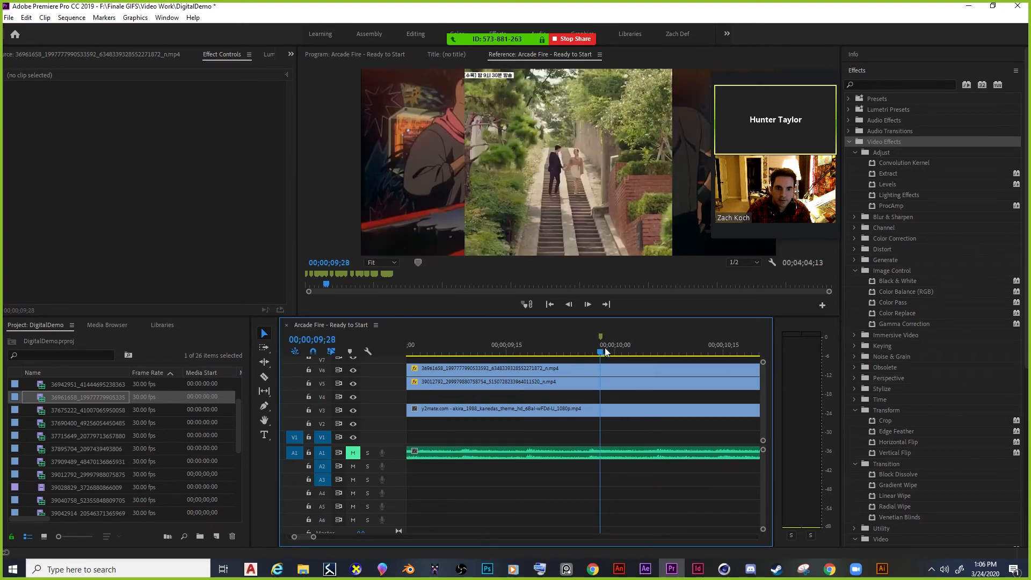
left_click(600, 372)
key("ctrl+k")
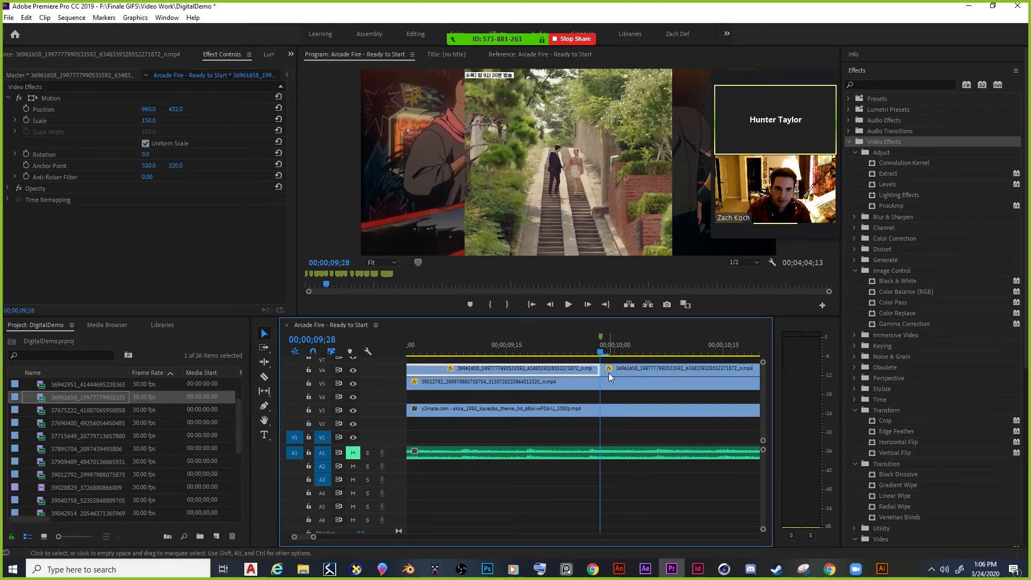
left_click(633, 368)
left_click_drag(601, 349, 907, 350)
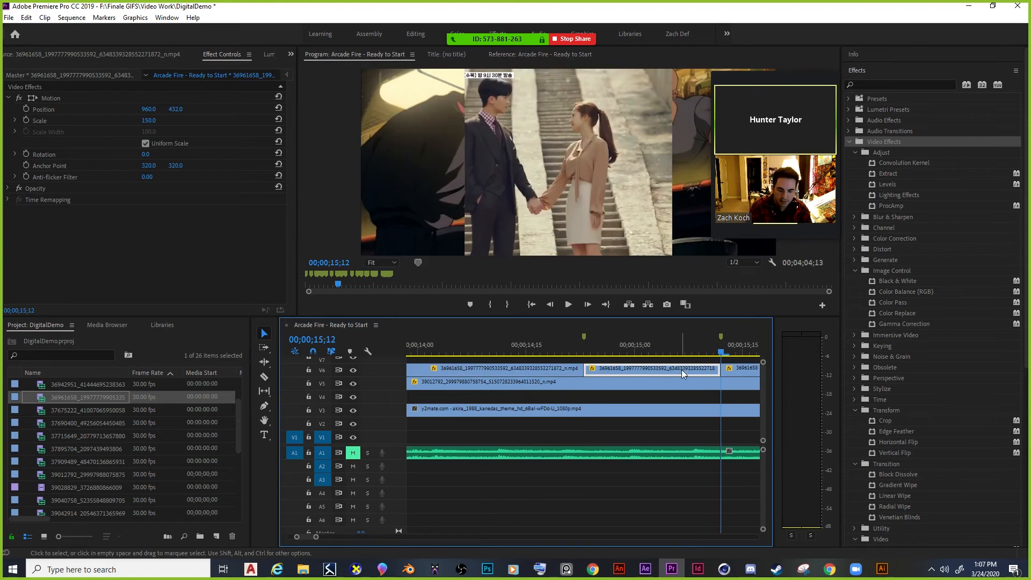
key("Delete")
Split clip 36961658 on V6 at the 00;00;16;17 and 00;00;17;05 markers and delete the part between the cuts.
left_click_drag(721, 349, 847, 349)
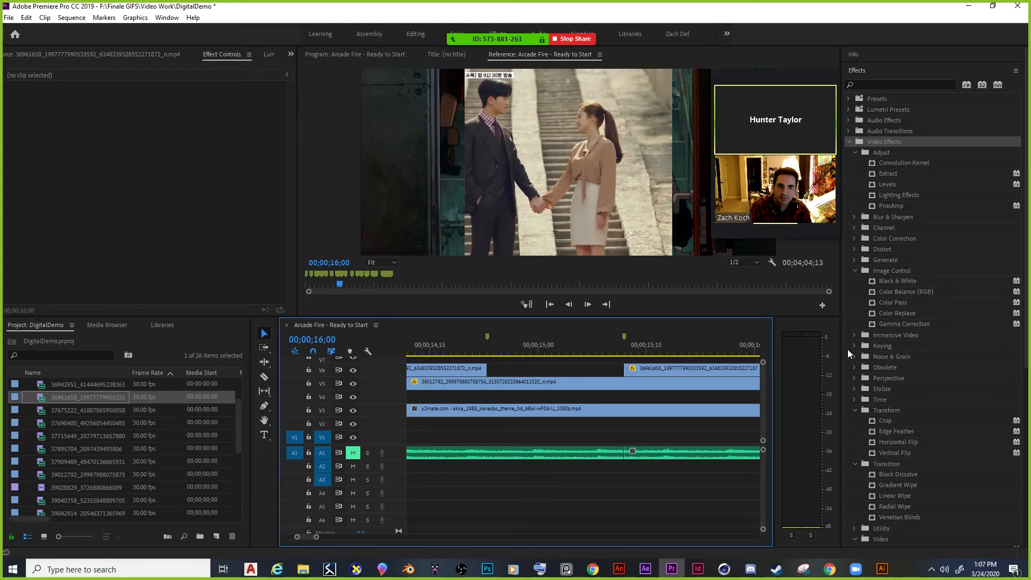
left_click_drag(564, 352, 553, 366)
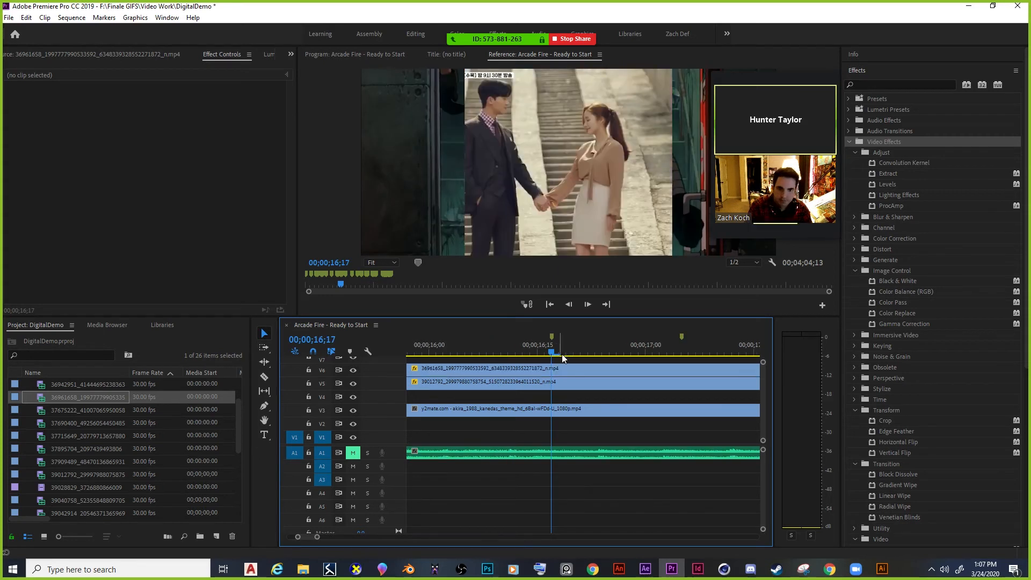
left_click(555, 369)
key("ctrl+k")
left_click_drag(553, 350, 682, 345)
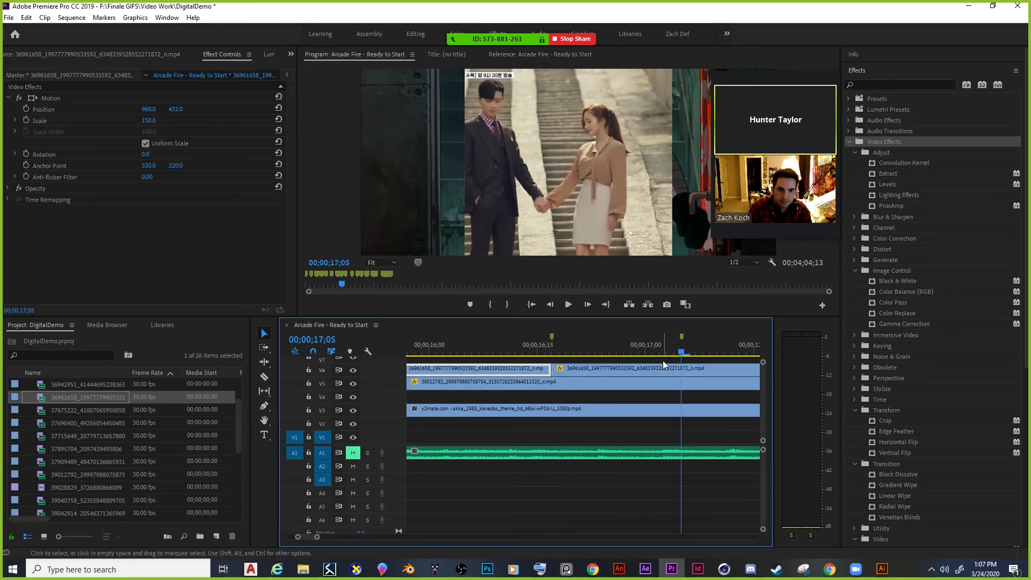
key("ctrl+k")
left_click(636, 372)
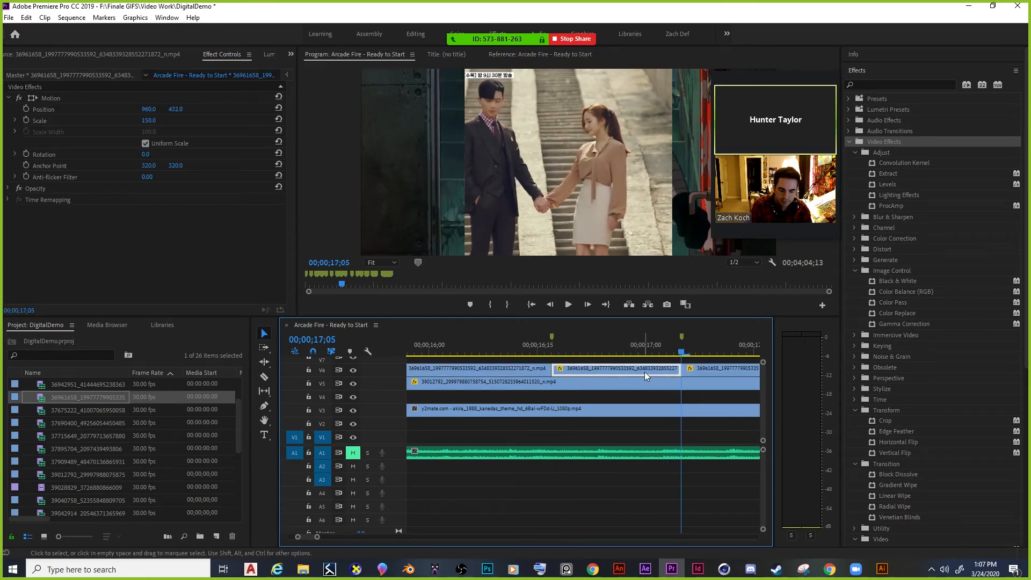
key("Delete")
Preview clips 37675222 and 36929062, and place clip 36929062 on V7 at the 00;00;15;12 marker.
left_click_drag(677, 351, 544, 348)
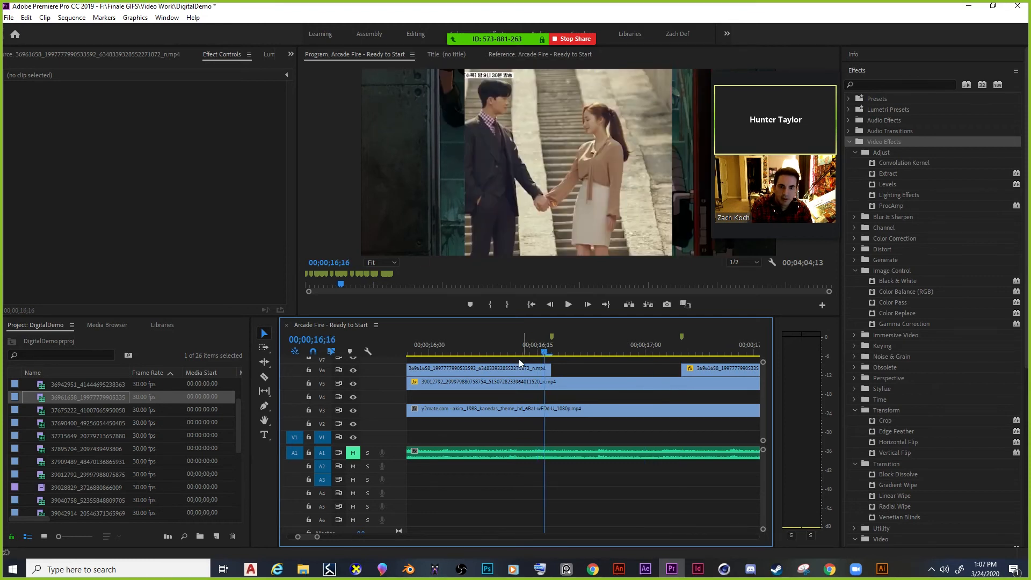
left_click(43, 414)
double_click(43, 414)
scroll(65, 427, "up", 2)
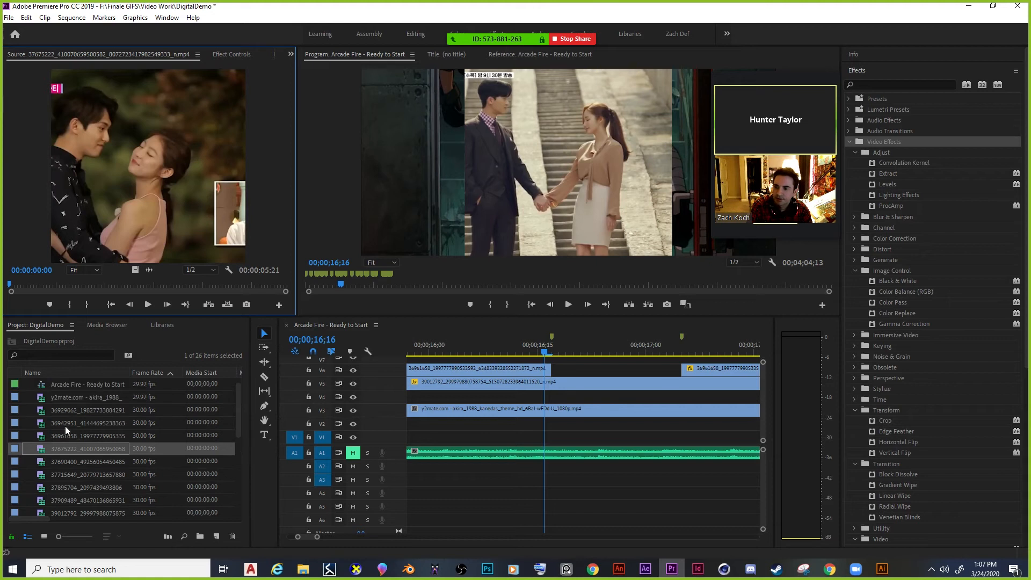
double_click(44, 411)
left_click_drag(42, 412, 462, 361)
Split clip 36929062 on V7 at the 00;00;16;17 marker and delete the part before the cut.
mouse_move(699, 353)
left_mouse_down()
mouse_move(426, 345)
mouse_move(699, 354)
left_mouse_up()
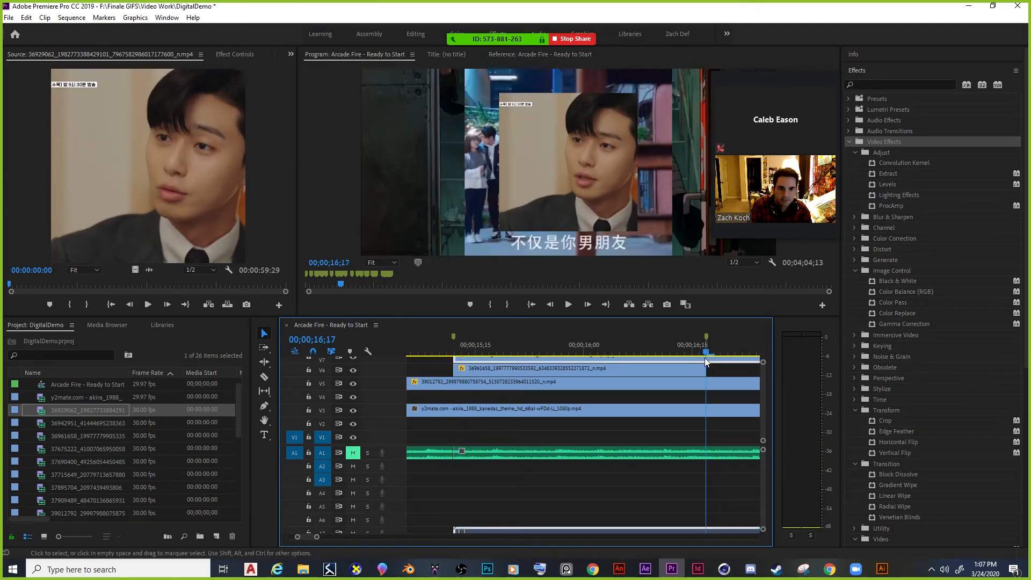
key("Delete")
key("ctrl+z")
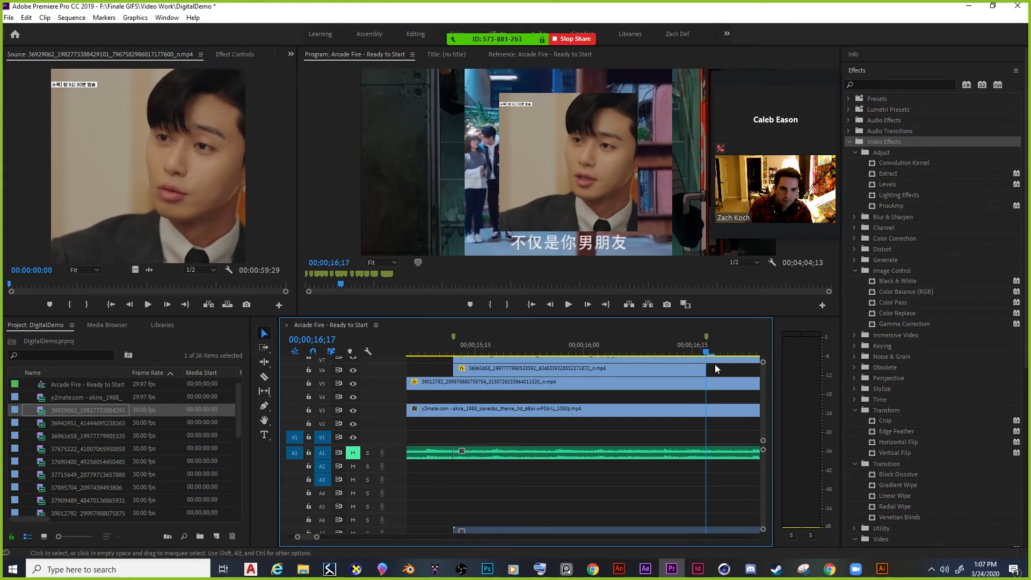
key("ctrl+k")
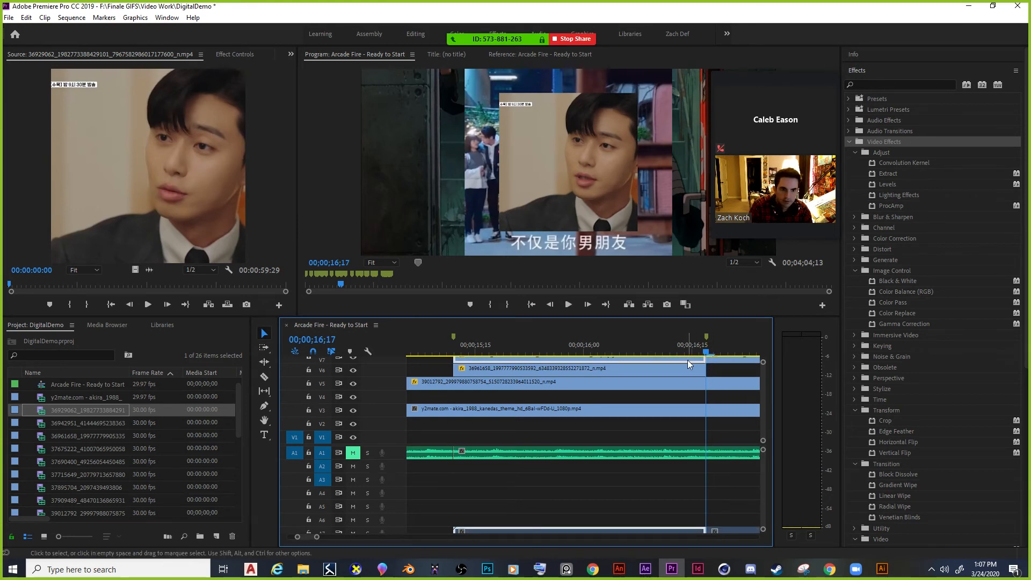
key("Delete")
Set the Motion scale of clip 36929062 to 150.
mouse_move(715, 353)
left_mouse_down()
mouse_move(624, 352)
mouse_move(791, 349)
mouse_move(707, 352)
left_mouse_up()
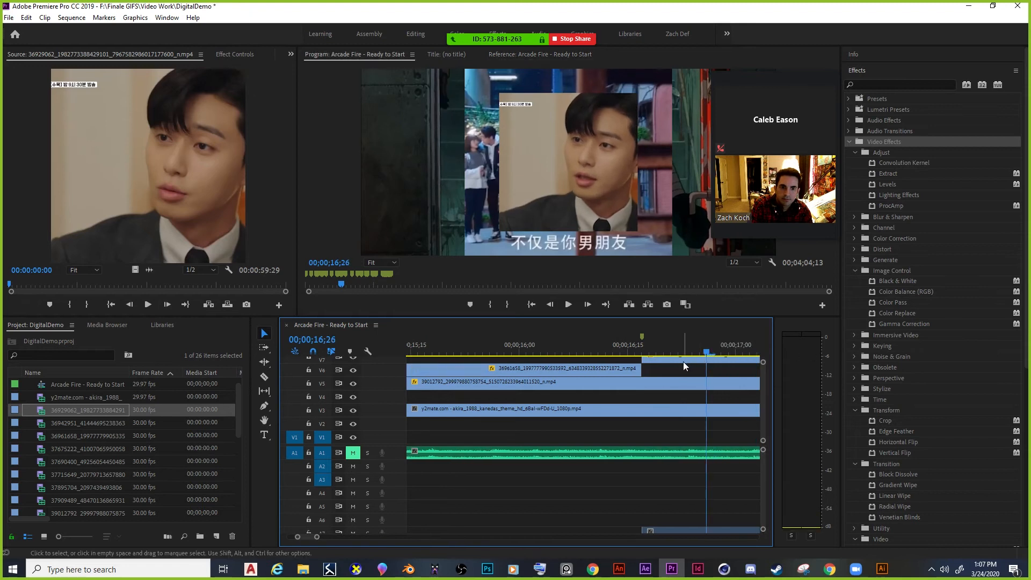
left_click(234, 54)
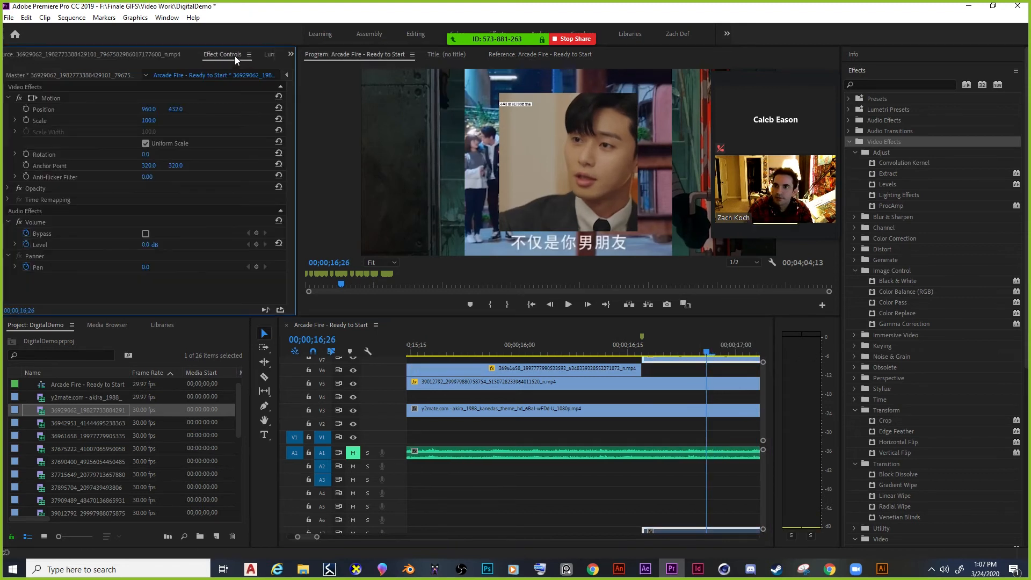
left_click(148, 120)
type("150")
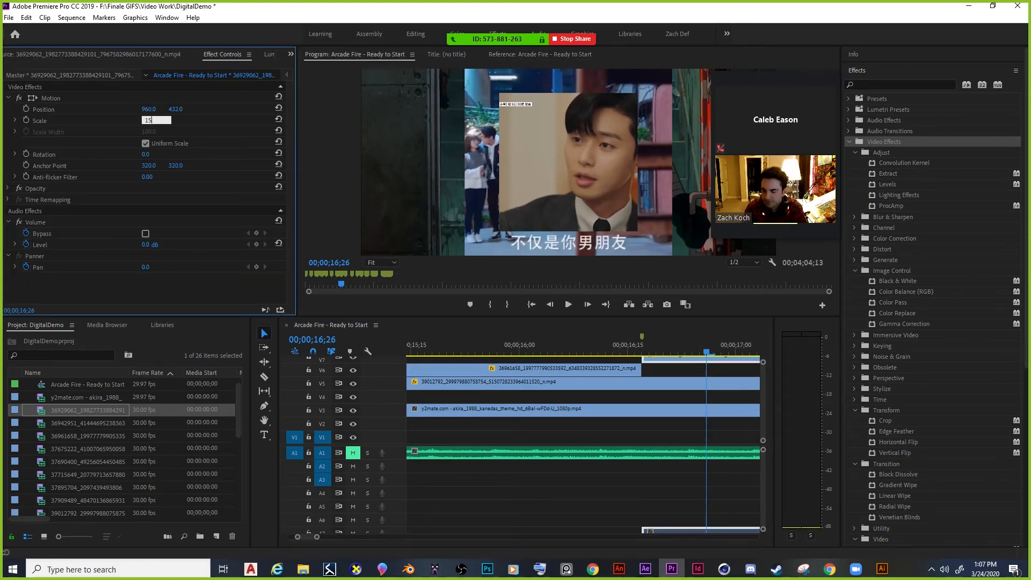
key("Return")
Unlink clip 36929062 on V7 from its audio and delete the audio.
left_click_drag(684, 352, 635, 341)
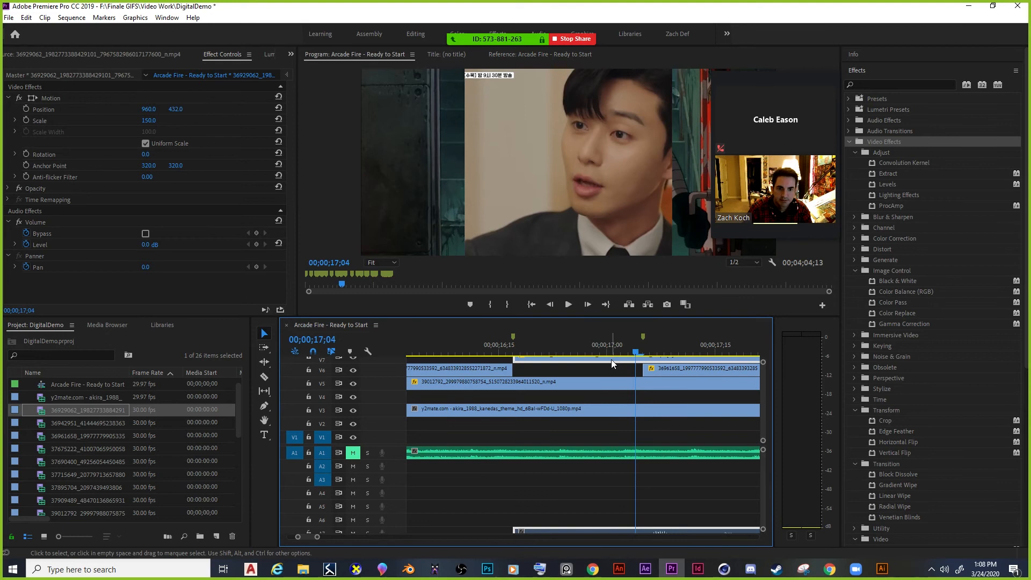
right_click(611, 359)
left_click(644, 208)
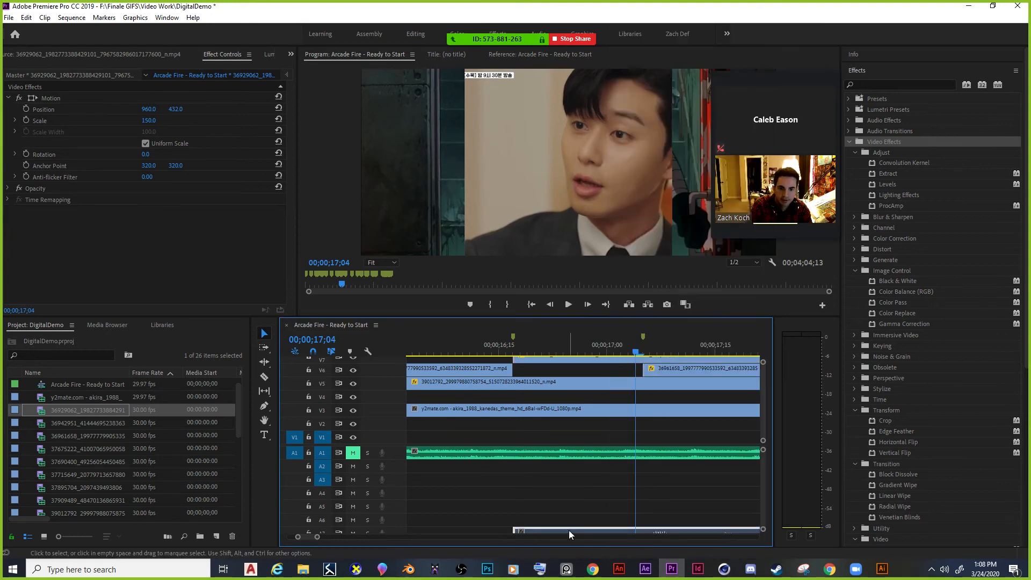
left_click(569, 530)
Split clip 36929062 on V7 at the 00;00;17;05 and 00;00;19;00 markers and delete the part before the second cut.
left_click(643, 353)
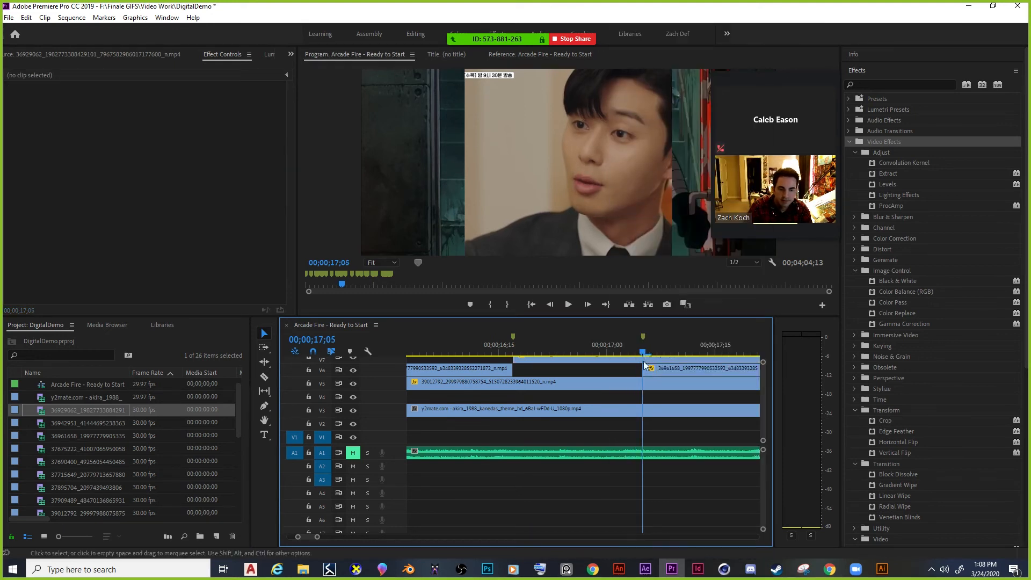
left_click(646, 362)
key("ctrl+k")
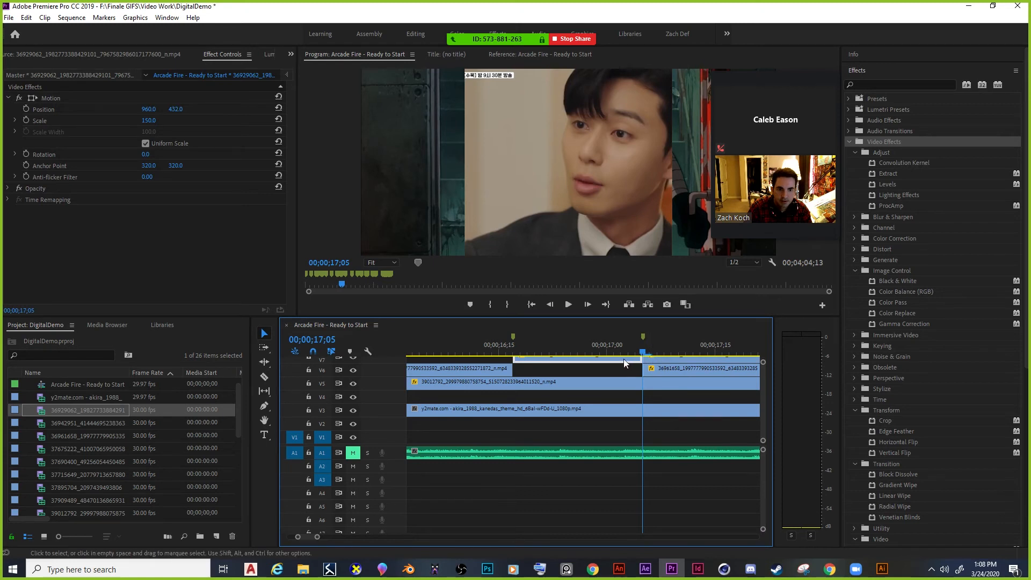
mouse_move(644, 352)
left_mouse_down()
mouse_move(840, 352)
mouse_move(635, 353)
left_mouse_up()
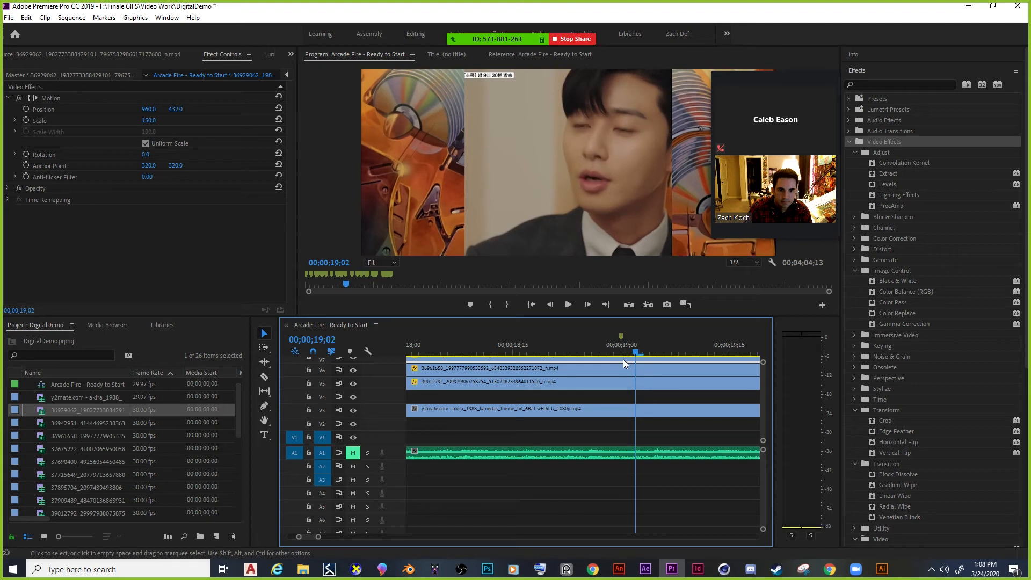
key("Left")
key("Left")
key("ctrl+k")
left_click(608, 360)
key("Delete")
Split clip 36929062 on V7 at the 00;00;21;27, 00;00;26;02 and 00;00;26;13 markers and delete the part between the last two cuts.
left_click_drag(623, 353, 201, 343)
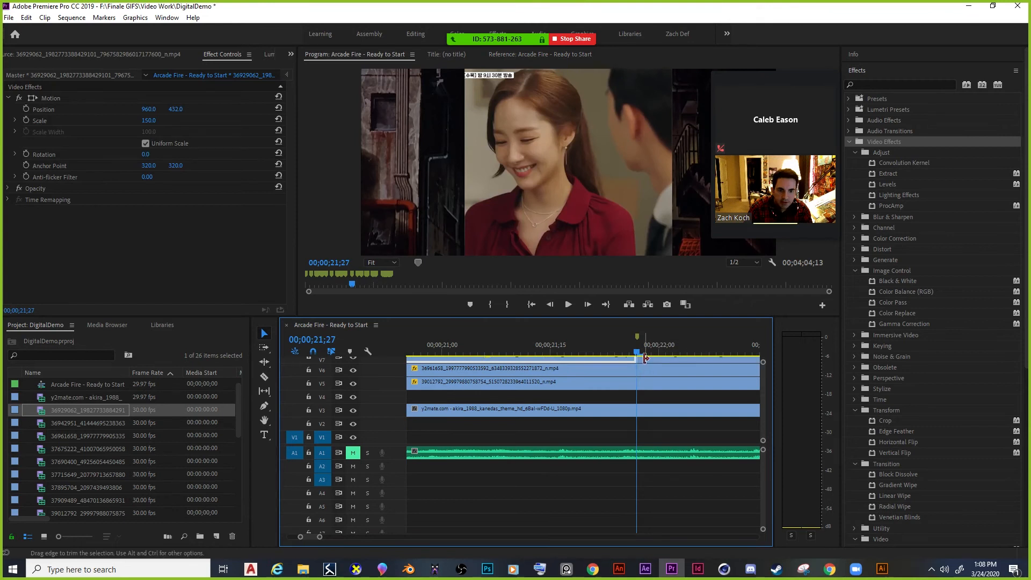
left_click(644, 358)
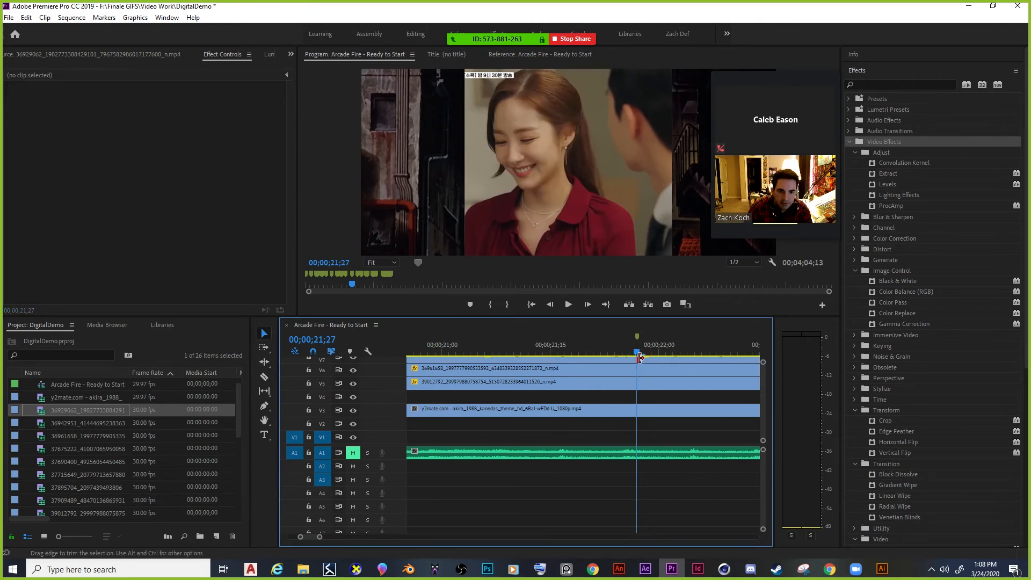
left_click_drag(637, 350, 862, 336)
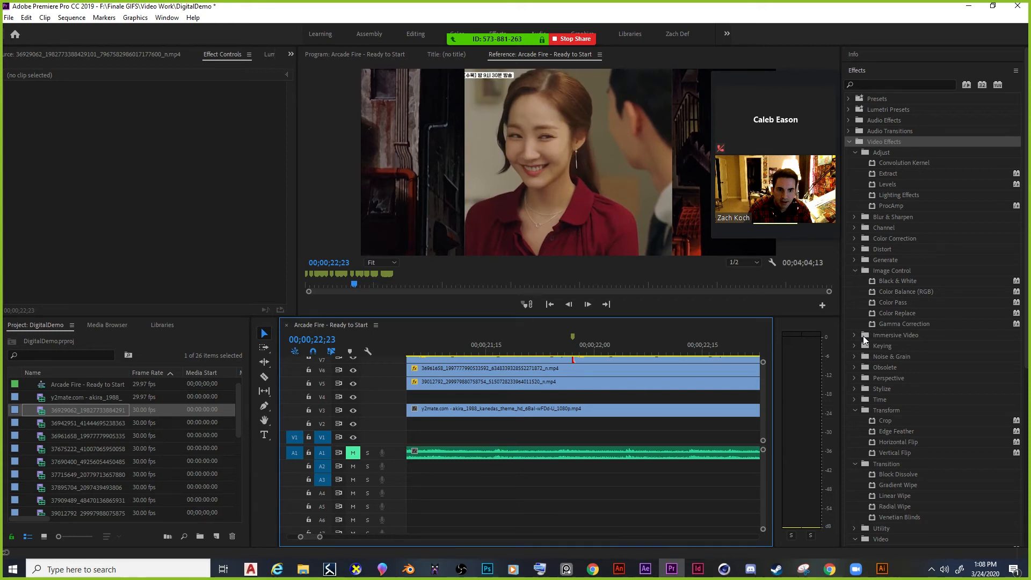
key("space")
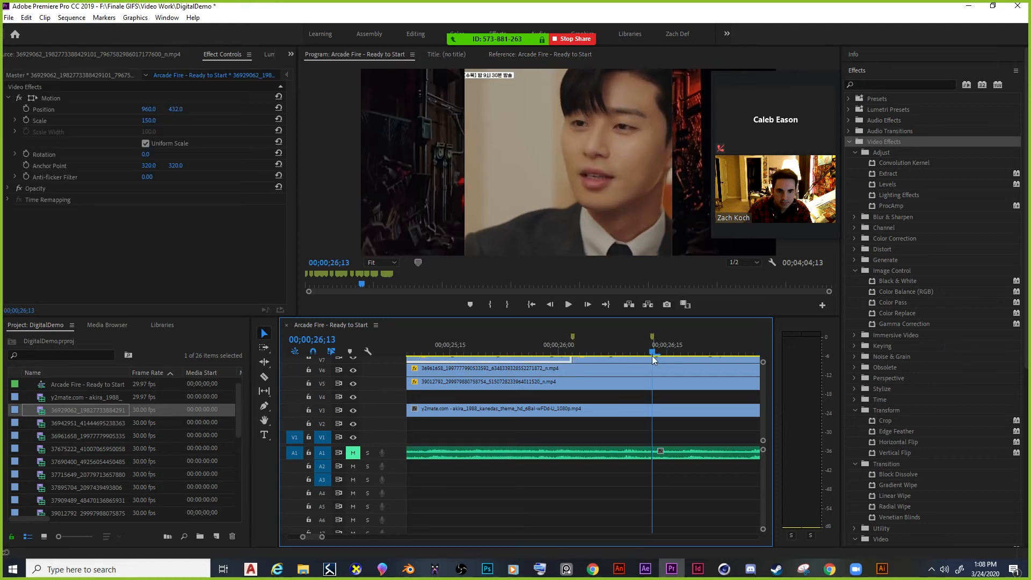
left_click(646, 359)
key("Delete")
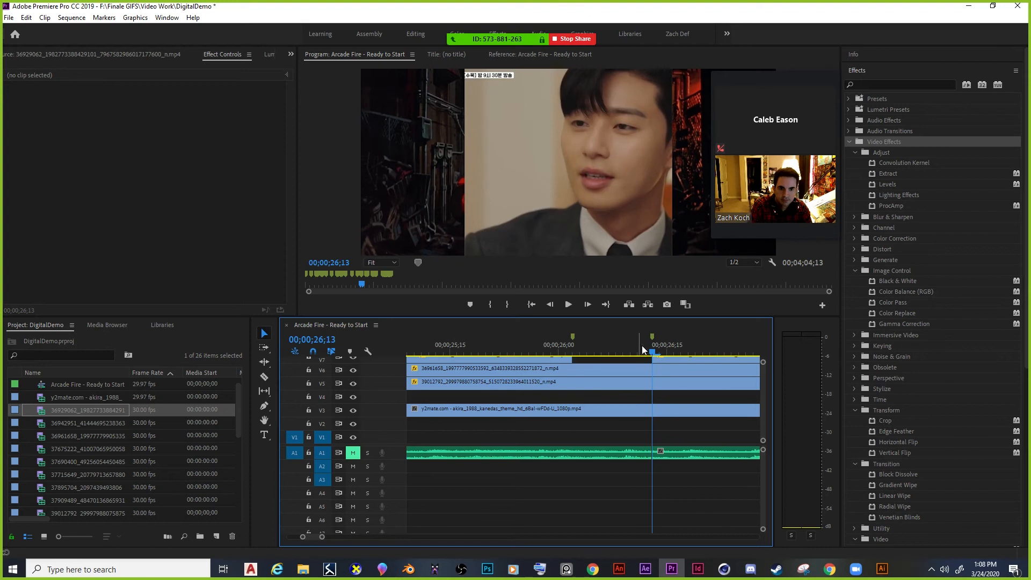
Split clip 36961658 on V6 at the 00;00;26;02 and 00;00;26;13 markers and delete the part between the cuts.
left_click_drag(651, 351, 594, 351)
left_click(577, 369)
mouse_move(593, 354)
left_mouse_down()
mouse_move(573, 354)
mouse_move(652, 352)
left_mouse_up()
key("ctrl+k")
left_click(644, 369)
key("ctrl+k")
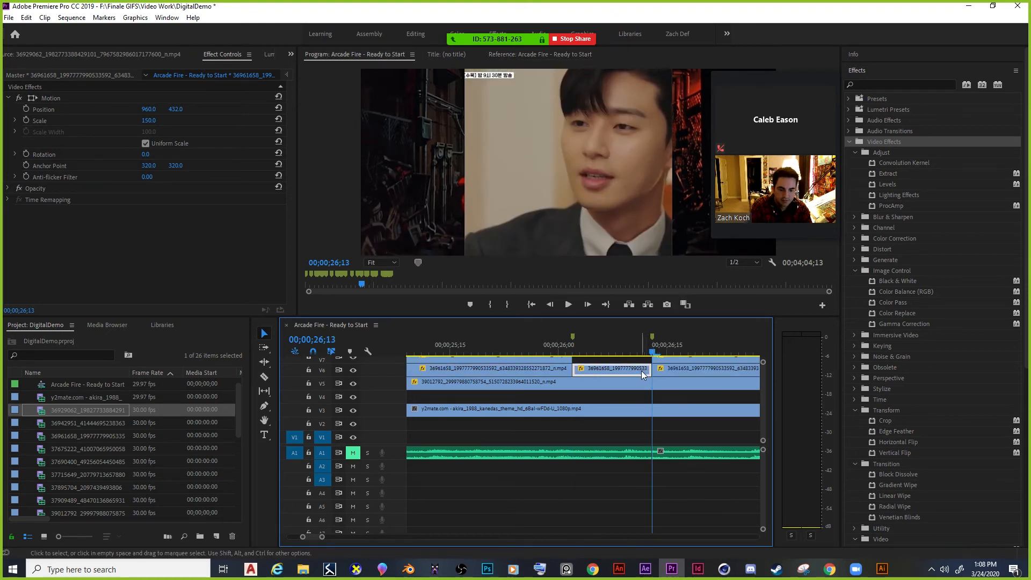
key("Delete")
Split clip 36929062 on V7 at the 00;00;28;15 and 00;00;29;04 markers and delete the part between the cuts.
left_click_drag(643, 350, 588, 348)
key("Left")
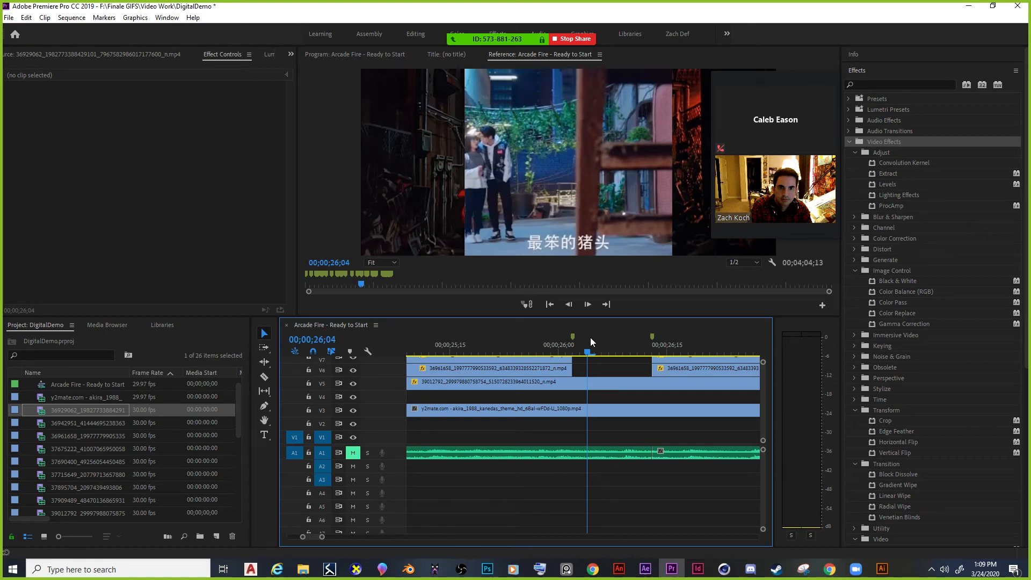
left_click_drag(590, 337, 634, 337)
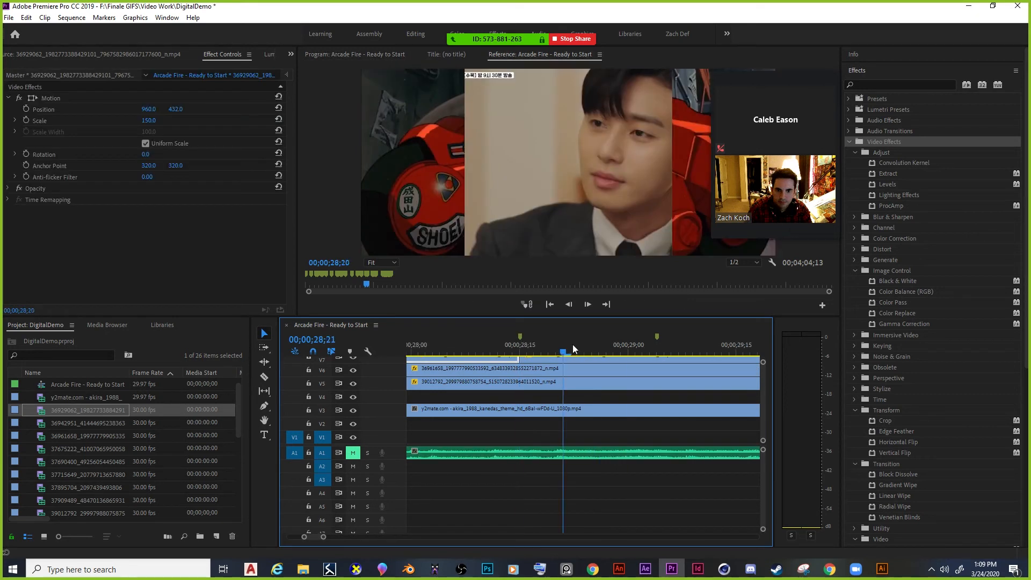
left_click_drag(573, 343, 661, 337)
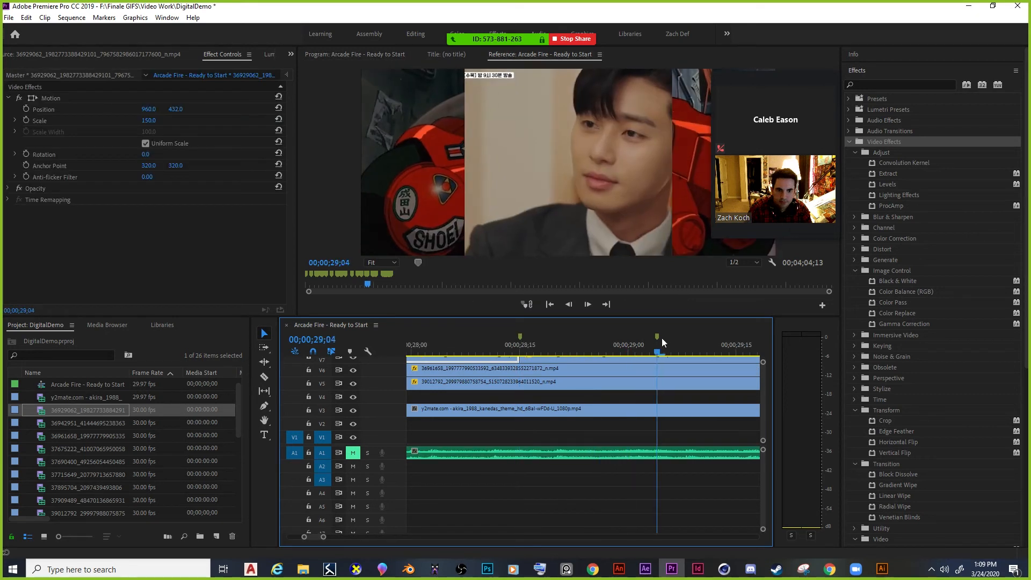
left_click(655, 360)
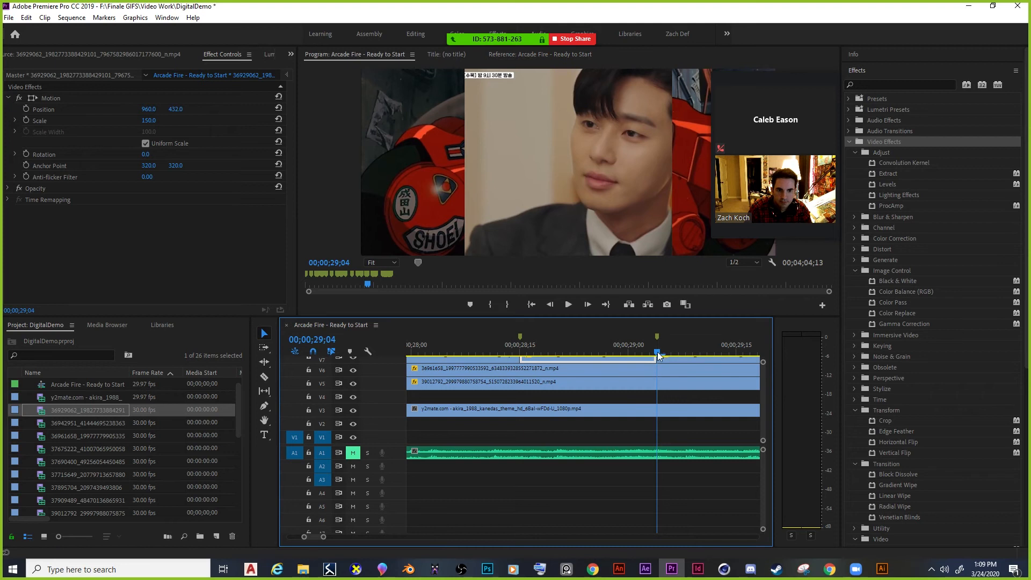
left_click(660, 358)
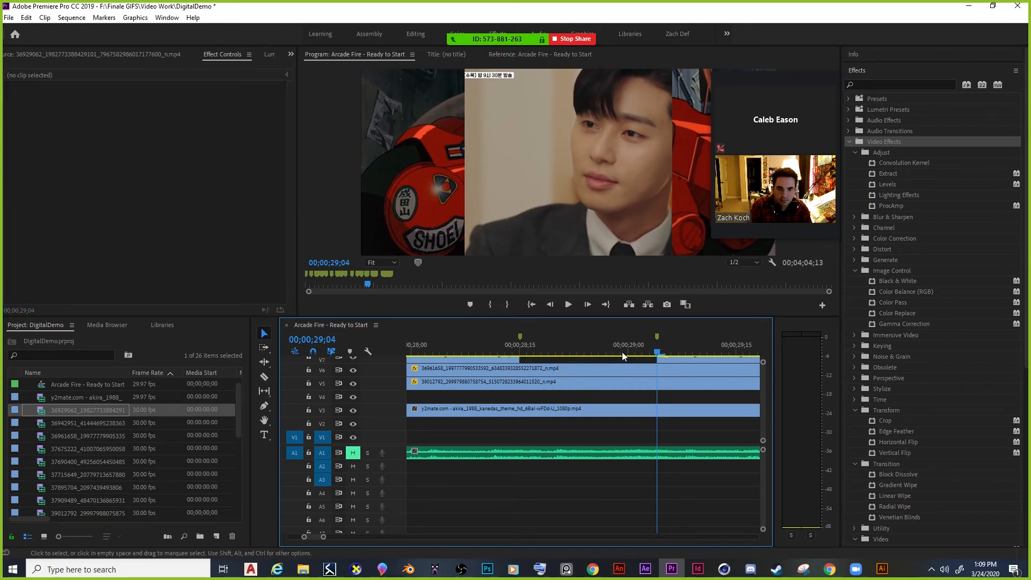
Unmute track A1 and play the sequence from its start to review the cuts against the music.
left_click_drag(659, 352, 1, 306)
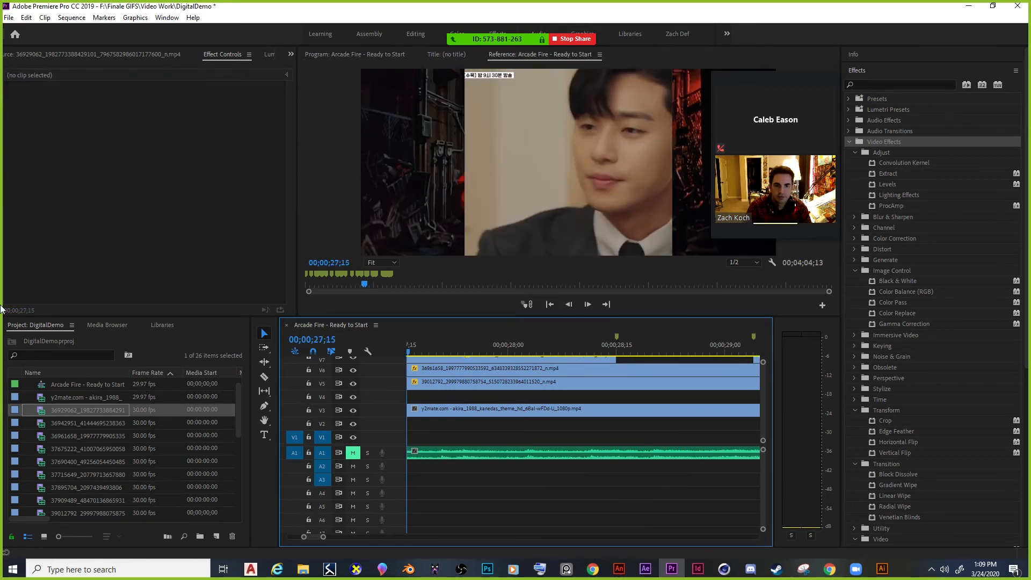
left_click_drag(1, 309, 358, 344)
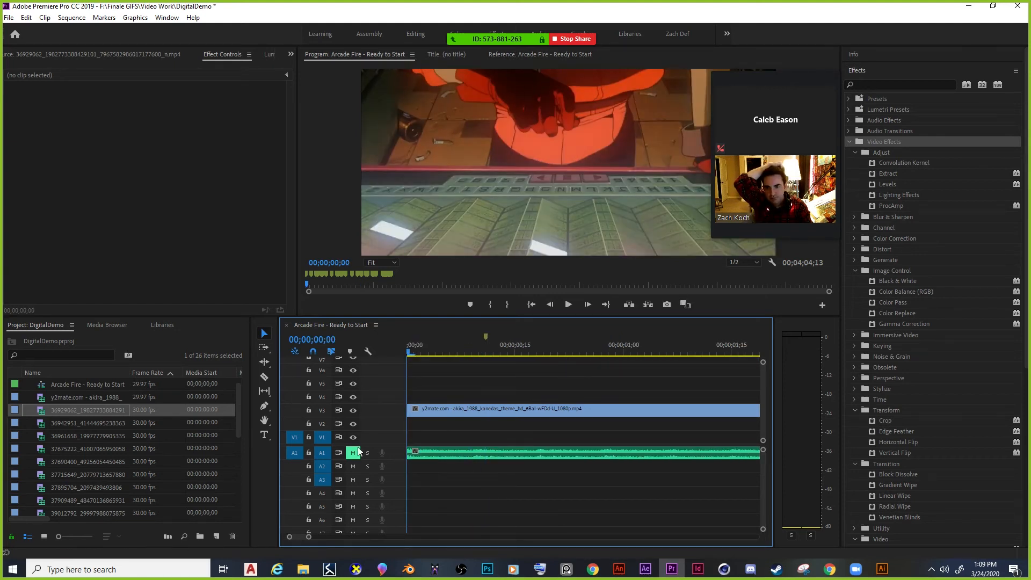
left_click(353, 452)
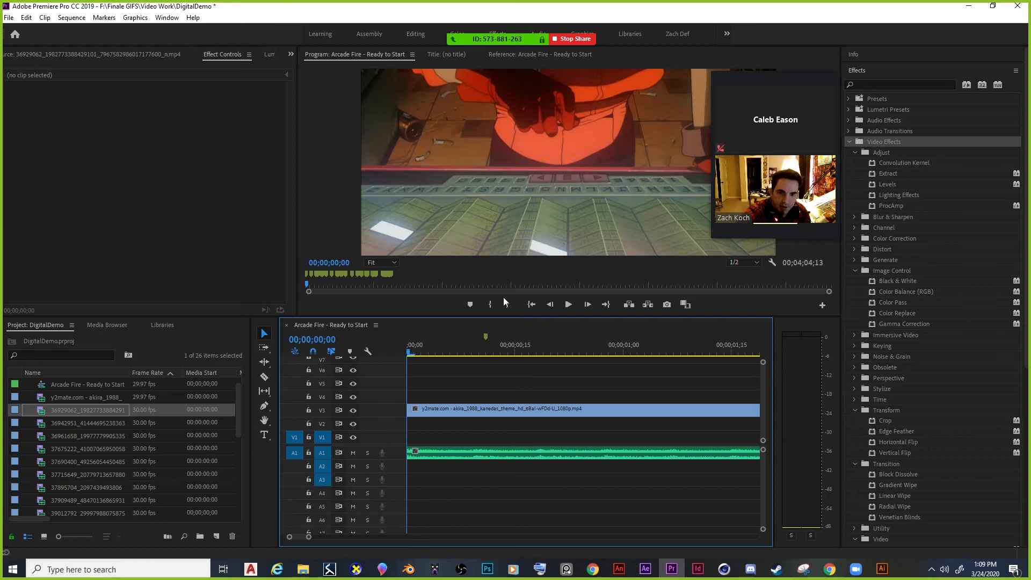
left_click(568, 309)
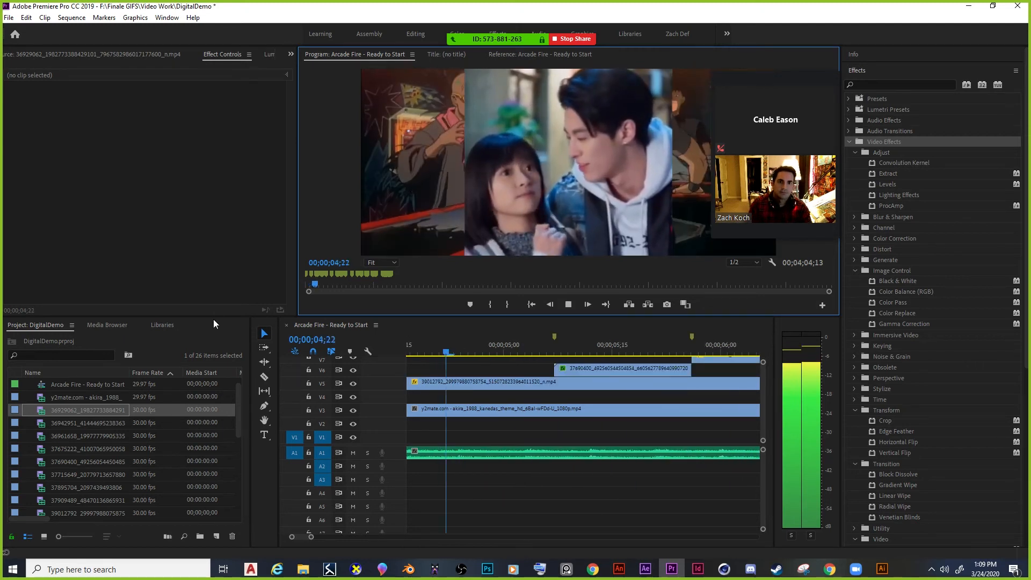
left_click_drag(801, 62, 915, 49)
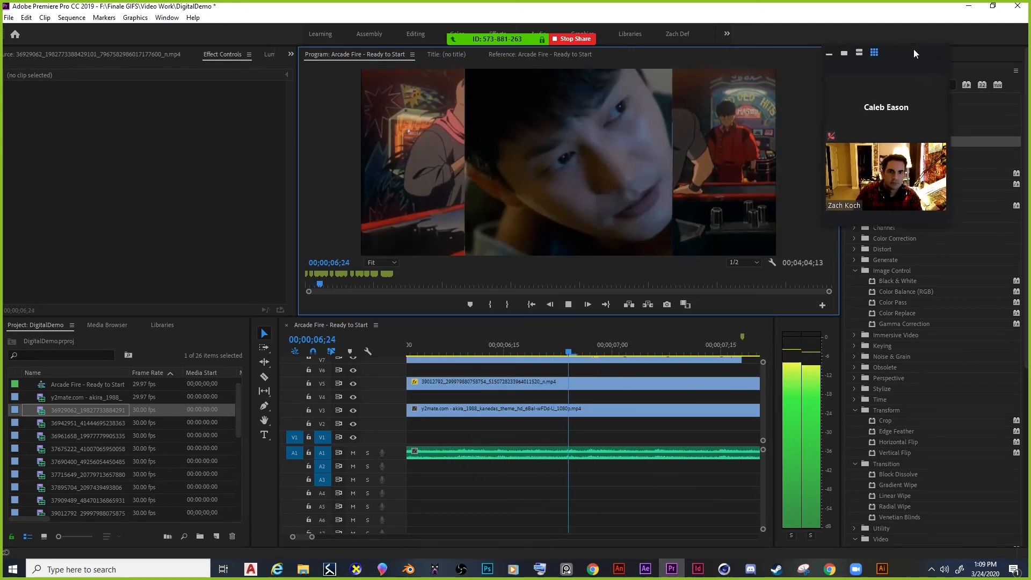
mouse_move(940, 125)
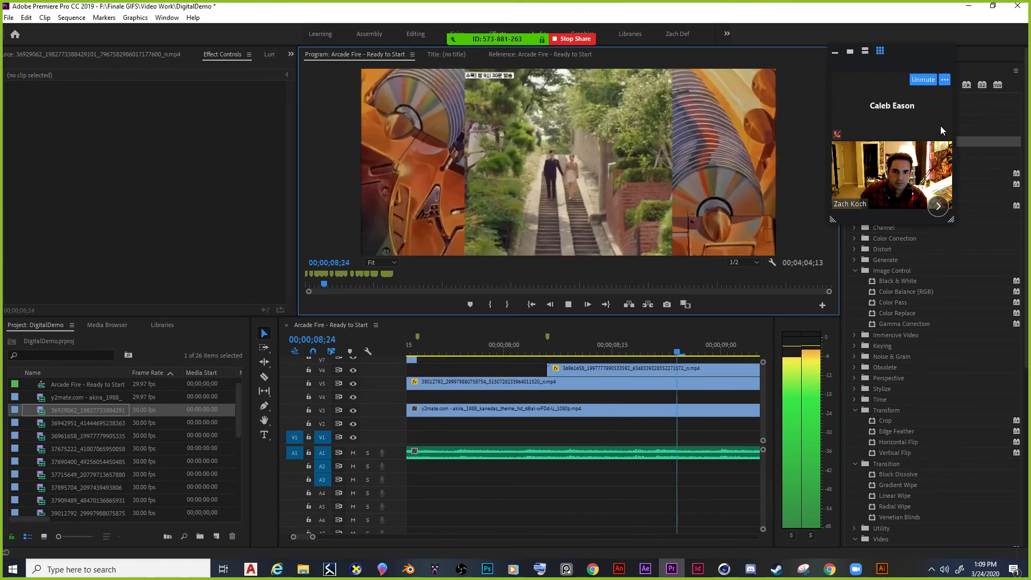
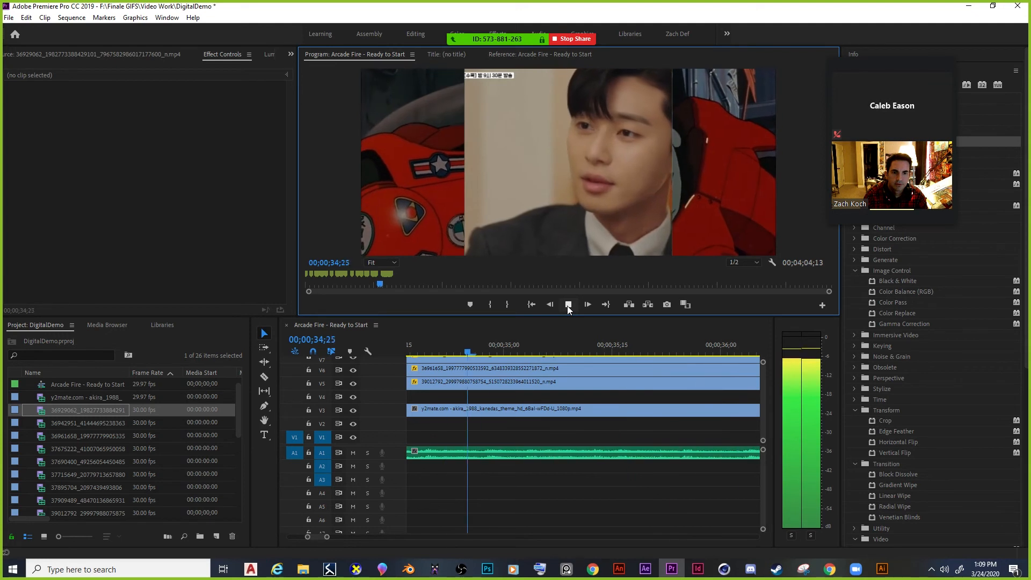
left_click(569, 307)
Mute track A1 and delete the Akira background clip from V3.
left_click_drag(554, 353, 397, 354)
left_click_drag(307, 537, 262, 539)
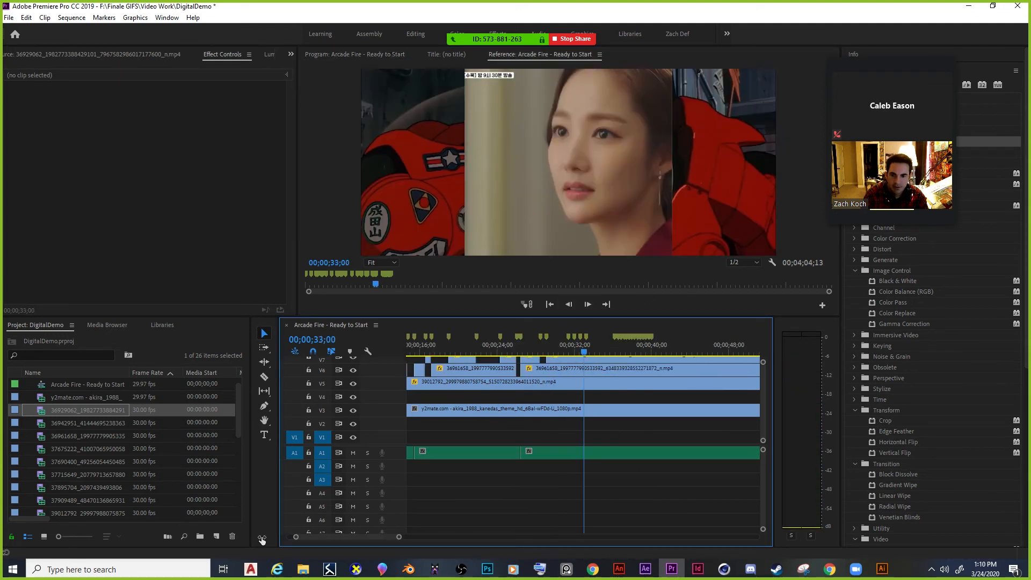
left_click(353, 452)
left_click_drag(581, 353, 275, 353)
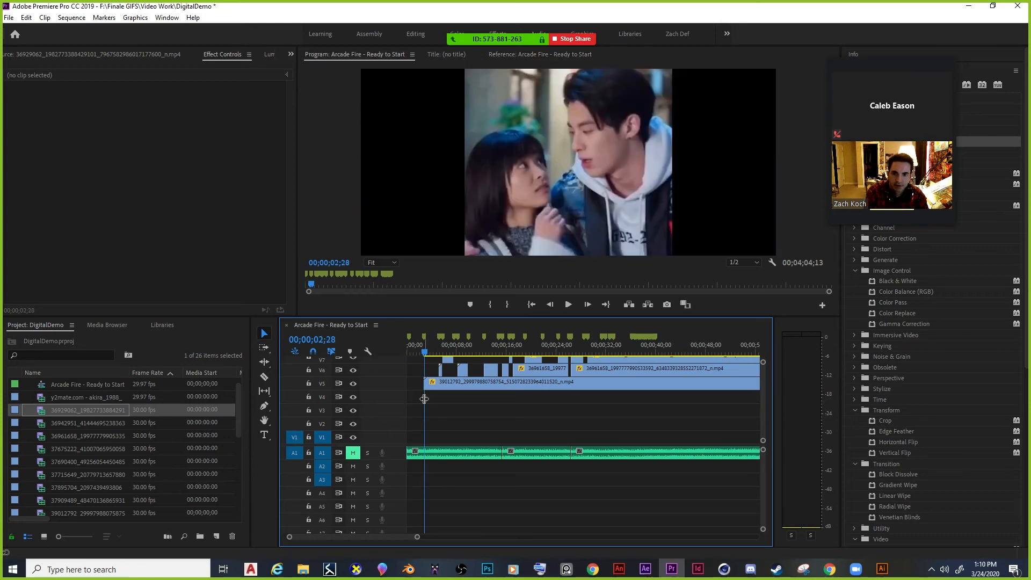
Select all the clips on V5, V6 and V7 and move them together to the start of the sequence.
left_click_drag(423, 400, 738, 355)
left_click_drag(421, 535, 366, 536)
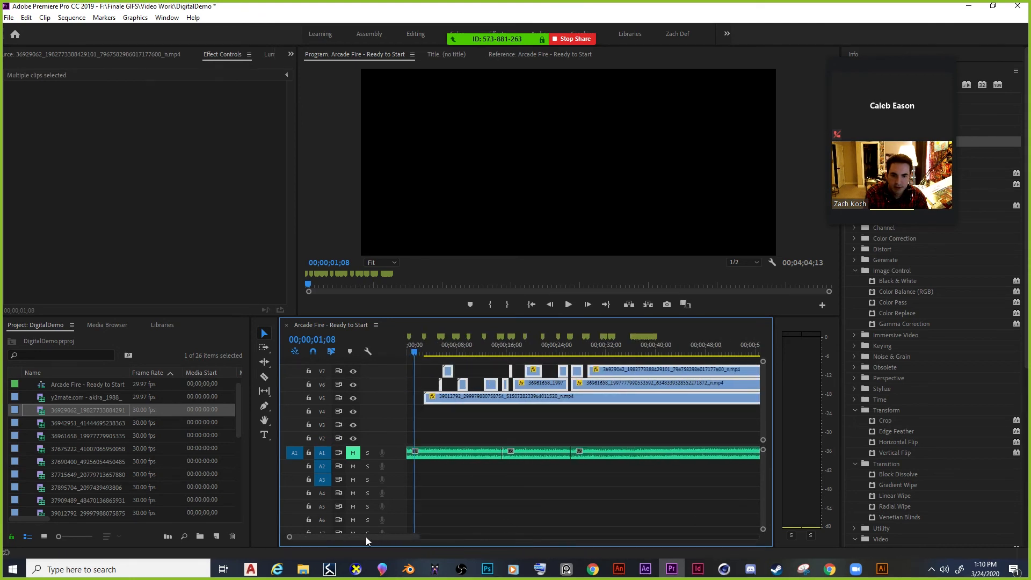
left_click_drag(486, 401, 461, 402)
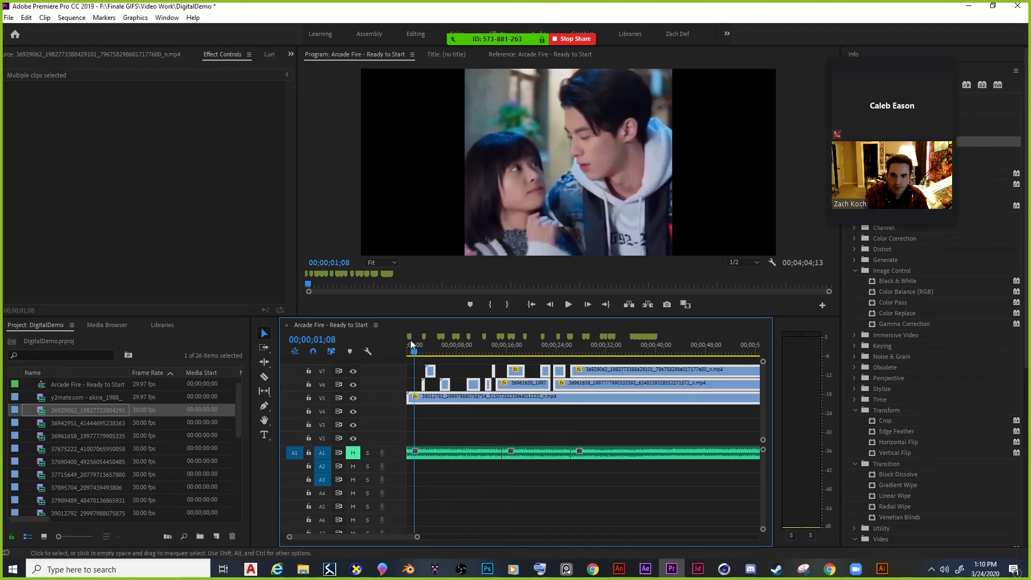
Examine how the shifted clips on V5, V6 and V7 line up with the markers in the first seven seconds.
left_click_drag(413, 349, 422, 353)
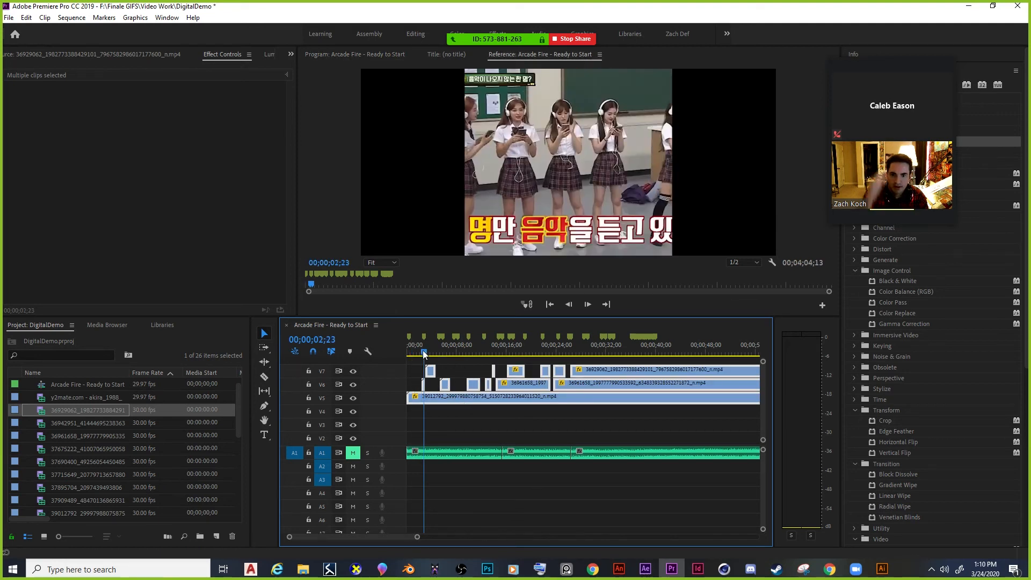
left_click_drag(422, 353, 424, 353)
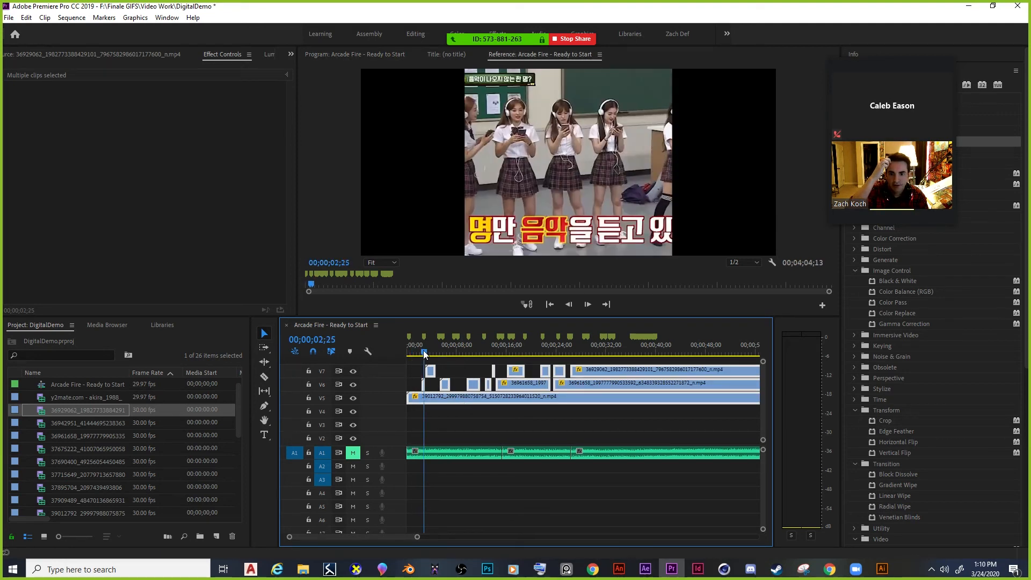
left_click_drag(424, 354, 422, 354)
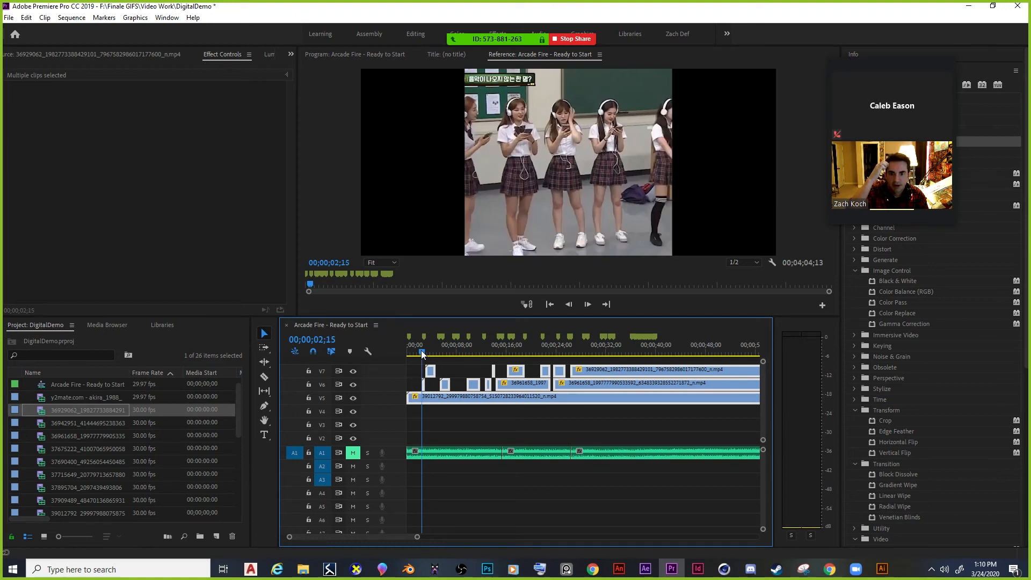
left_click_drag(417, 537, 391, 538)
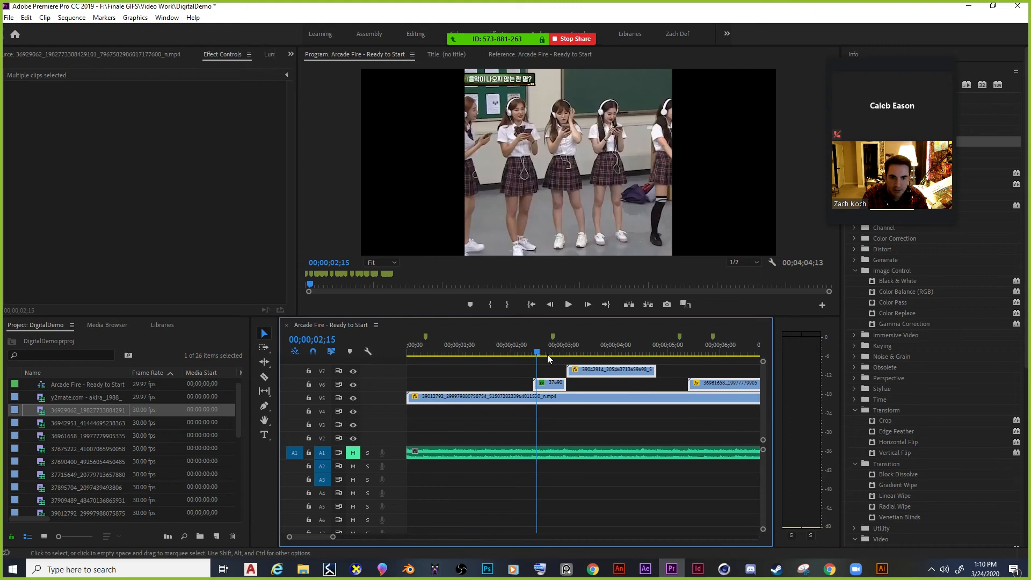
left_click_drag(537, 352, 563, 355)
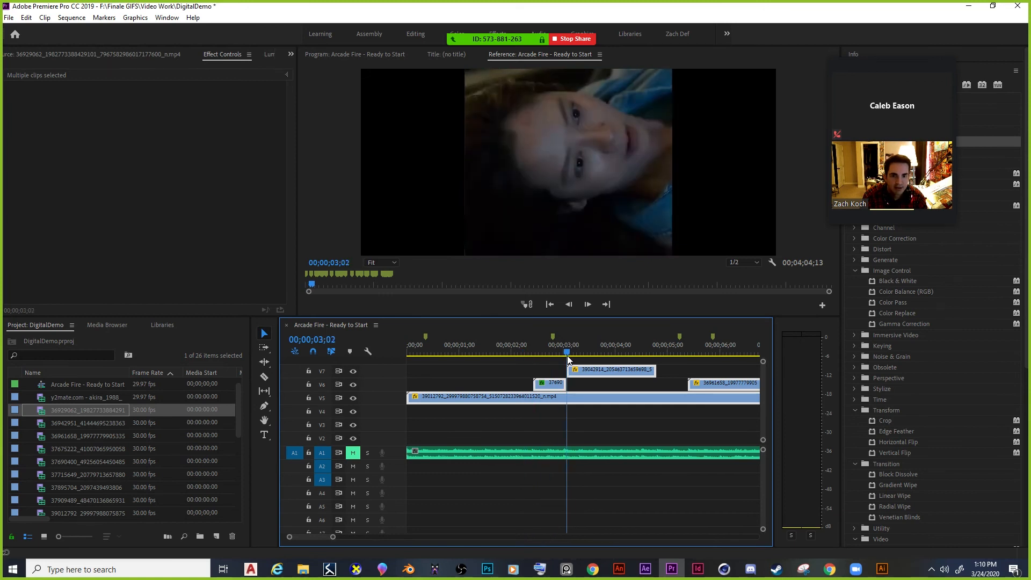
left_click(535, 385)
left_click_drag(532, 386, 534, 386)
left_click(548, 387)
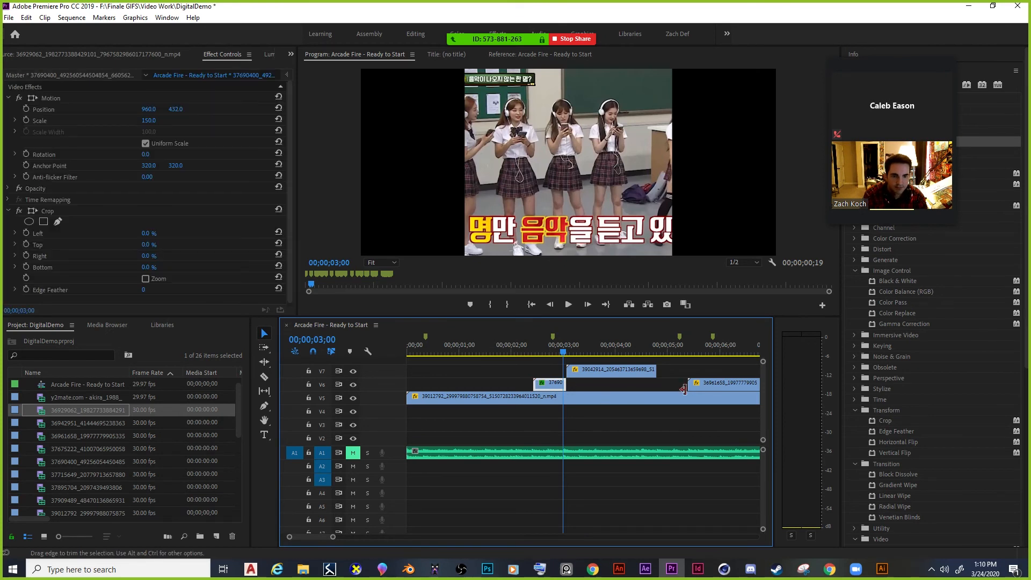
left_click(716, 385)
left_click(542, 385)
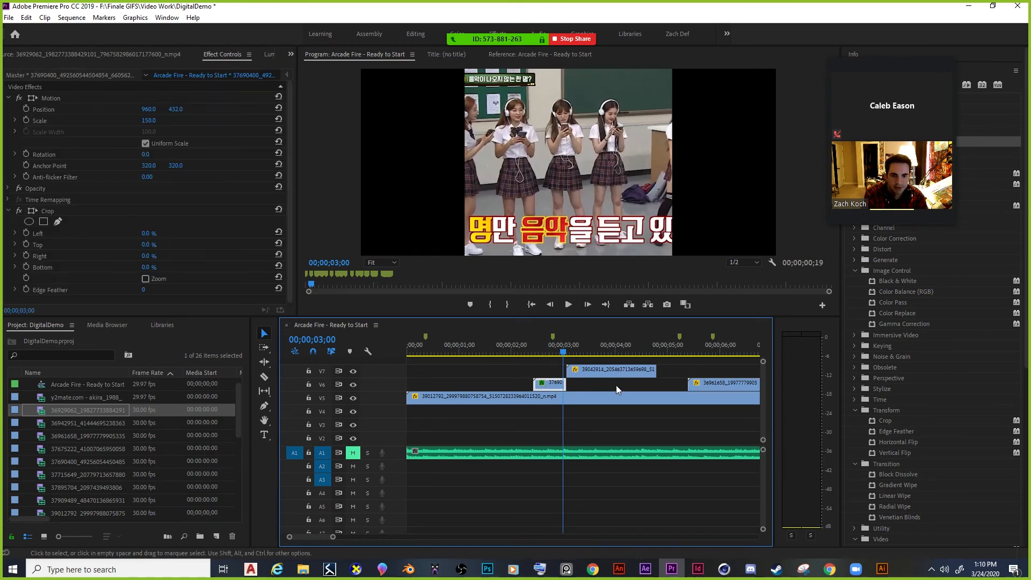
left_click(46, 409)
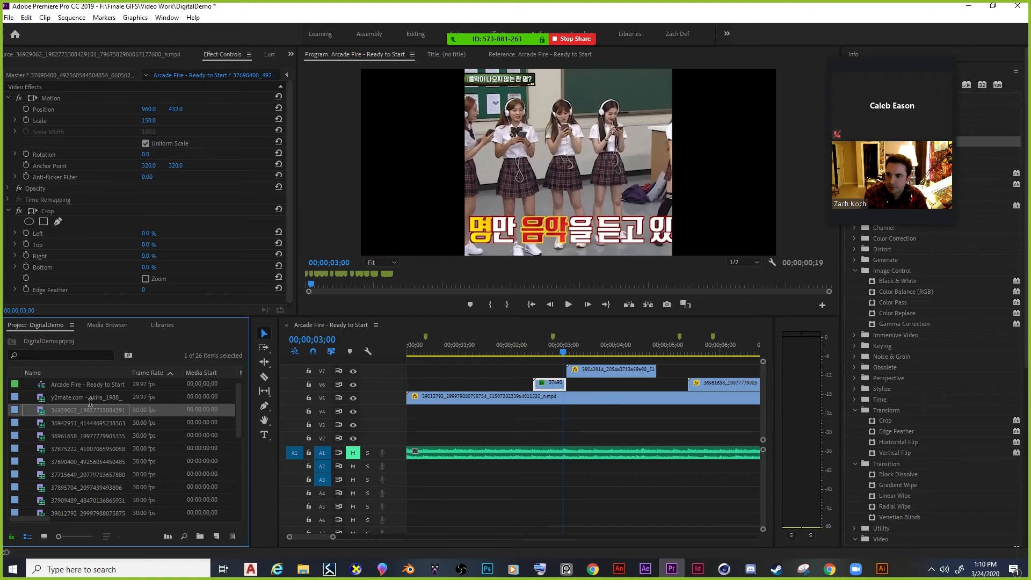
key("Escape")
key("Delete")
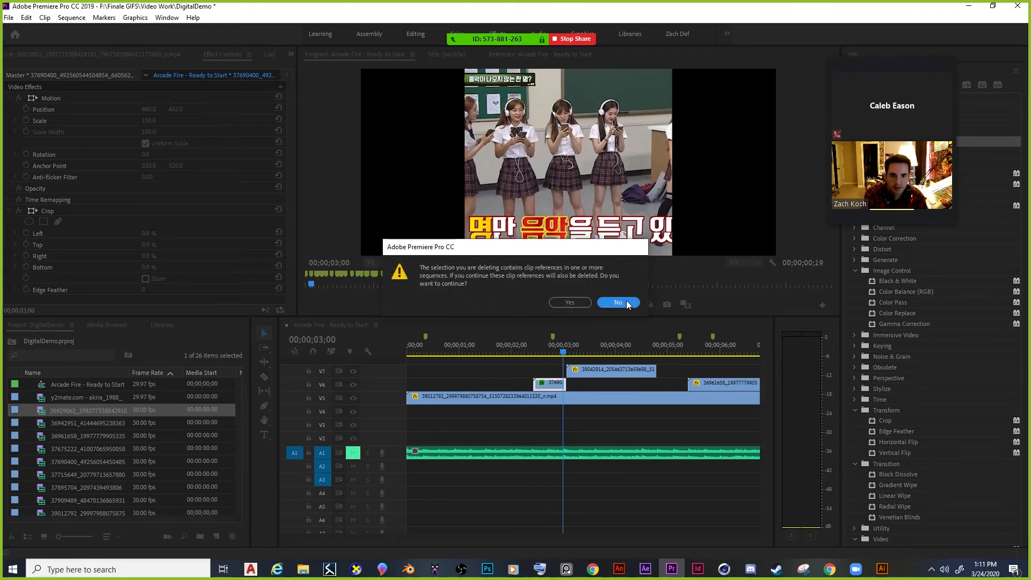
left_click(618, 302)
Delete clip 37690400 and the first 36961658 clip from V6.
left_click(548, 386)
key("Delete")
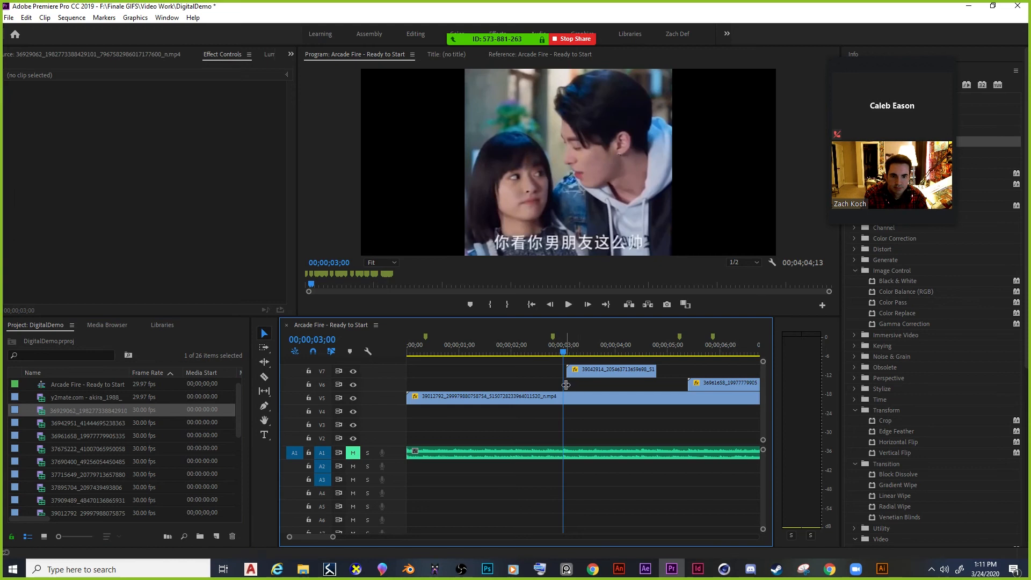
left_click(718, 388)
key("Delete")
Preview source clips 36929062, 36942951, 36961658 and 37690400, and place 37690400 on V5 at the marker just before 00;00;03;00.
double_click(45, 410)
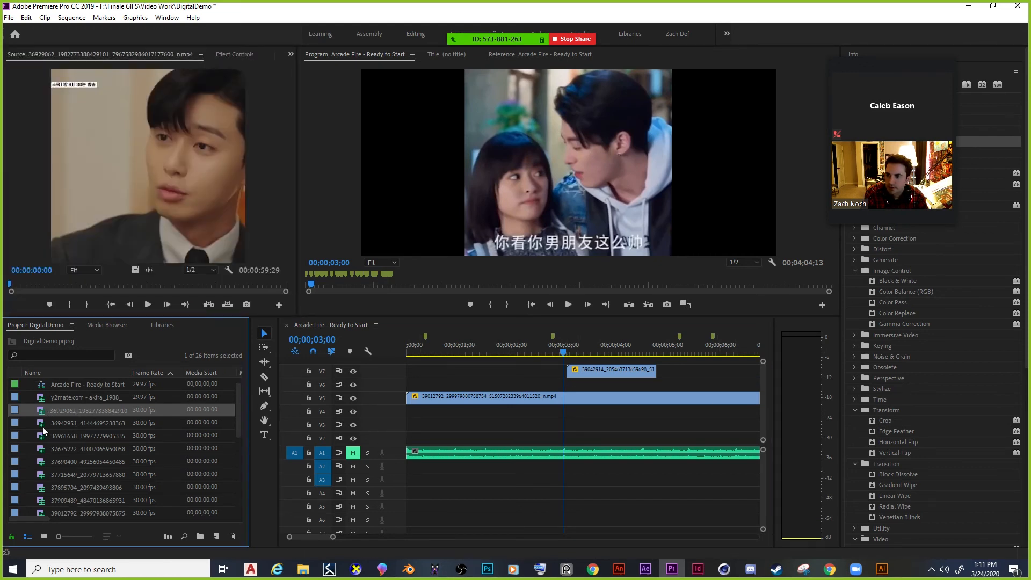
double_click(44, 425)
double_click(43, 436)
double_click(45, 461)
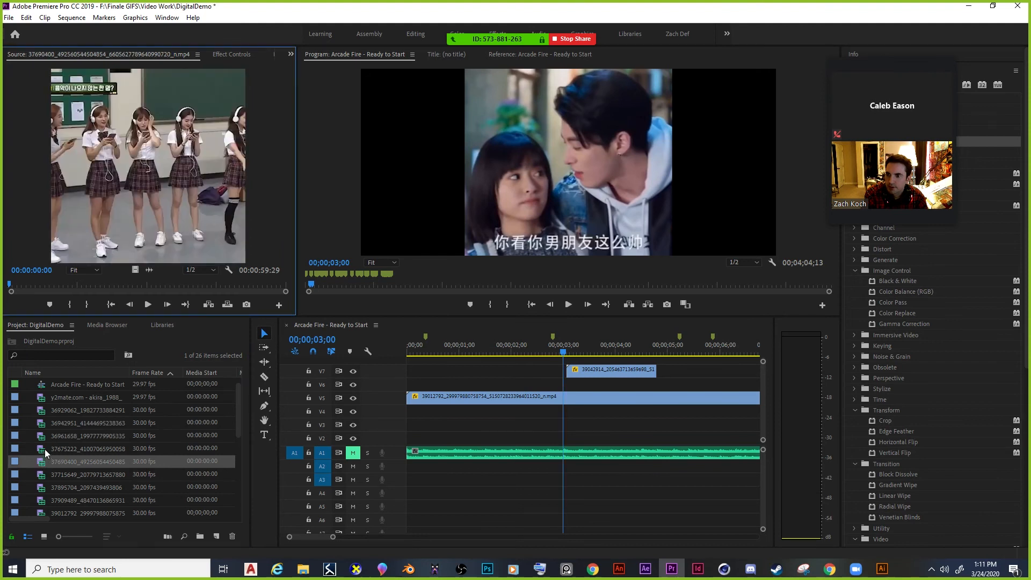
left_click_drag(54, 461, 556, 409)
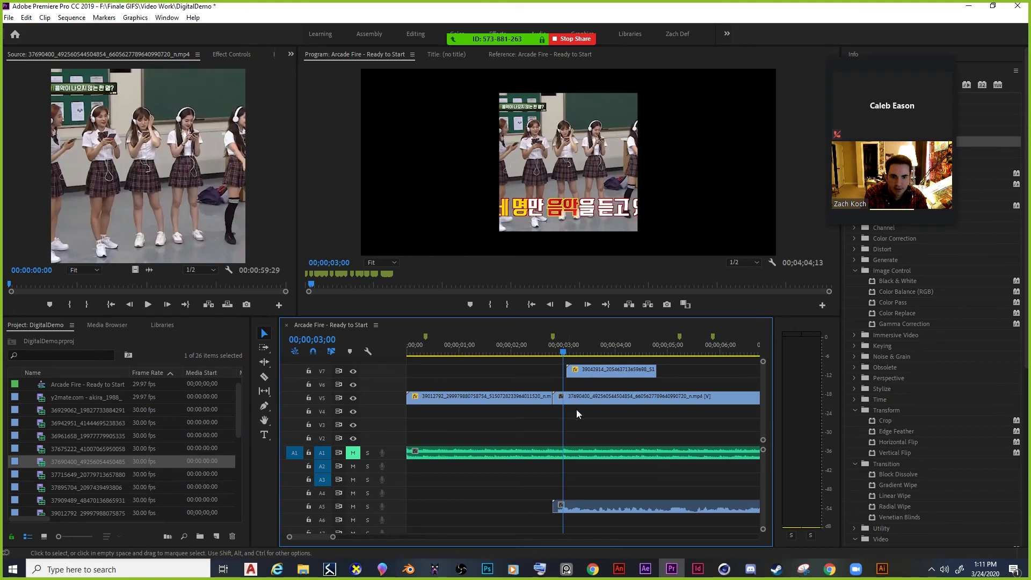
Unlink clip 37690400 from its audio and delete the audio portion from track A5.
scroll(612, 406, "down", 5)
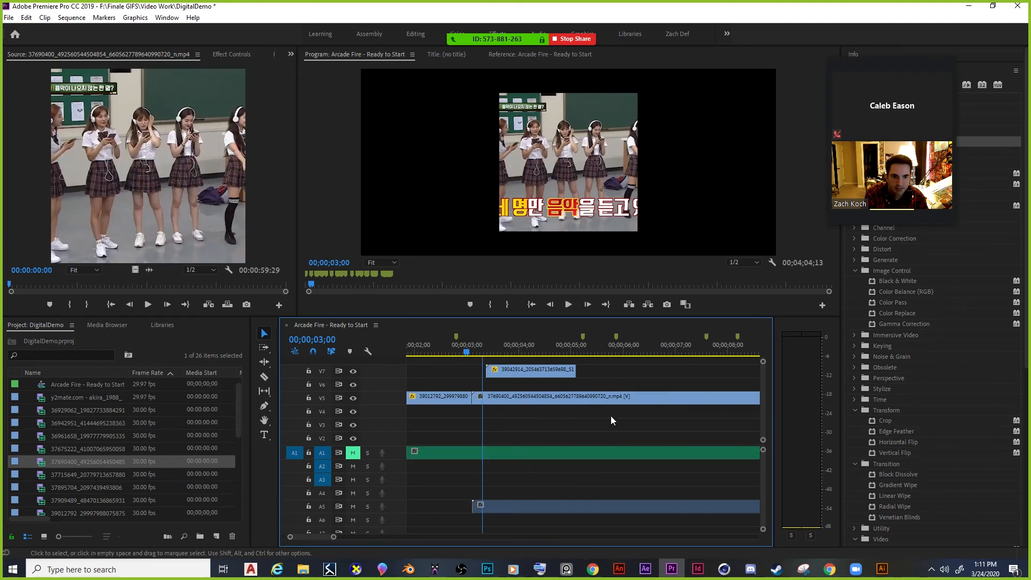
scroll(533, 495, "up", 5)
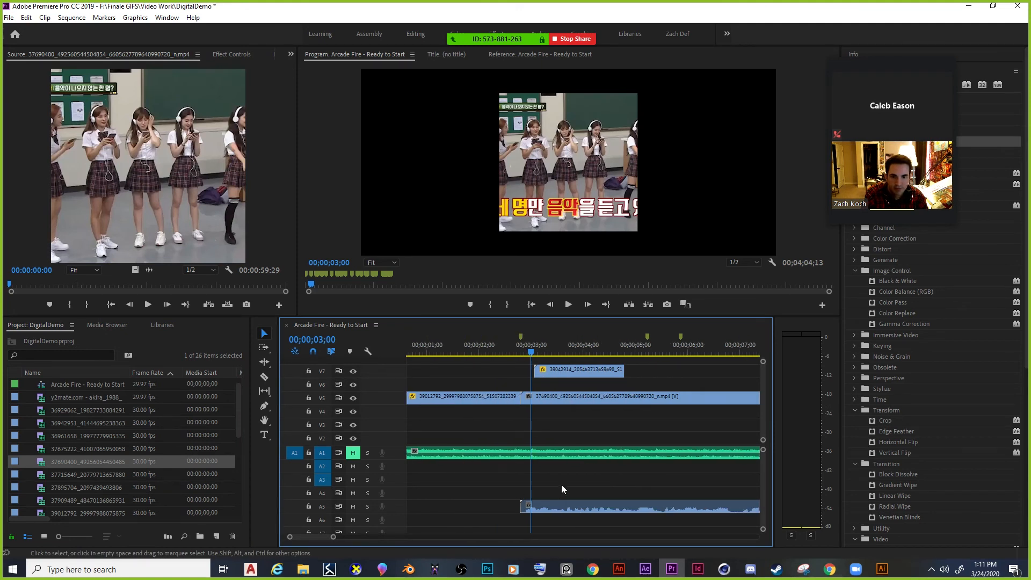
left_click(580, 506)
right_click(590, 511)
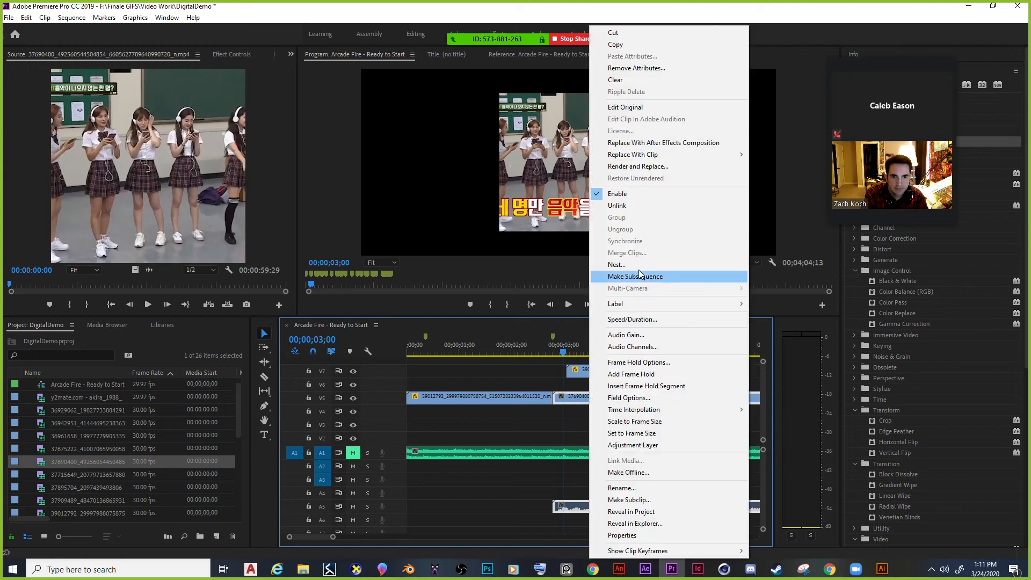
left_click(653, 206)
key("Delete")
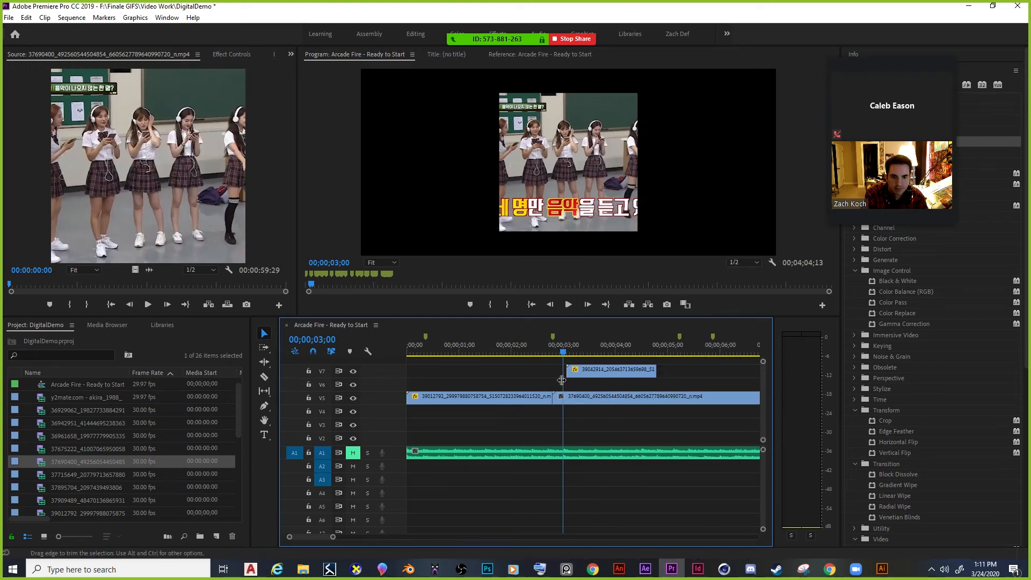
Set the scale of clip 37690400 on V5 to 150.
mouse_move(564, 354)
left_mouse_down()
mouse_move(526, 358)
mouse_move(556, 356)
left_mouse_up()
left_click(599, 404)
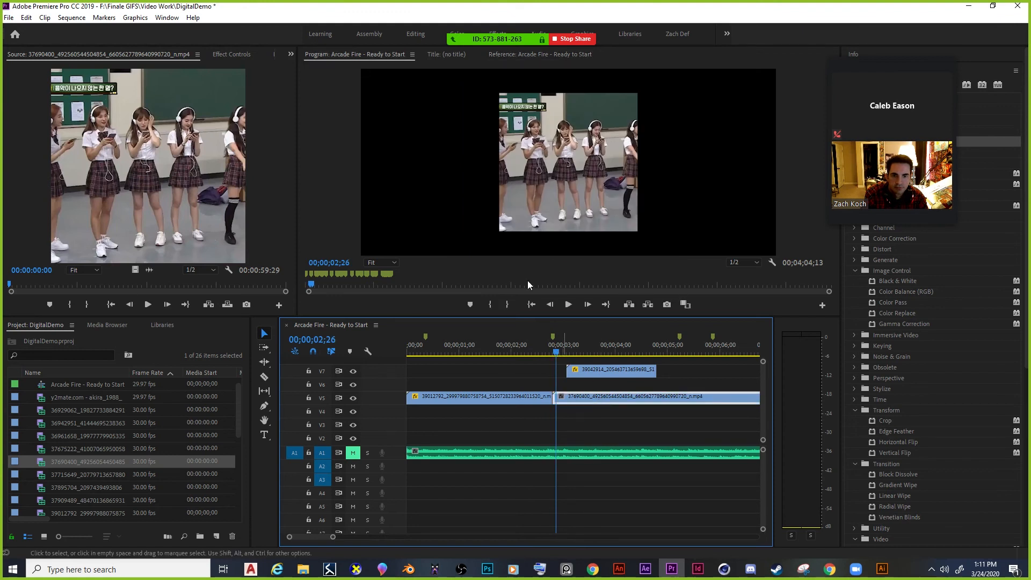
left_click(232, 54)
left_click(155, 119)
type("150")
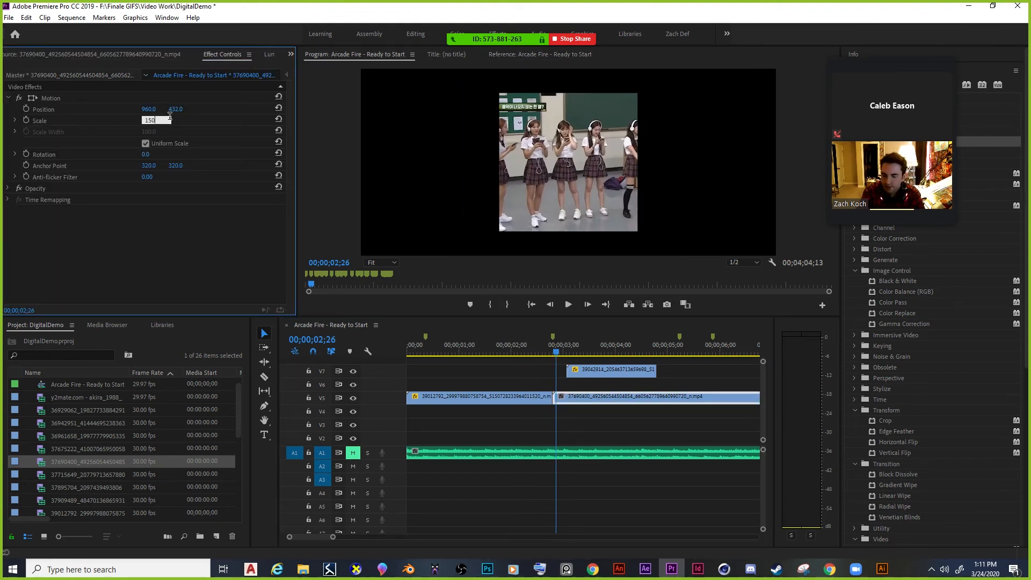
key("Return")
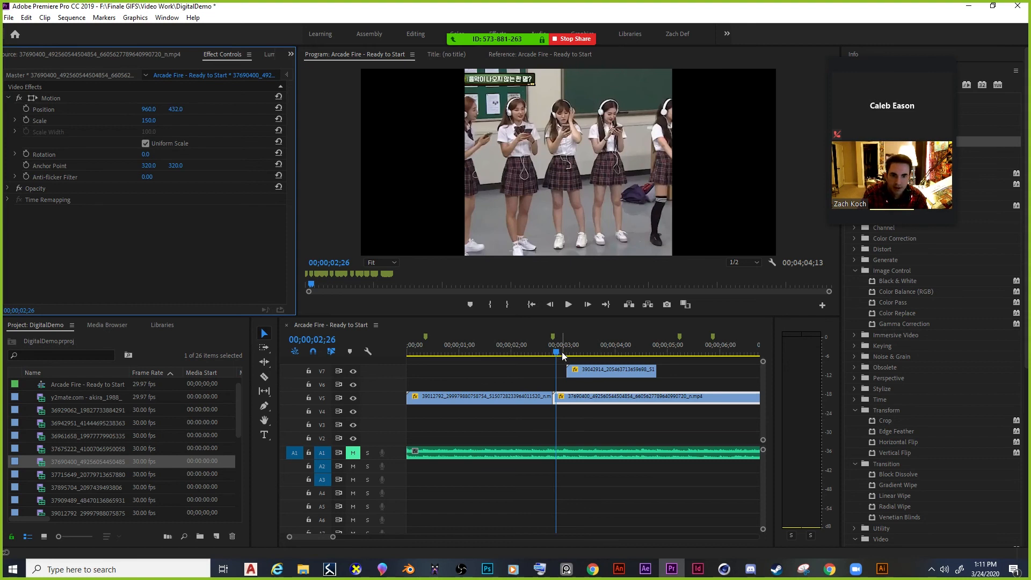
Move clip 39042914 on V7 to the marker just after 00;00;07;15.
left_click(612, 369)
left_click_drag(571, 349, 603, 350)
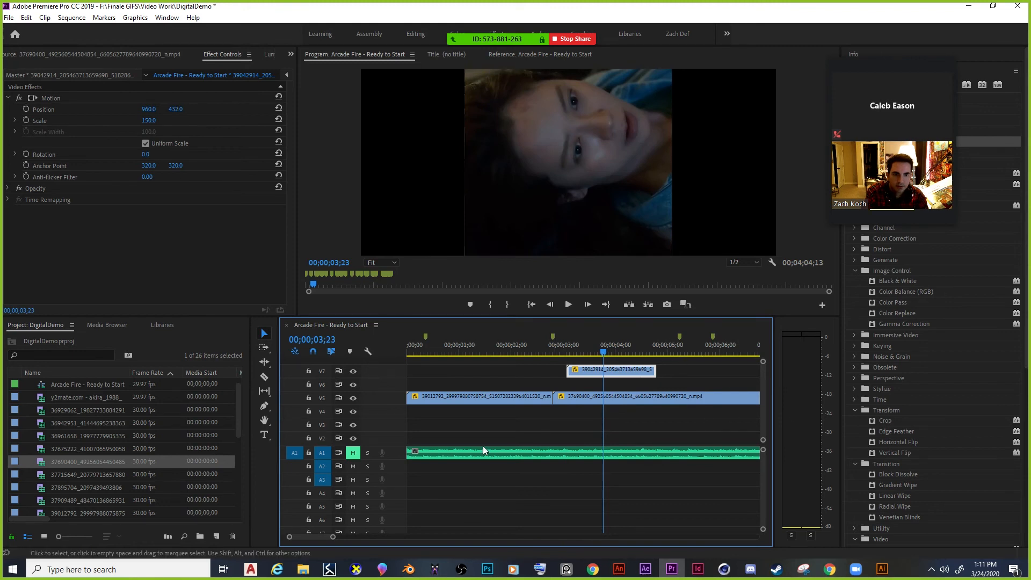
left_click_drag(333, 537, 358, 537)
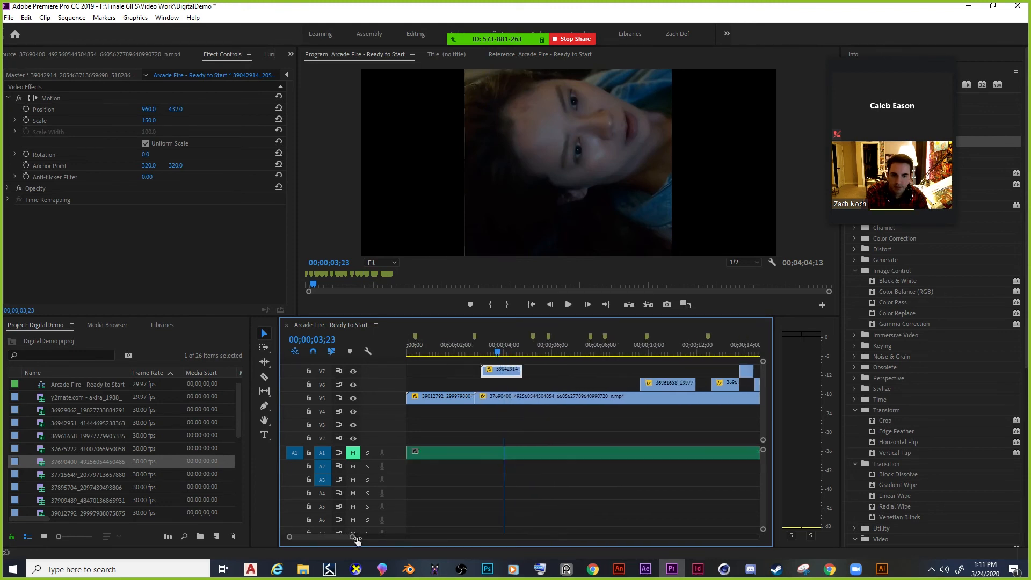
left_click_drag(498, 374, 597, 372)
Play the opening of the sequence to check the cut to clip 37690400 against the music.
left_click_drag(486, 349, 346, 352)
key("space")
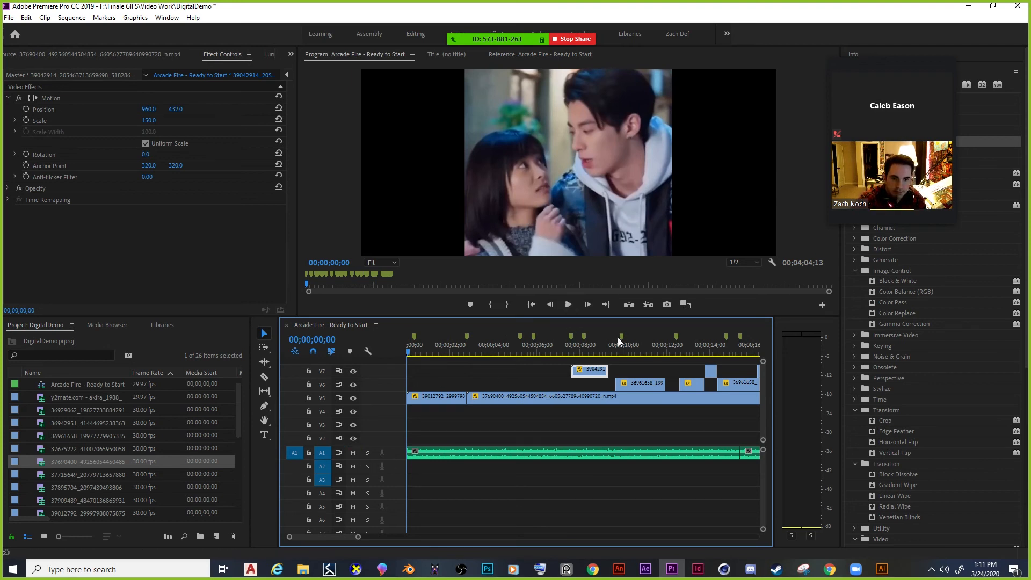
left_click(568, 305)
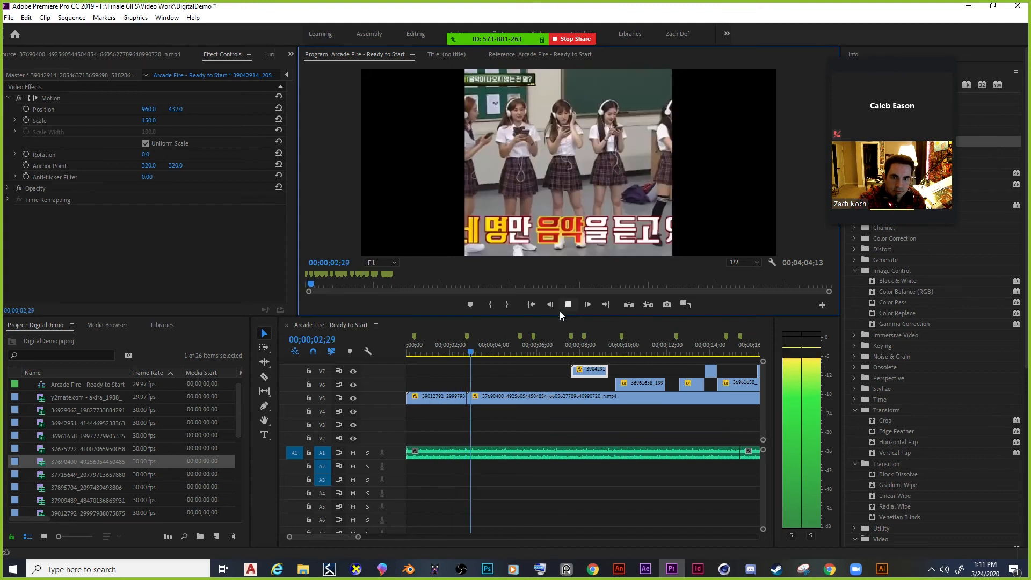
left_click(552, 304)
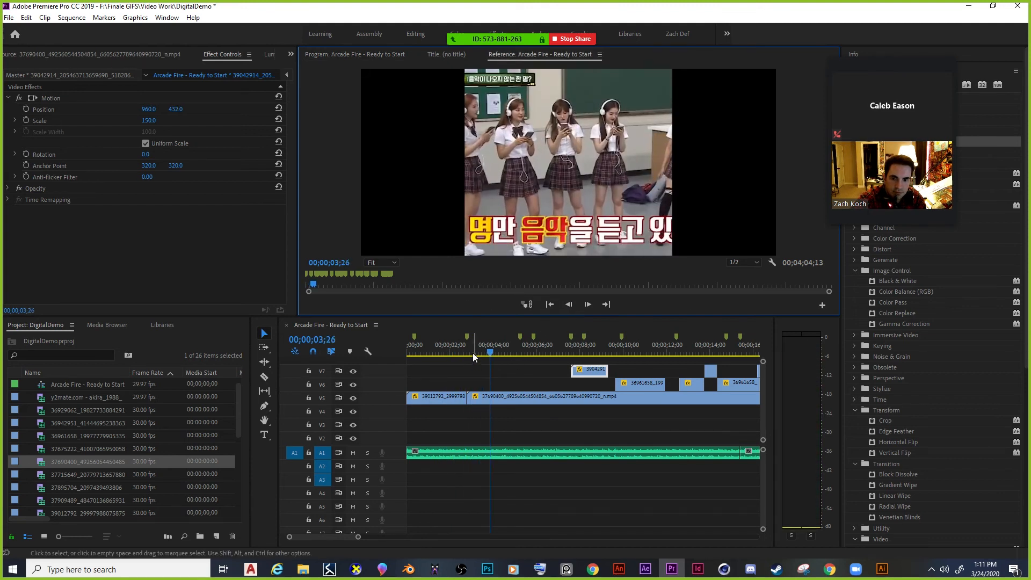
left_click_drag(358, 537, 324, 537)
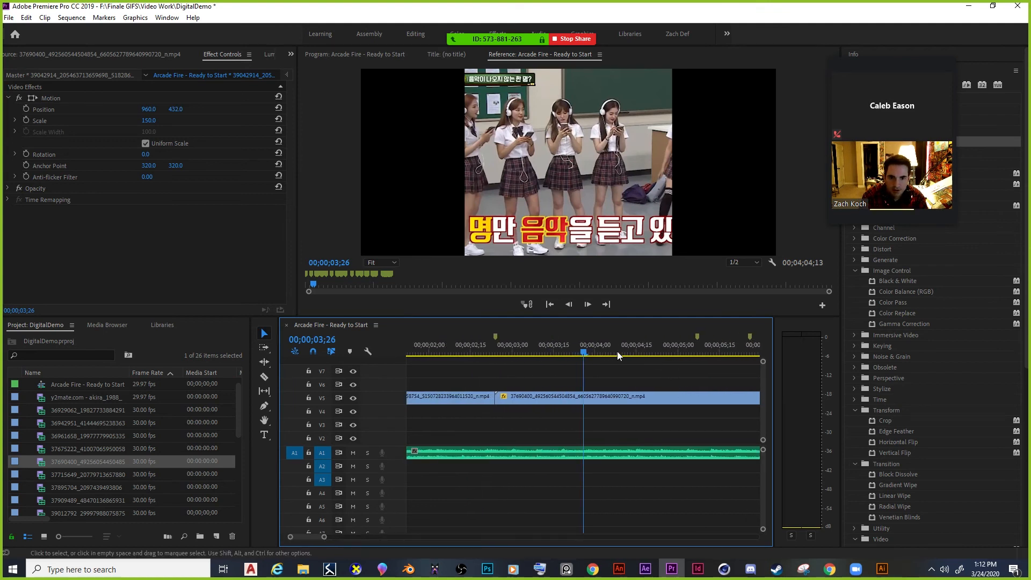
left_click_drag(584, 353, 398, 342)
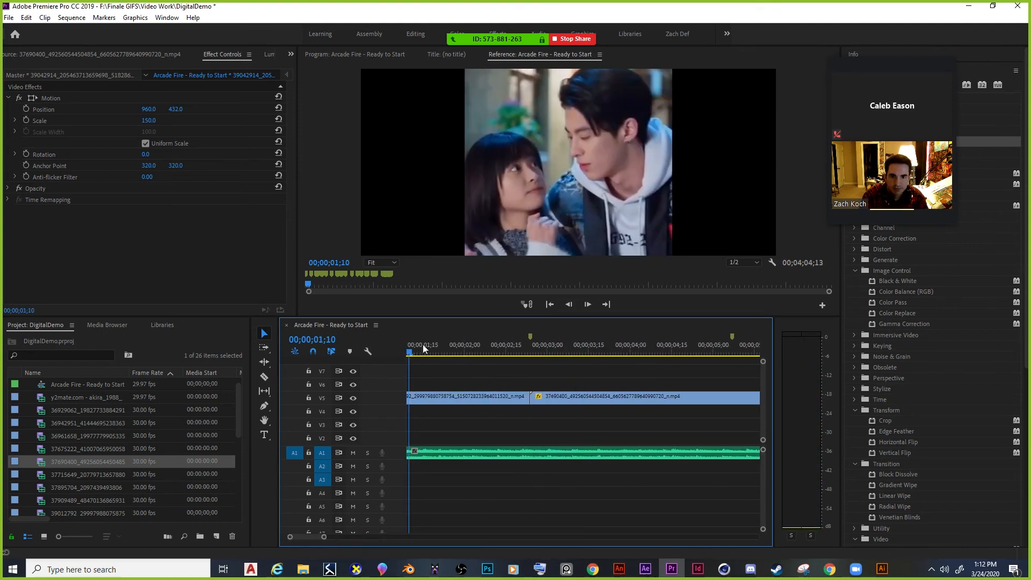
left_click(569, 304)
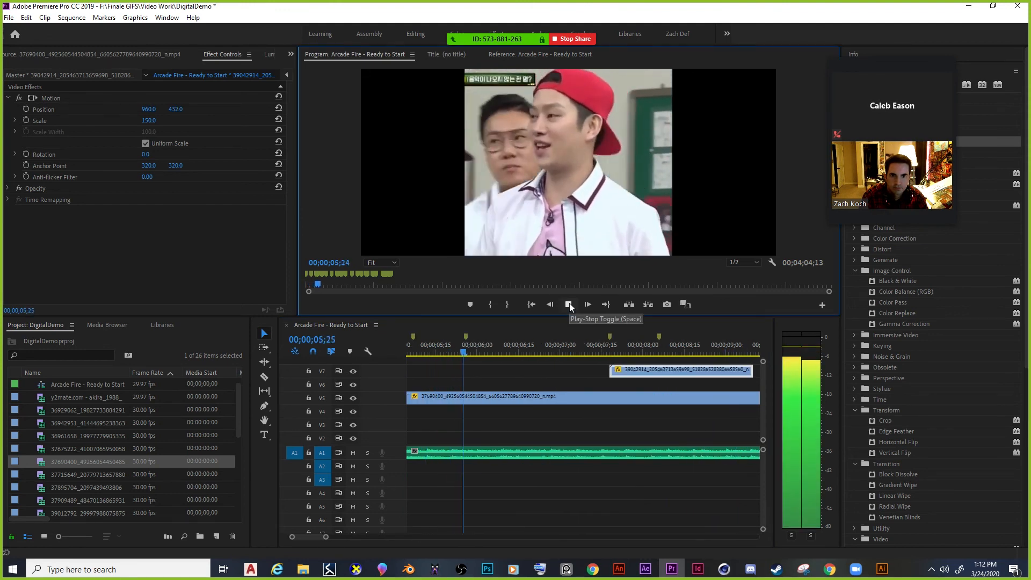
Delete clip 39042914 from V7 and mute track A1.
left_click_drag(610, 346, 635, 346)
key("Delete")
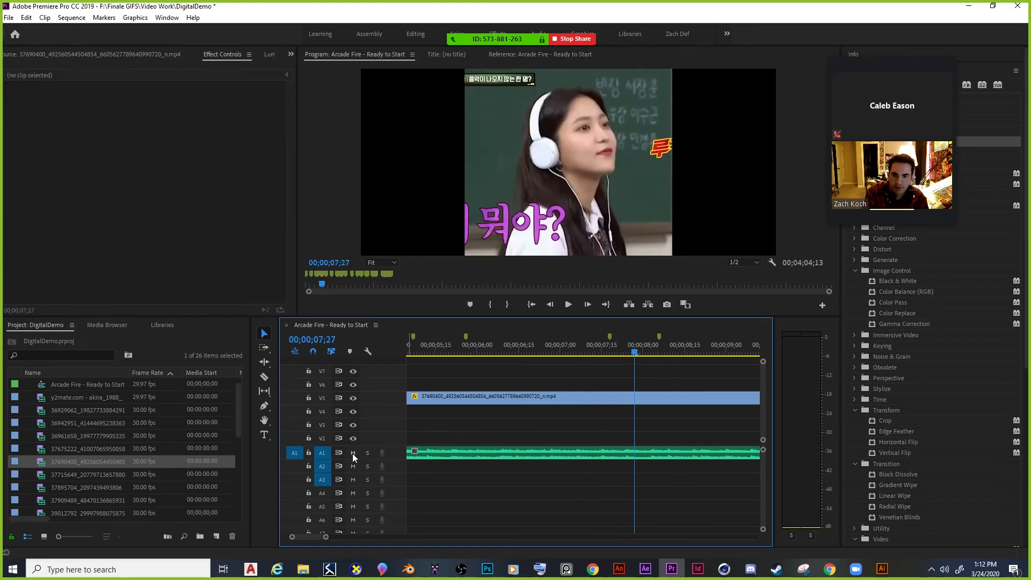
left_click_drag(713, 343, 825, 351)
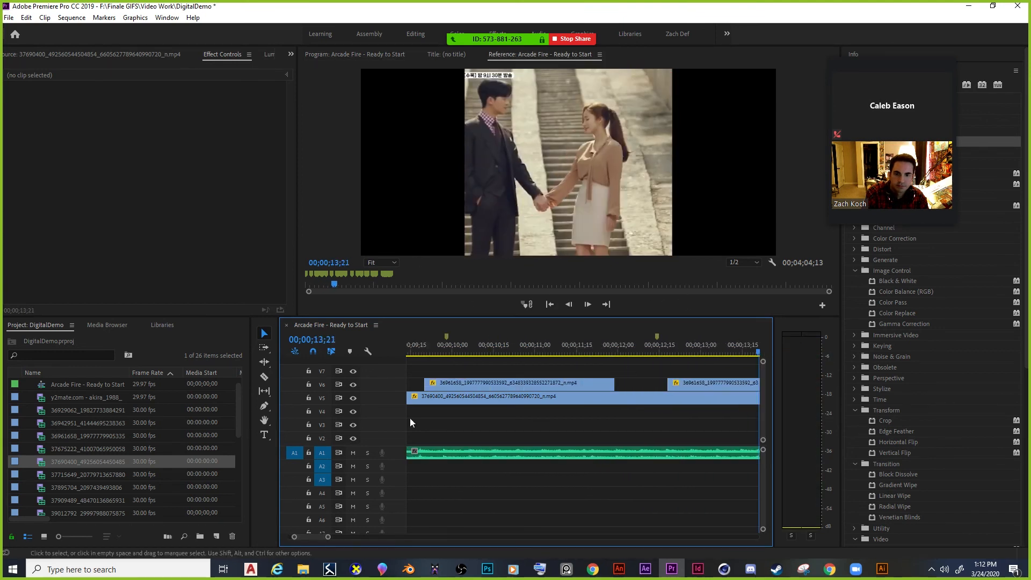
left_click(352, 452)
Move the 36961658 clip that follows 00;00;14;00 on V6 to the marker just before 00;00;15;00.
mouse_move(620, 349)
left_mouse_down()
mouse_move(601, 346)
mouse_move(682, 342)
mouse_move(606, 354)
left_mouse_up()
left_click(595, 385)
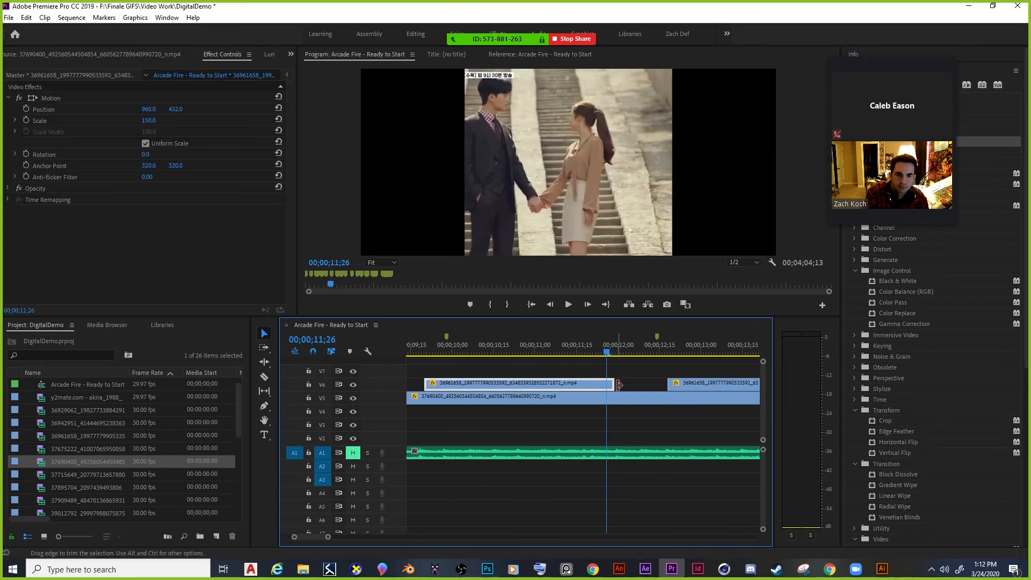
left_click(638, 352)
mouse_move(639, 349)
left_mouse_down()
mouse_move(804, 357)
mouse_move(613, 365)
mouse_move(656, 359)
left_mouse_up()
left_click(630, 369)
left_click_drag(692, 388, 714, 381)
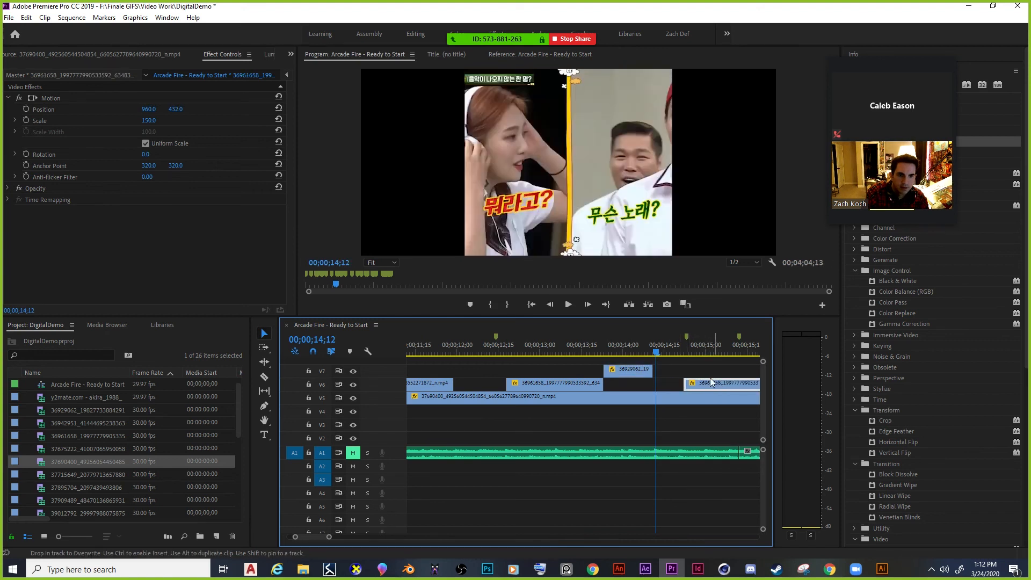
Delete the short 36929062 clip just before 00;00;14;12 from V7.
left_click_drag(655, 352, 523, 384)
left_click(635, 371)
key("Delete")
Move the next 36929062 clip on V7 to the marker midway between 00;00;16;00 and 00;00;17;00.
left_click_drag(575, 348, 576, 370)
left_click_drag(647, 350, 539, 350)
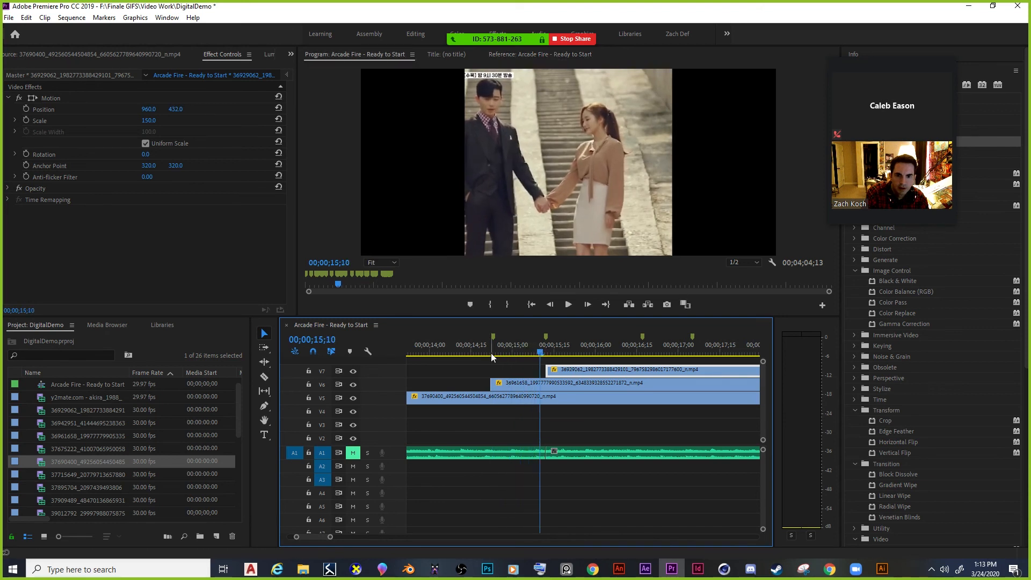
left_click_drag(331, 539, 339, 539)
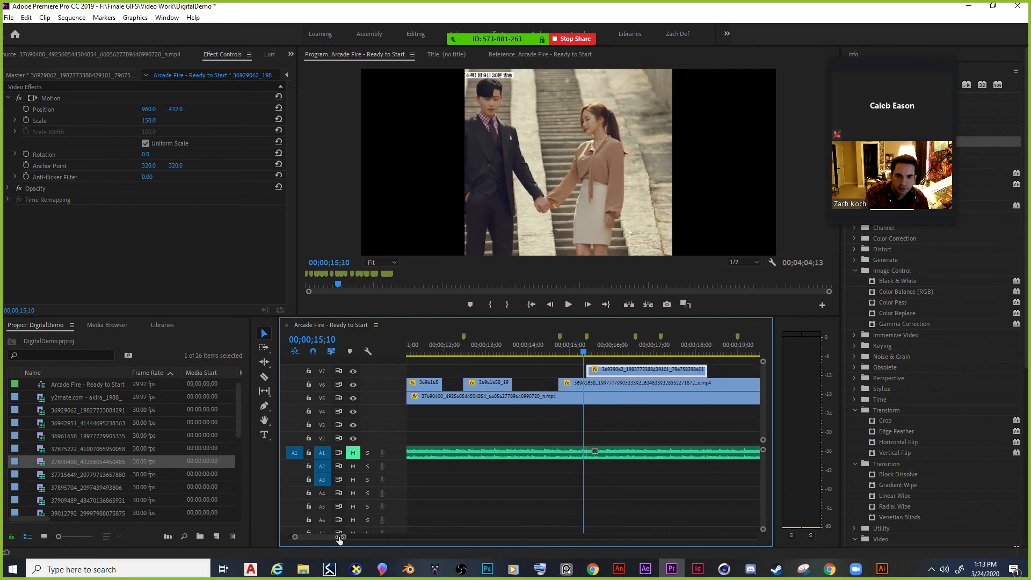
left_click_drag(626, 370, 644, 365)
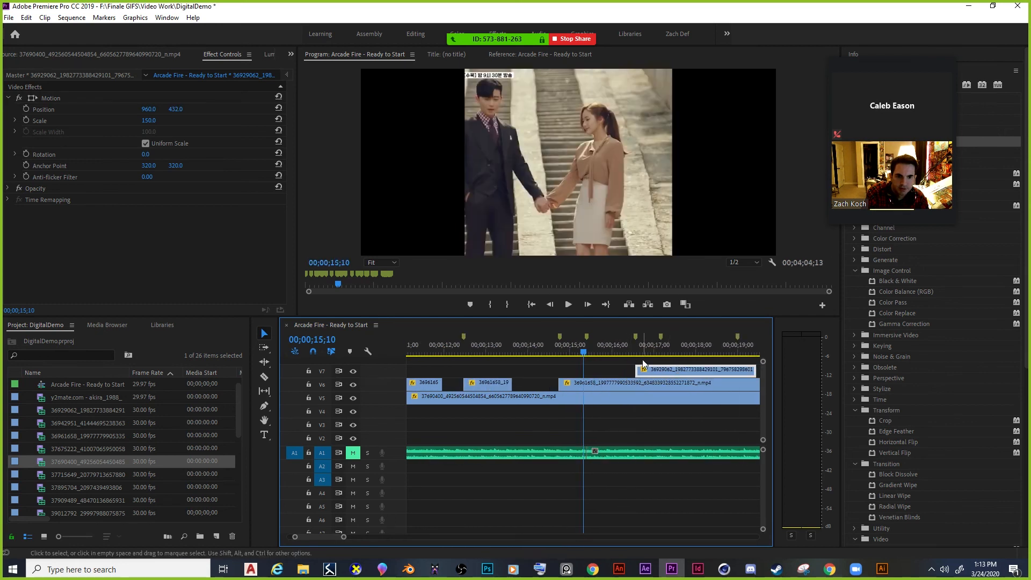
Trim the end of the moved 36929062 clip on V7 to the marker at 00;00;19;00.
left_click_drag(581, 346, 669, 343)
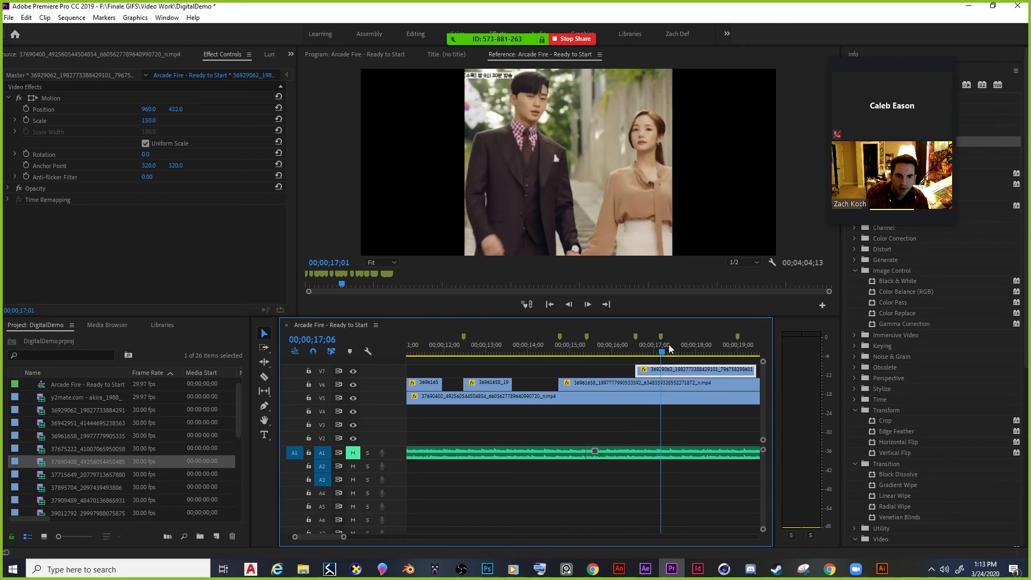
scroll(669, 344, "down", 3)
left_click_drag(594, 371, 575, 371)
left_click(570, 343)
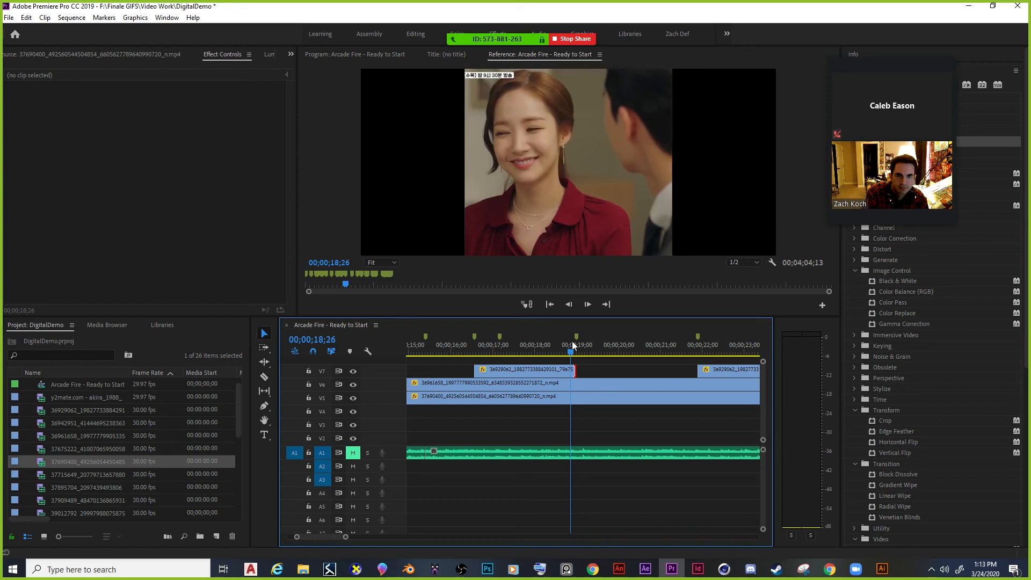
left_click_drag(572, 342, 575, 343)
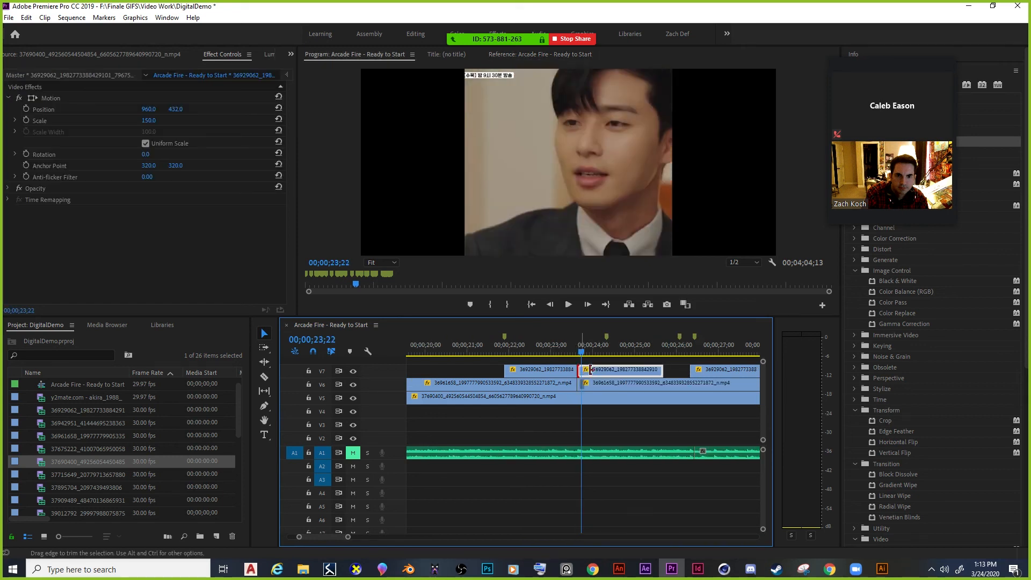
Adjust the edges of the 36929062 clips on V7 so their cuts meet at the markers just after 00;00;24;00 and 00;00;26;00.
left_click_drag(580, 369, 607, 368)
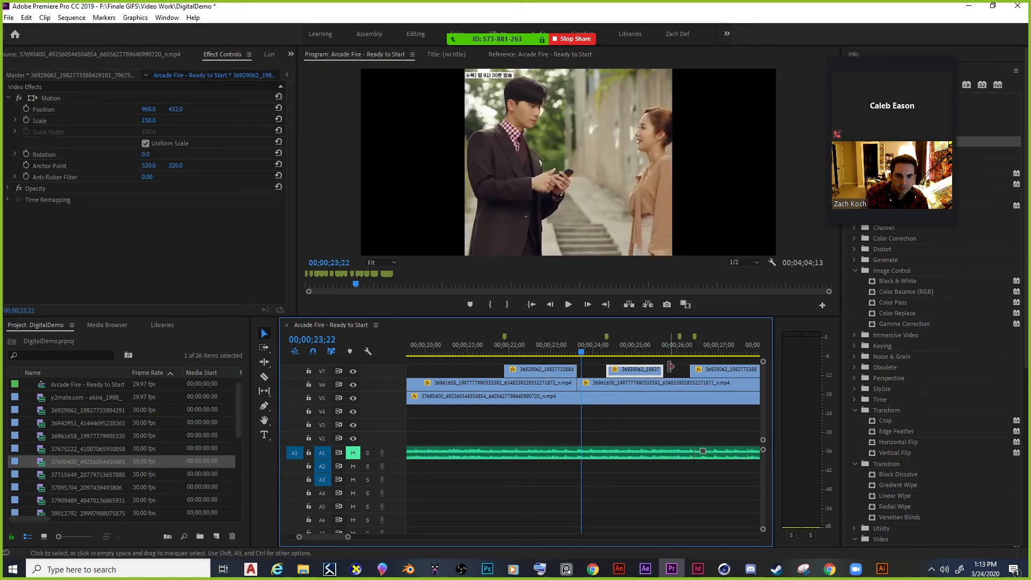
left_click_drag(660, 371, 689, 370)
left_click_drag(580, 347, 656, 342)
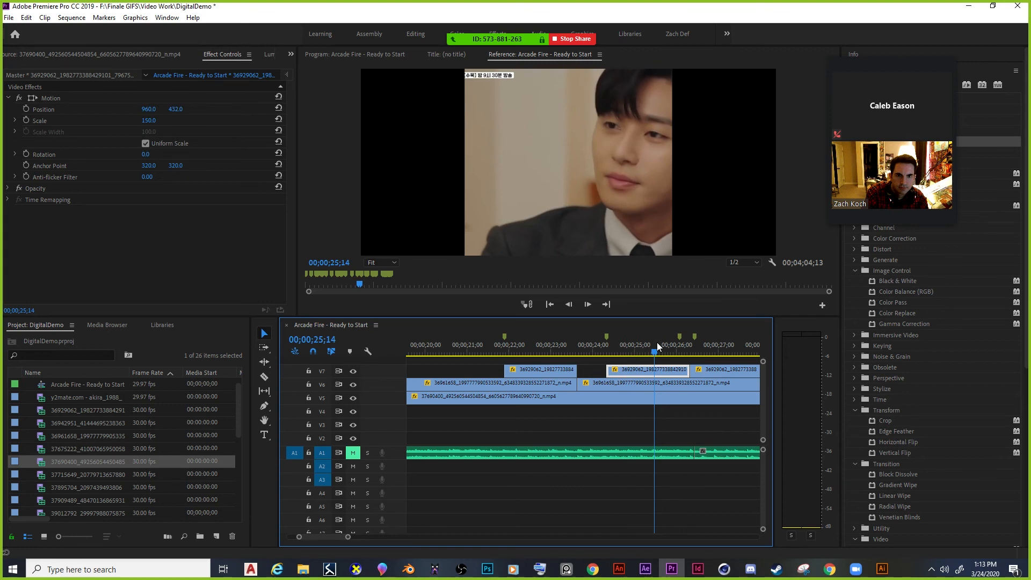
left_click_drag(690, 370, 678, 370)
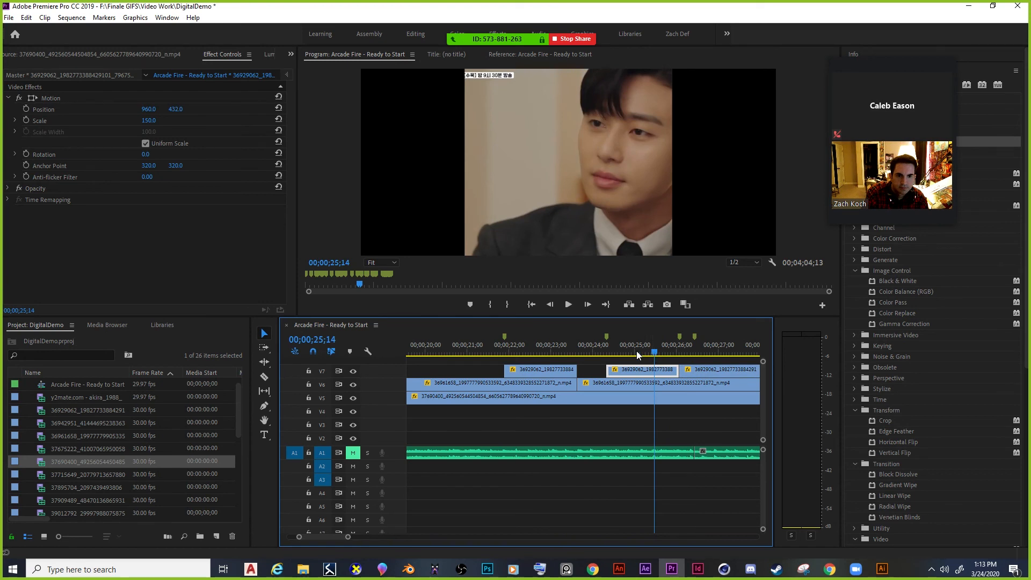
left_click_drag(573, 369, 671, 341)
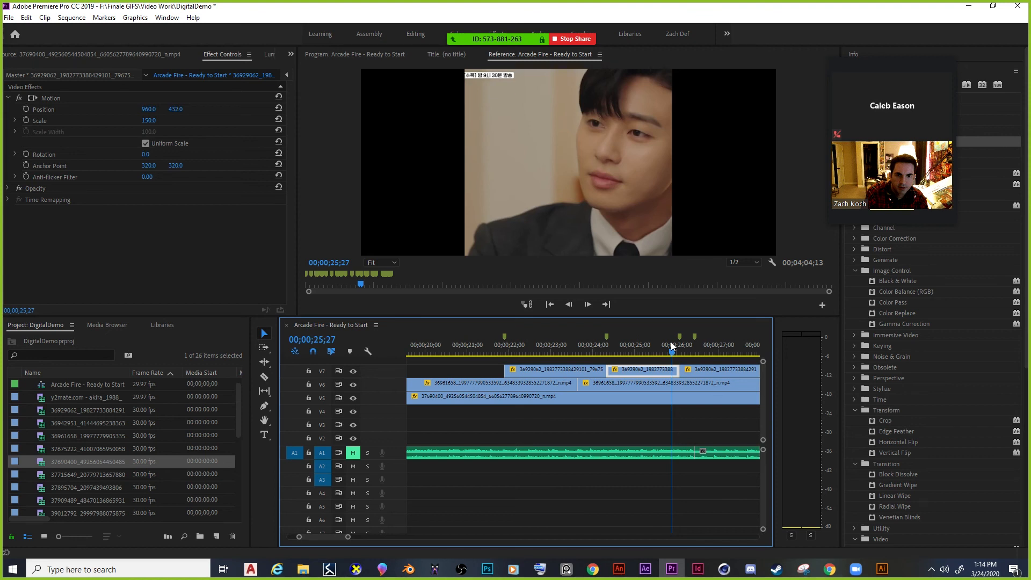
Return to the start of the sequence, unmute track A1 and play the opening.
key("Home")
key("space")
left_click_drag(2, 329, 2, 328)
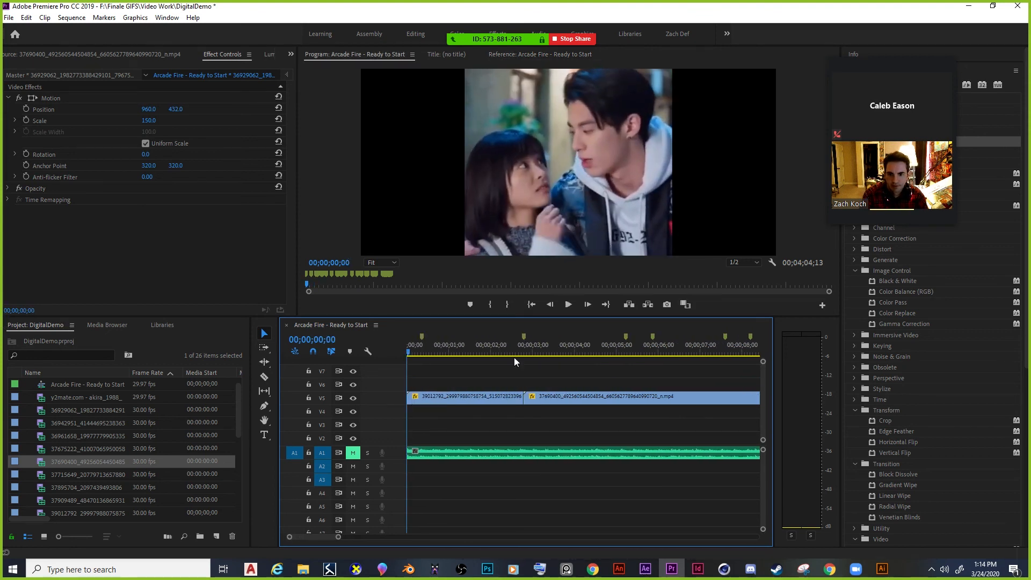
left_click(353, 452)
left_click(568, 304)
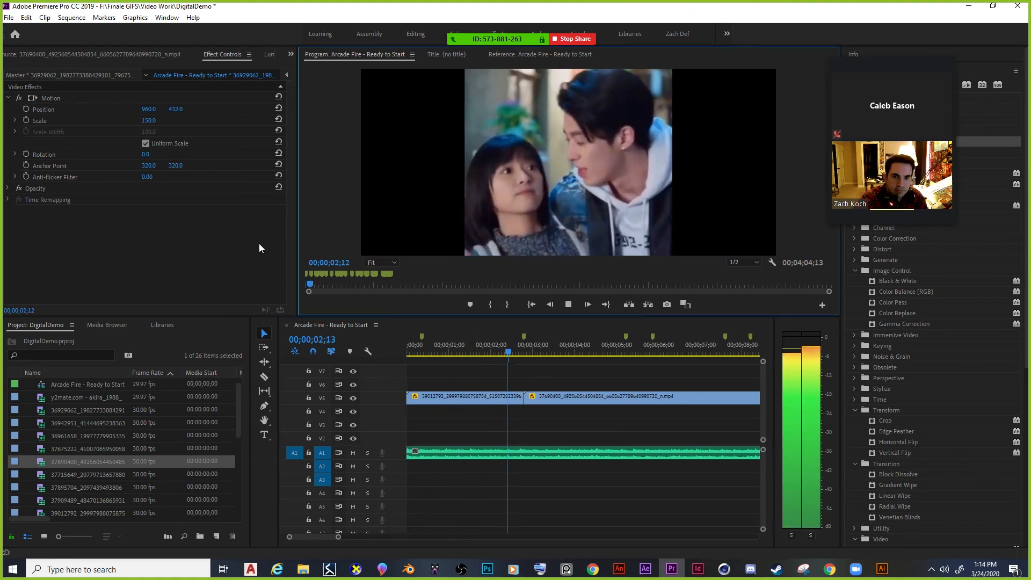
Replay the seconds leading to the cut from clip 39012792 to clip 37690400 to judge its timing with the music.
left_click_drag(556, 353, 481, 356)
left_click(567, 304)
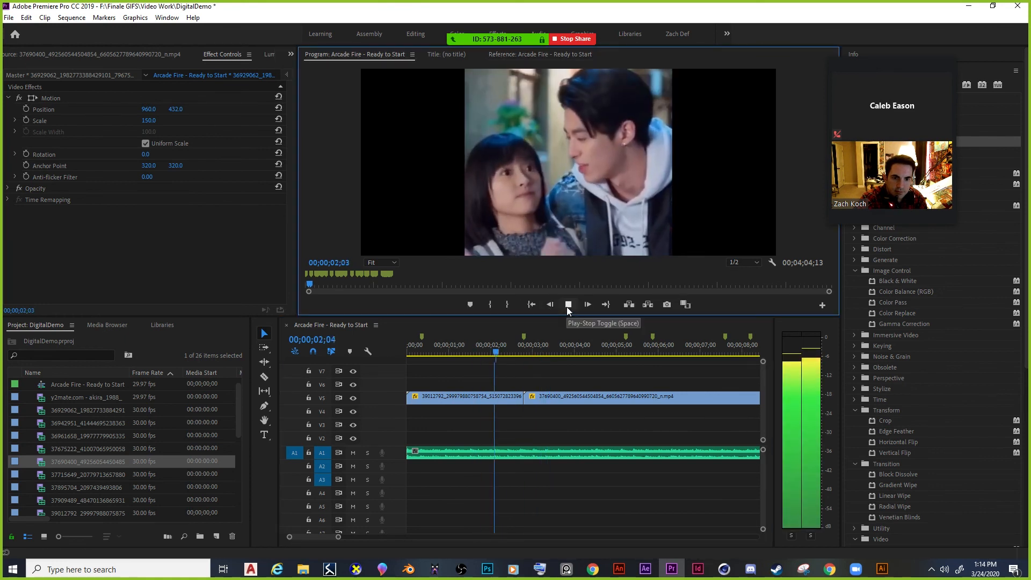
left_click(567, 304)
left_click_drag(535, 355, 454, 355)
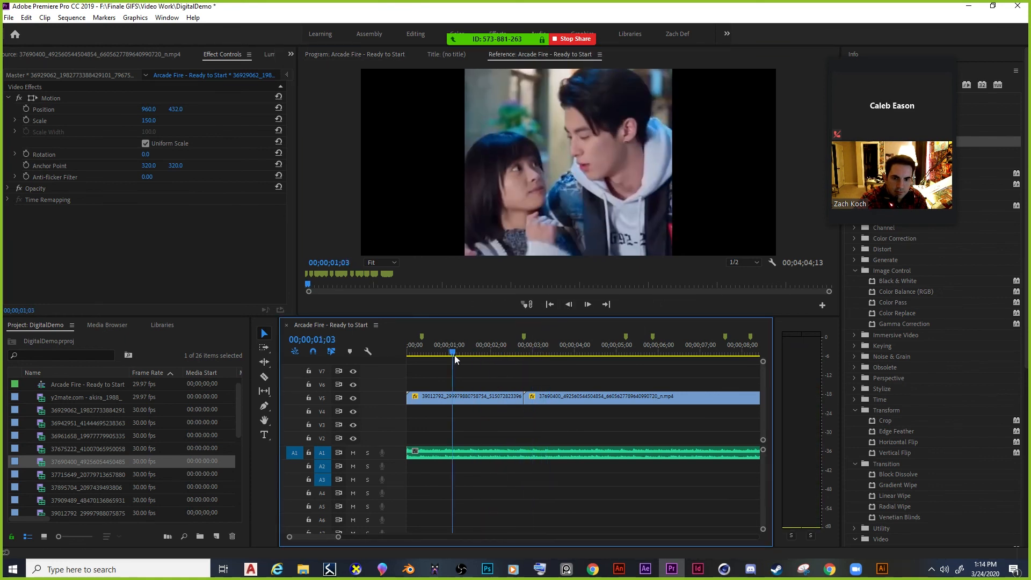
left_click(568, 304)
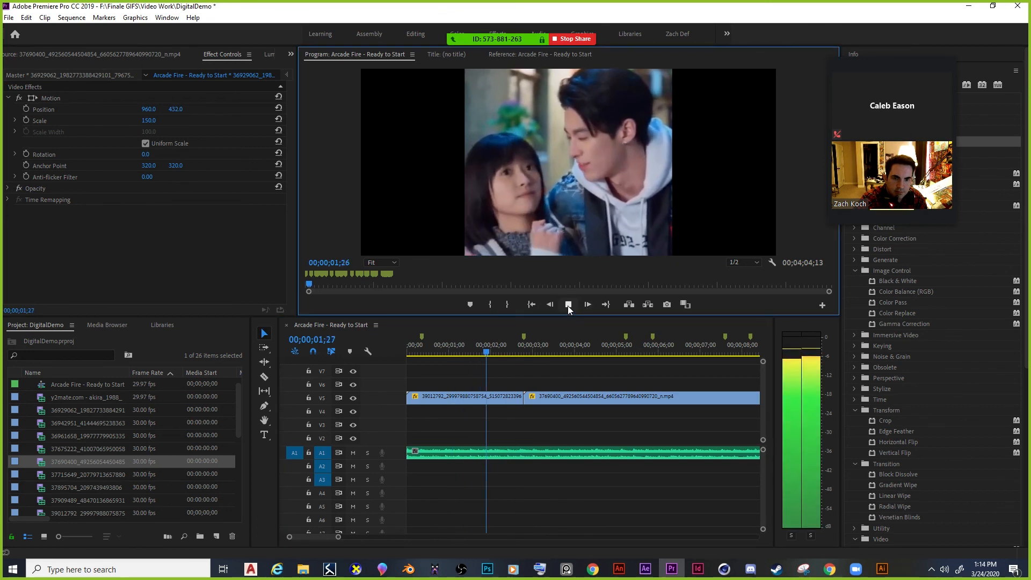
left_click(568, 305)
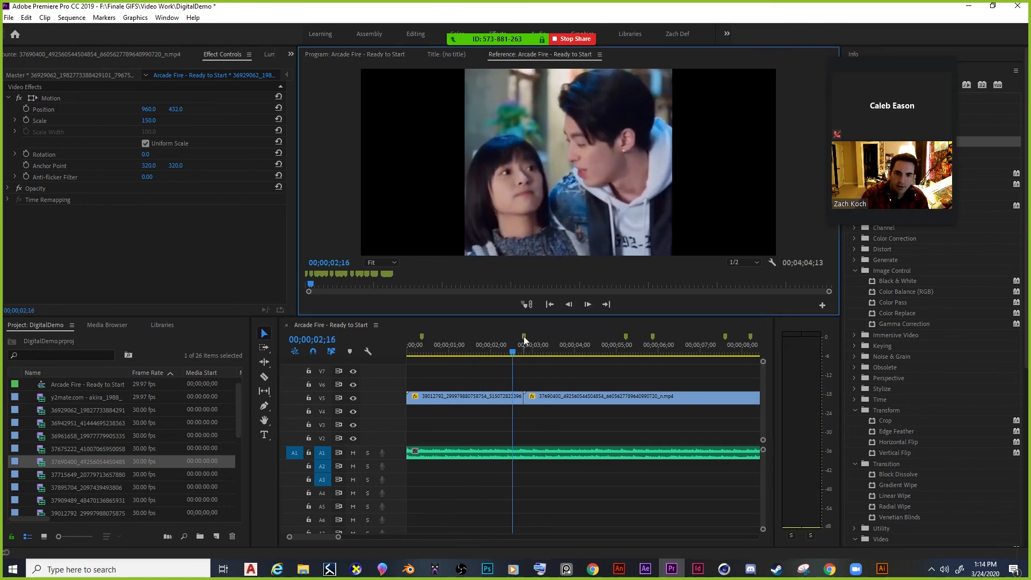
Trim the end of clip 39012792 on V5 back to 00;00;02;10 and move clip 37690400 earlier to meet it.
left_click(524, 352)
left_click_drag(524, 350, 504, 352)
left_click_drag(521, 398, 503, 398)
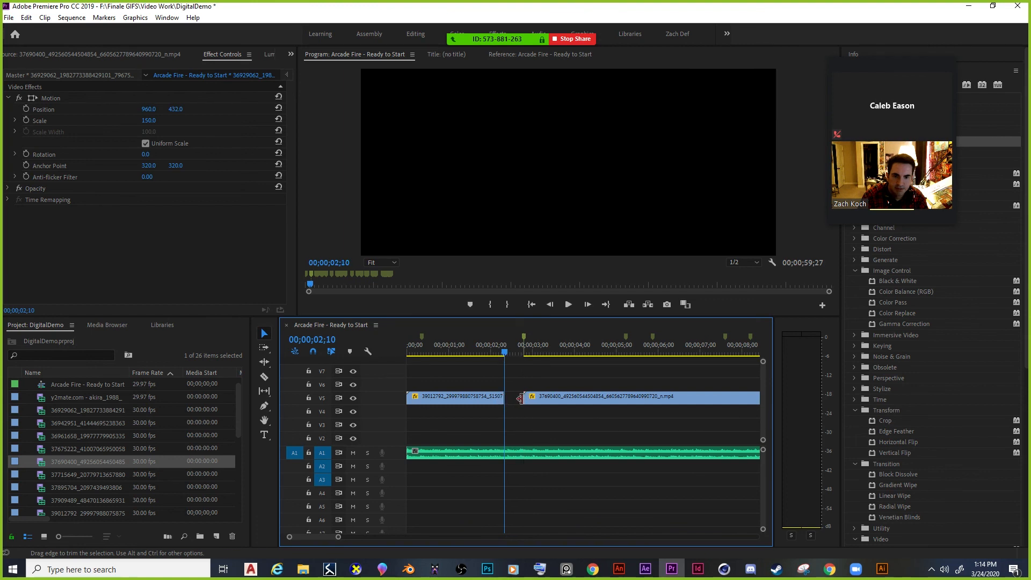
left_click(527, 398)
left_click_drag(558, 398, 542, 398)
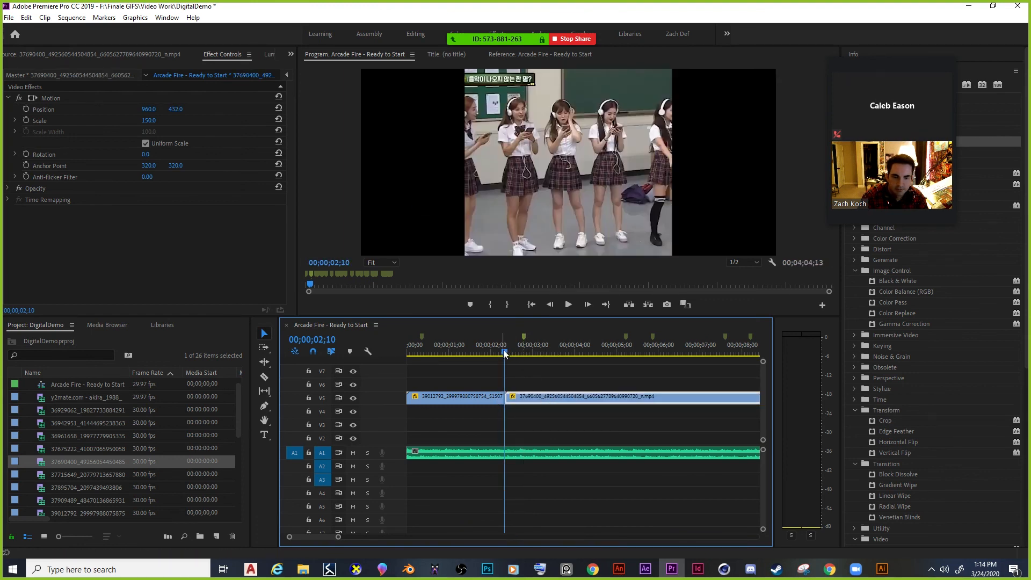
Play the sequence from its start to just past 00;00;23;00 to check the cuts against the music.
key("Home")
left_click(568, 304)
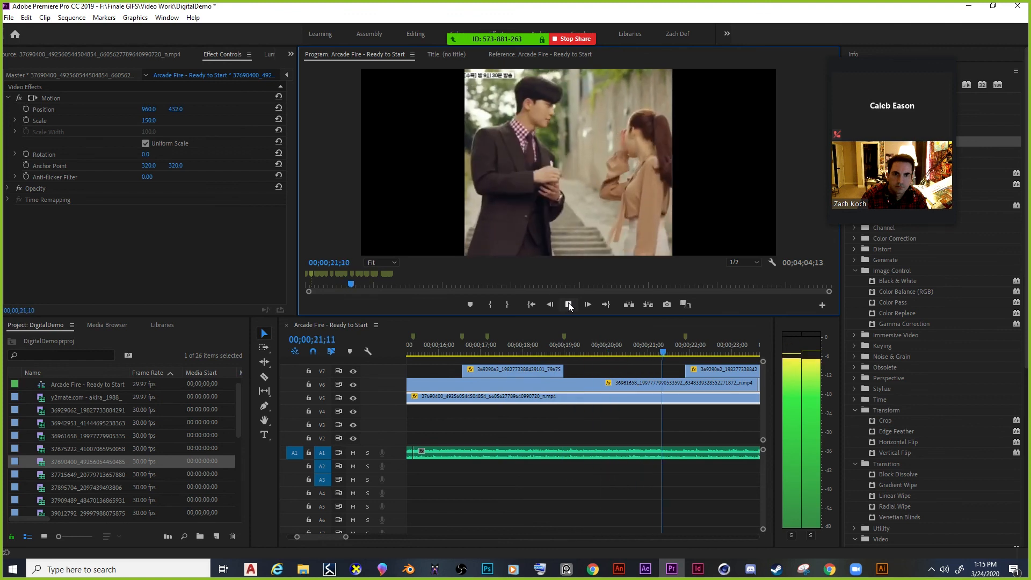
left_click(568, 304)
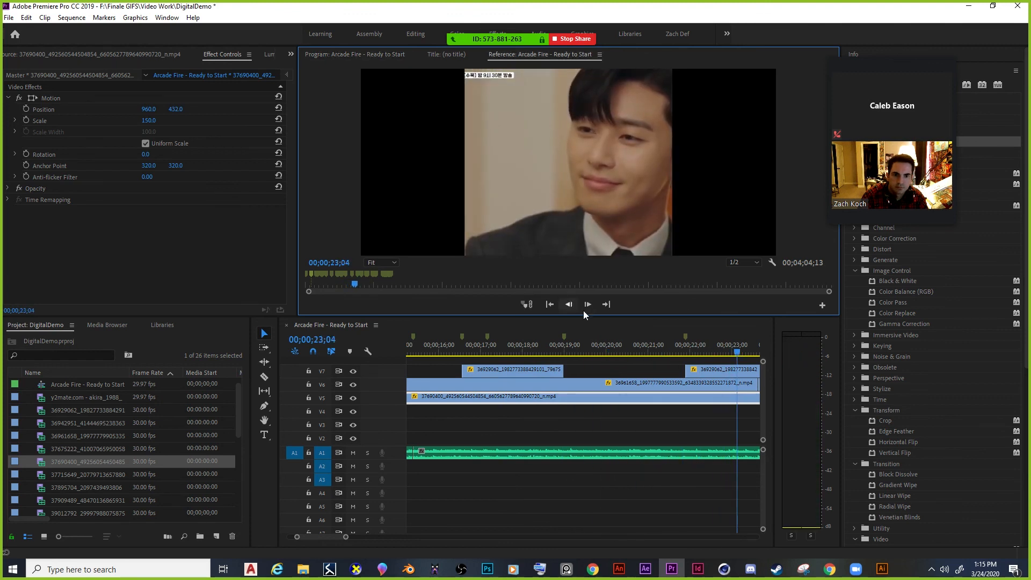
Extend the start of the 36929062 clip on V7 to slightly before the marker near 00;00;22;00, and play on from 00;00;23;04.
left_click(712, 368)
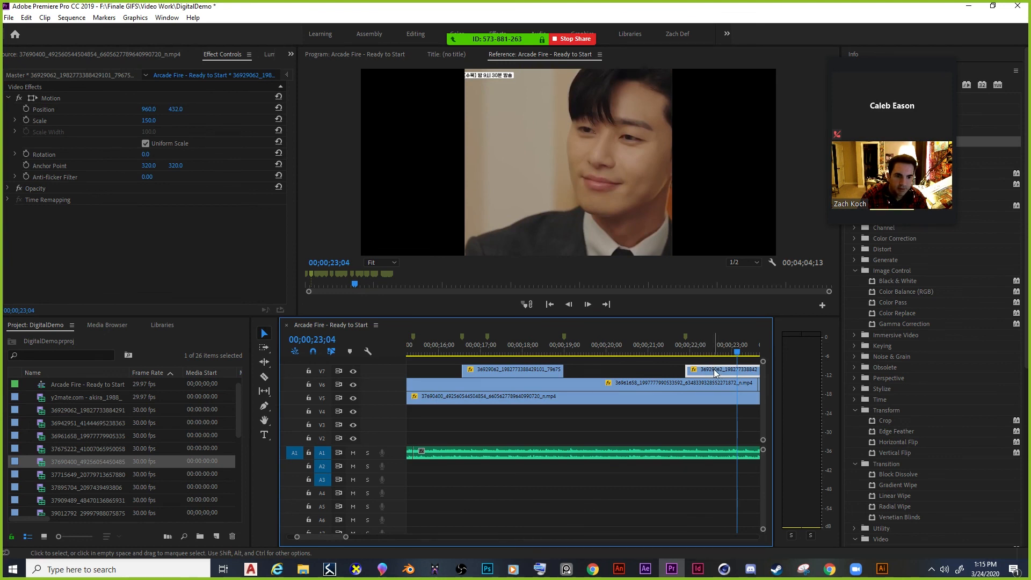
left_click_drag(688, 371, 667, 372)
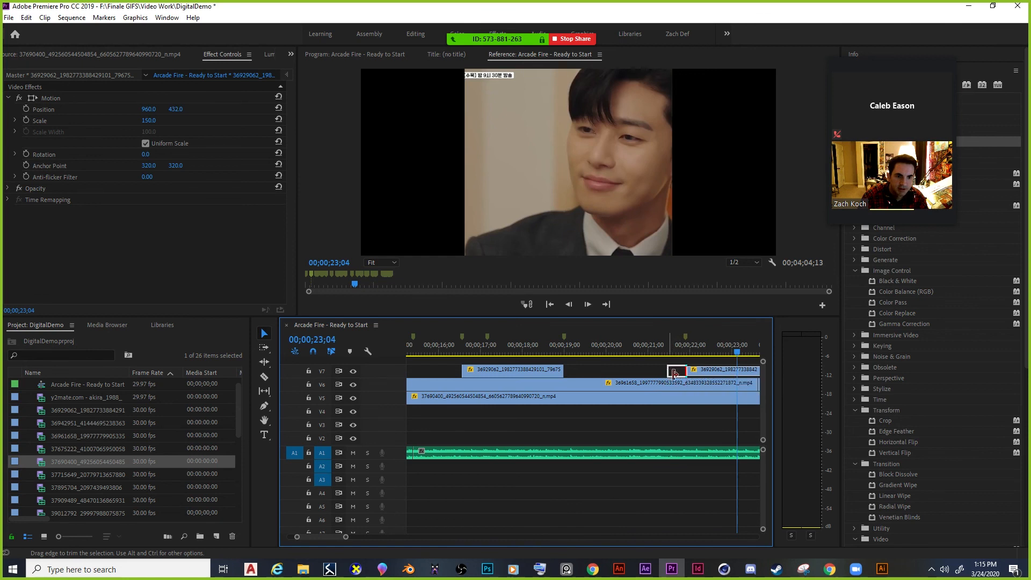
left_click(568, 305)
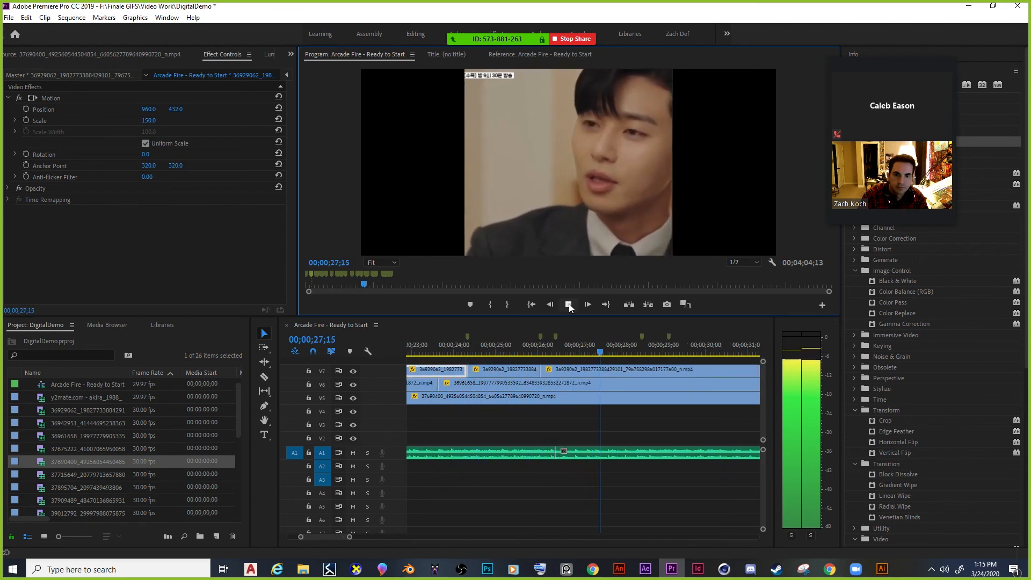
left_click(569, 306)
Delete the short 36929062 clip on V7 between the markers just after 00;00;24;00 and 00;00;26;00.
left_click_drag(627, 352, 454, 352)
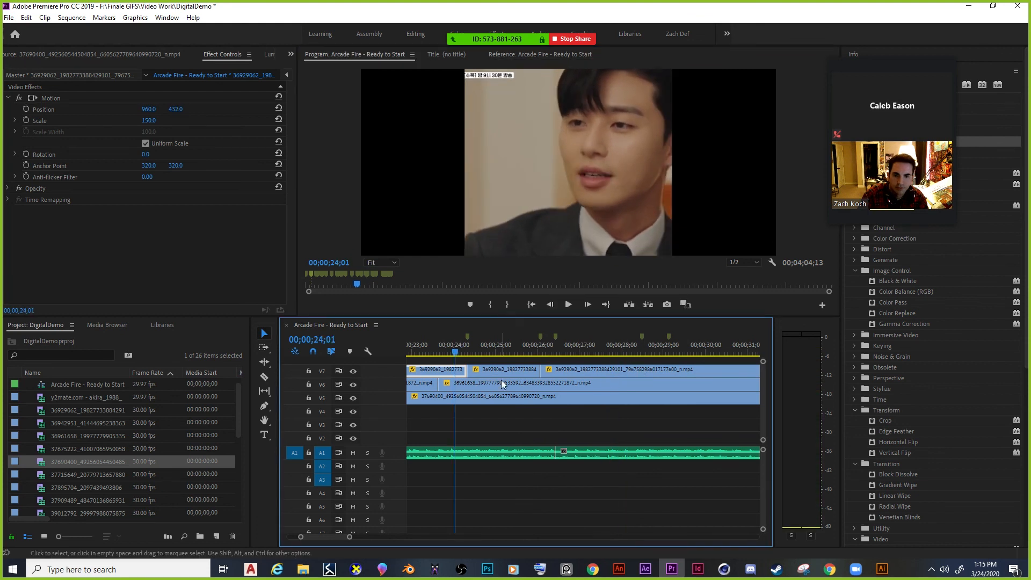
left_click(500, 372)
key("Delete")
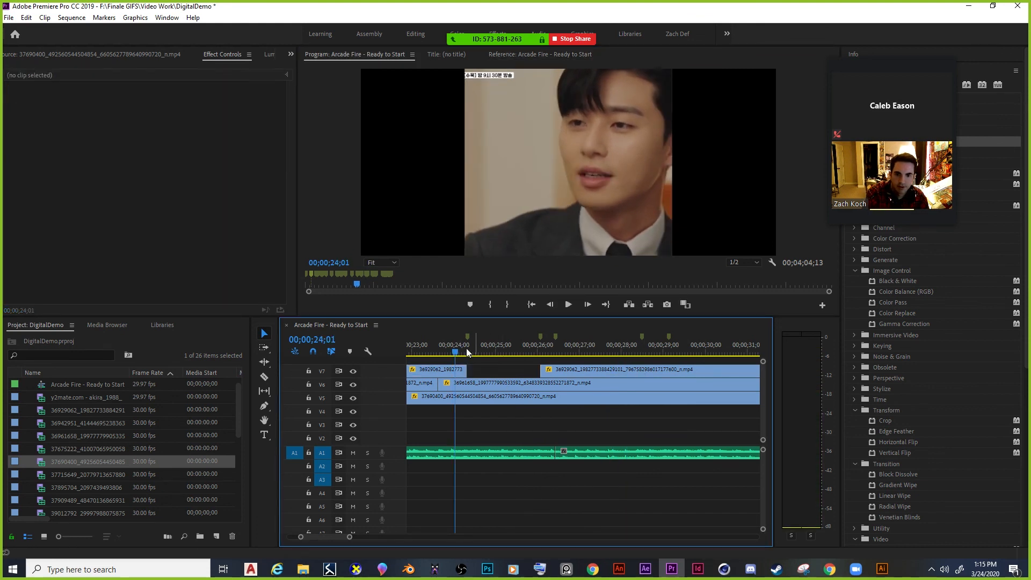
Replay from about 00;00;19;13 and trim the end of the 36929062 clip on V7 back to about 00;00;24;00.
left_click_drag(455, 353, 428, 352)
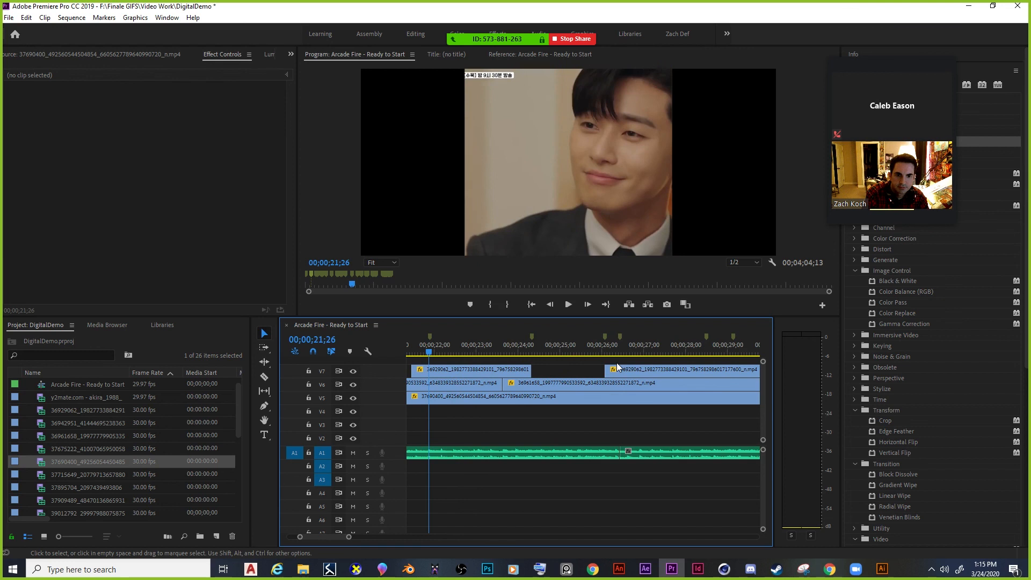
left_click_drag(430, 352, 404, 353)
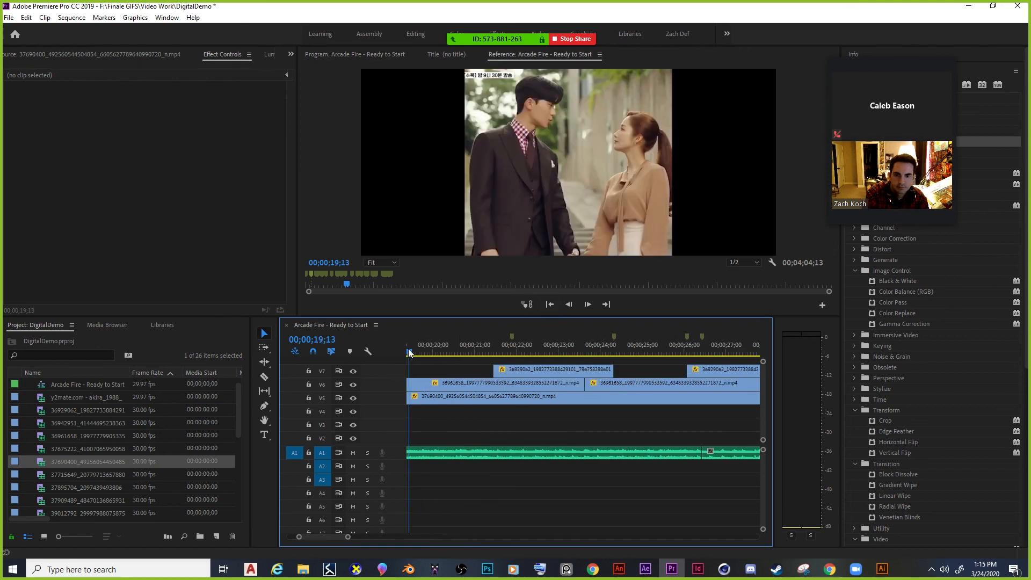
left_click_drag(414, 353, 414, 353)
left_click(569, 304)
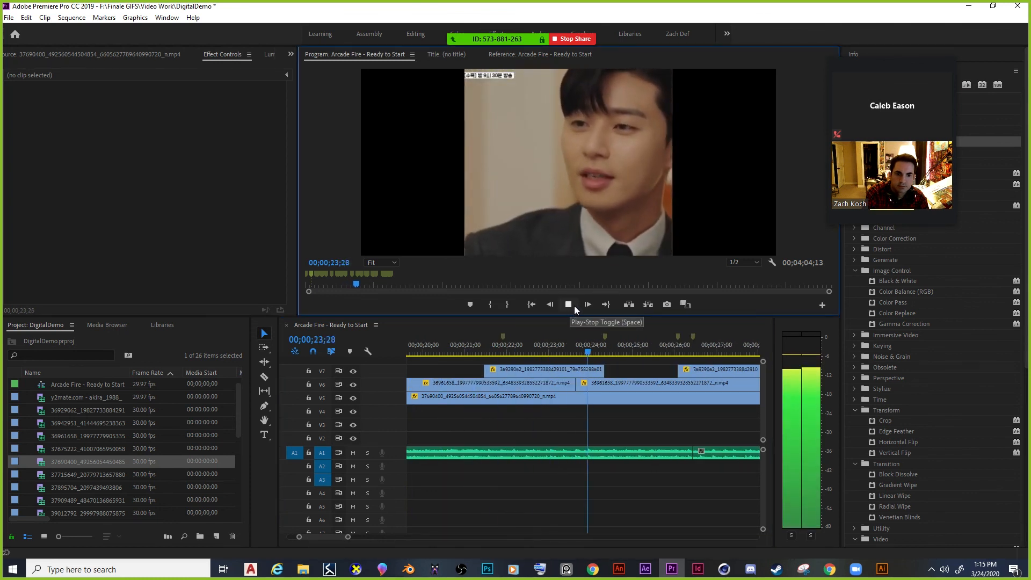
left_click(573, 304)
left_click_drag(602, 370, 588, 371)
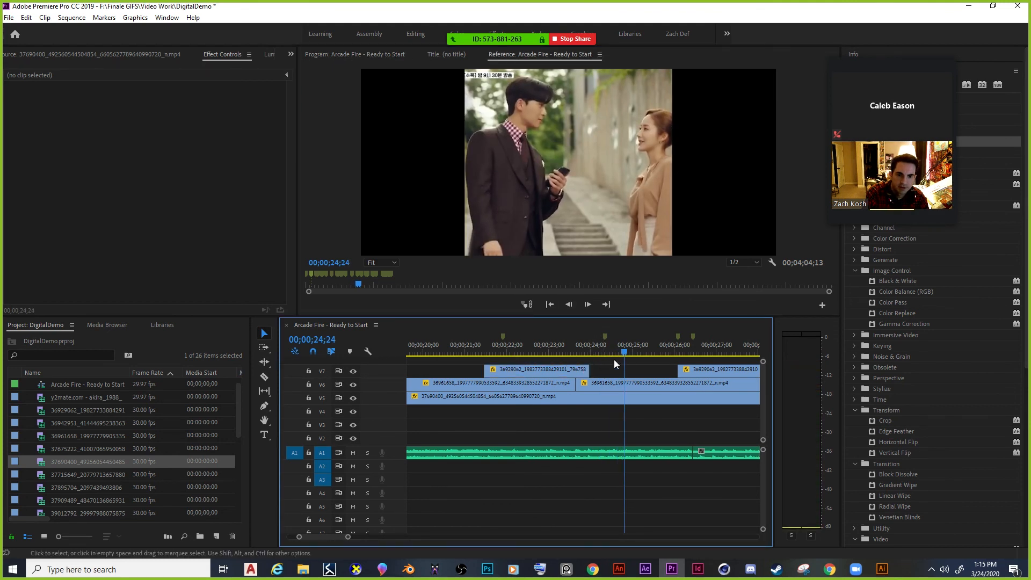
Play the sequence from 00;00;24;24 to about 00;00;36;05 to review the following section.
left_click(568, 305)
left_click(569, 305)
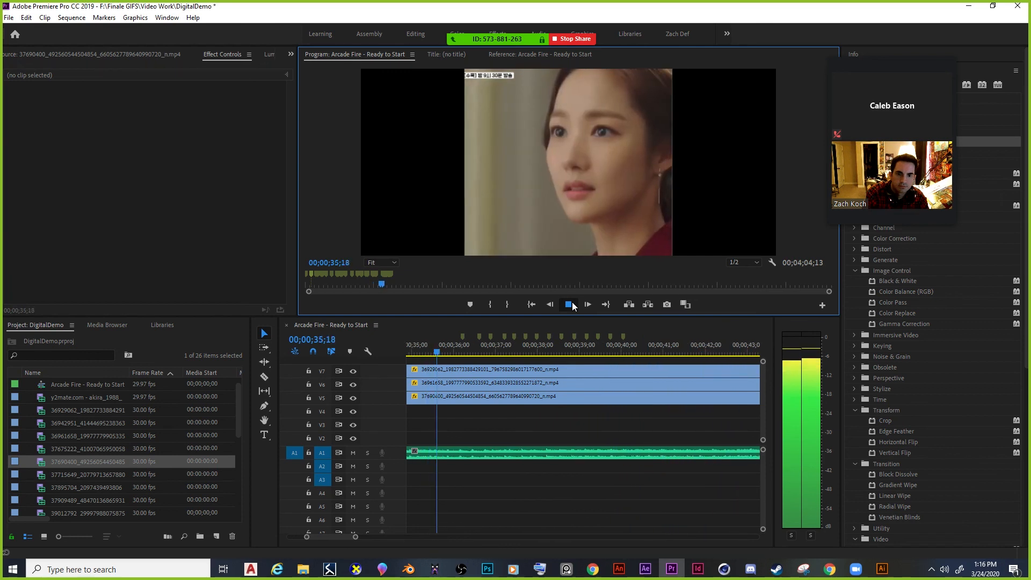
left_click(571, 304)
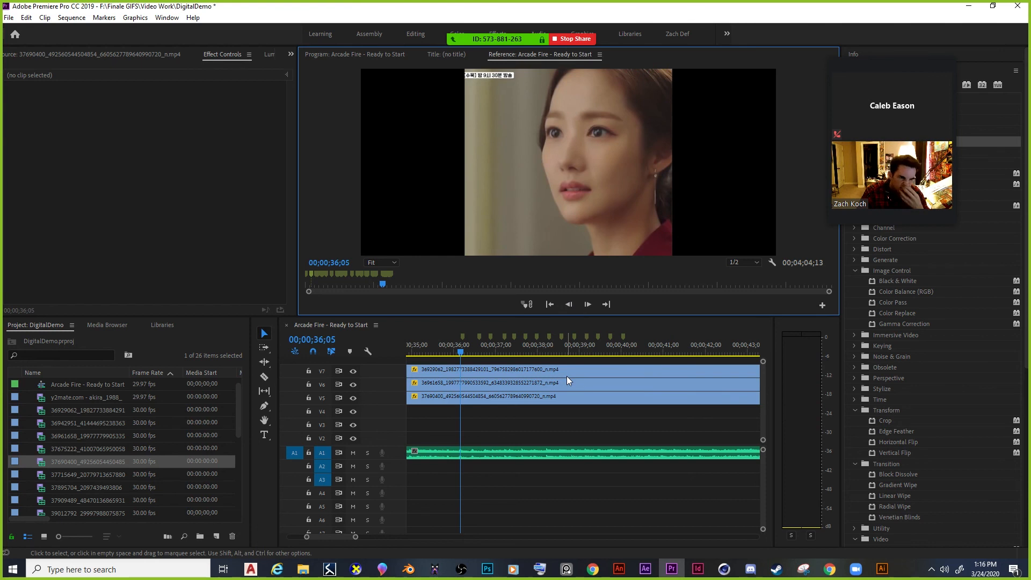
Return the playhead to the start of the sequence and mute audio track A1.
left_click_drag(460, 355, 295, 343)
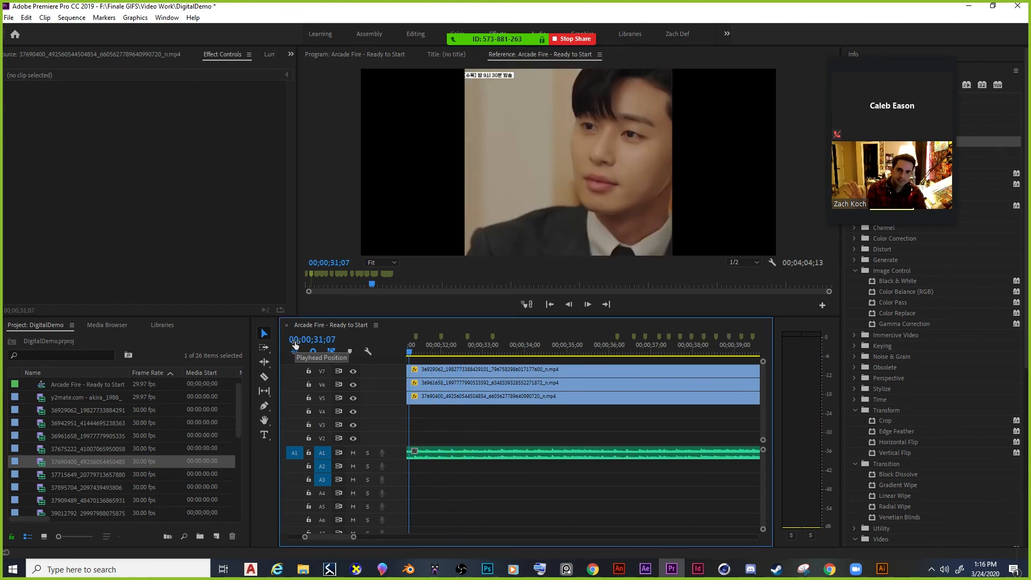
left_click_drag(411, 355, 210, 362)
scroll(314, 531, "left", 5)
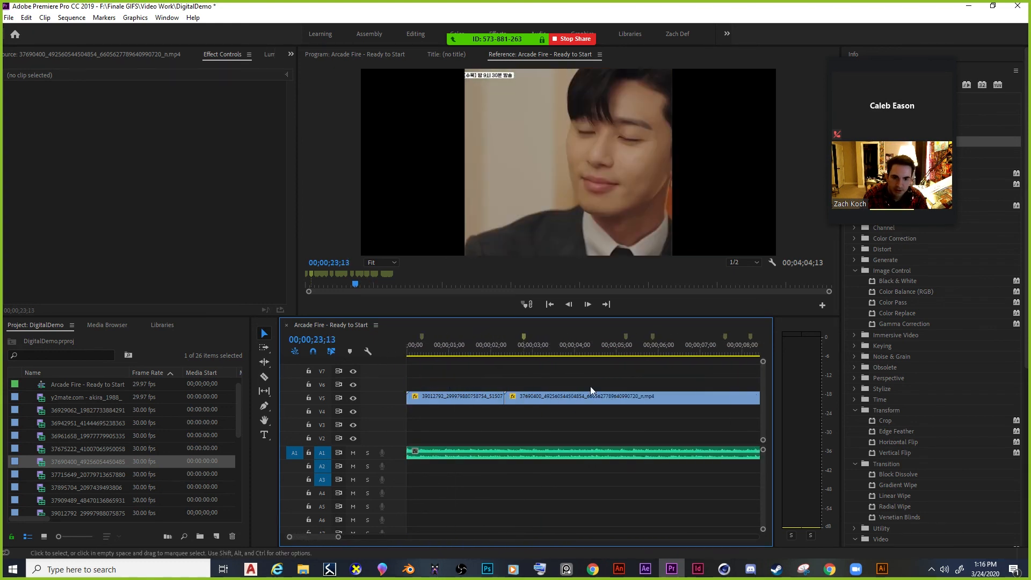
left_click(574, 348)
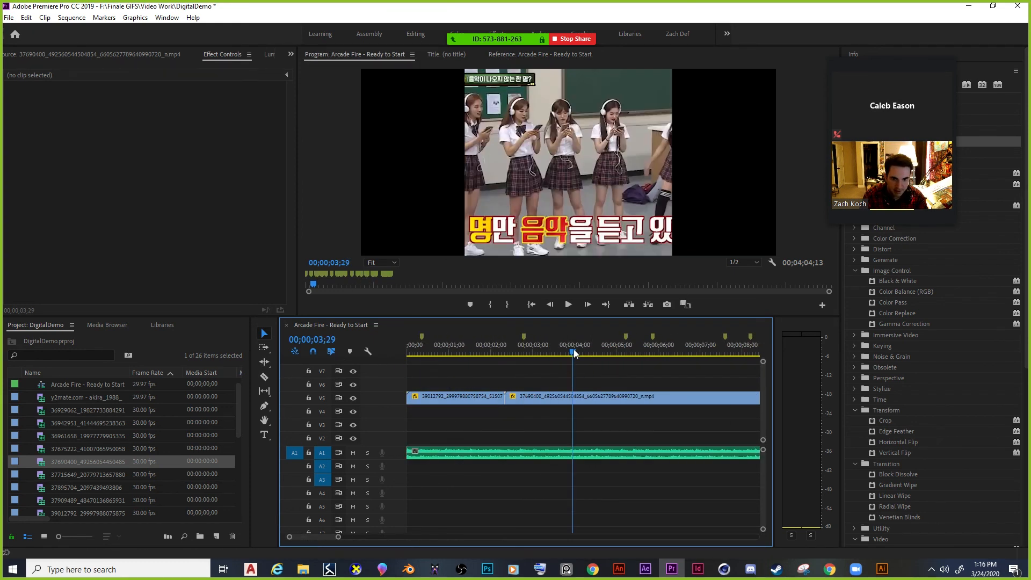
left_click(432, 352)
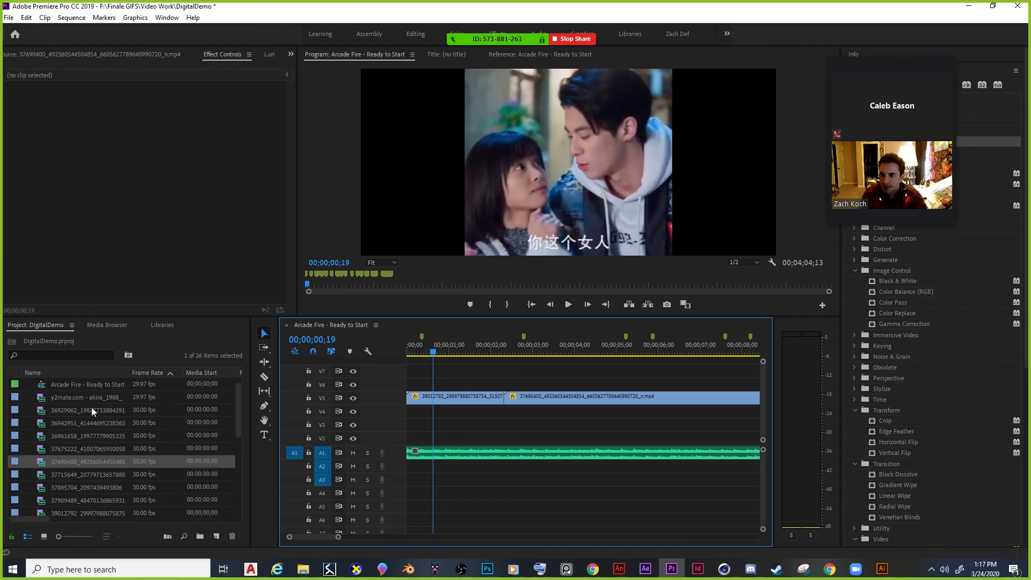
left_click(109, 431)
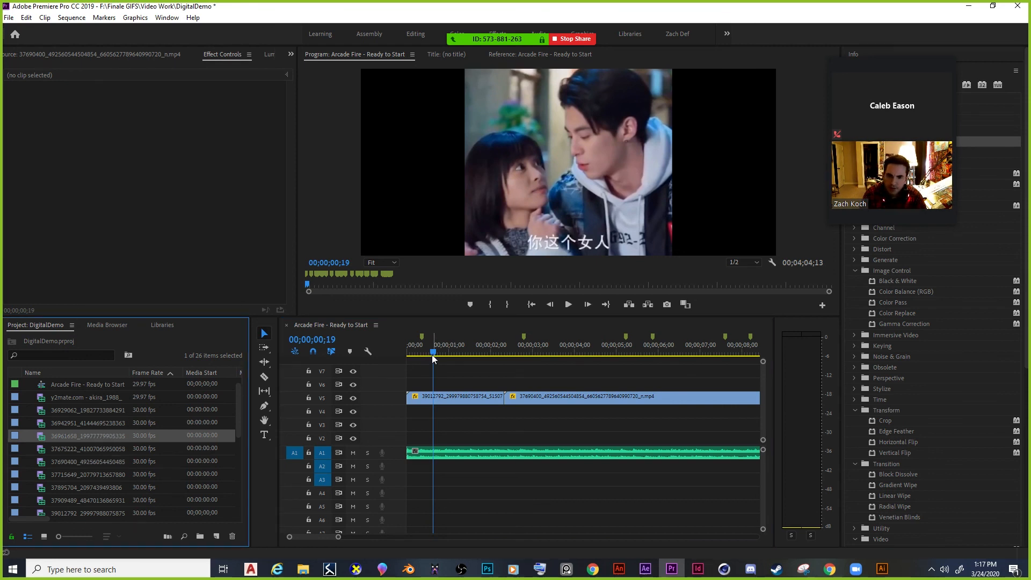
left_click_drag(432, 354, 392, 352)
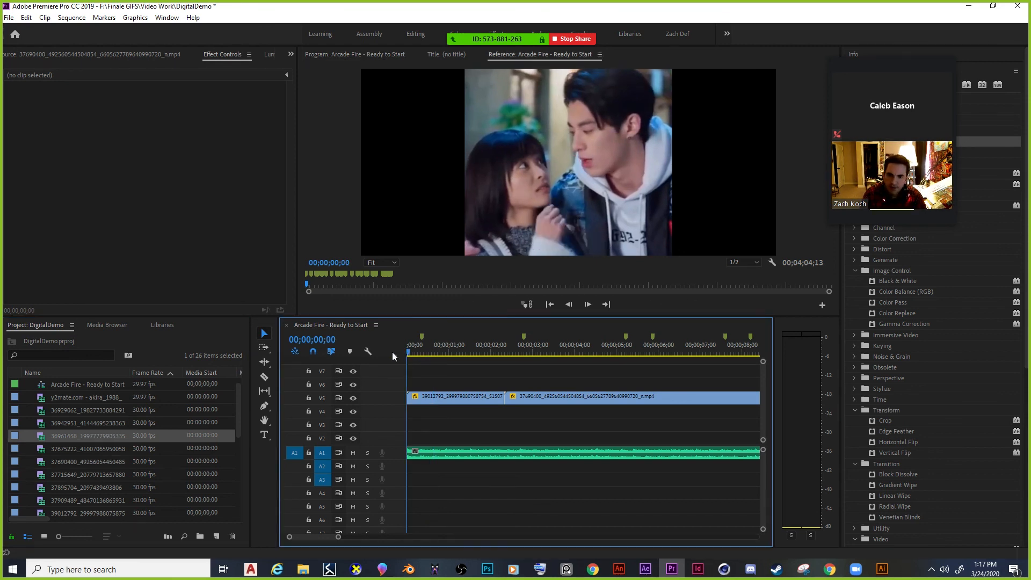
left_click(353, 454)
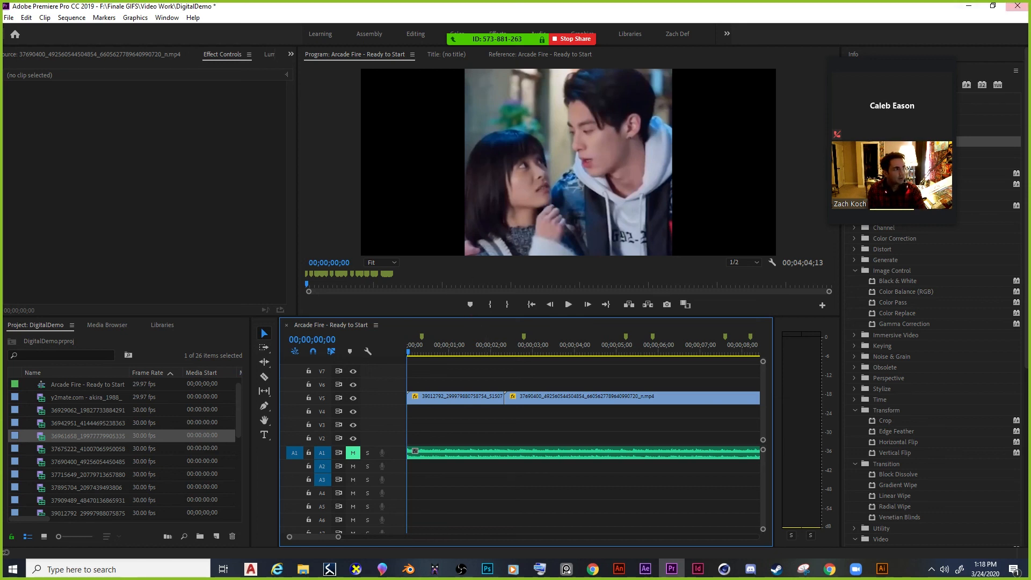
Minimize Premiere Pro and switch to the Chrome window showing the Intro to Digital Art folder in Google Drive.
key("alt+Tab")
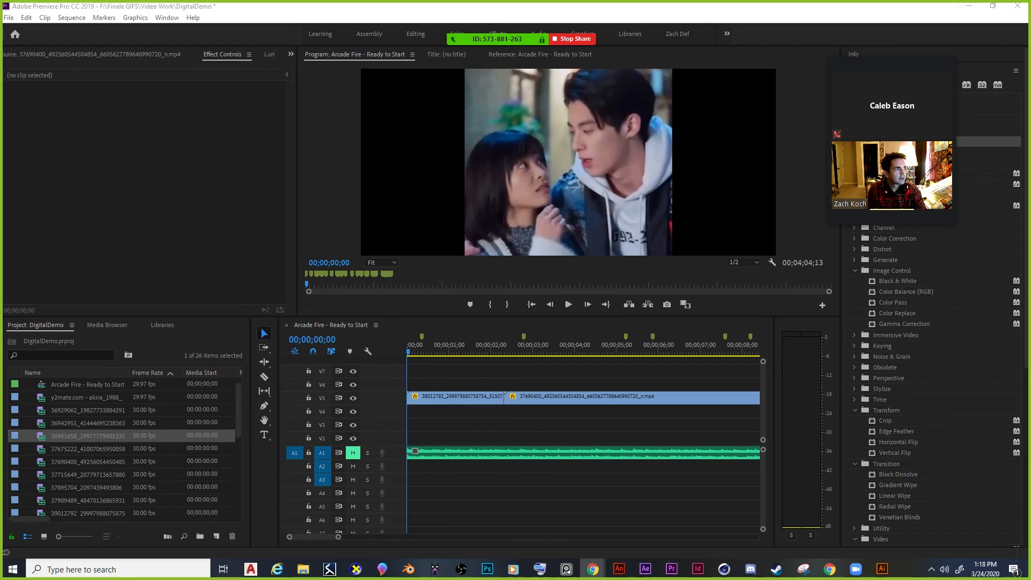
left_click(593, 569)
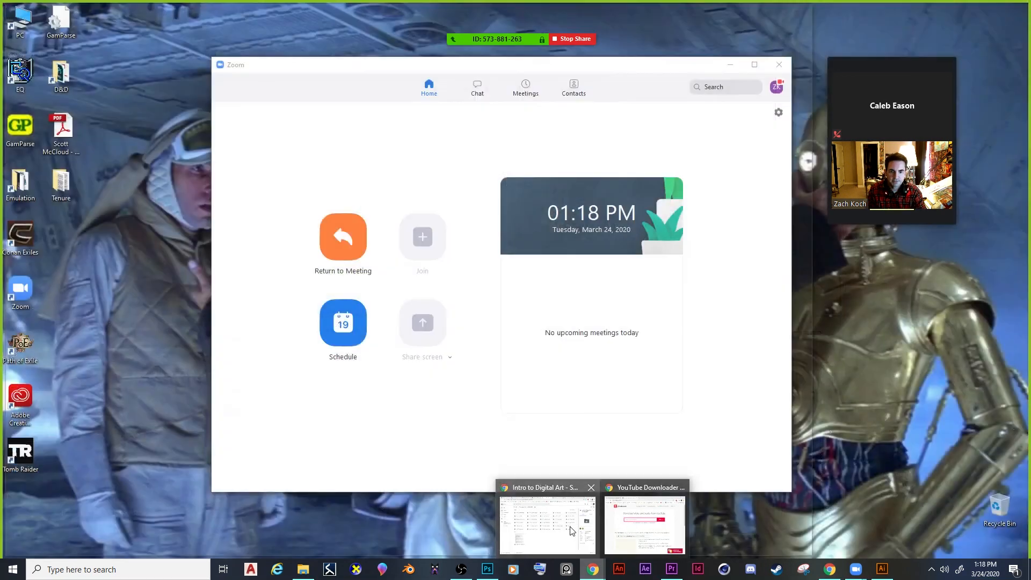
left_click(570, 531)
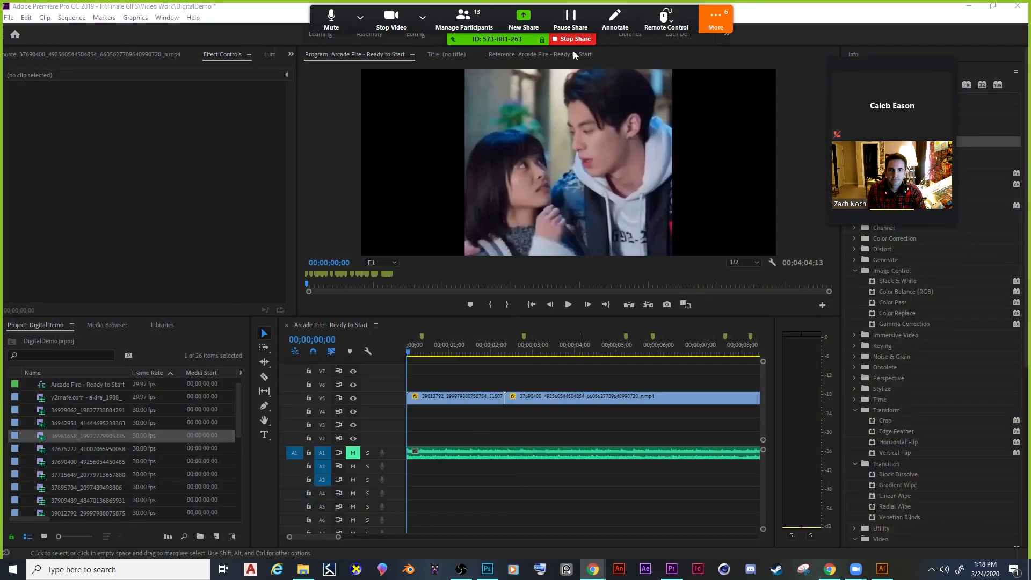
left_click(968, 9)
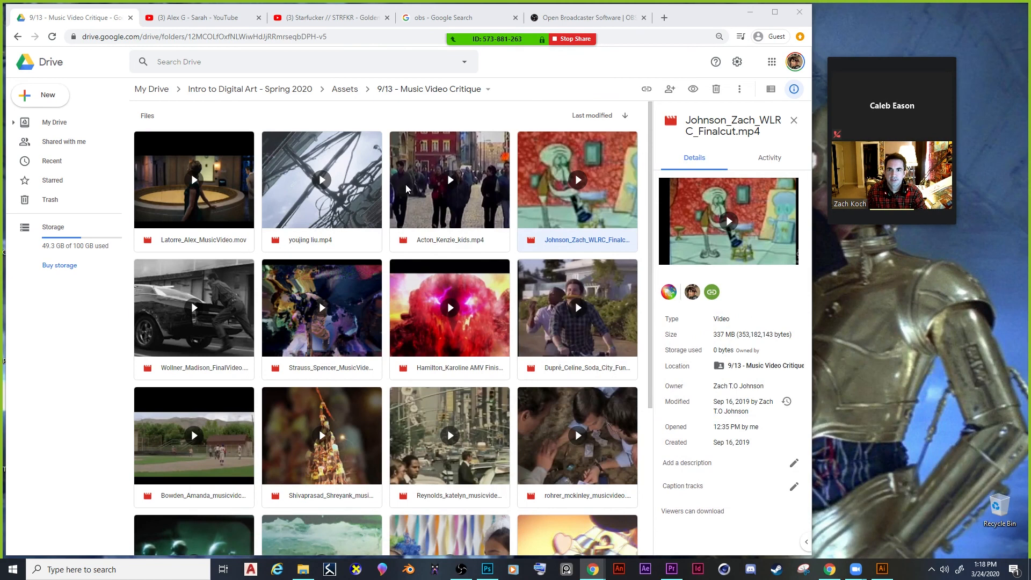
Open the MP4s folder inside Assets and browse its video files.
left_click(343, 90)
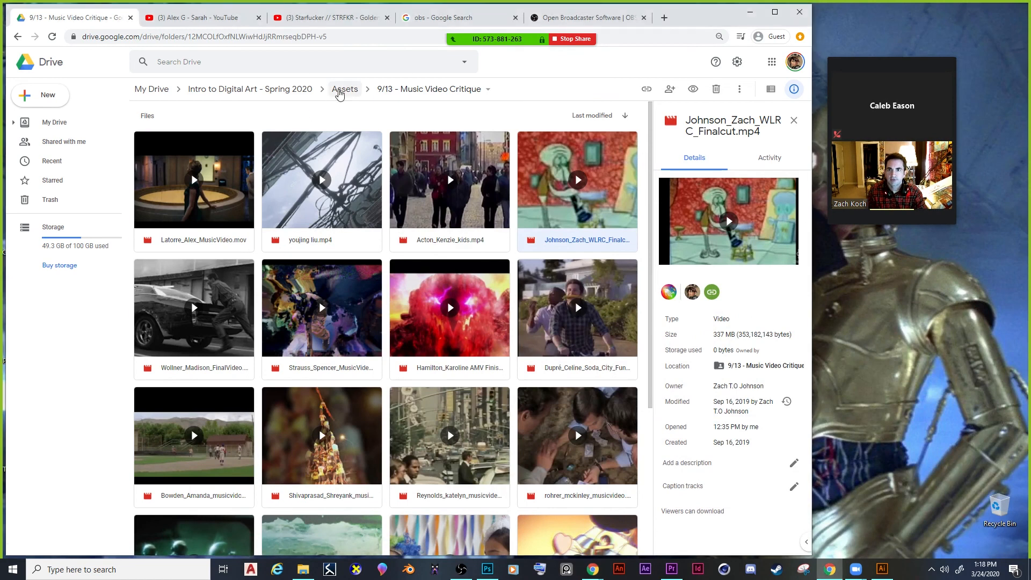
double_click(558, 144)
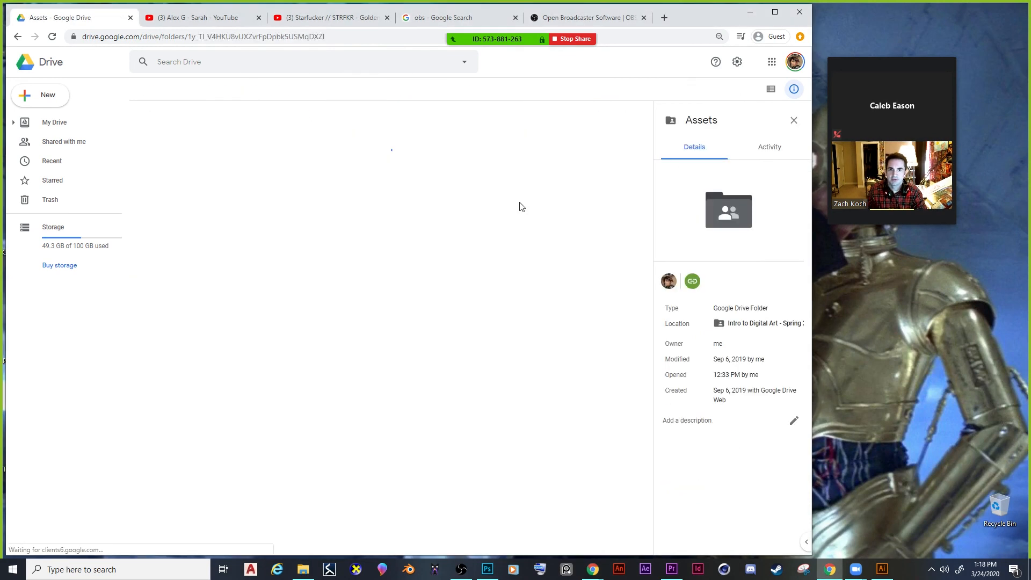
scroll(444, 356, "down", 15)
scroll(415, 395, "up", 10)
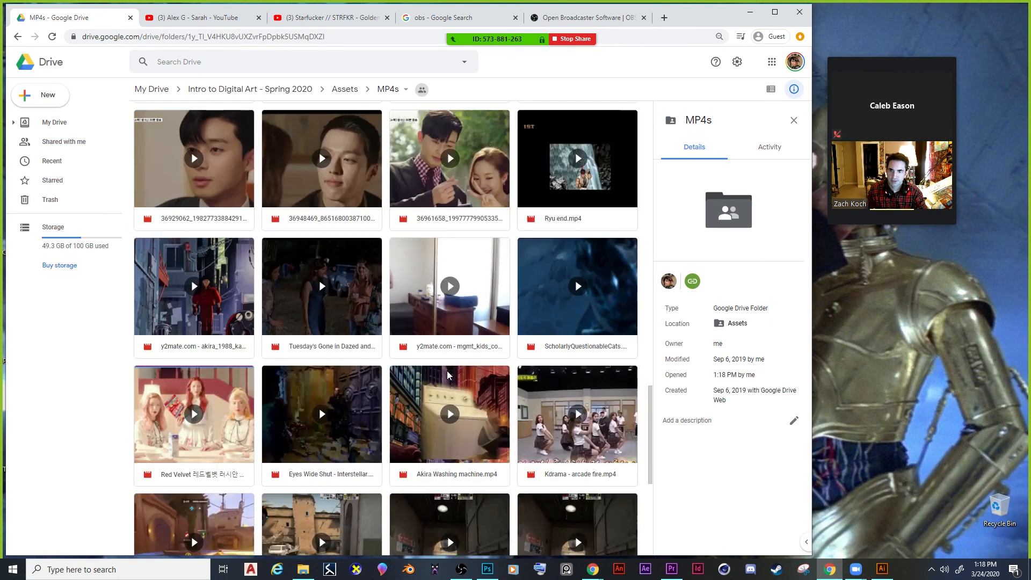